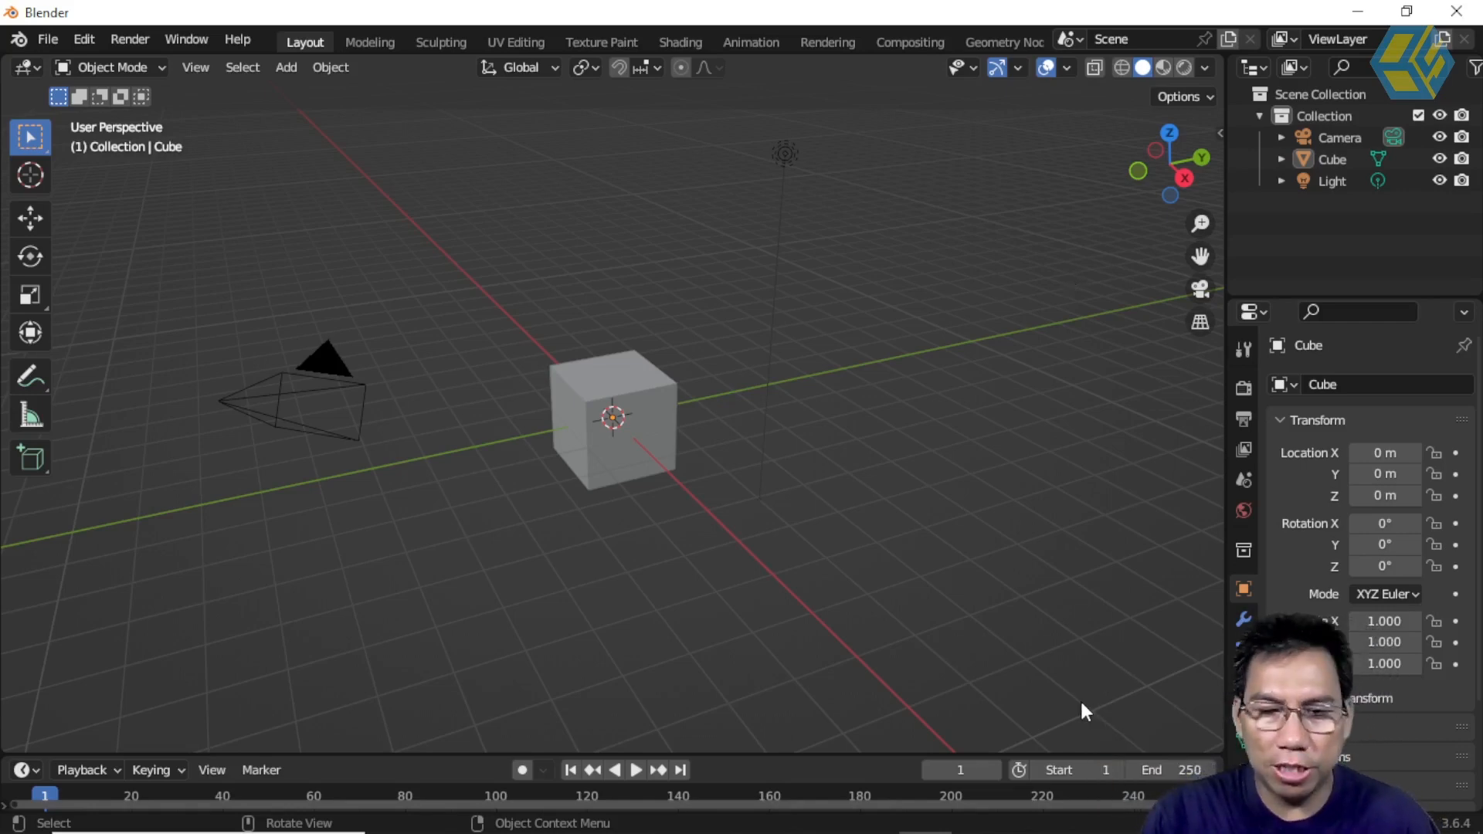
Bring up the captured viewer comment in Snipping Tool, read the question about 2D-style shading for 3D animation, and return to Blender.
mouse_move(1074, 831)
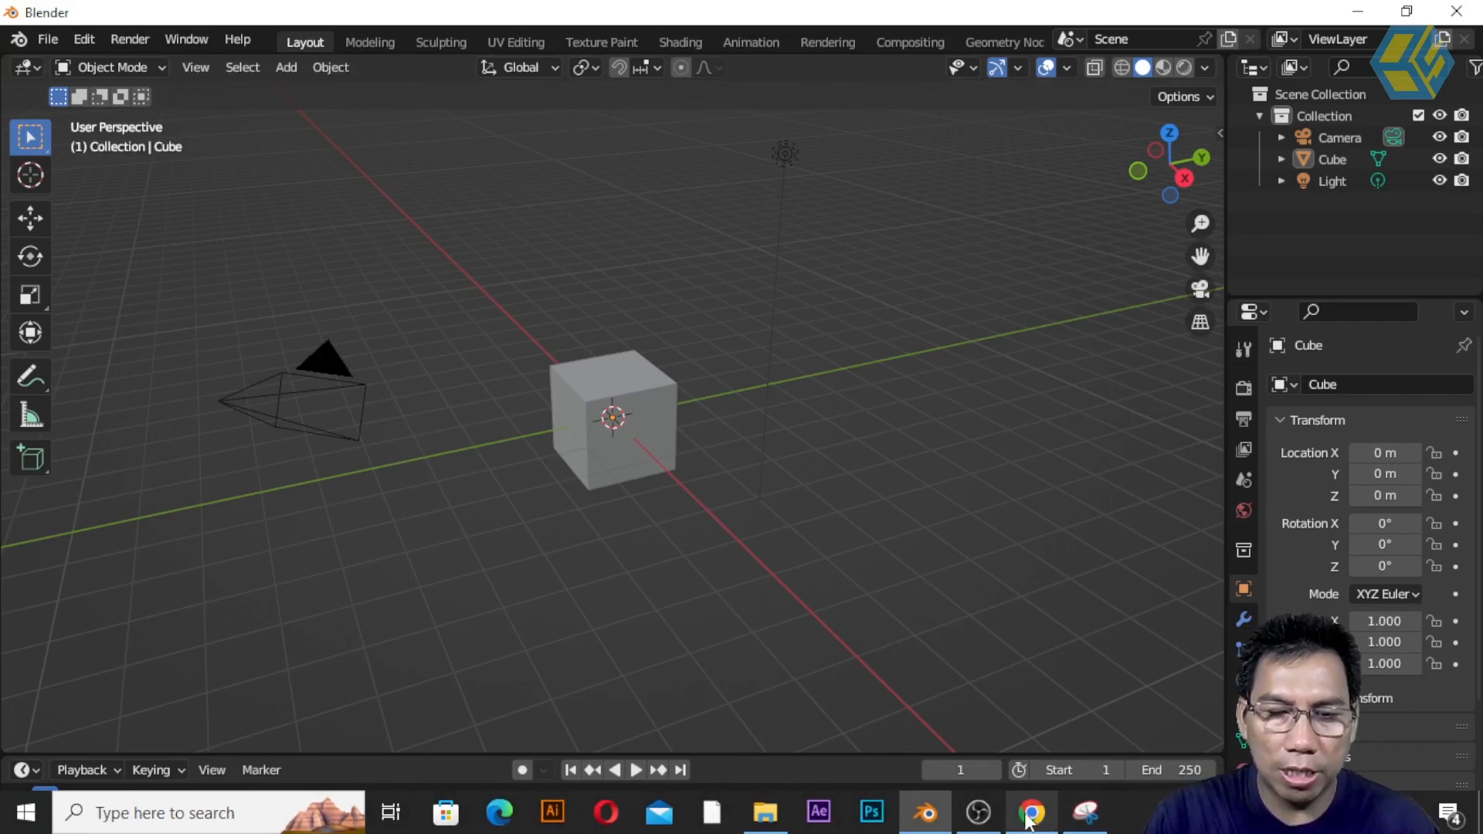
left_click(1078, 823)
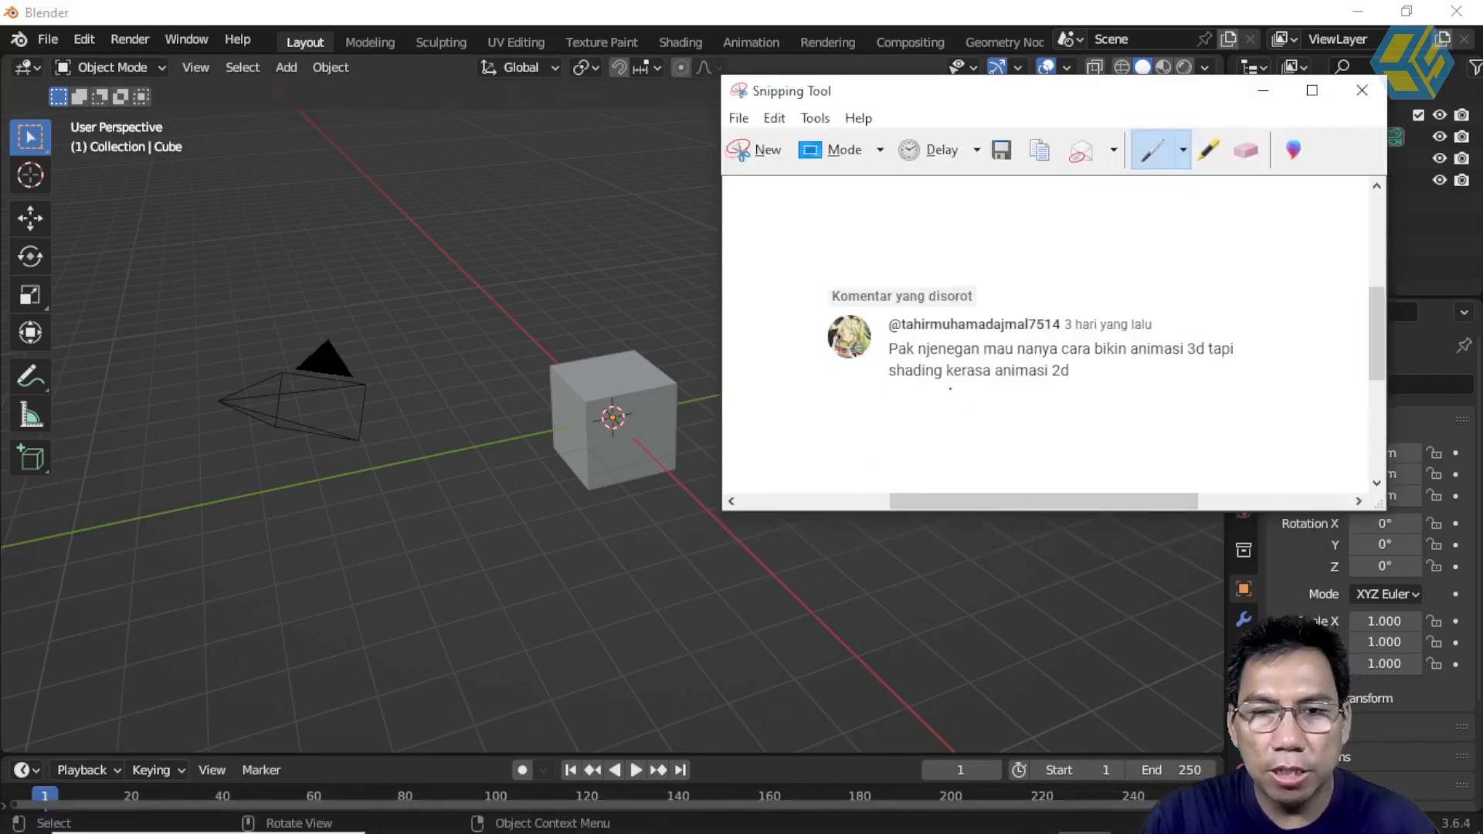
scroll(959, 374, "up", 1)
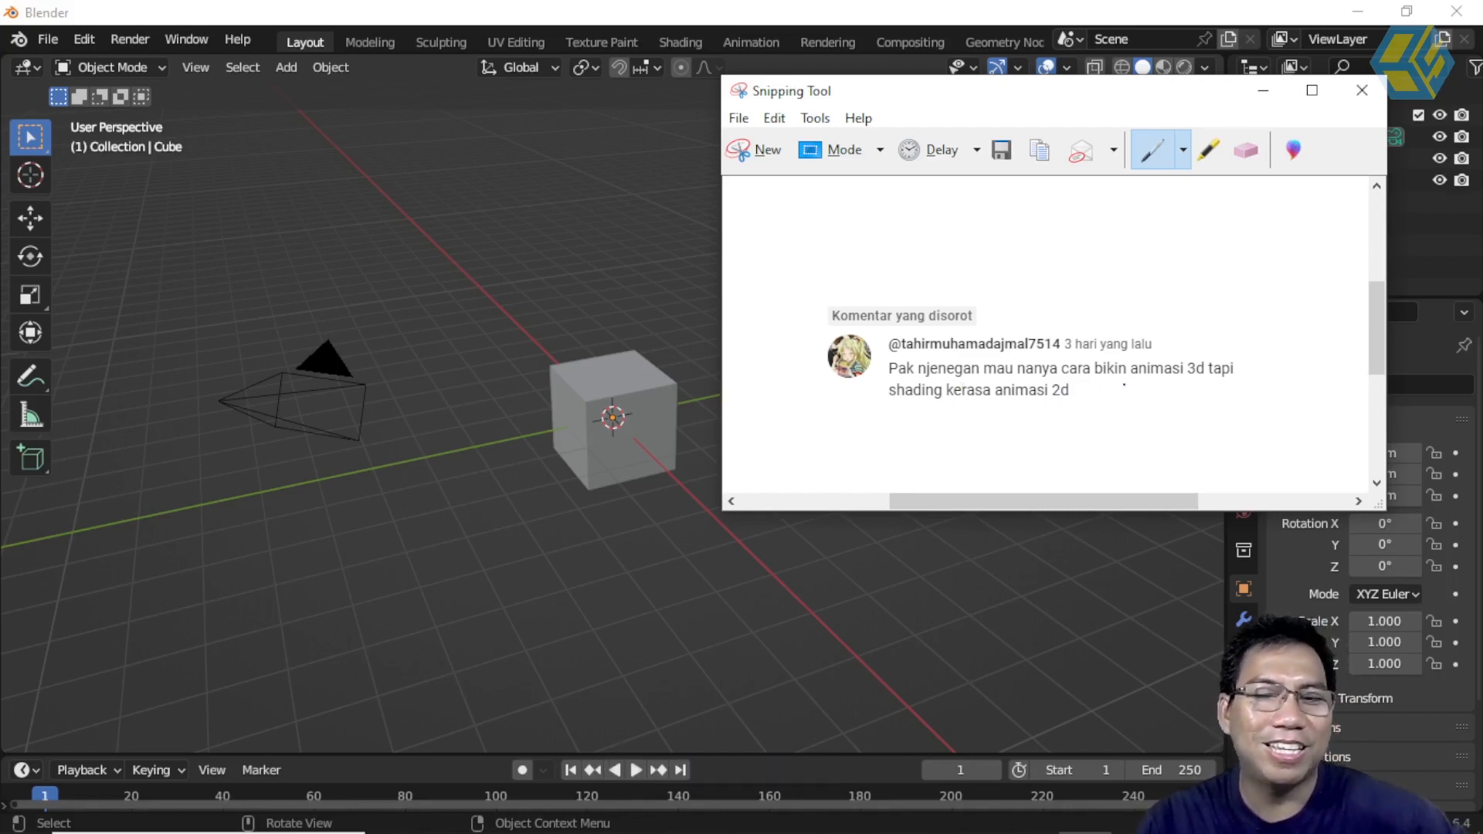
left_click(1263, 90)
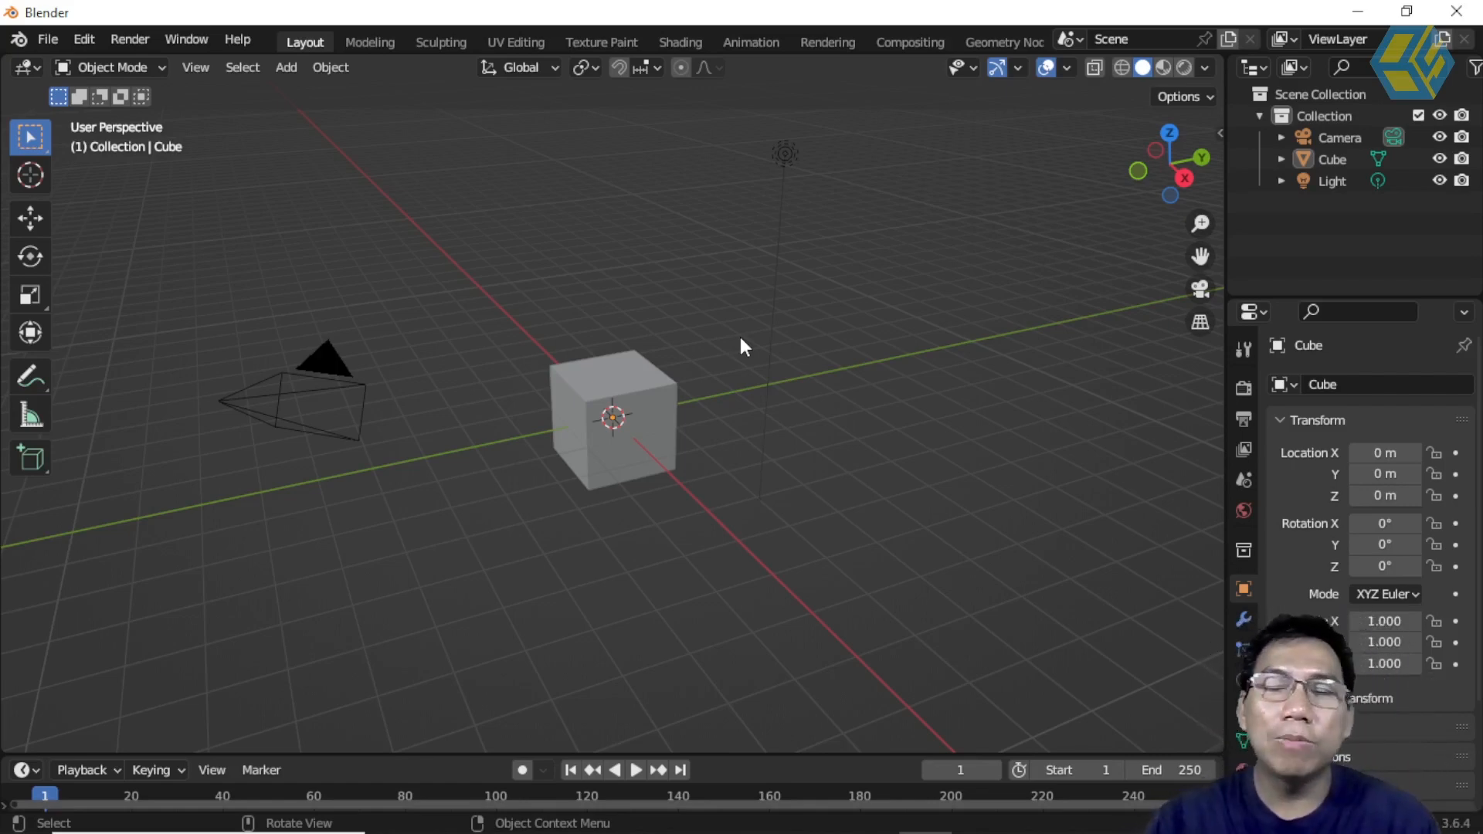
Delete the default cube from the scene.
mouse_move(703, 423)
middle_mouse_down()
mouse_move(728, 440)
mouse_move(711, 443)
middle_mouse_up()
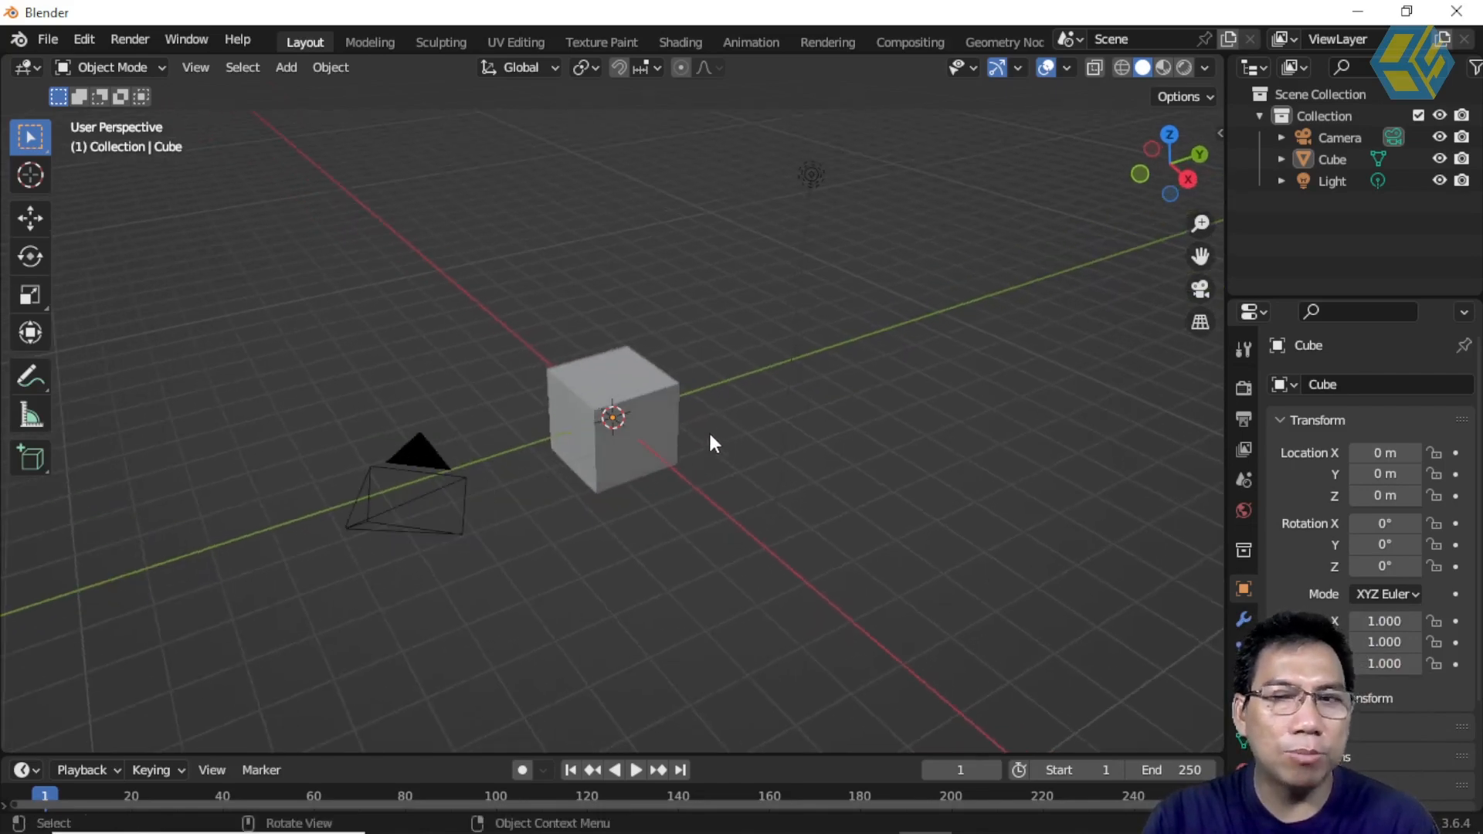
scroll(674, 438, "up", 3)
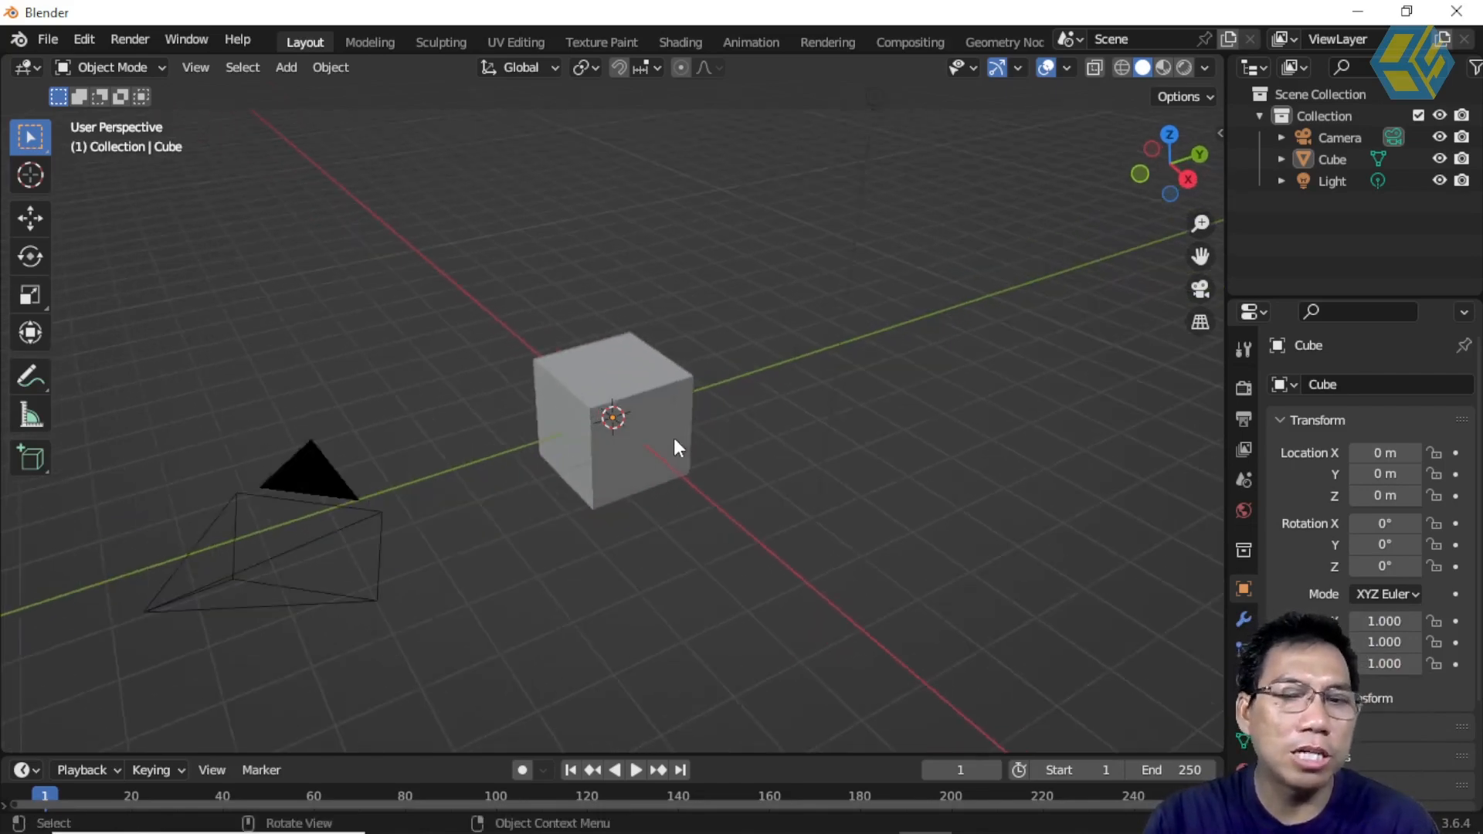
left_click(686, 363)
key("Delete")
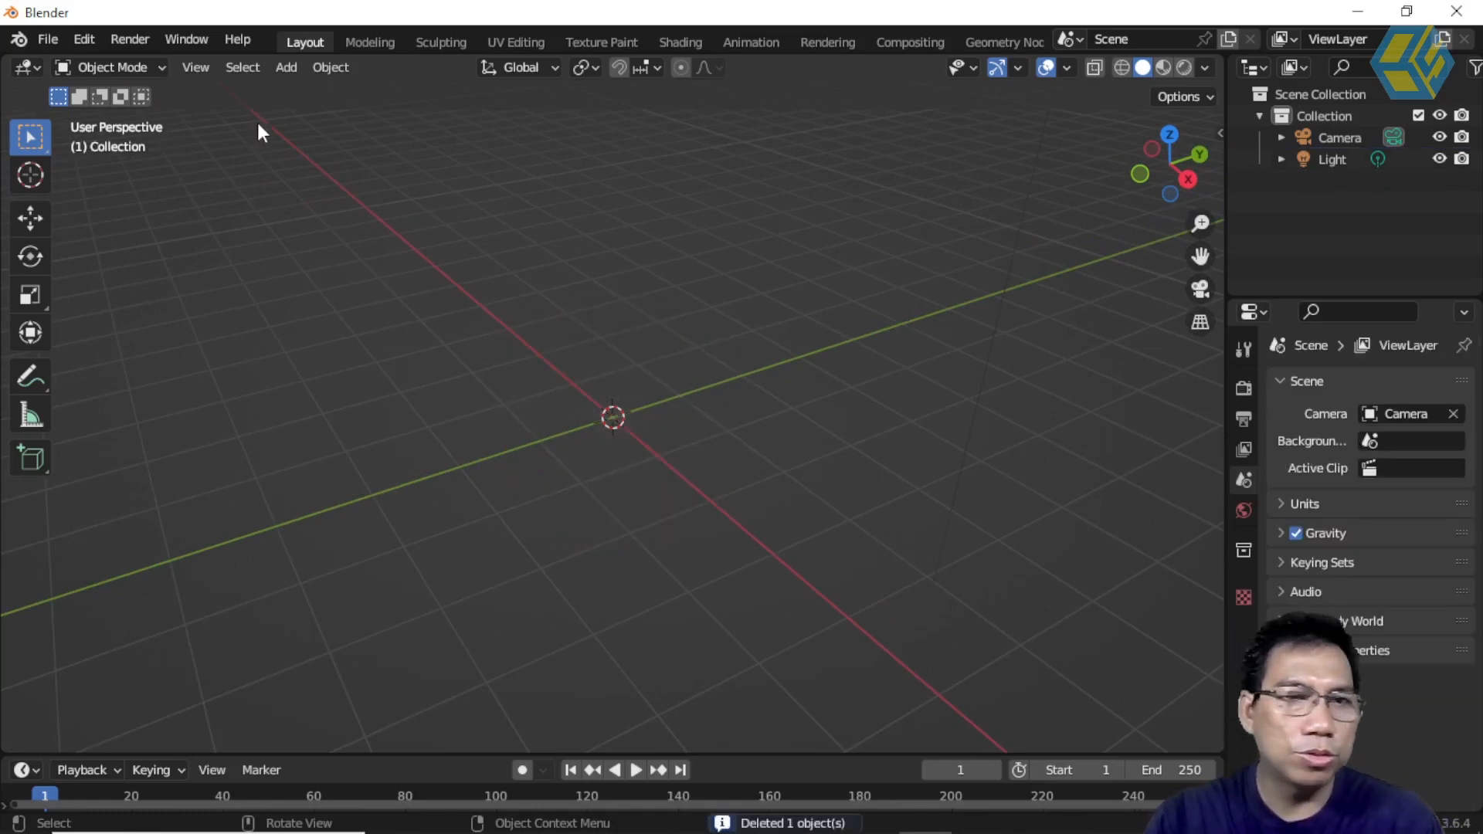
Add a mesh cylinder at the origin, set it to 10 vertices, and deselect it.
left_click(285, 68)
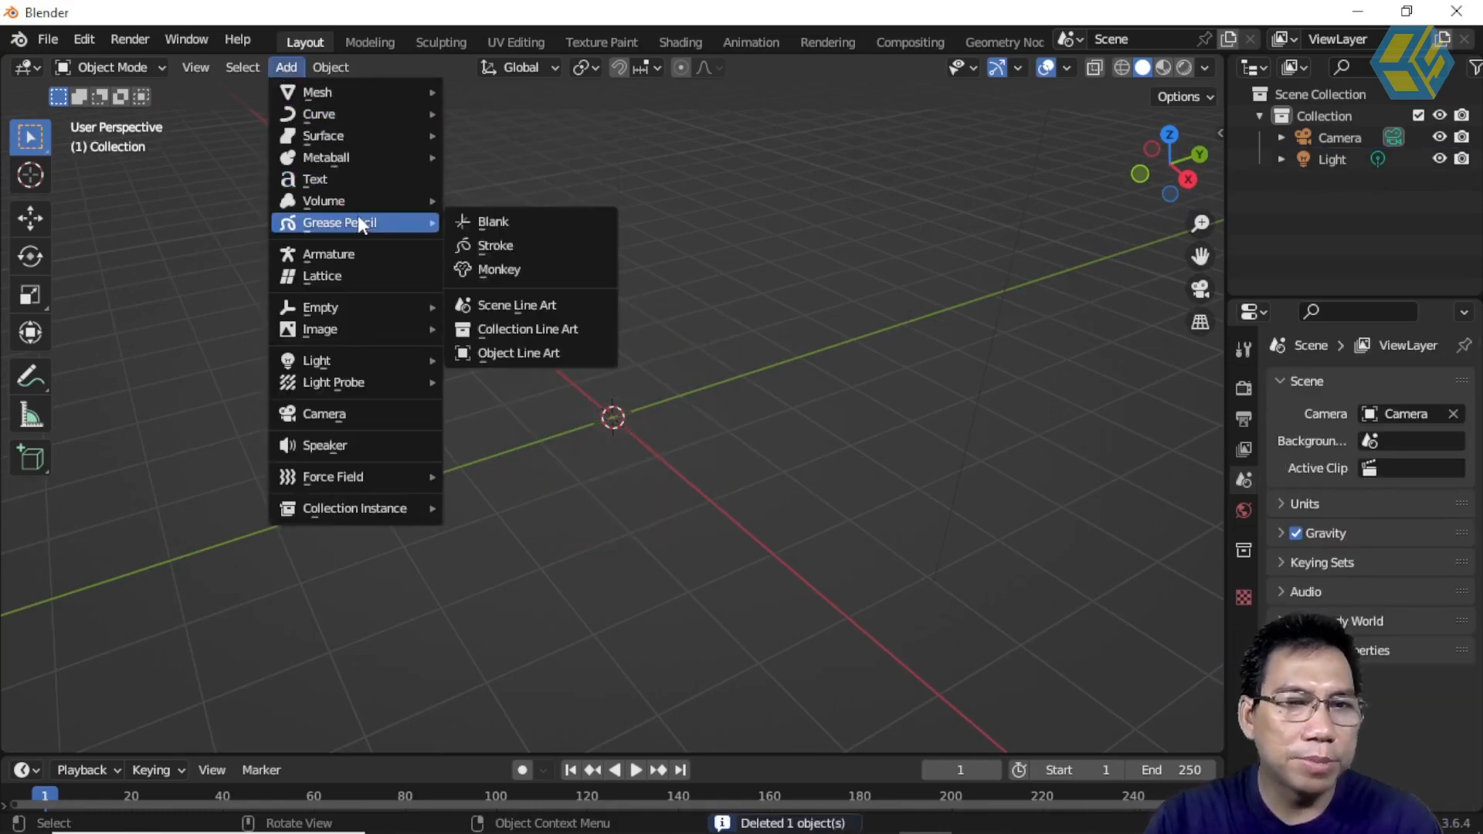
mouse_move(354, 205)
mouse_move(352, 91)
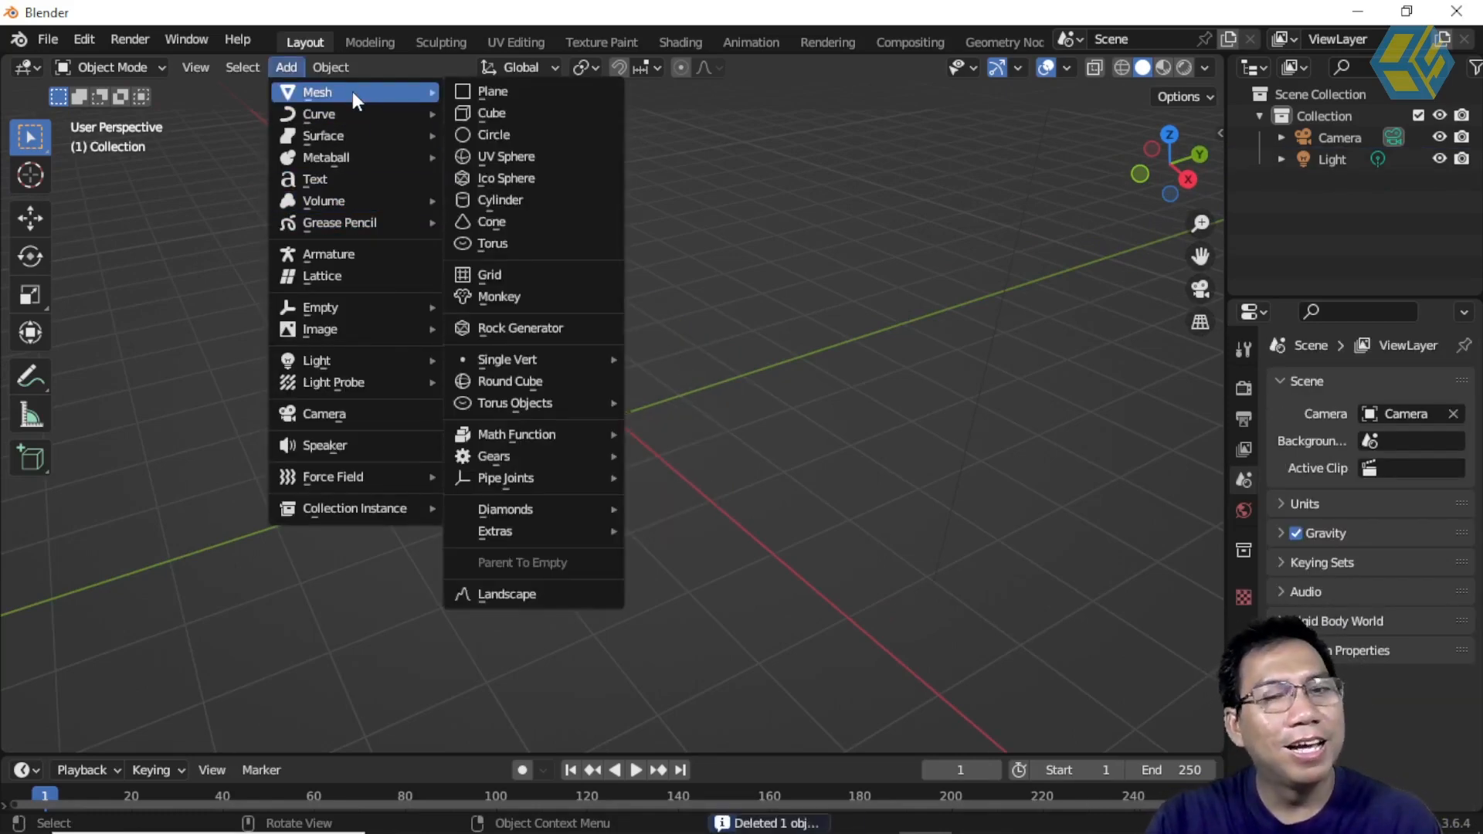
left_click(556, 201)
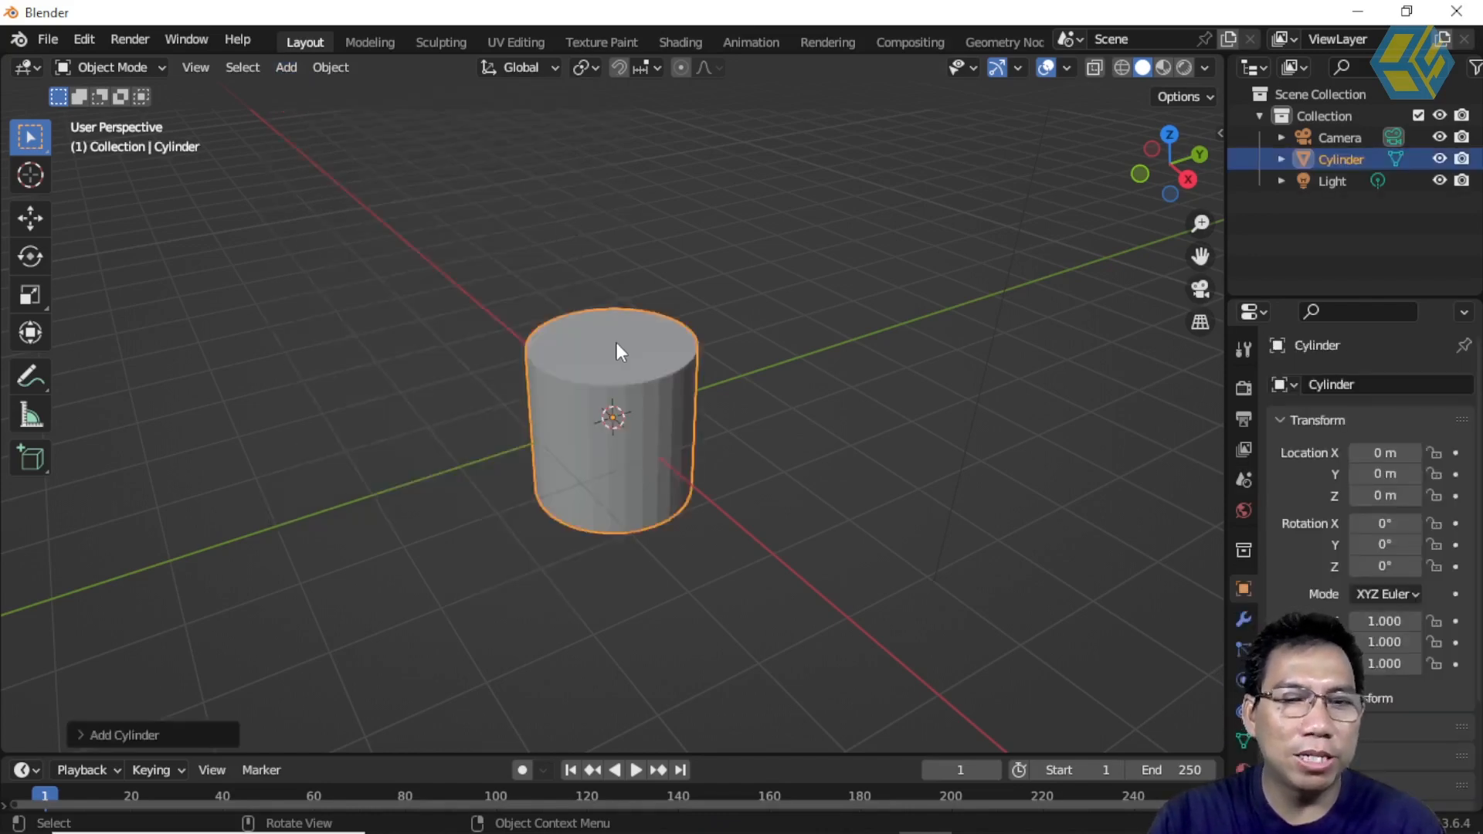
left_click(132, 738)
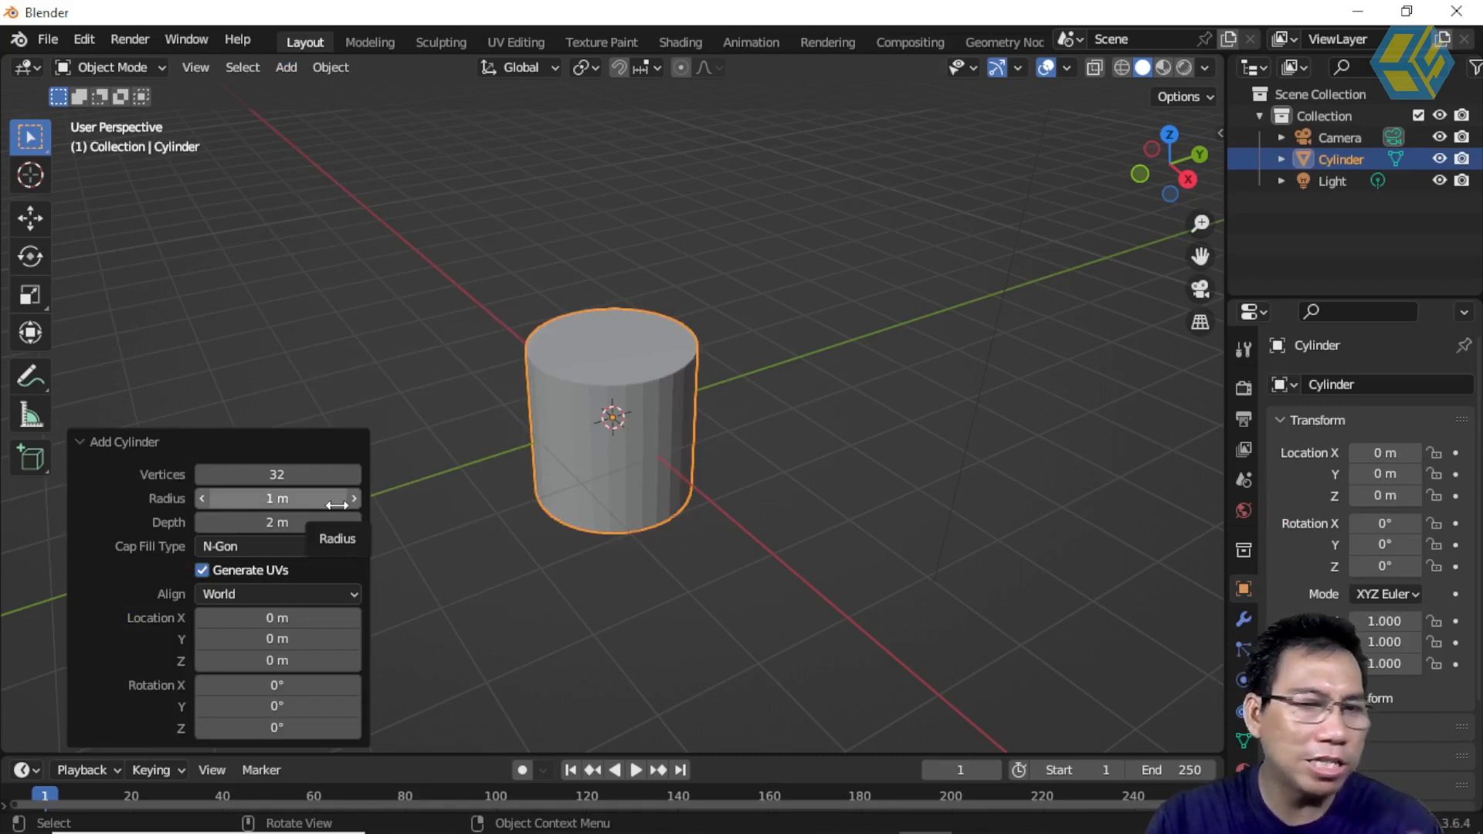
left_click_drag(357, 475, 282, 475)
left_click(282, 475)
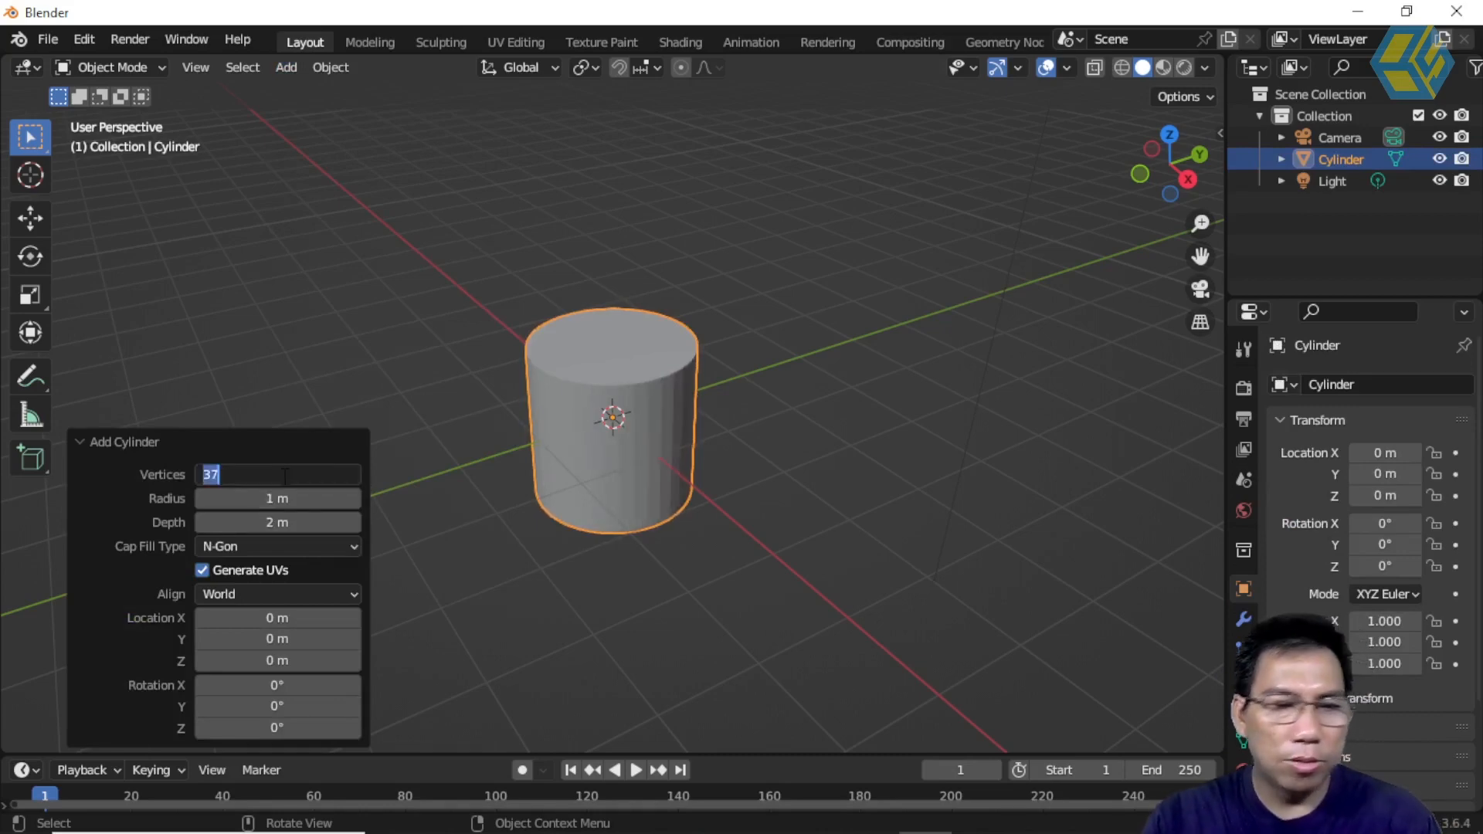
type("10")
key("Return")
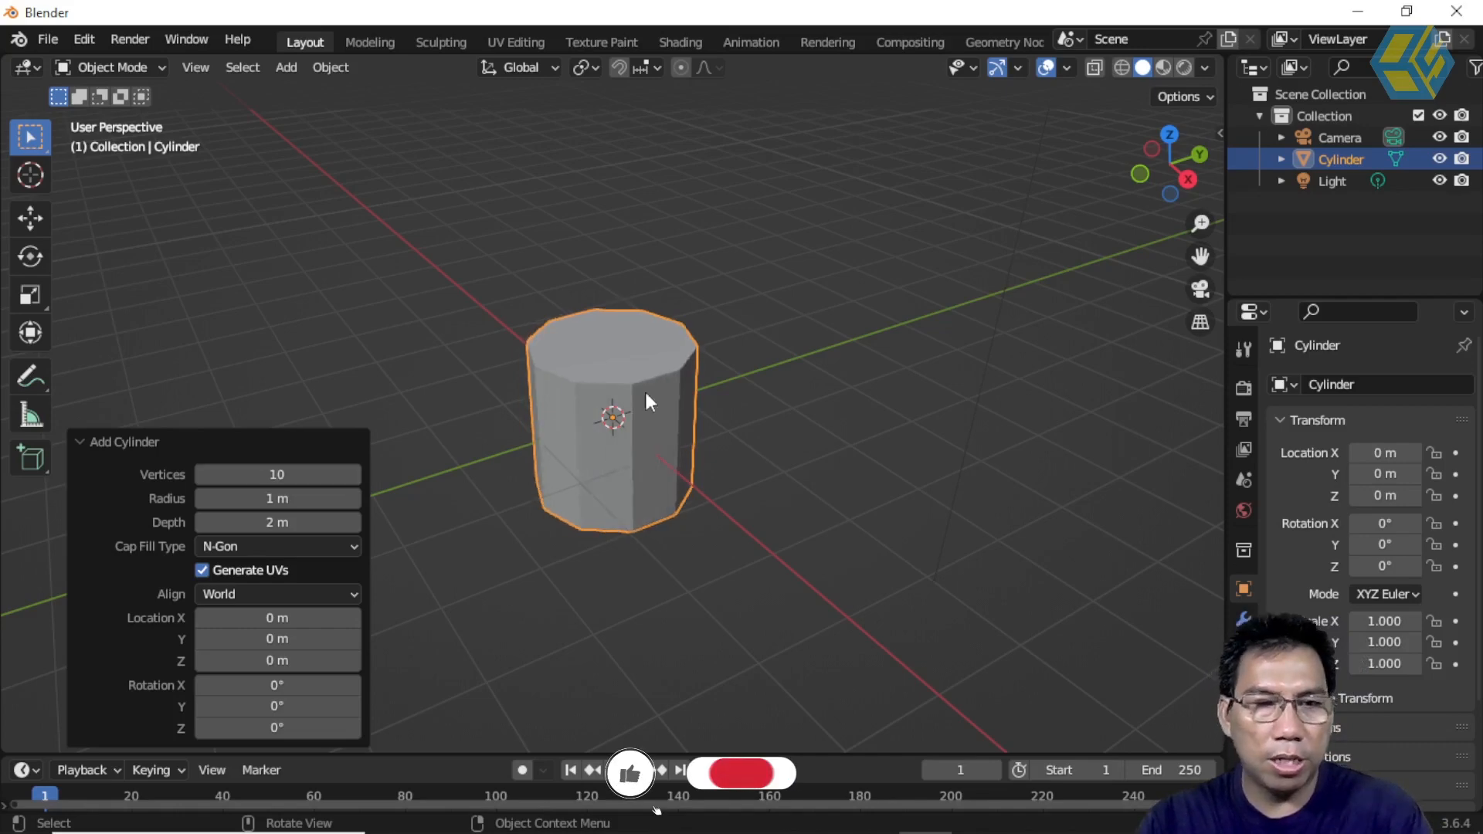
left_click(331, 291)
Select the cylinder and enter Edit Mode on it.
middle_click_drag(649, 470, 606, 431)
scroll(605, 433, "up", 2)
scroll(604, 431, "up", 1)
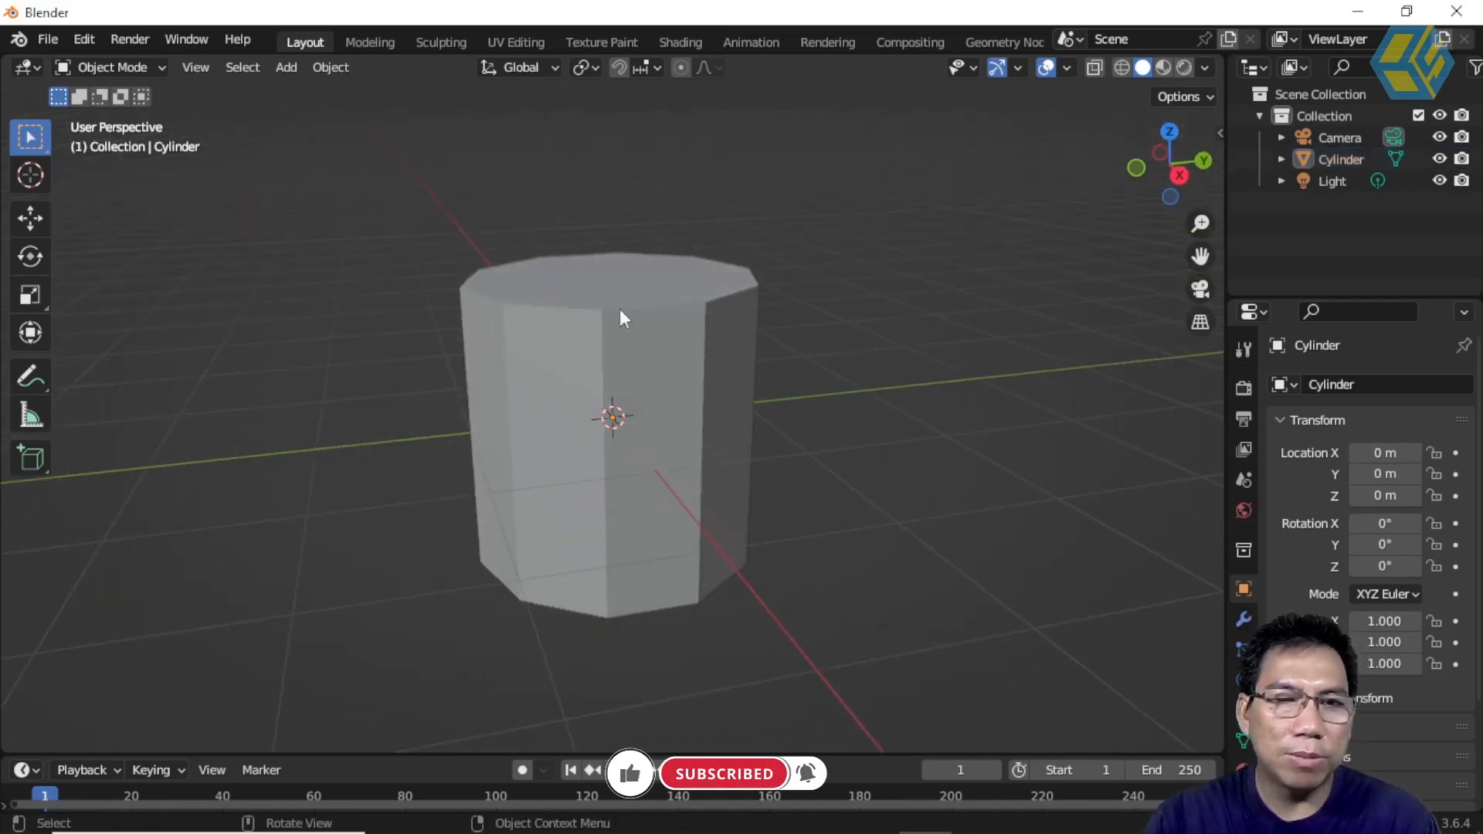
left_click(618, 274)
left_click(112, 67)
left_click(116, 115)
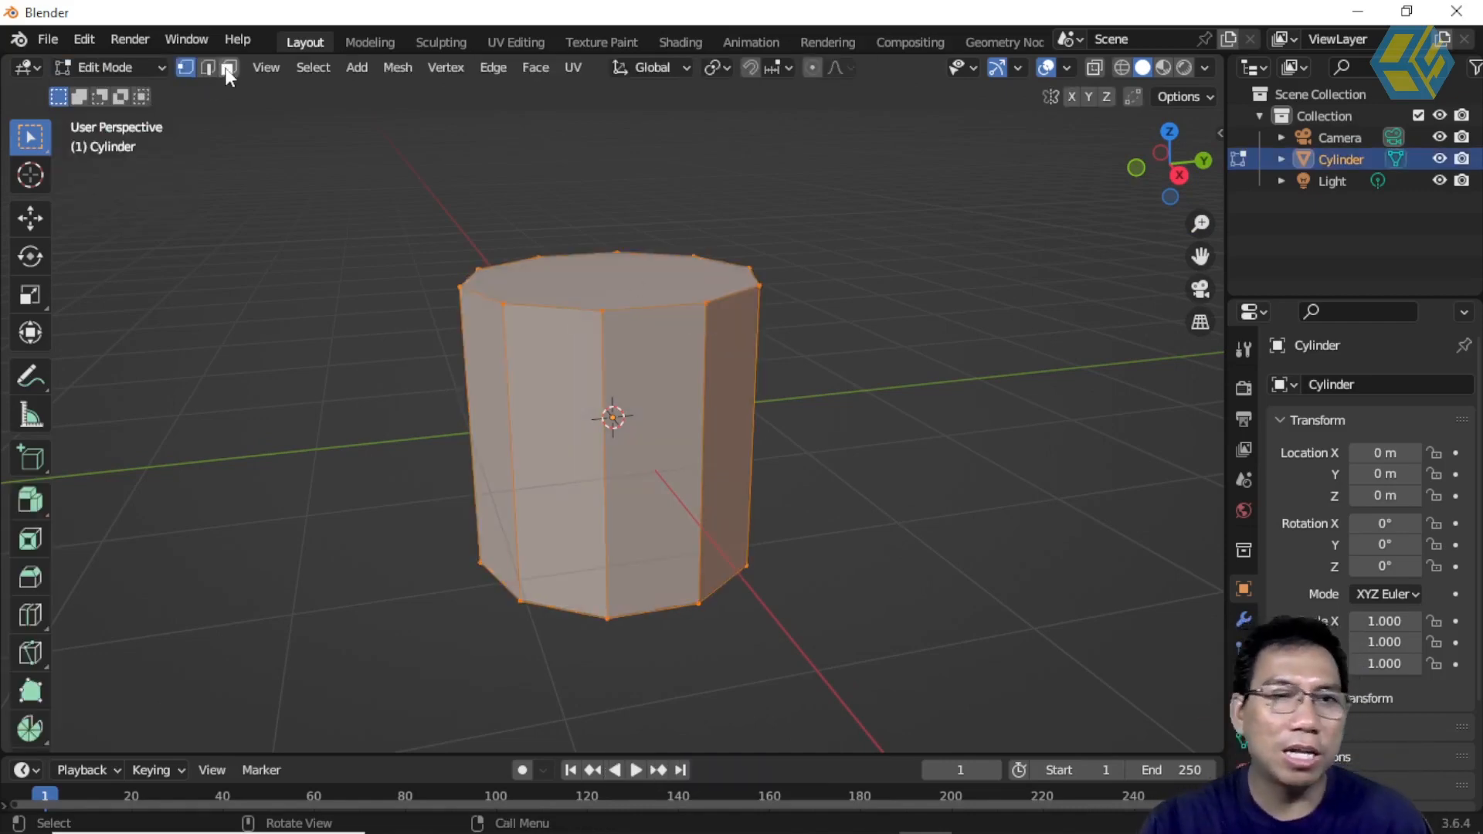
Enable the Screencast Keys overlay and set its display color to white.
key("n")
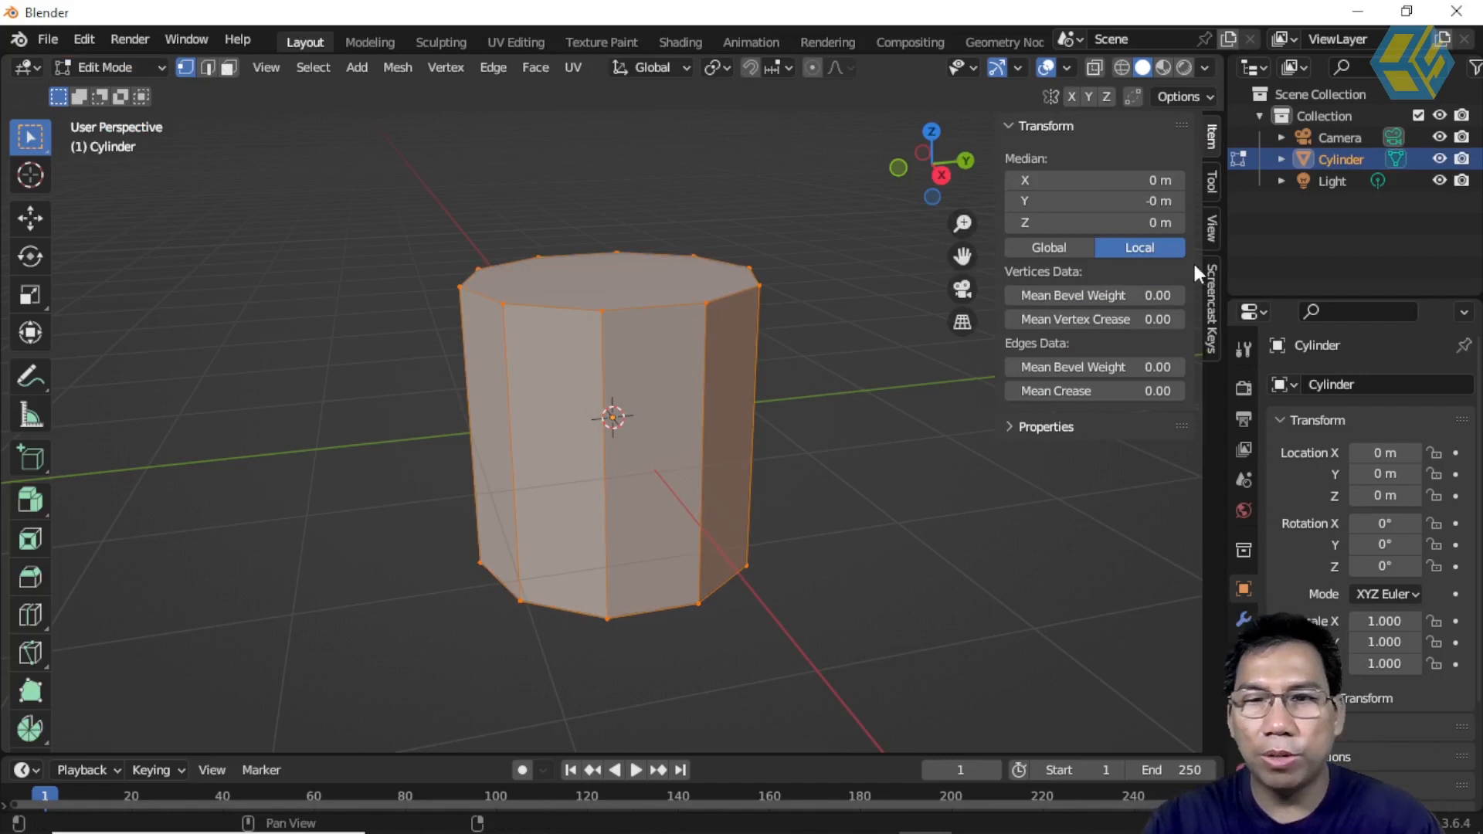
left_click(1212, 294)
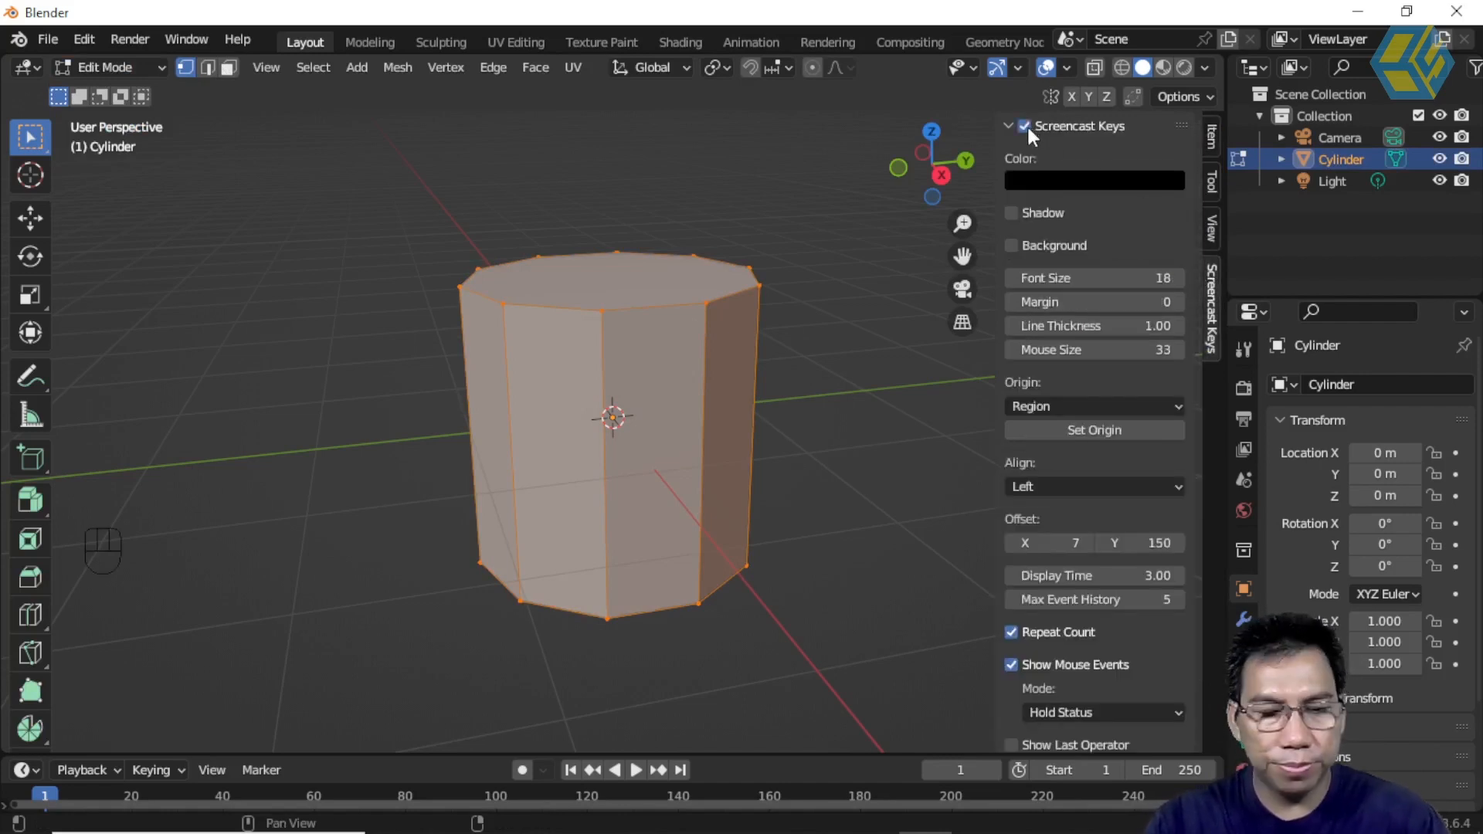
key("n")
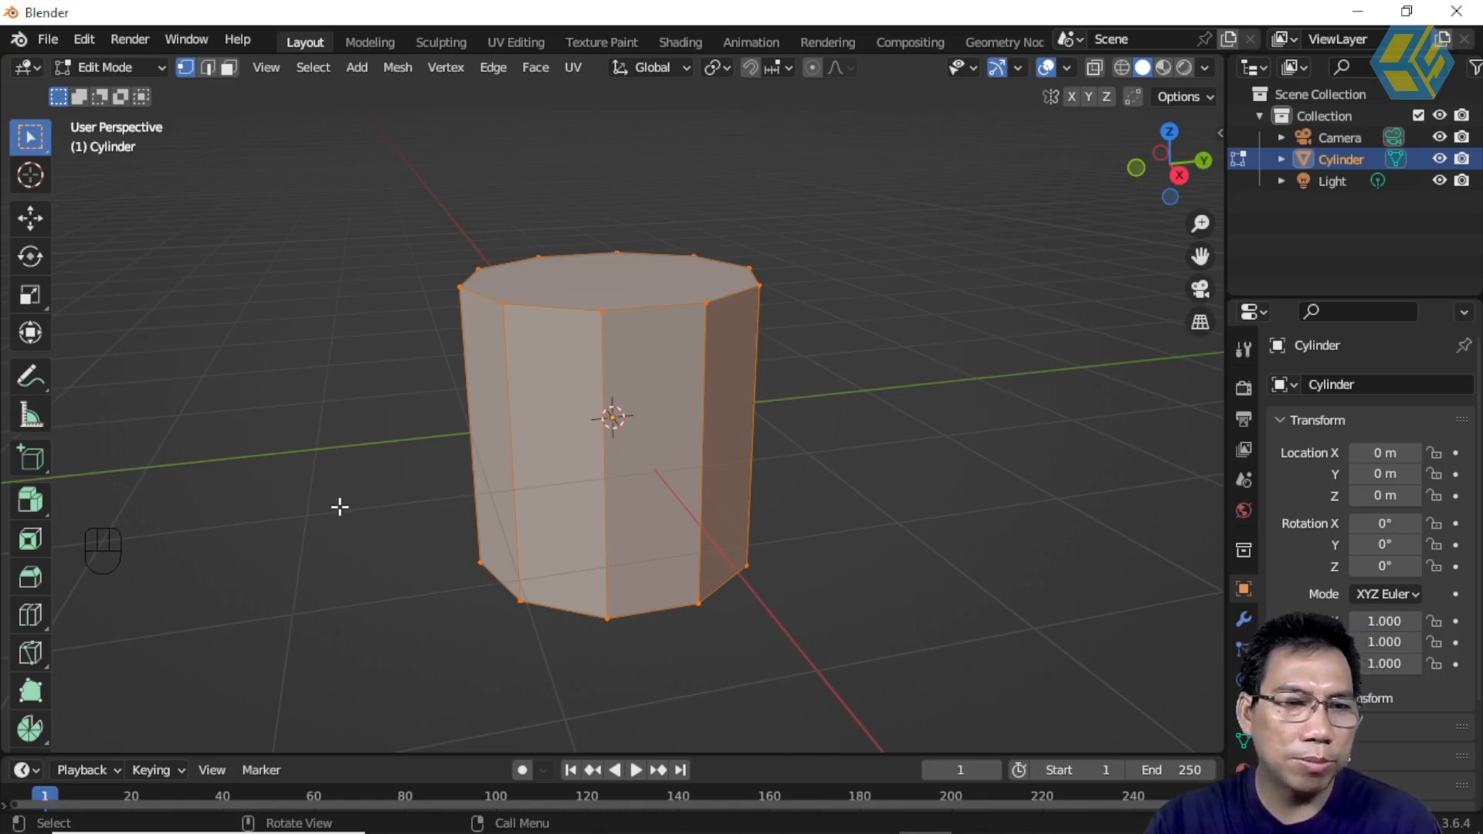
key("n")
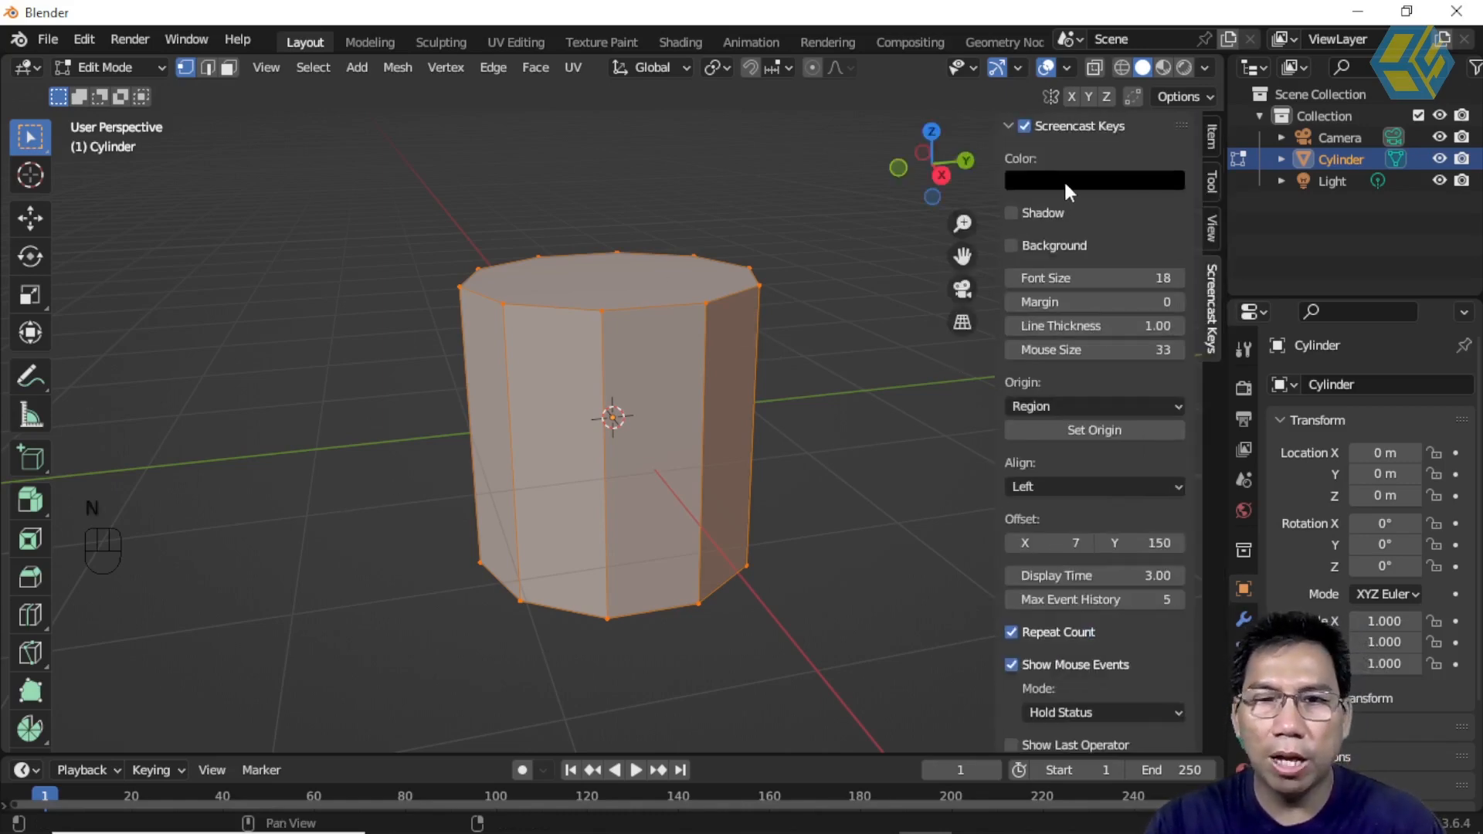
left_click(1065, 179)
left_click_drag(1193, 244, 1191, 204)
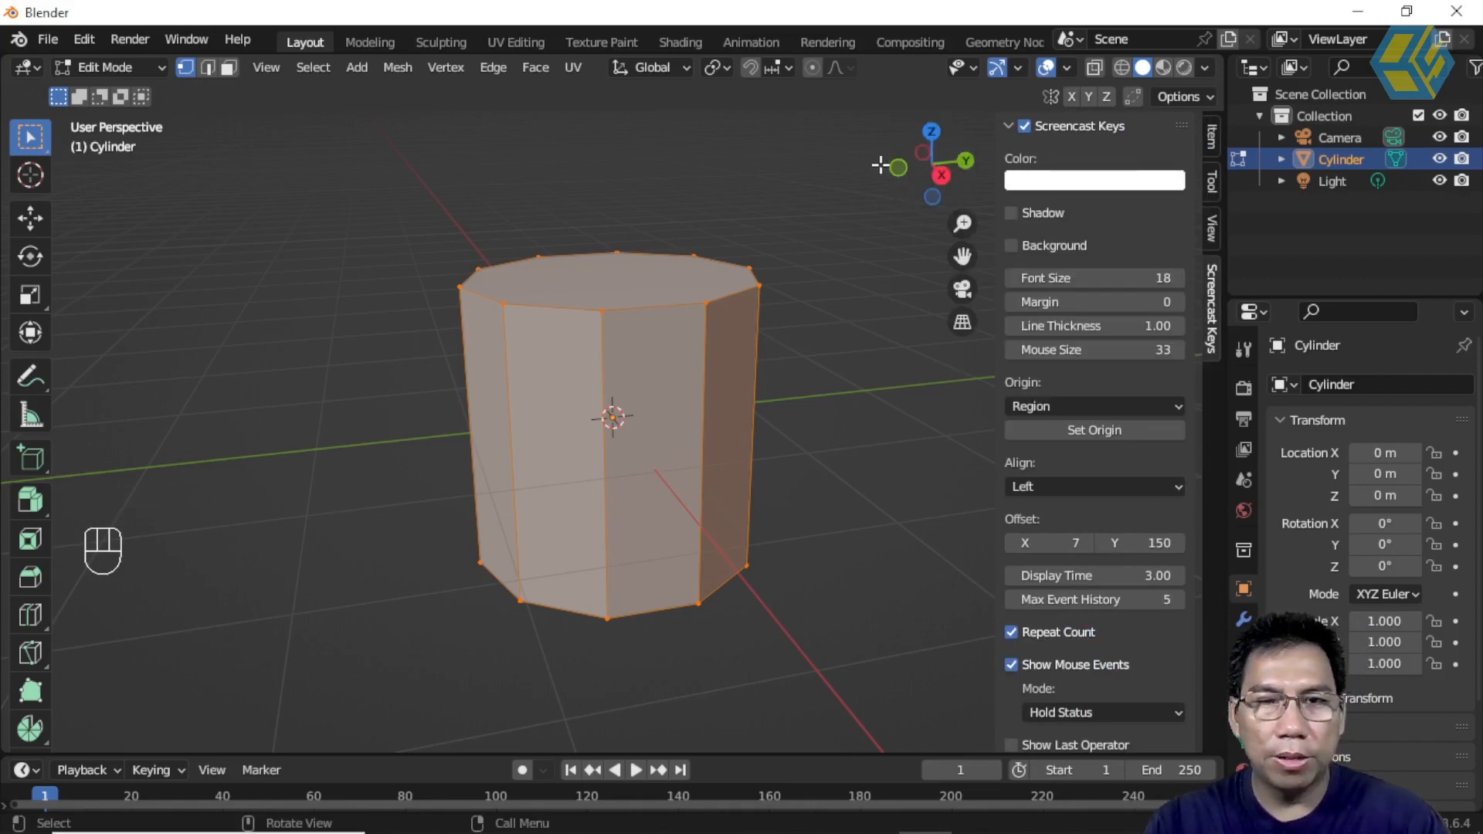
key("n")
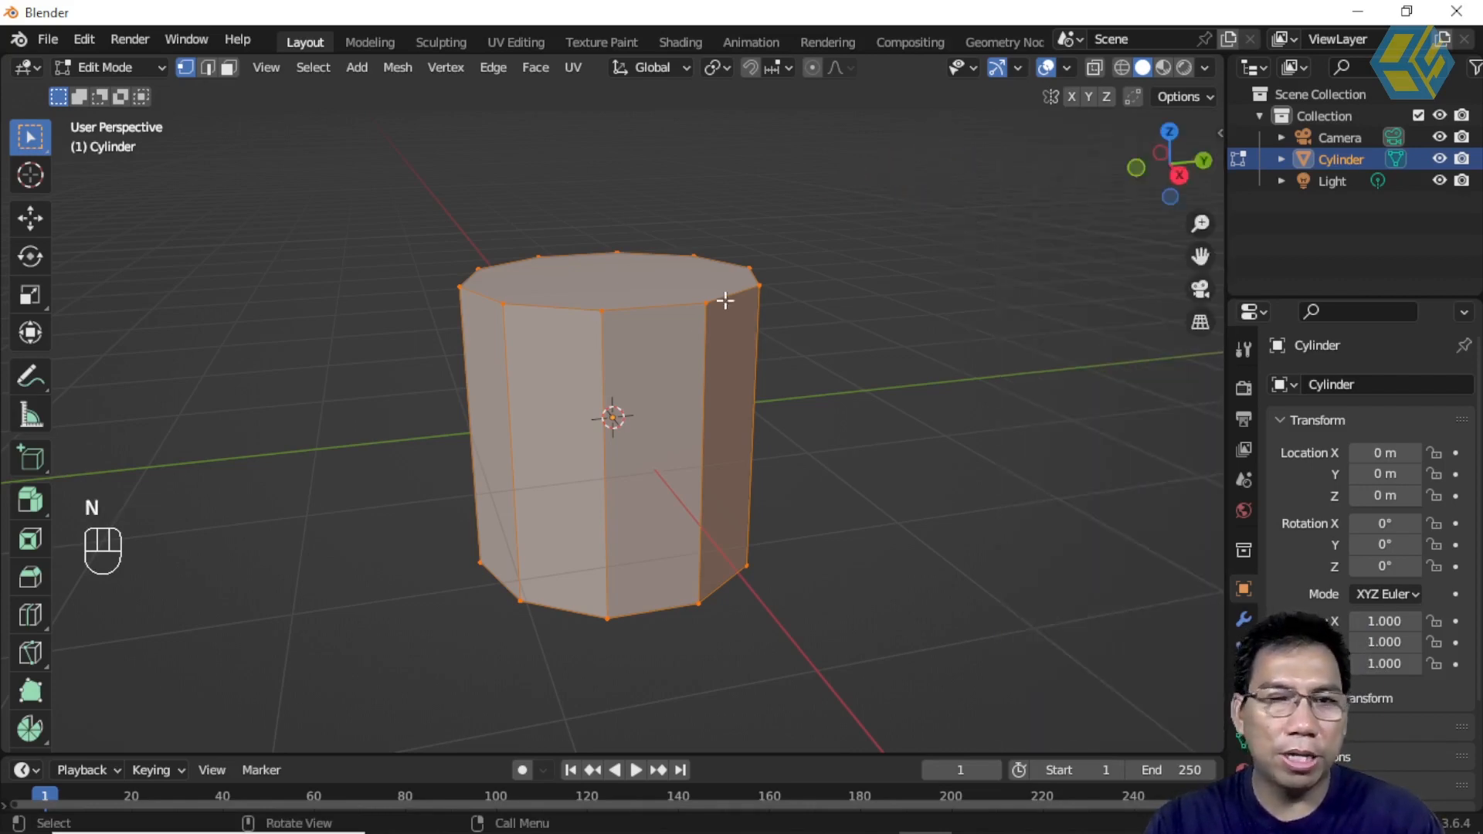
Using face selection, lower the cylinder's top face by about 0.818 m along Z.
left_click(224, 68)
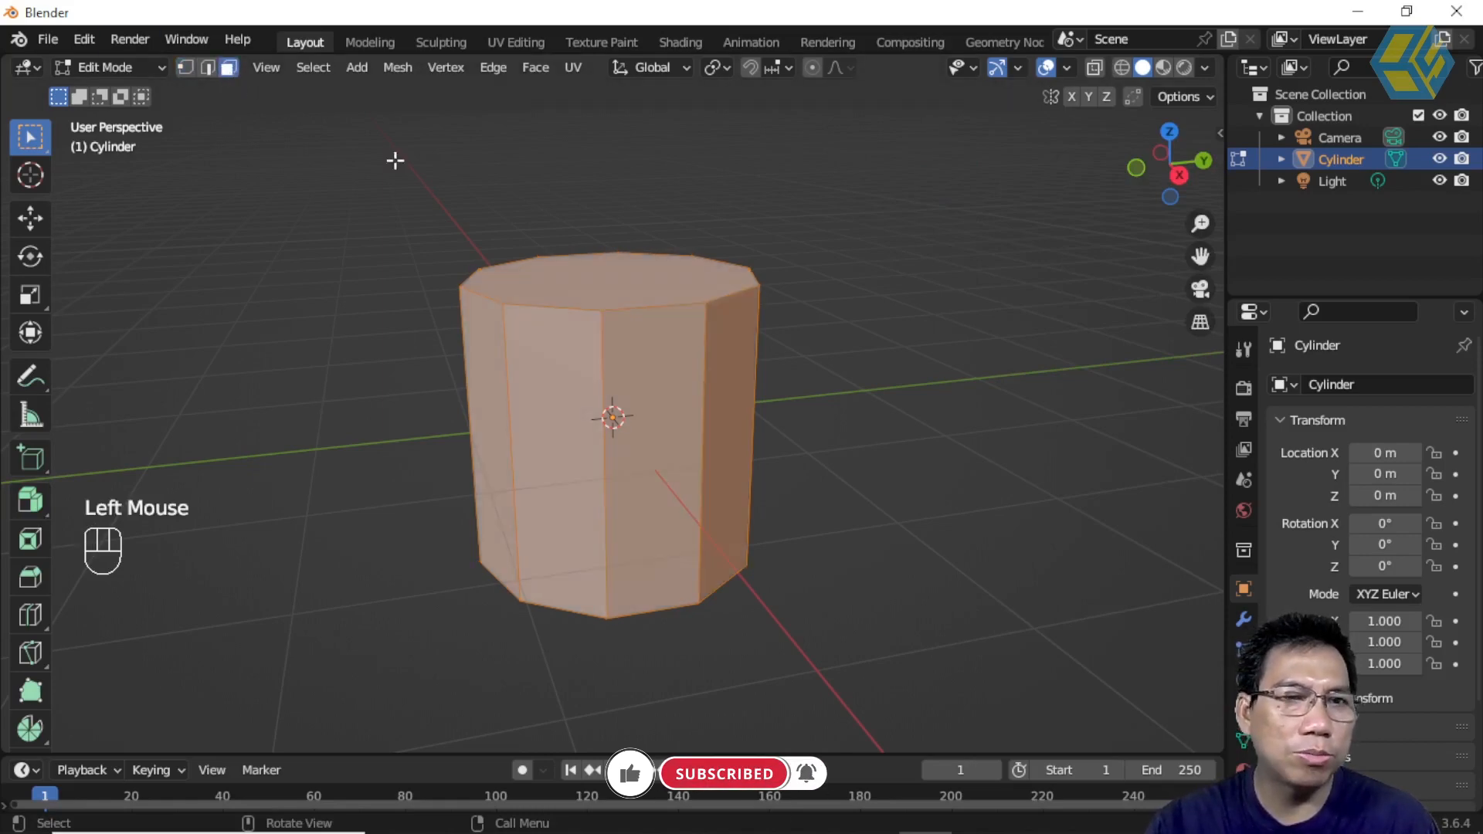
left_click(490, 166)
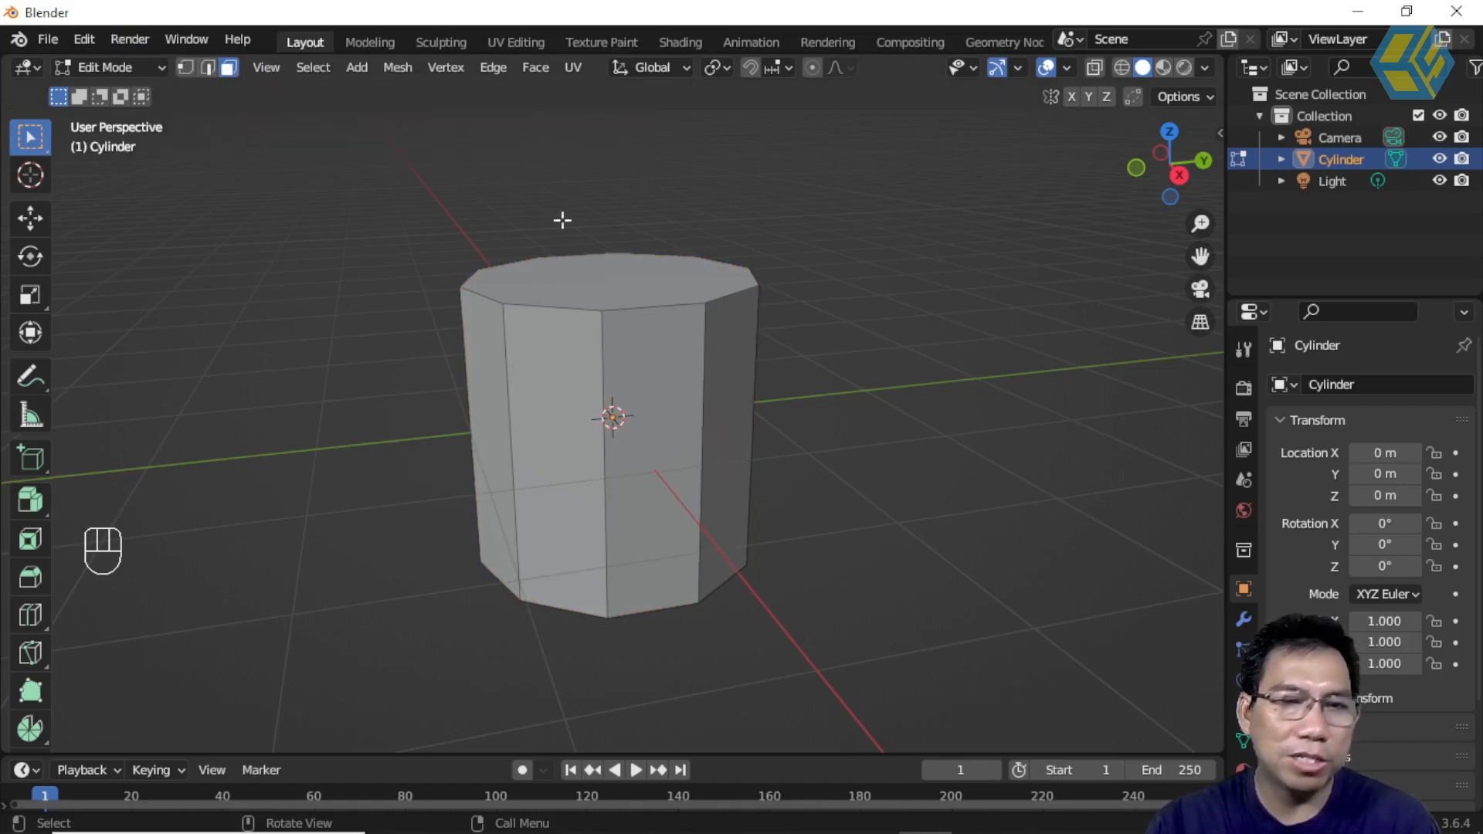
left_click(659, 298)
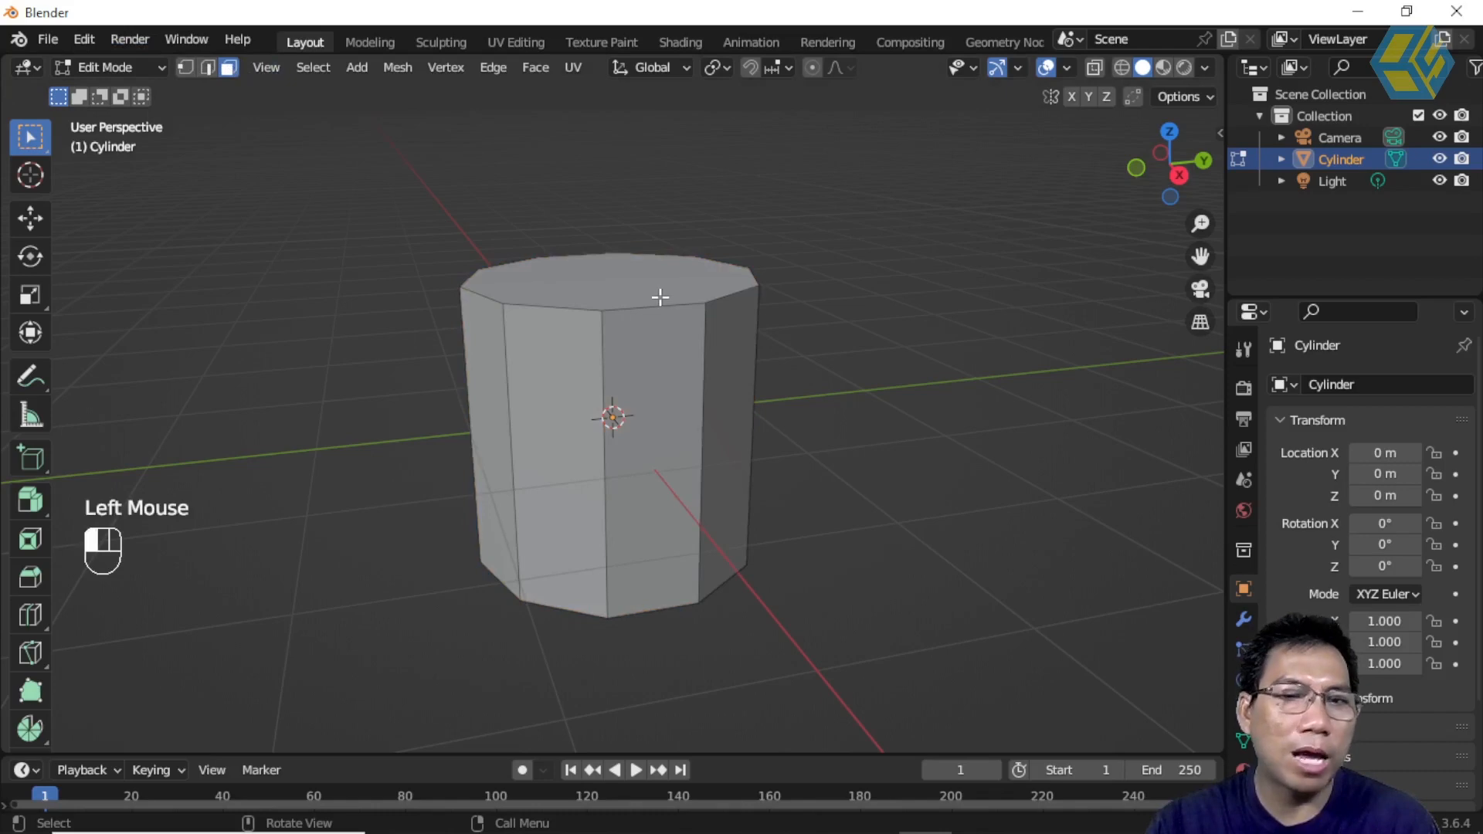
left_click(36, 222)
left_click_drag(626, 201, 616, 314)
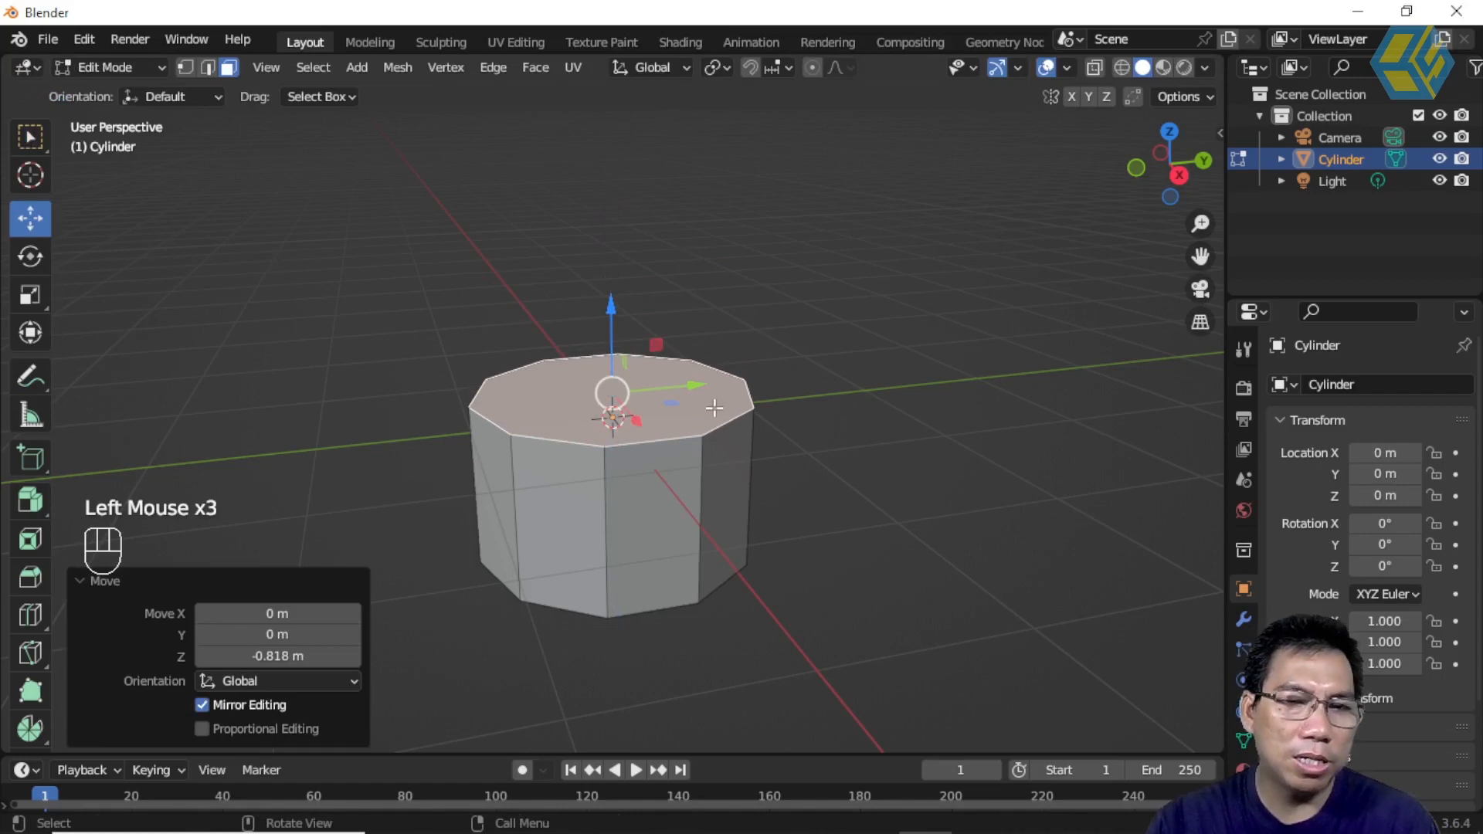
Scale the top face down to about 0.709 and raise it about 0.104 m along Z.
scroll(616, 313, "up", 1)
key("s")
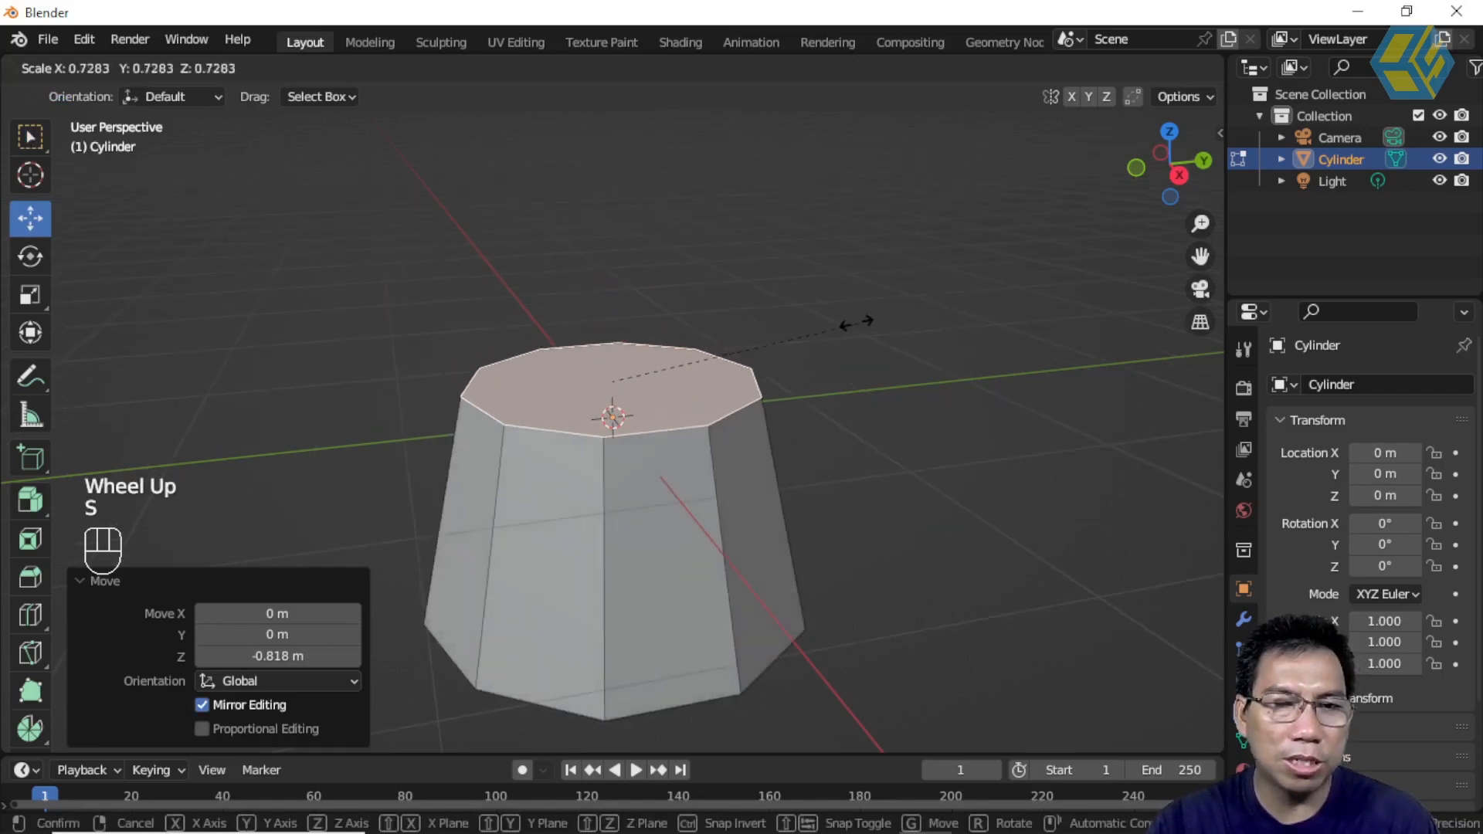
left_click(859, 349)
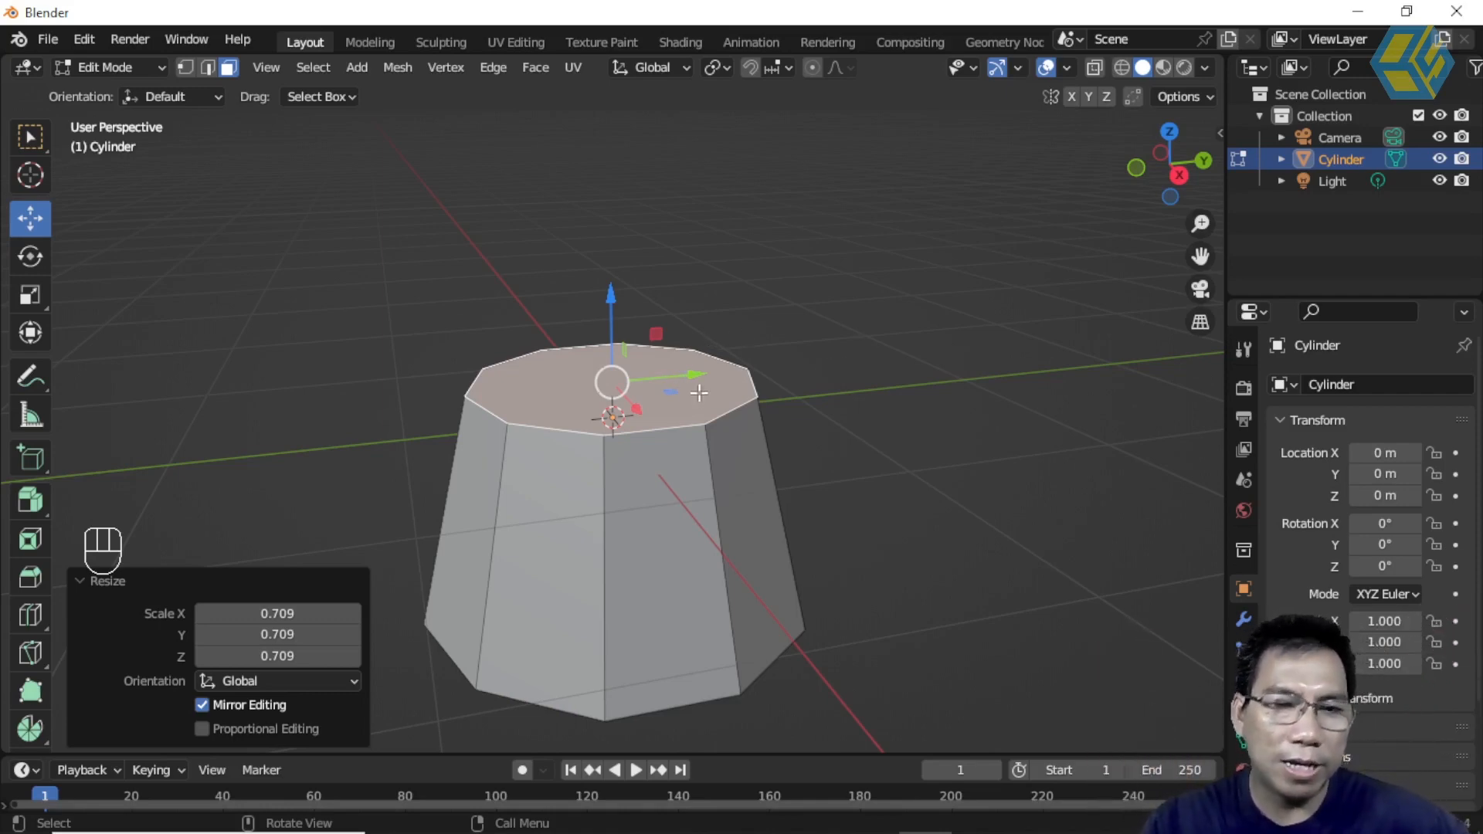
left_click_drag(611, 299, 602, 272)
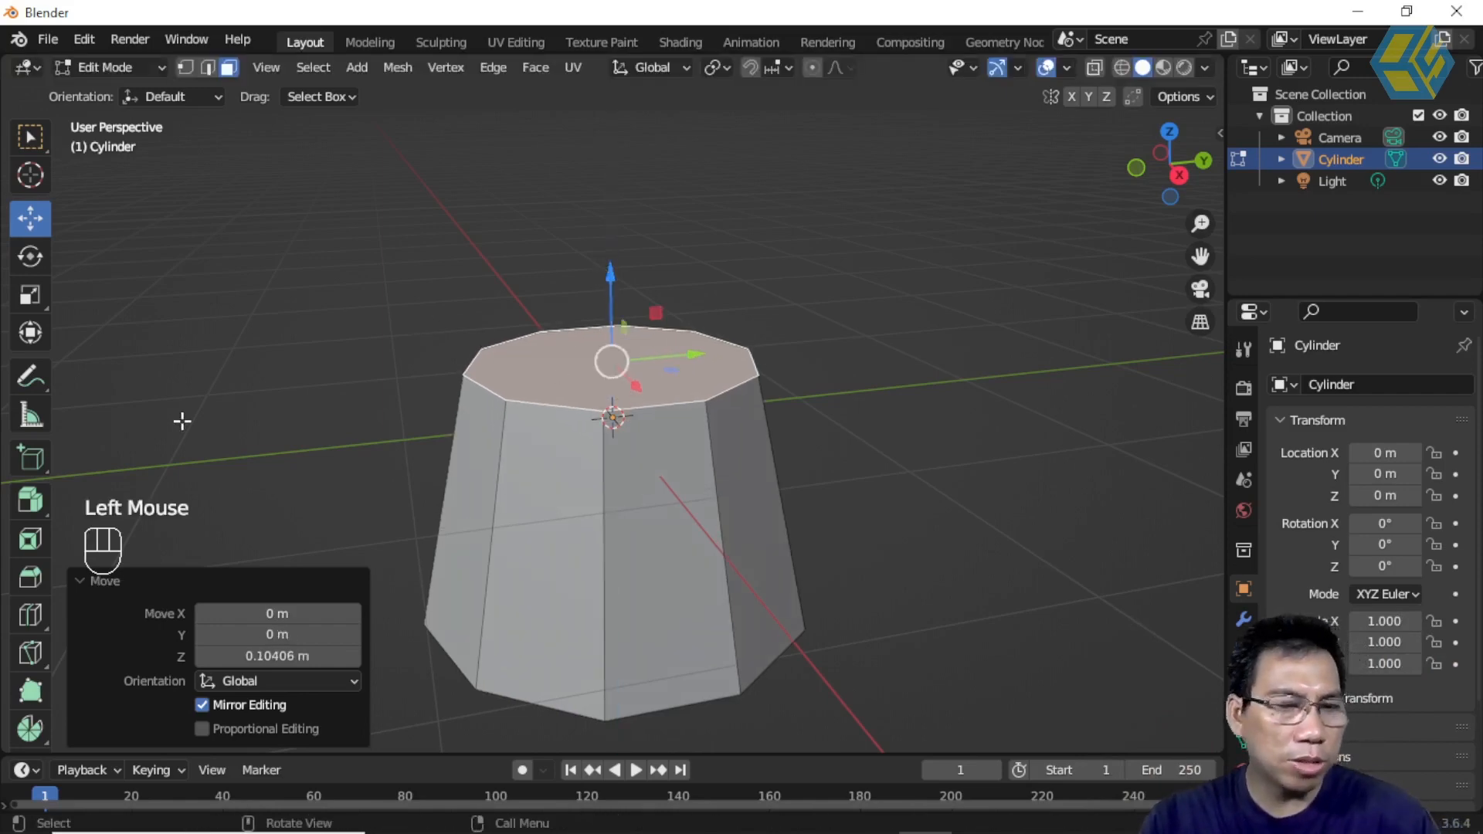
left_click(82, 578)
Extrude the top face a short distance upward and scale the new face inward.
left_click(35, 503)
left_click_drag(35, 503, 88, 508)
left_click_drag(610, 279, 780, 228)
key("s")
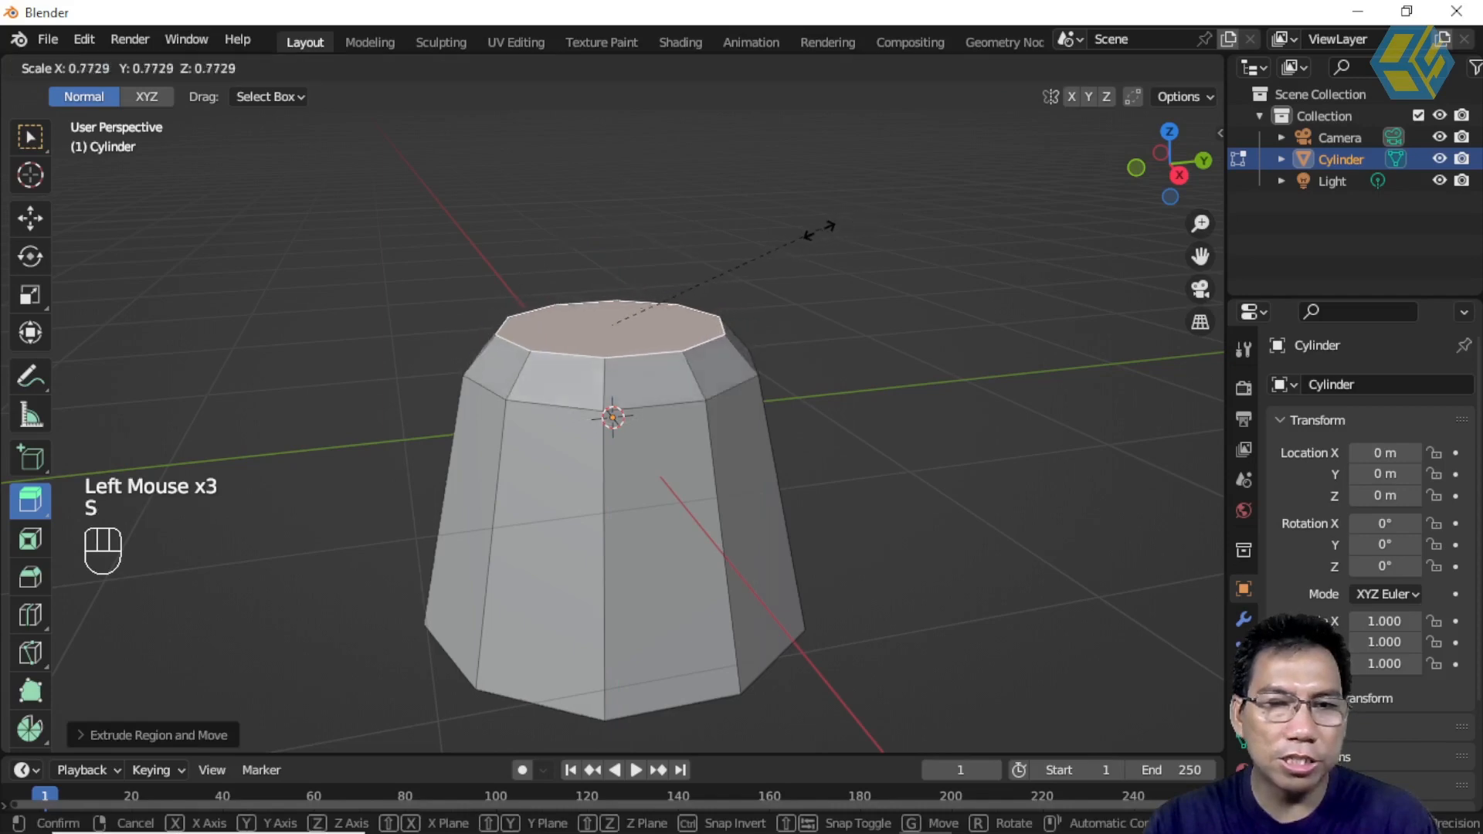
left_click(811, 232)
Lower the smaller inner top face slightly below the surrounding rim to form a recess.
left_click(30, 218)
left_click_drag(613, 242, 618, 292)
scroll(612, 316, "up", 2)
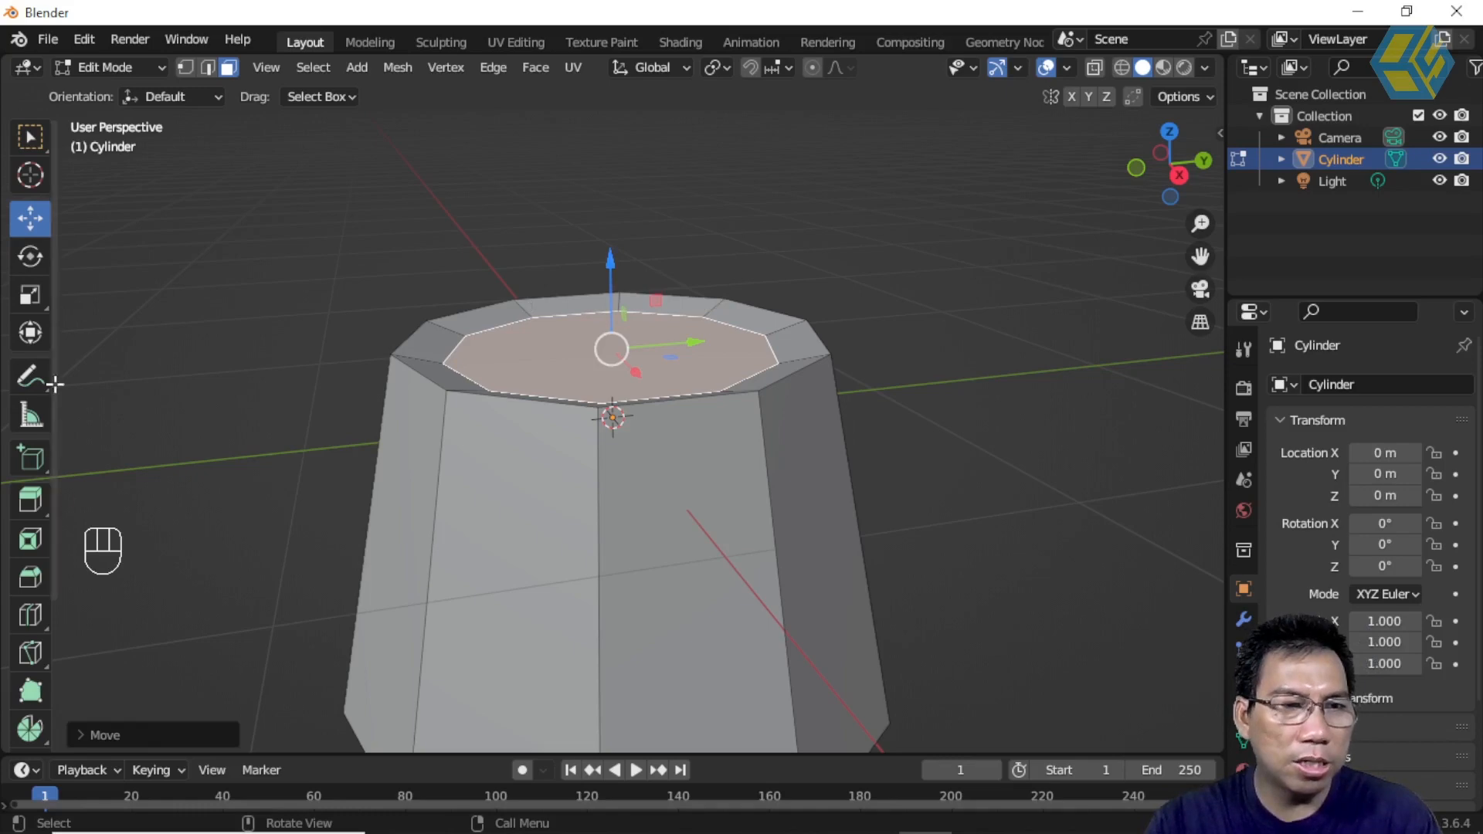
Extrude the recessed inner face upward above the rim, then resize and reposition the extruded top face.
left_click(30, 499)
left_click(610, 267)
left_click_drag(610, 267, 610, 222)
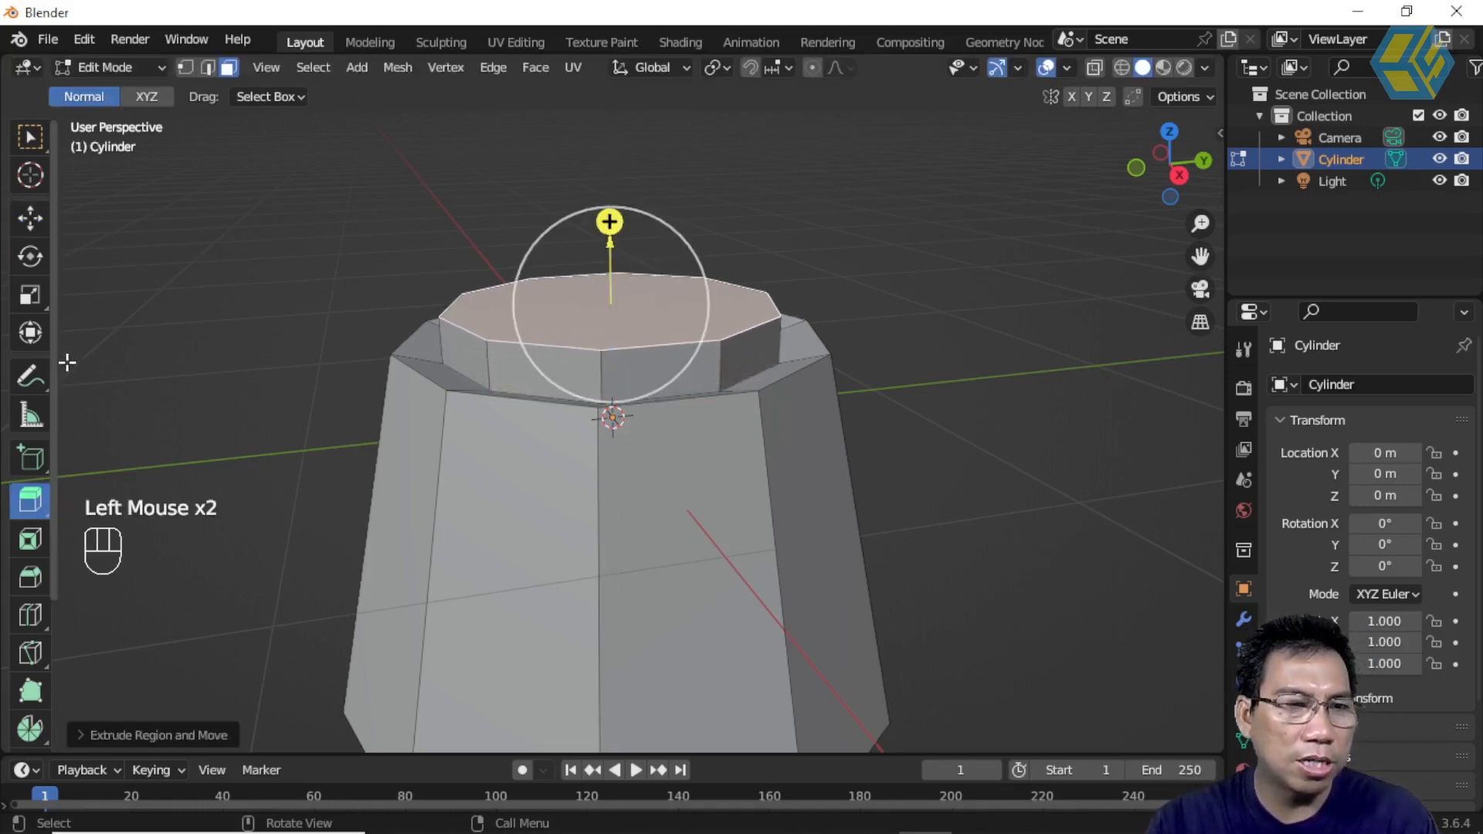
left_click(30, 295)
left_click(688, 256)
left_click_drag(687, 256, 613, 256)
left_click(31, 219)
Extrude the bottom face of the cylinder a short distance downward.
middle_click_drag(870, 477, 888, 265, "shift")
middle_click_drag(844, 371, 795, 394)
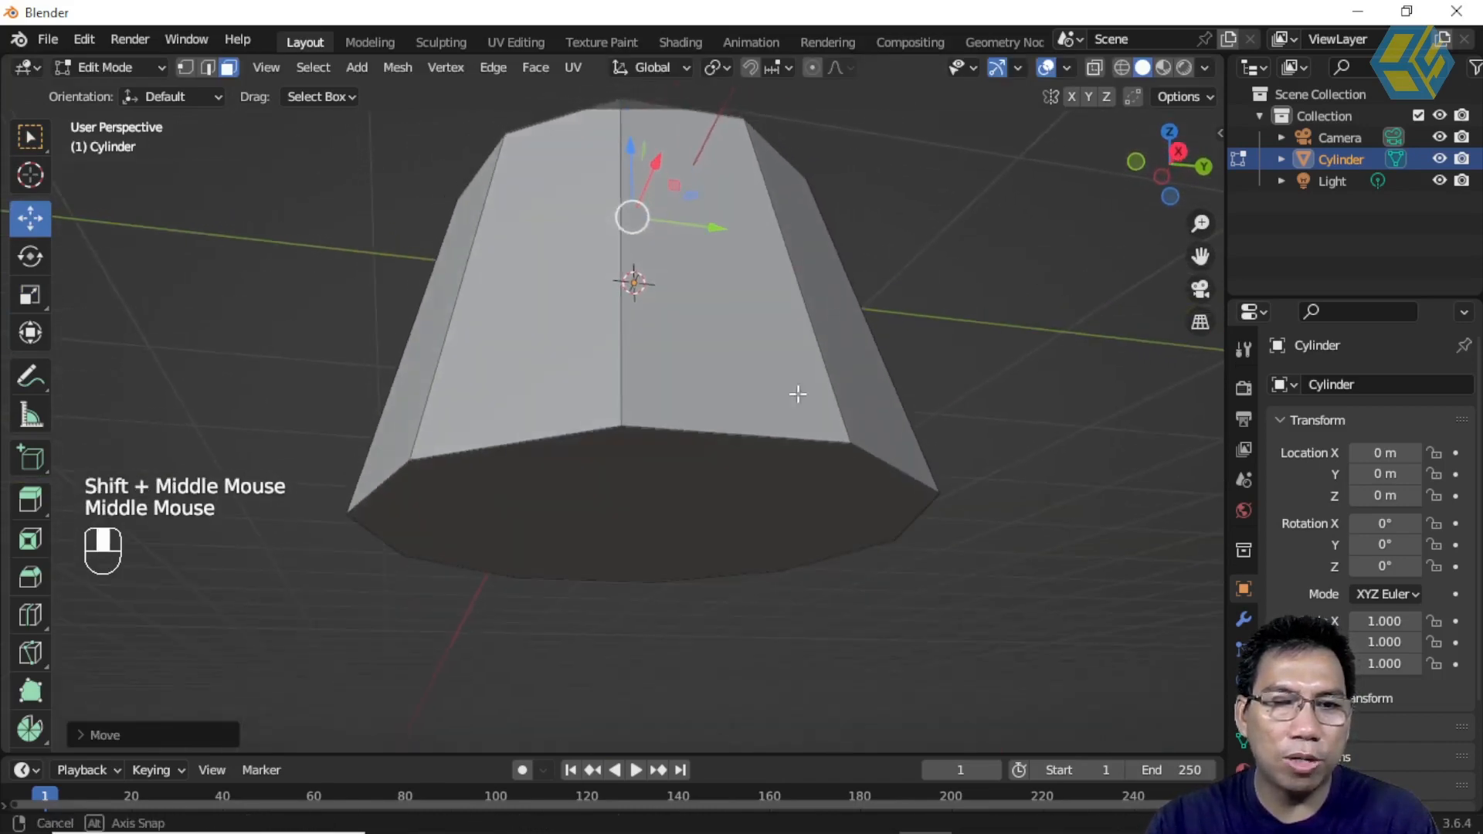
left_click(695, 494)
left_click(30, 501)
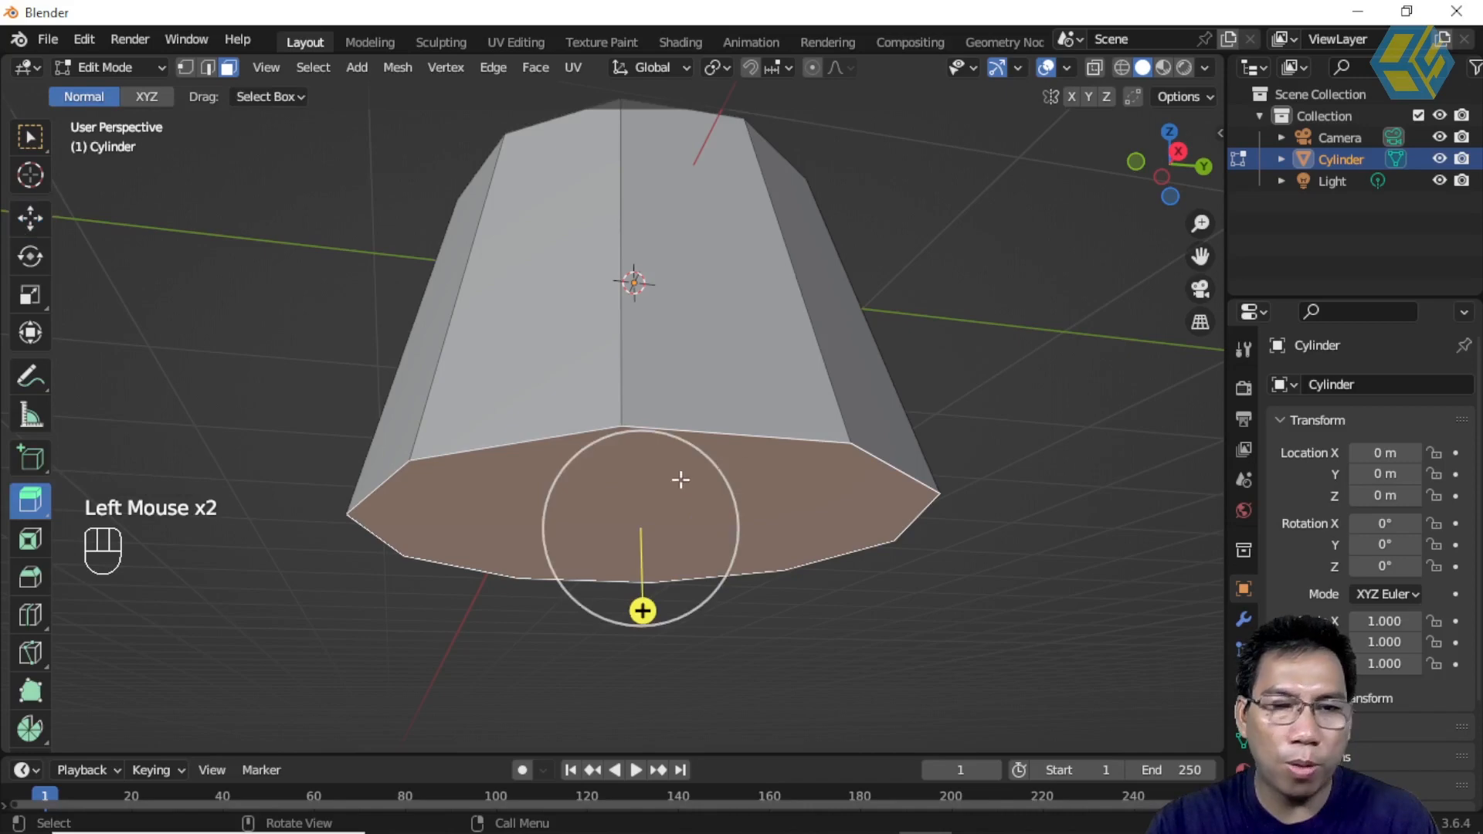
left_click_drag(641, 609, 642, 649)
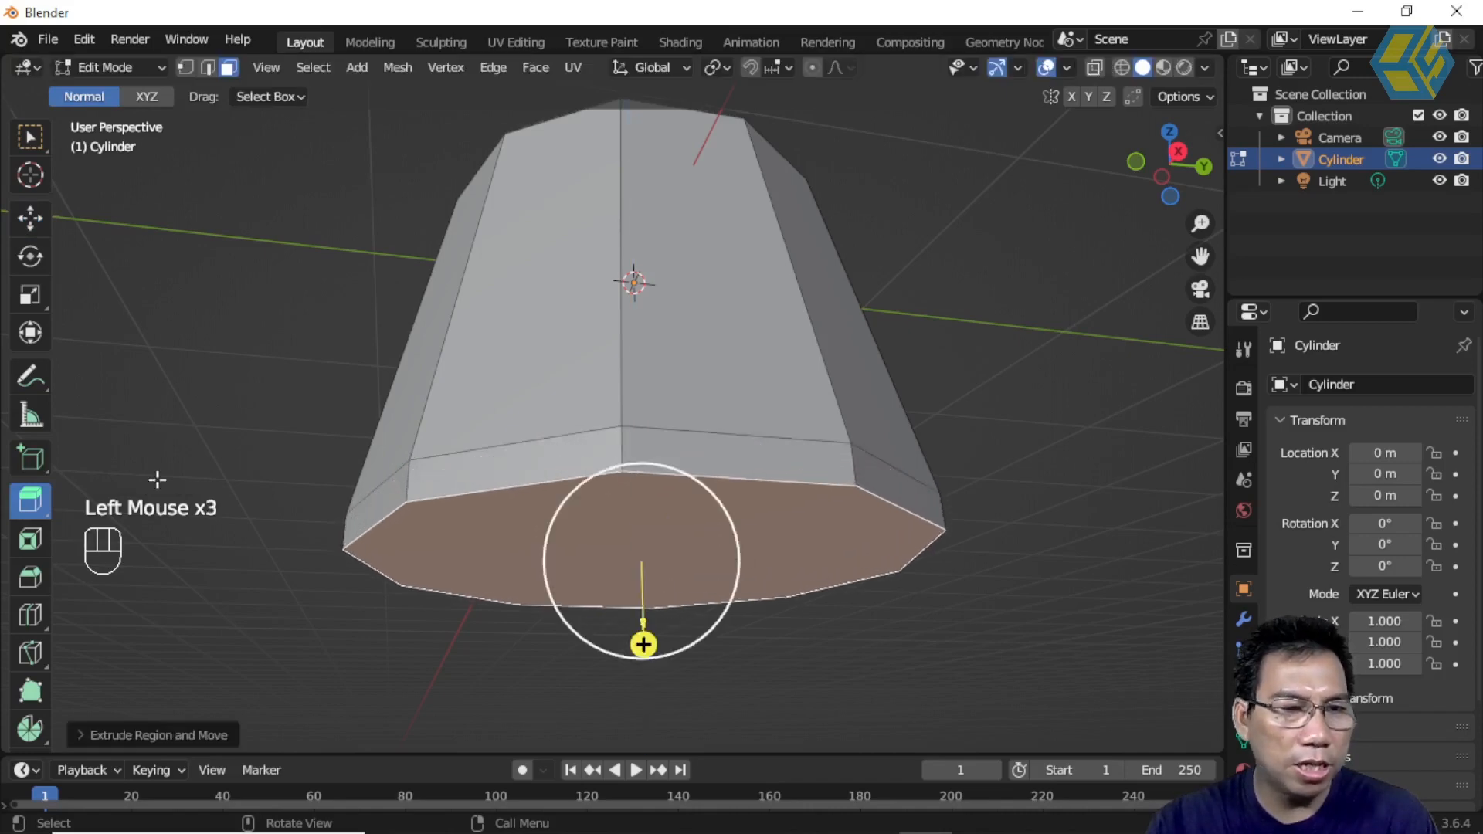
Scale the extruded bottom face slightly inward to taper the base.
left_click(30, 257)
left_click(31, 292)
left_click_drag(668, 472, 664, 482)
middle_click_drag(755, 516, 738, 597)
middle_click_drag(733, 614, 742, 649)
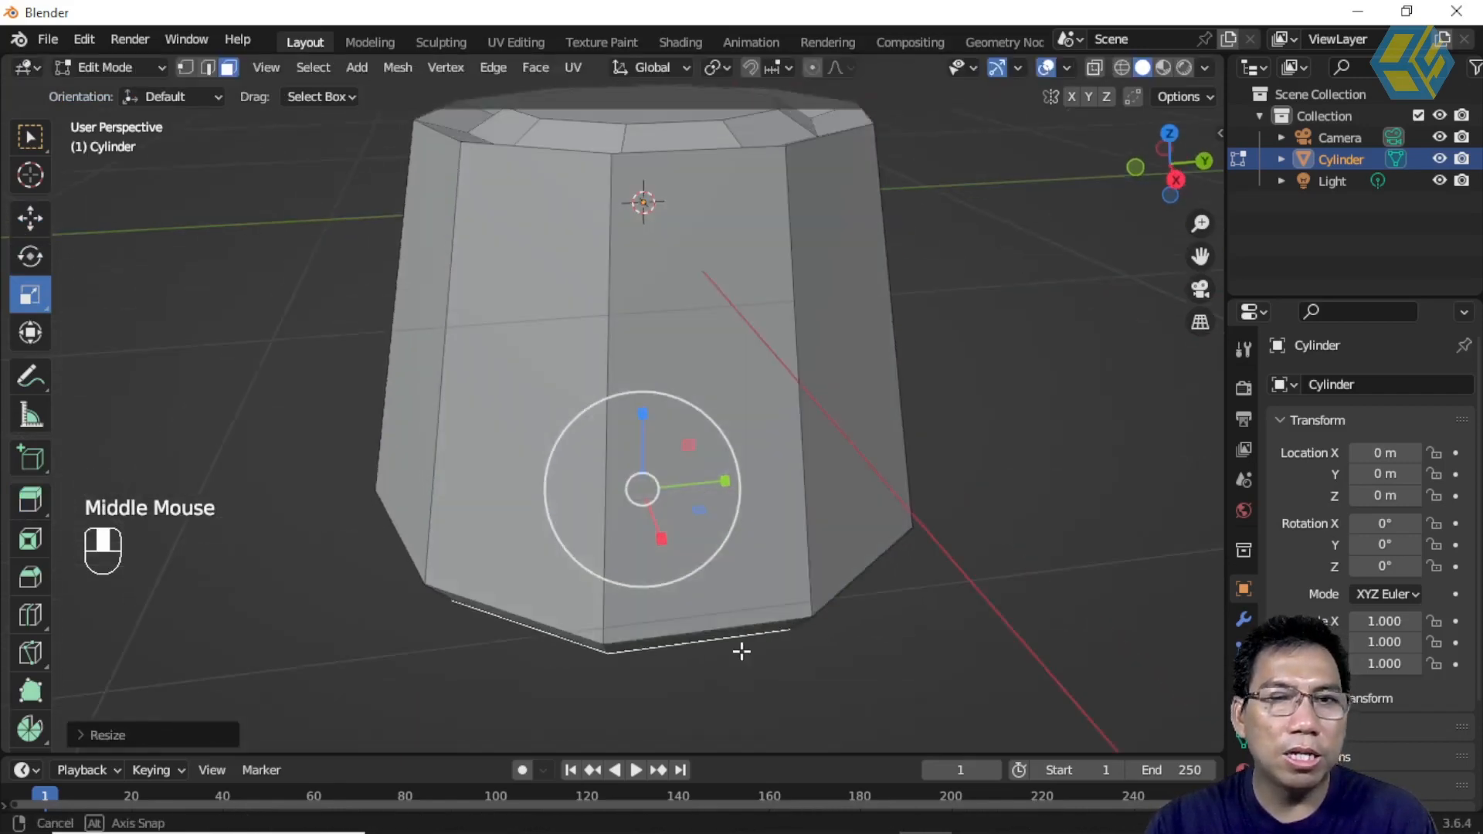
Select the whole ring of side faces around the cylinder and check the selection in X-ray view.
scroll(825, 437, "down", 2)
middle_click_drag(825, 437, 846, 499, "shift")
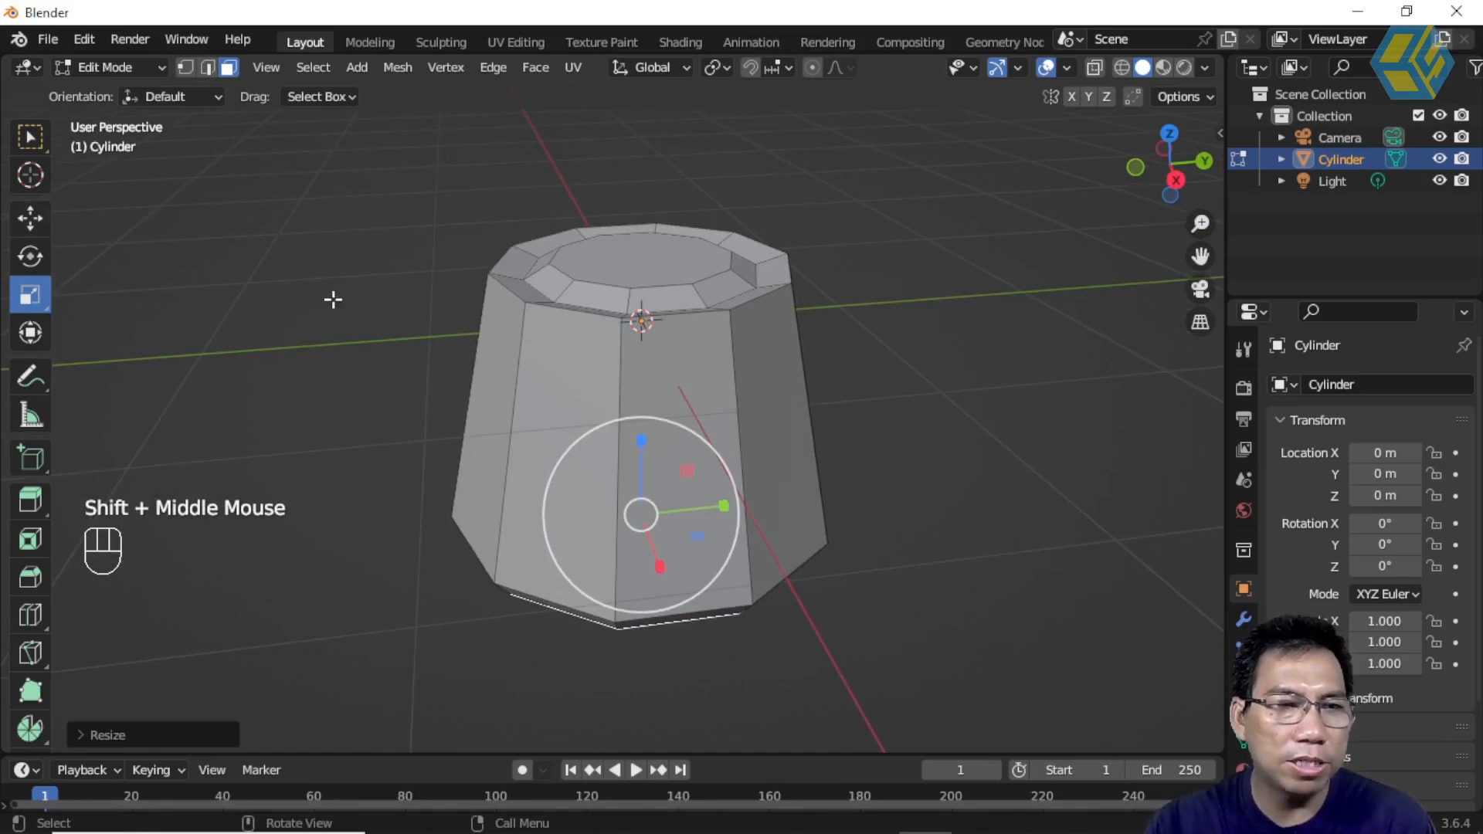
left_click(30, 228)
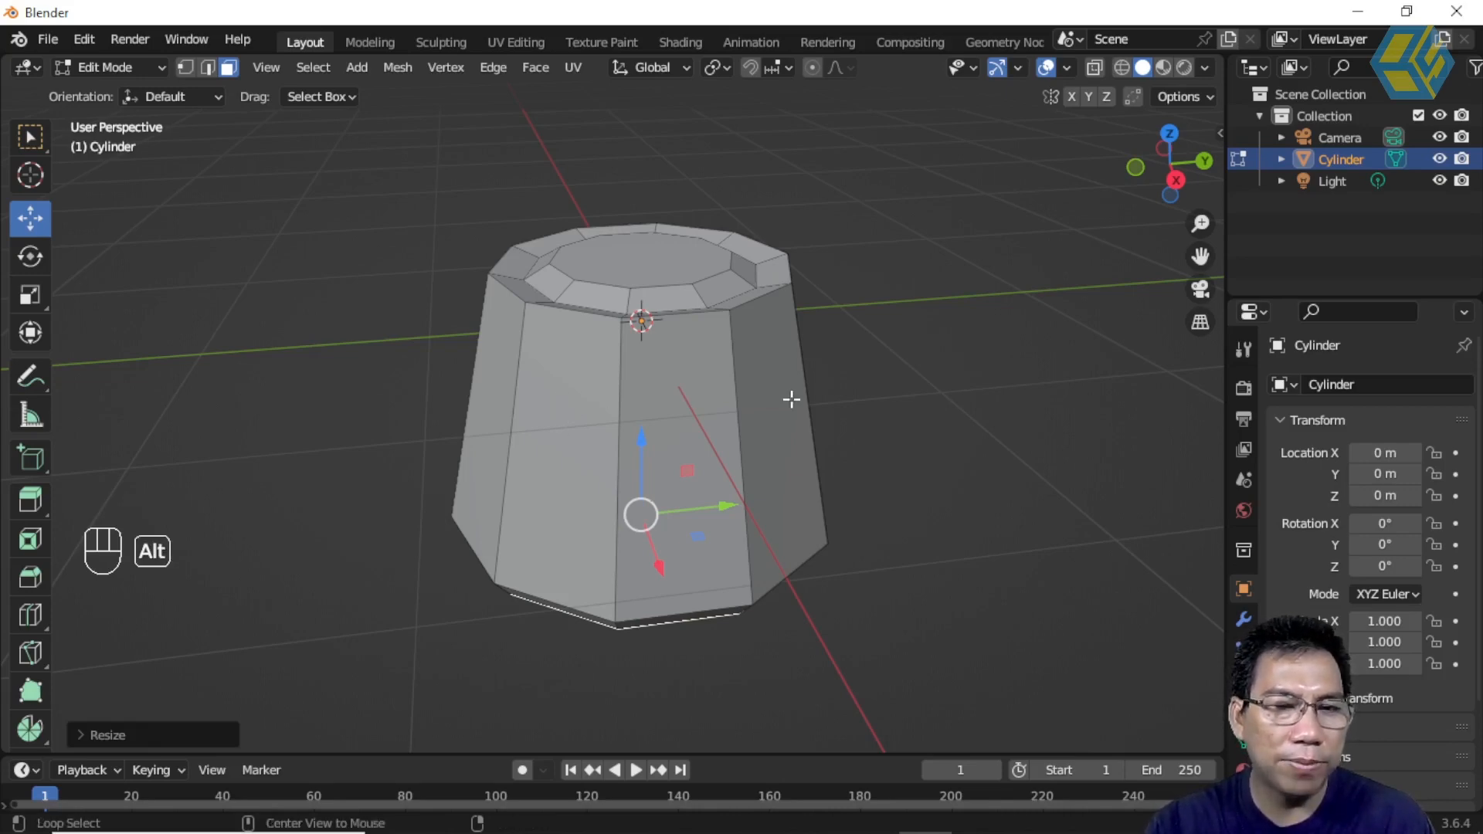
left_click(958, 391)
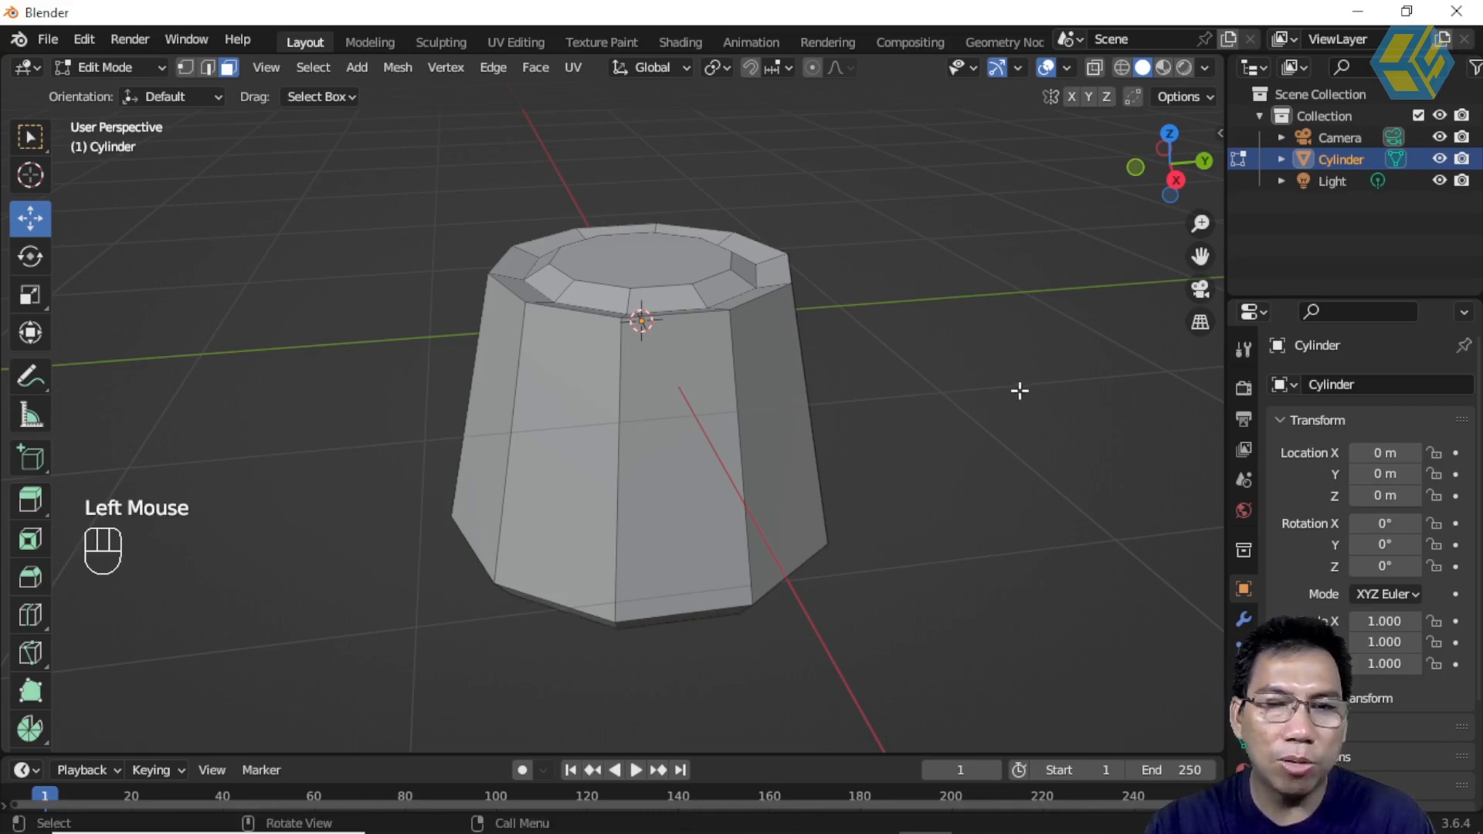
left_click_drag(1007, 381, 1093, 461)
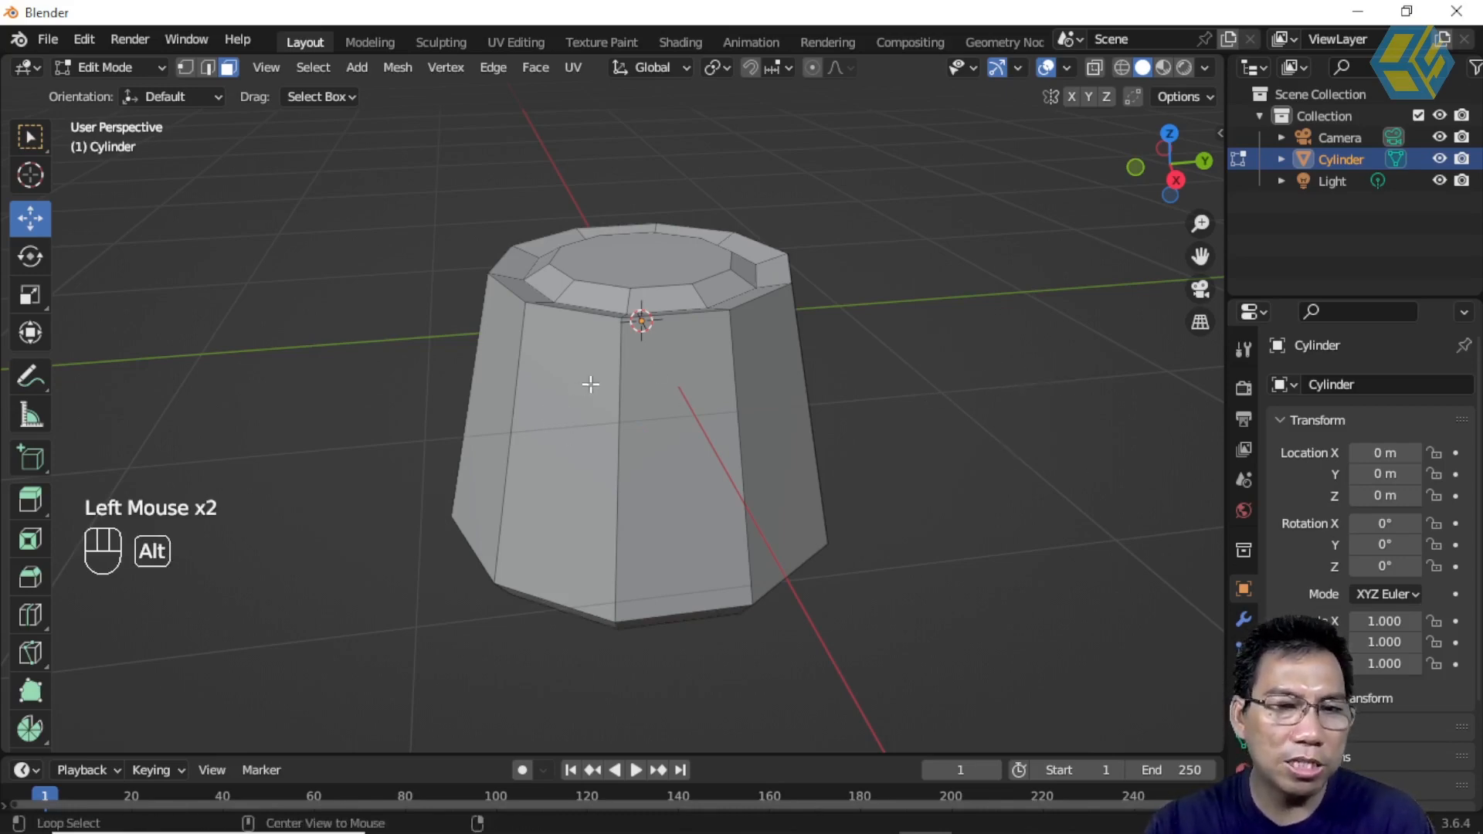
left_click(555, 426, "alt")
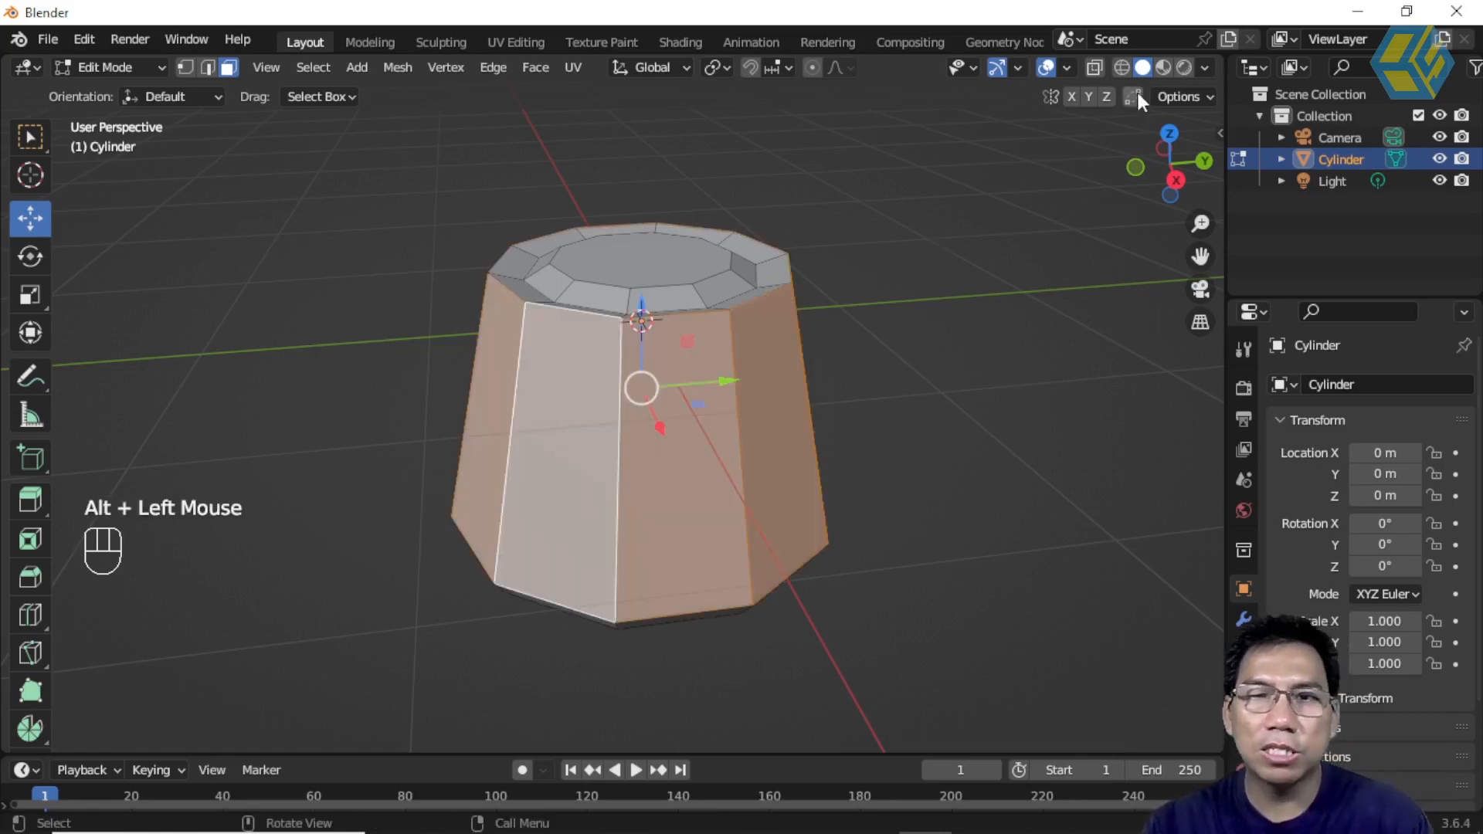
left_click(1094, 67)
middle_click_drag(920, 434, 642, 386)
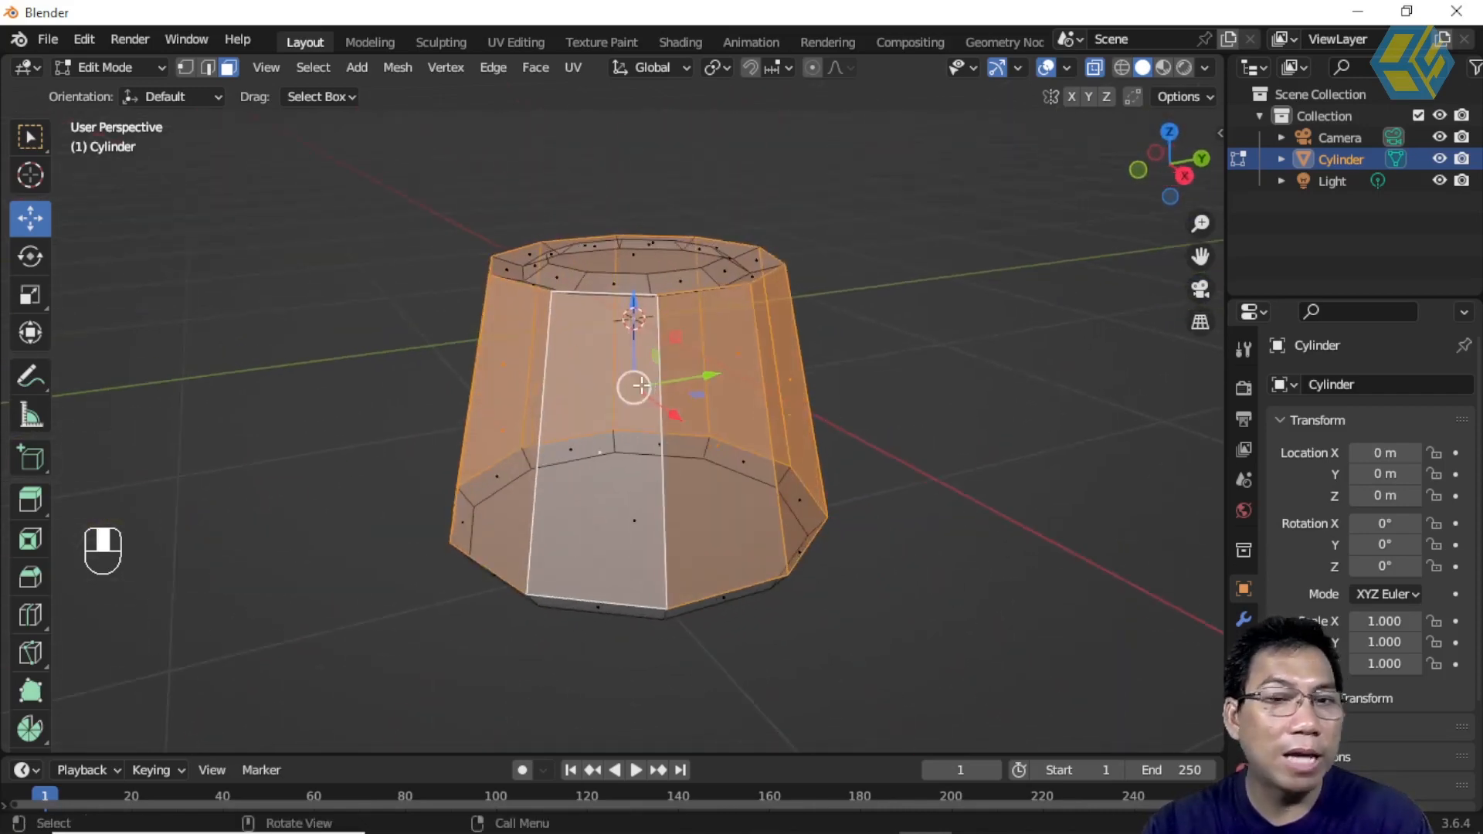
middle_click_drag(895, 403, 580, 452)
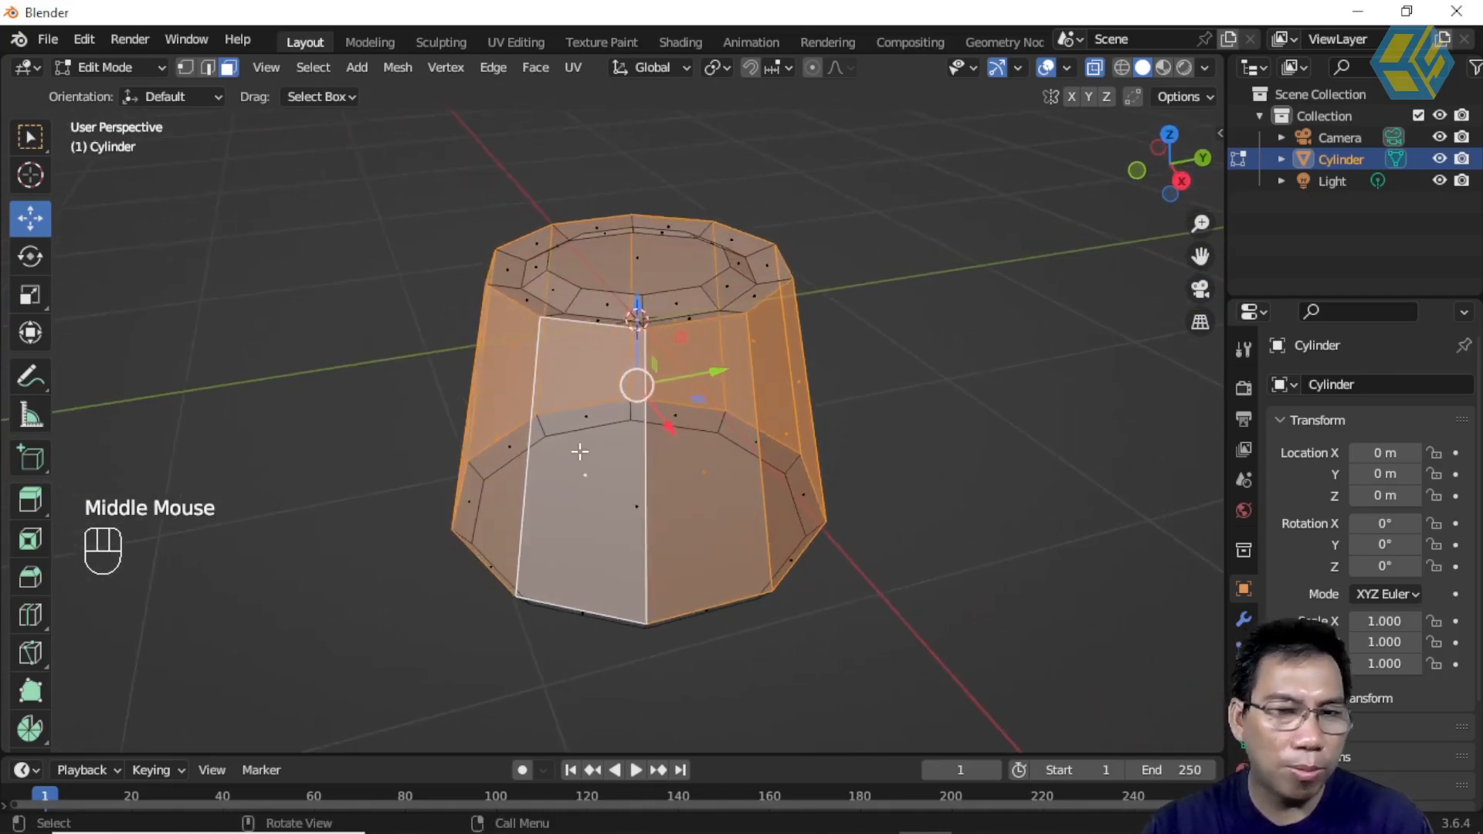
left_click(1096, 67)
scroll(869, 449, "up", 1)
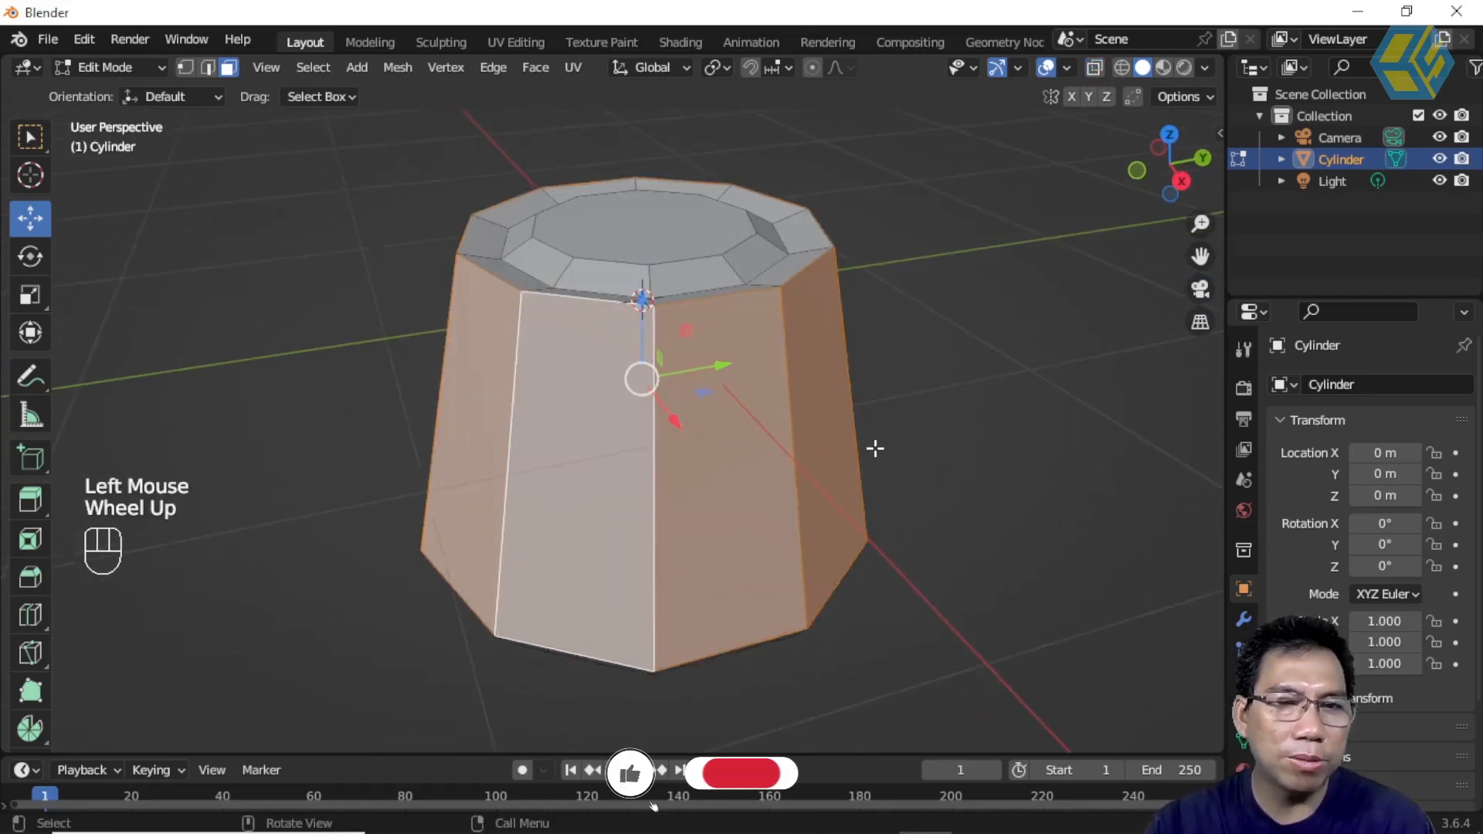
Extrude each selected side face individually outward a short distance from the body.
left_click_drag(31, 499, 131, 654)
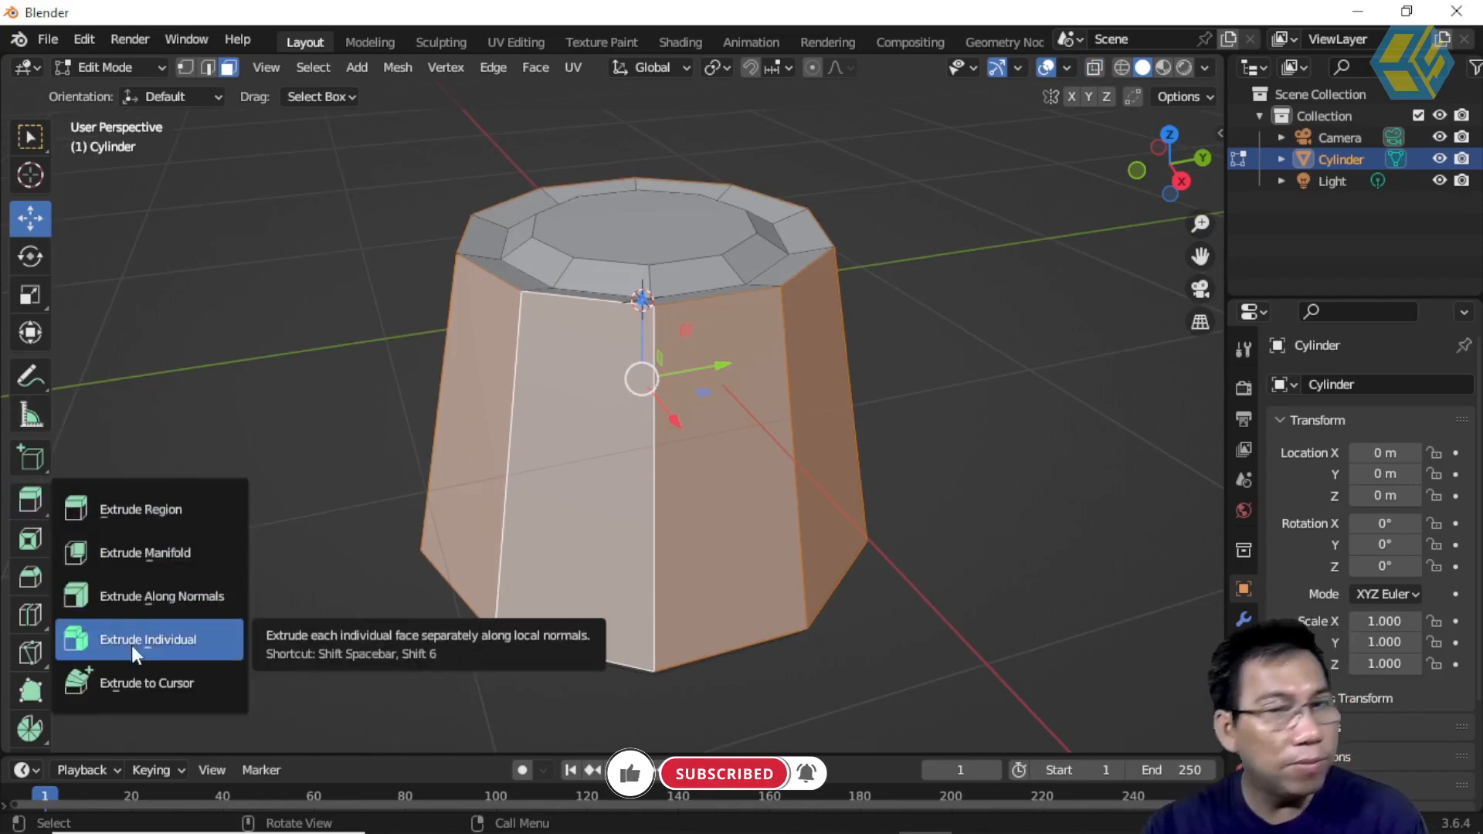
left_click_drag(131, 645, 132, 646)
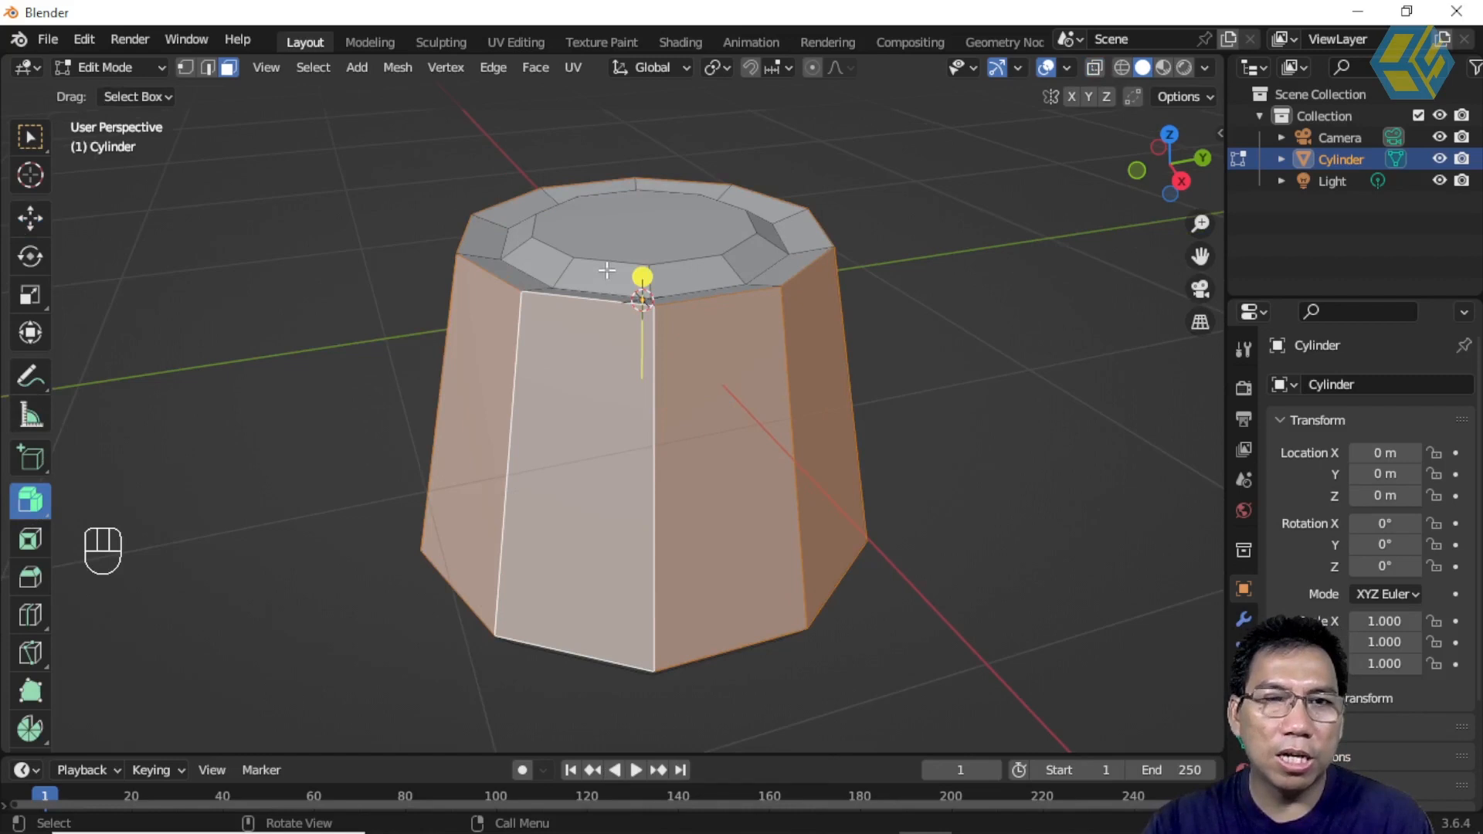
left_click_drag(640, 274, 642, 241)
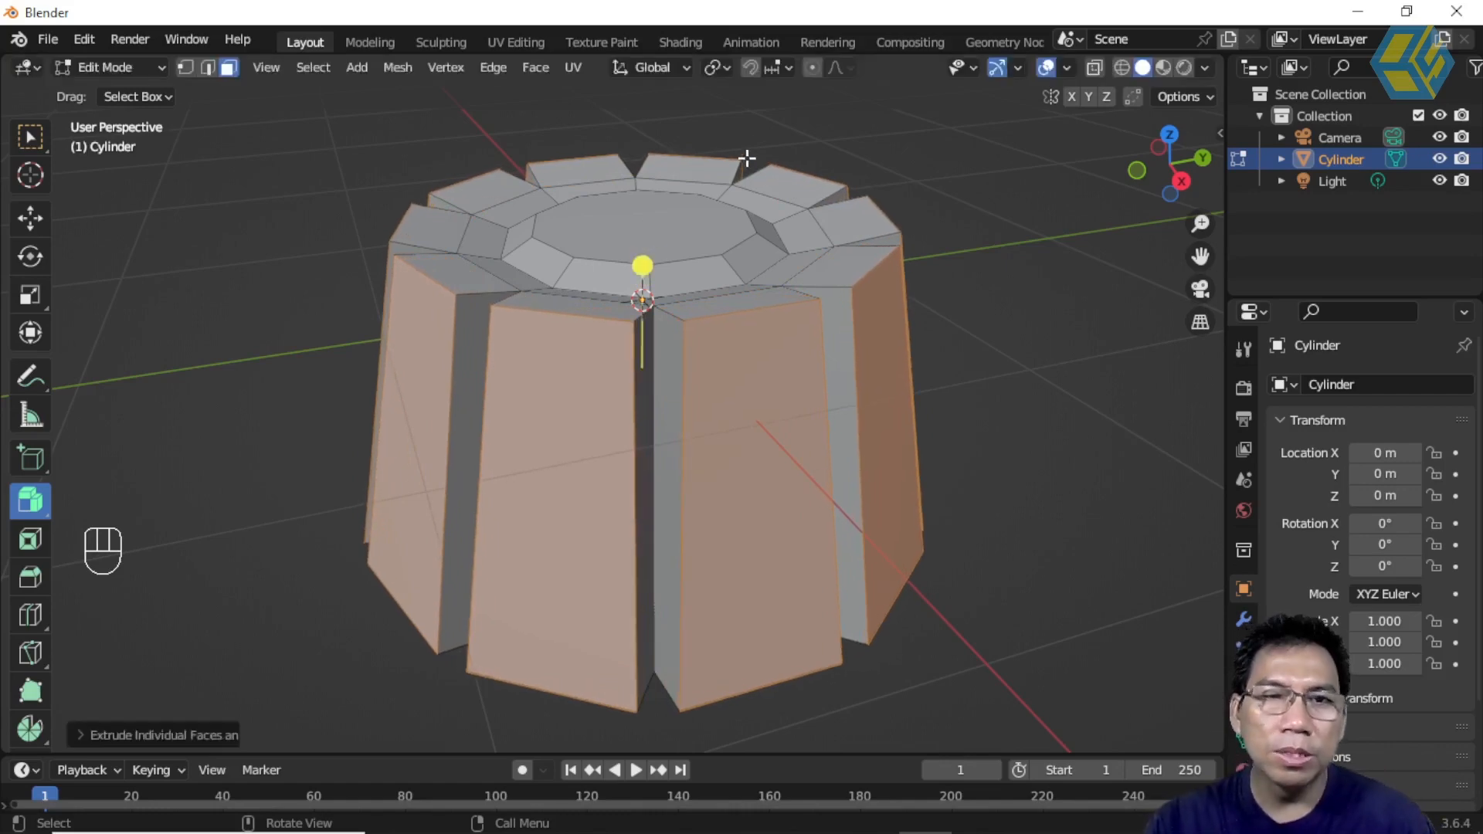
Scale the extruded side faces down, each about its own centre, using Individual Origins as the pivot point.
left_click(724, 68)
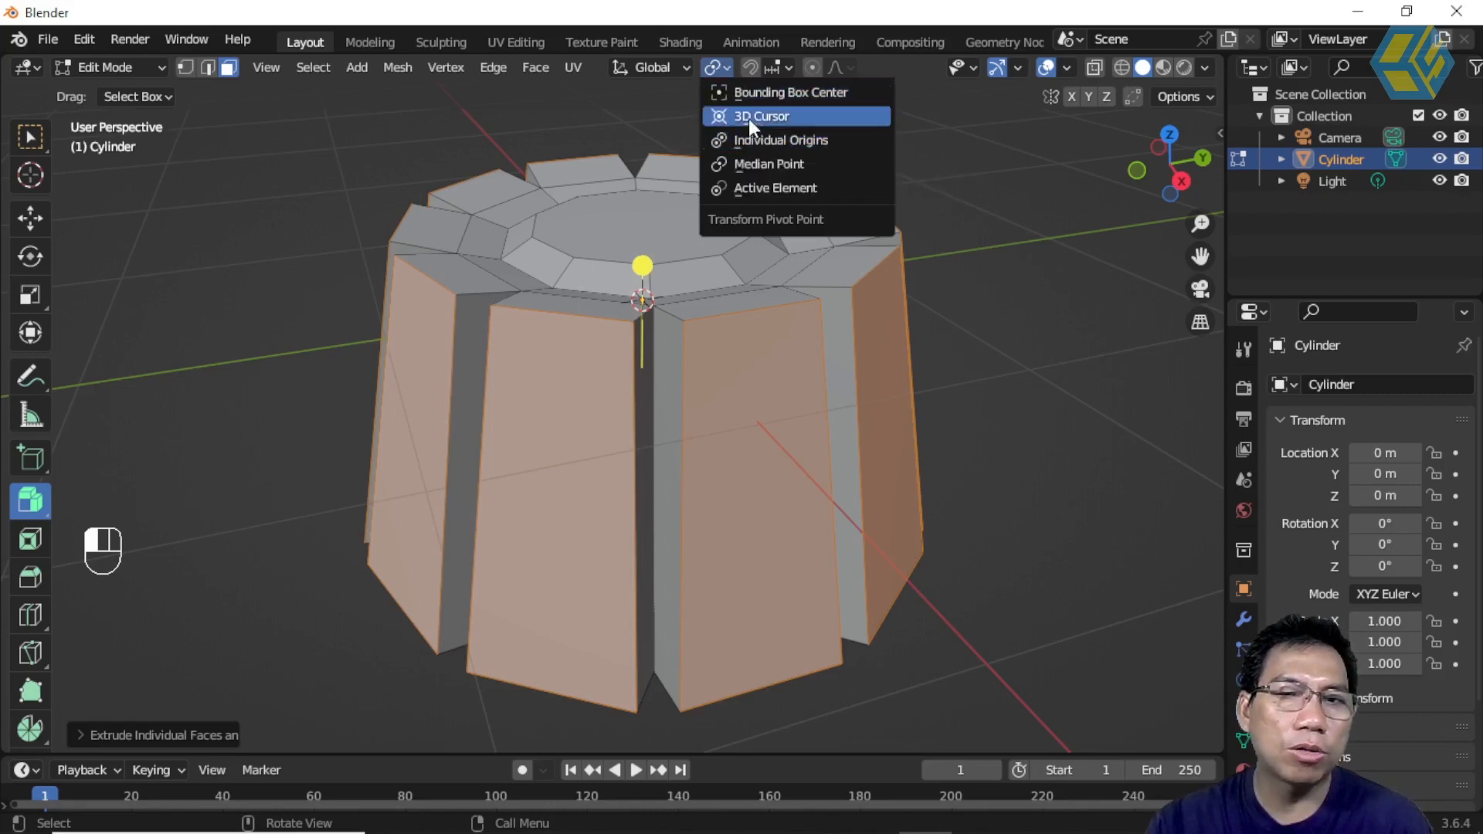
left_click(753, 140)
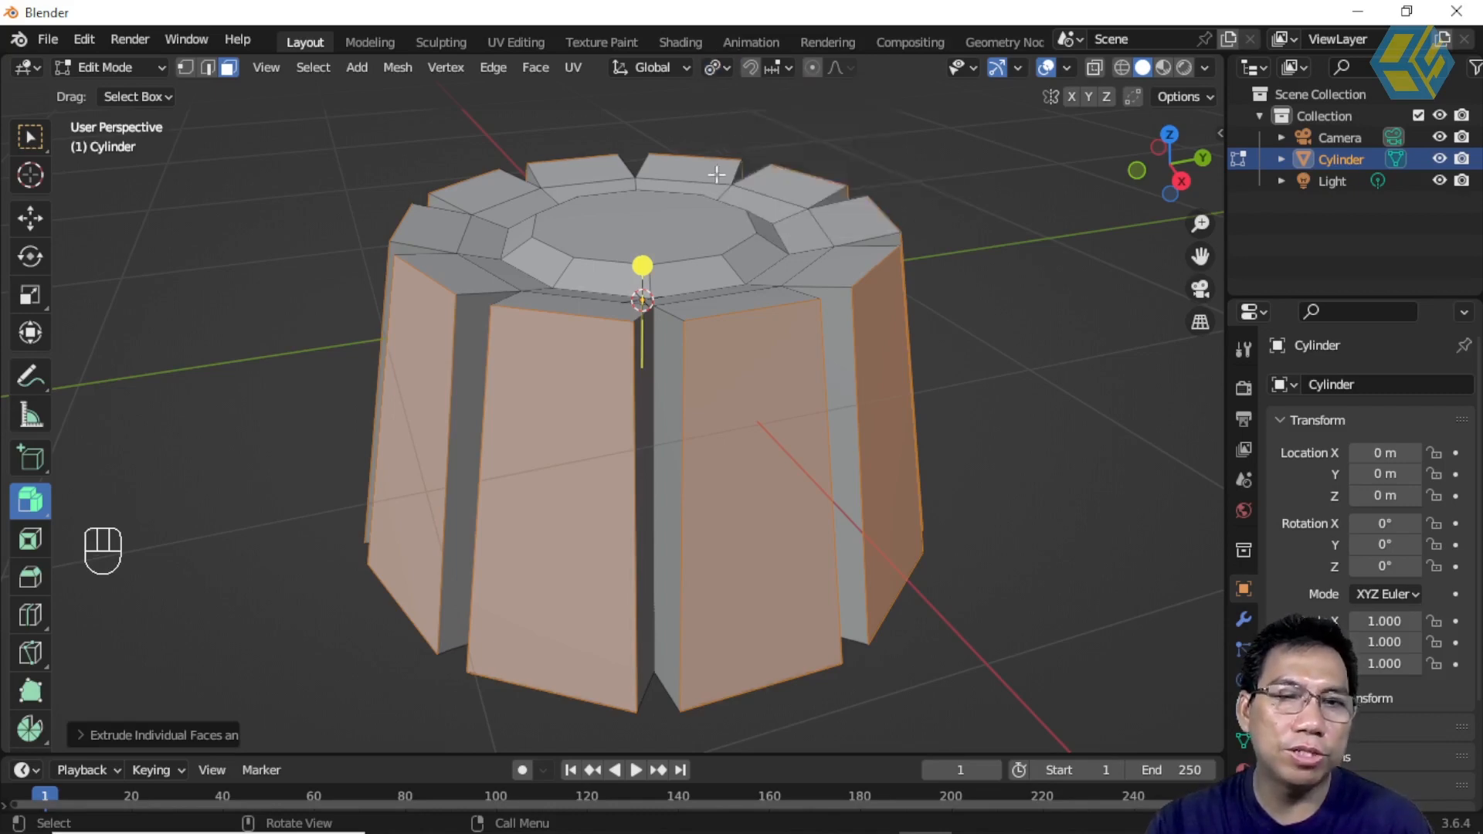
left_click(31, 292)
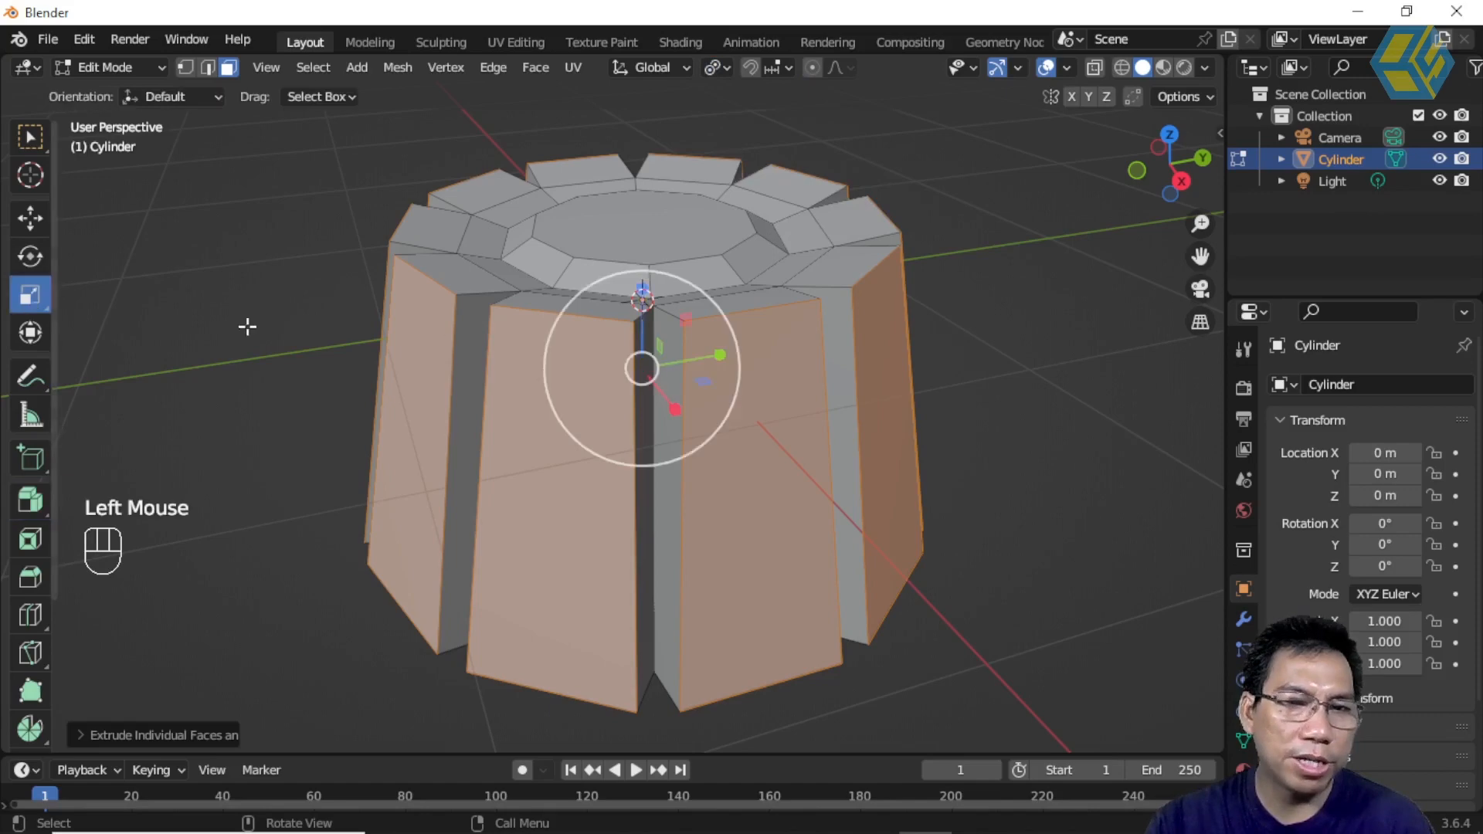
left_click_drag(704, 307, 692, 318)
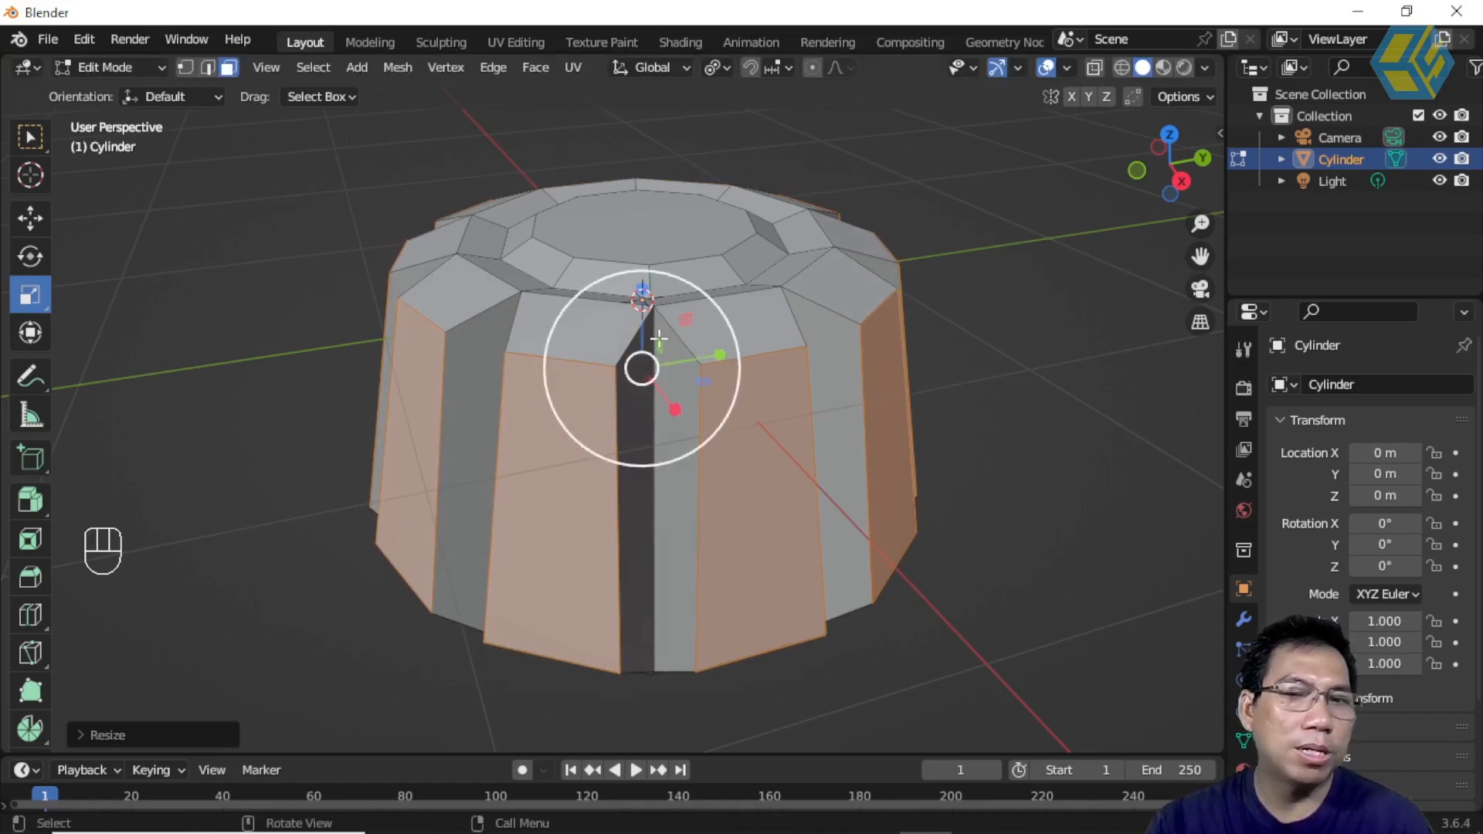
Return to Object Mode and add a Subdivision Surface modifier to the cylinder with viewport levels set to 2.
left_click(132, 66)
left_click(136, 91)
mouse_move(758, 387)
middle_mouse_down()
mouse_move(838, 326)
mouse_move(804, 282)
mouse_move(649, 364)
mouse_move(645, 394)
mouse_move(669, 380)
mouse_move(679, 401)
mouse_move(742, 402)
middle_mouse_up()
scroll(693, 383, "down", 2)
scroll(695, 390, "down", 1)
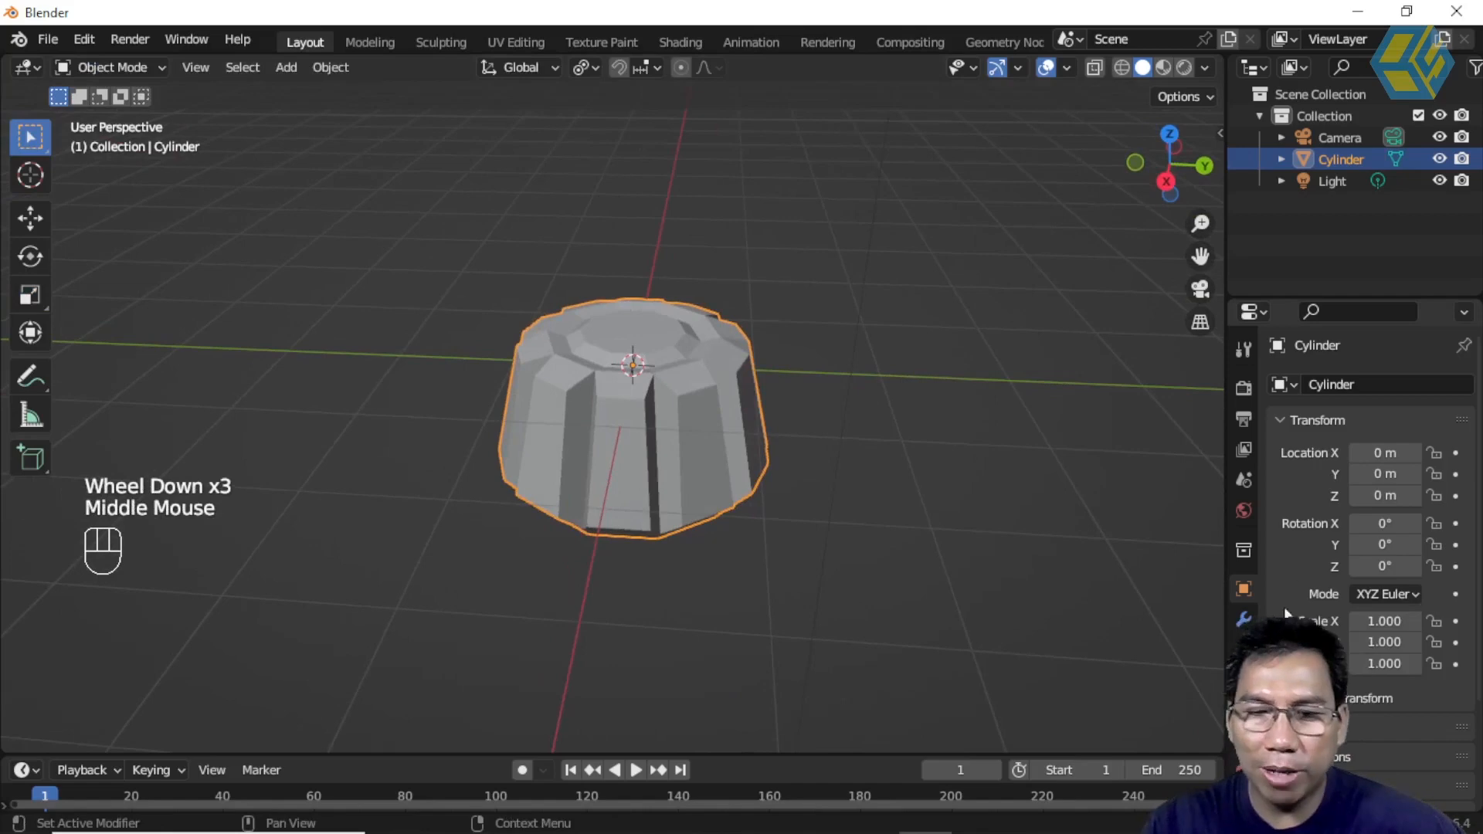
left_click(1244, 618)
left_click(1337, 384)
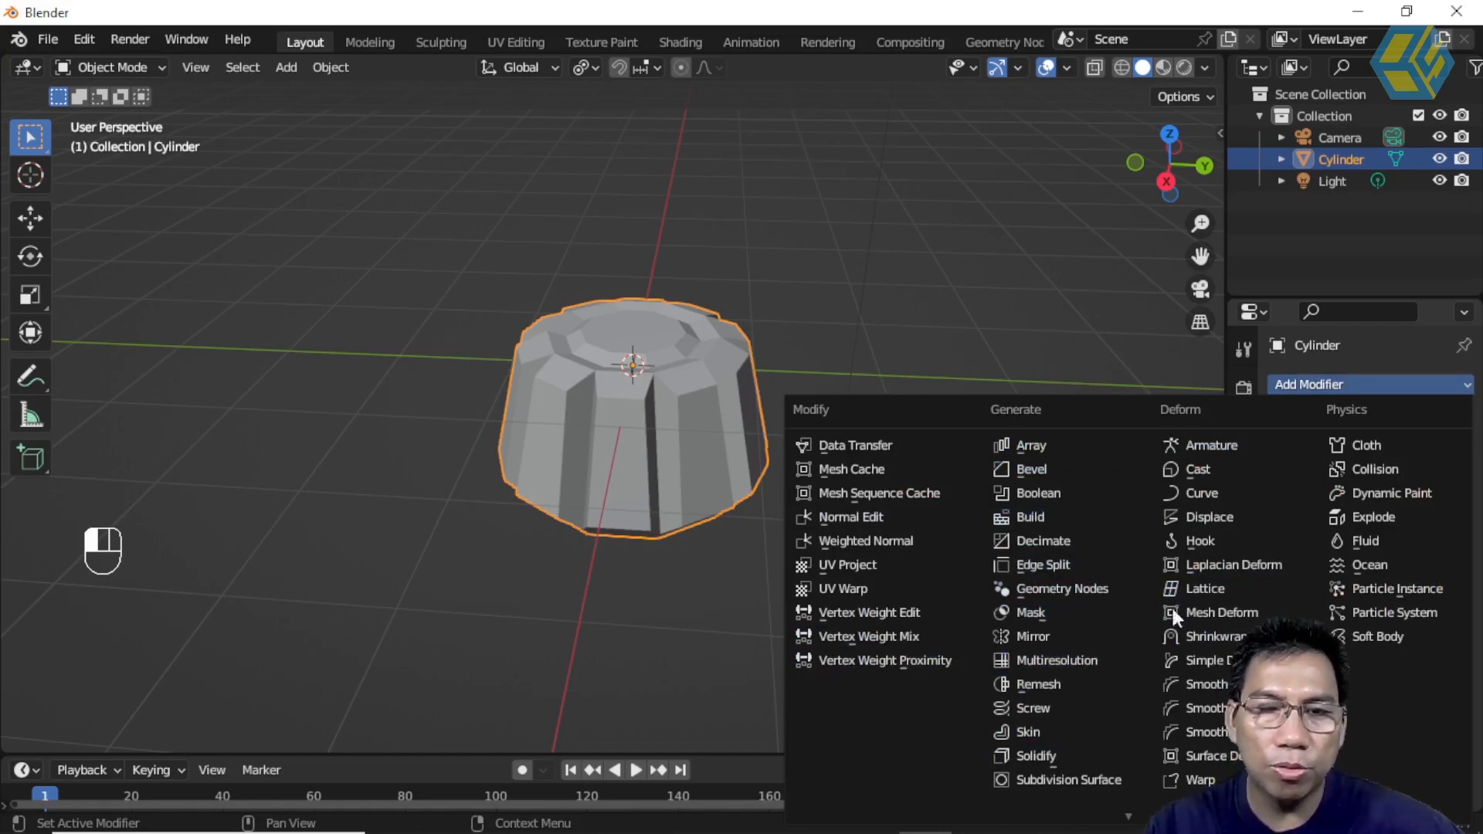
left_click(1051, 782)
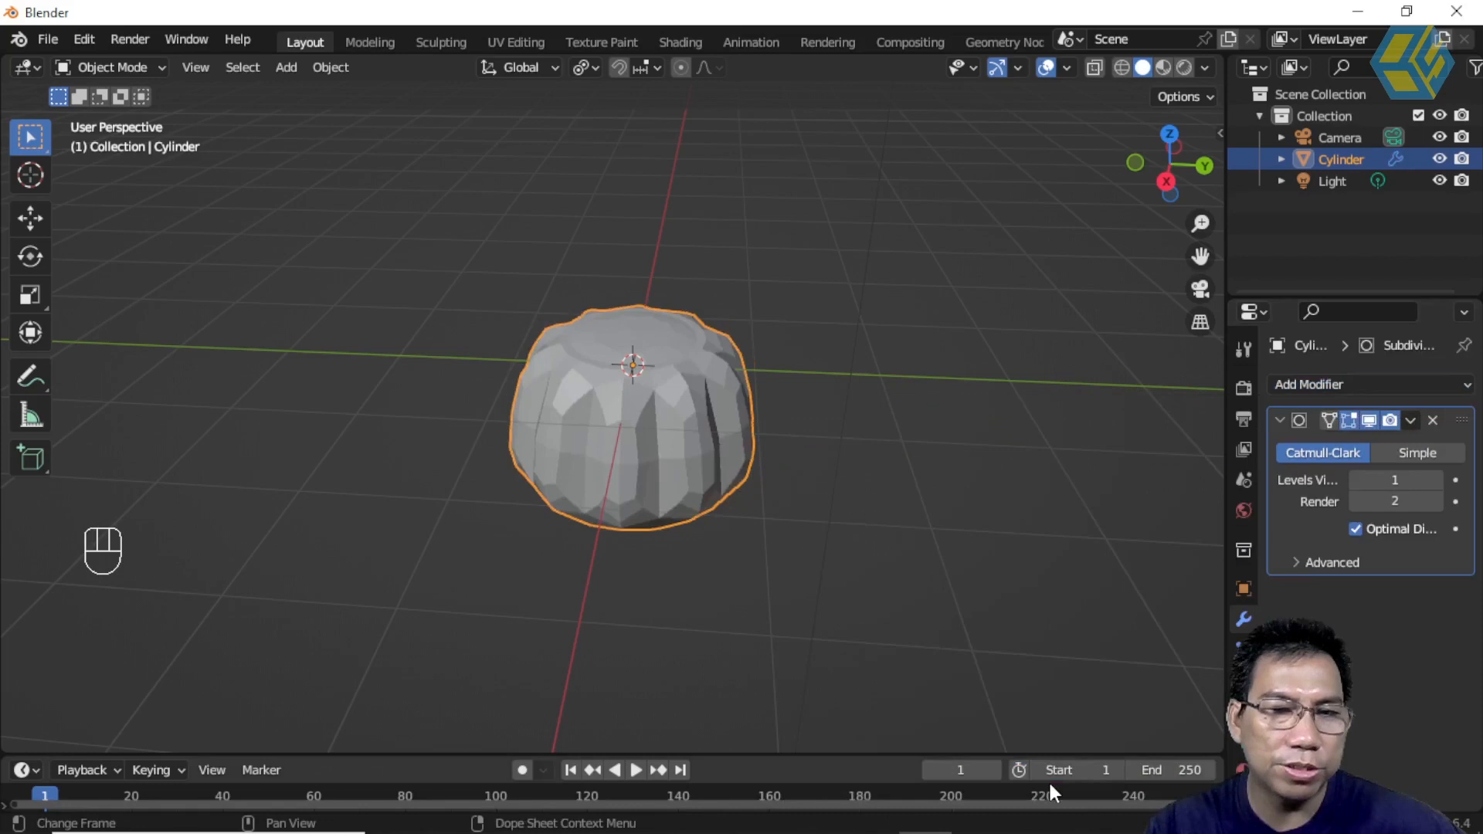
left_click(1434, 479)
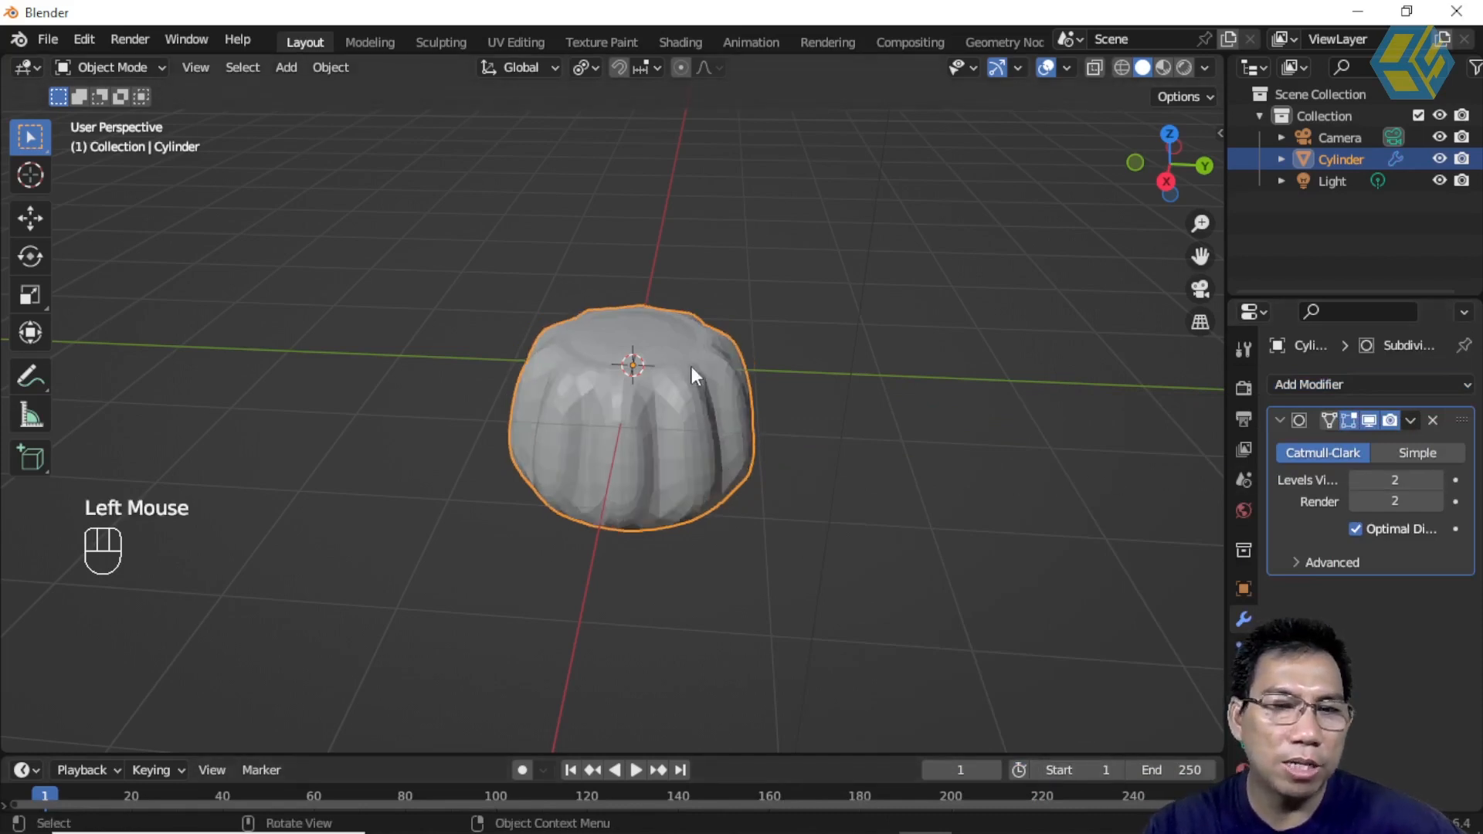
Apply Shade Smooth to the cylinder and inspect its rounded surface from several angles.
right_click(677, 383)
left_click(669, 383)
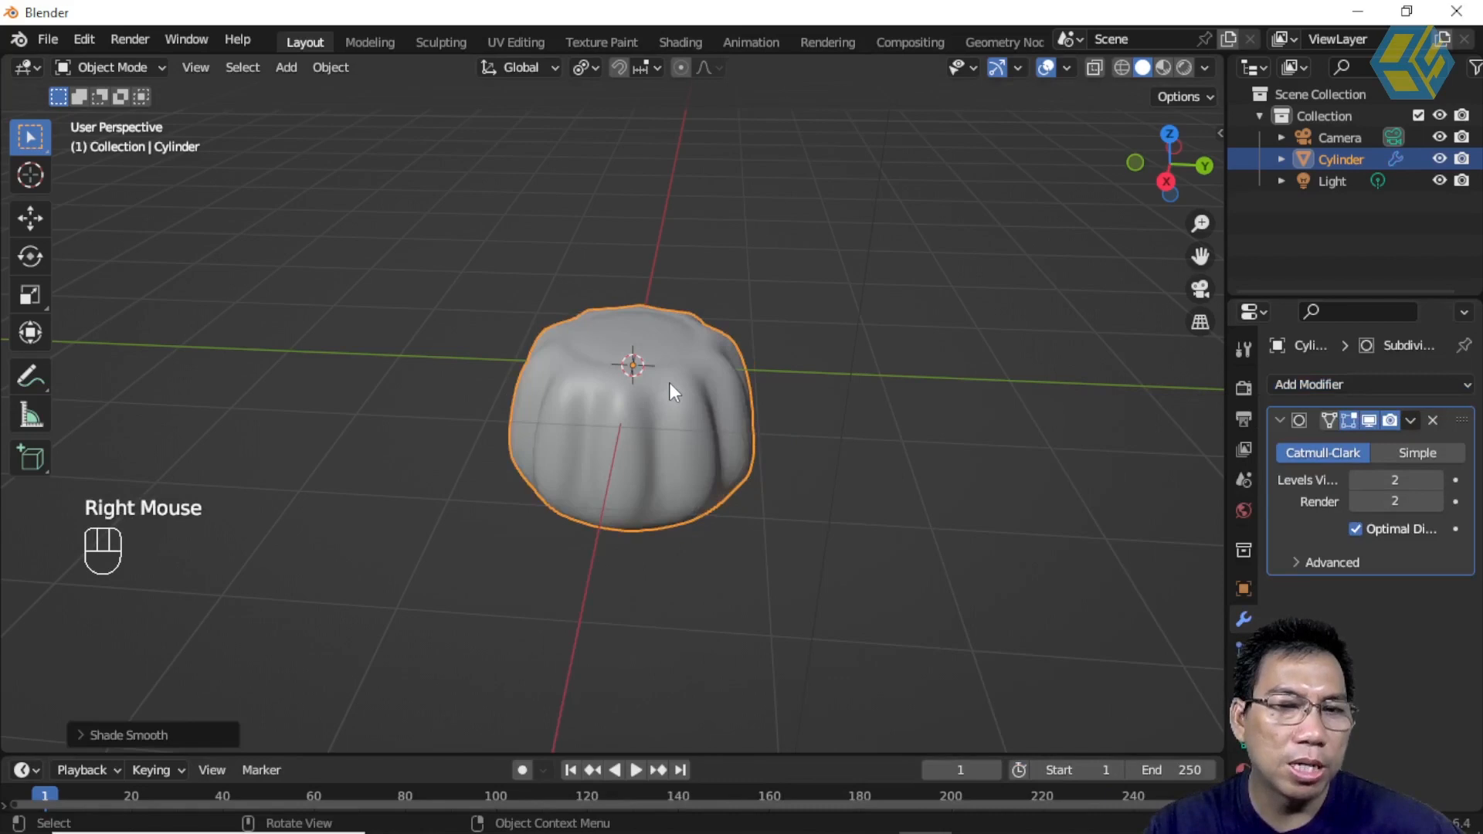
middle_click_drag(685, 457, 702, 385)
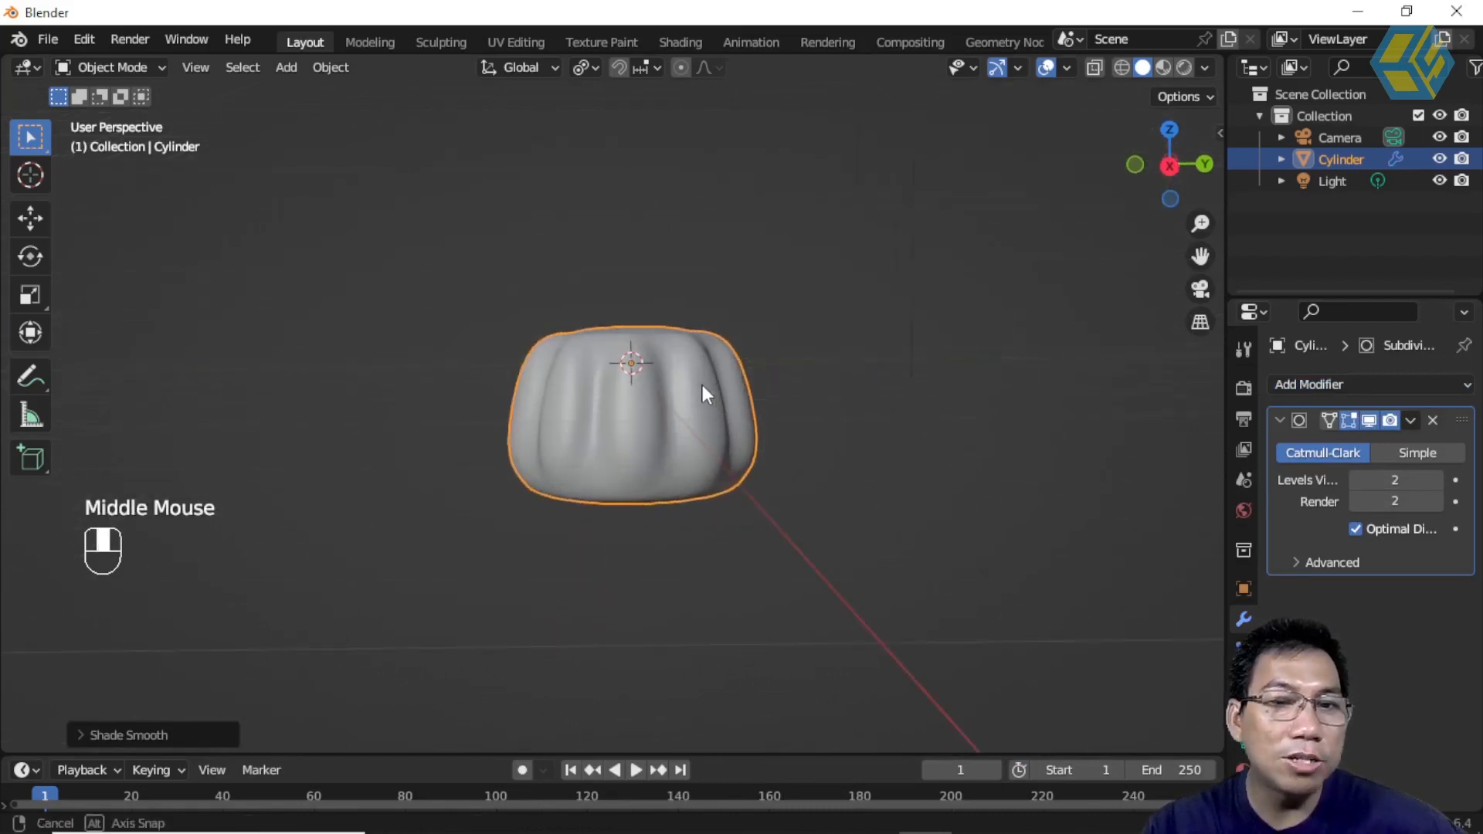
scroll(702, 380, "up", 1)
scroll(702, 381, "up", 2)
mouse_move(706, 447)
middle_mouse_down()
mouse_move(695, 490)
mouse_move(697, 414)
mouse_move(703, 440)
mouse_move(691, 435)
middle_mouse_up()
scroll(685, 434, "down", 1)
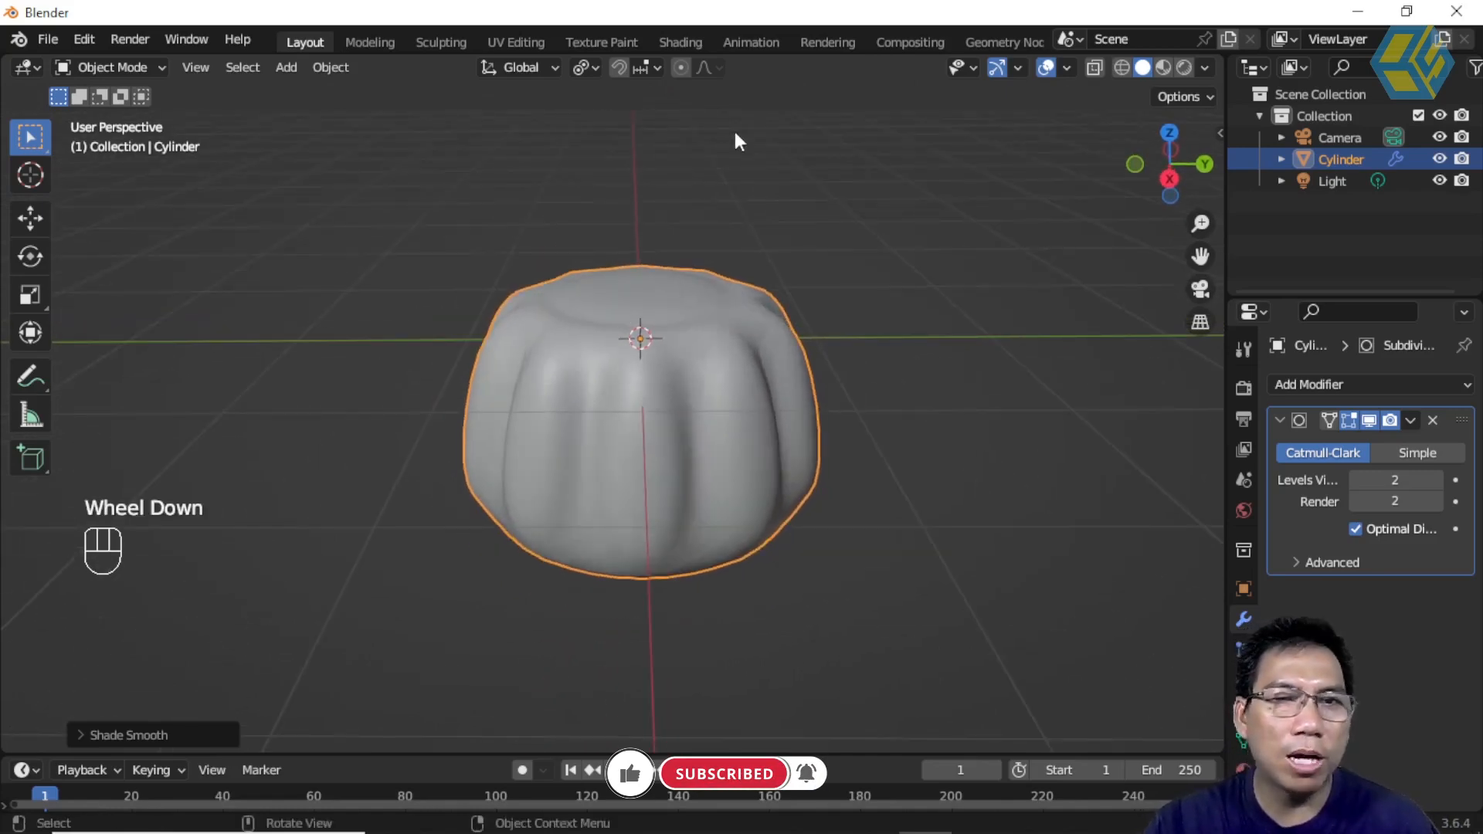
In Edit Mode, clear the face selection and add one horizontal loop cut around the middle of the body.
left_click(109, 68)
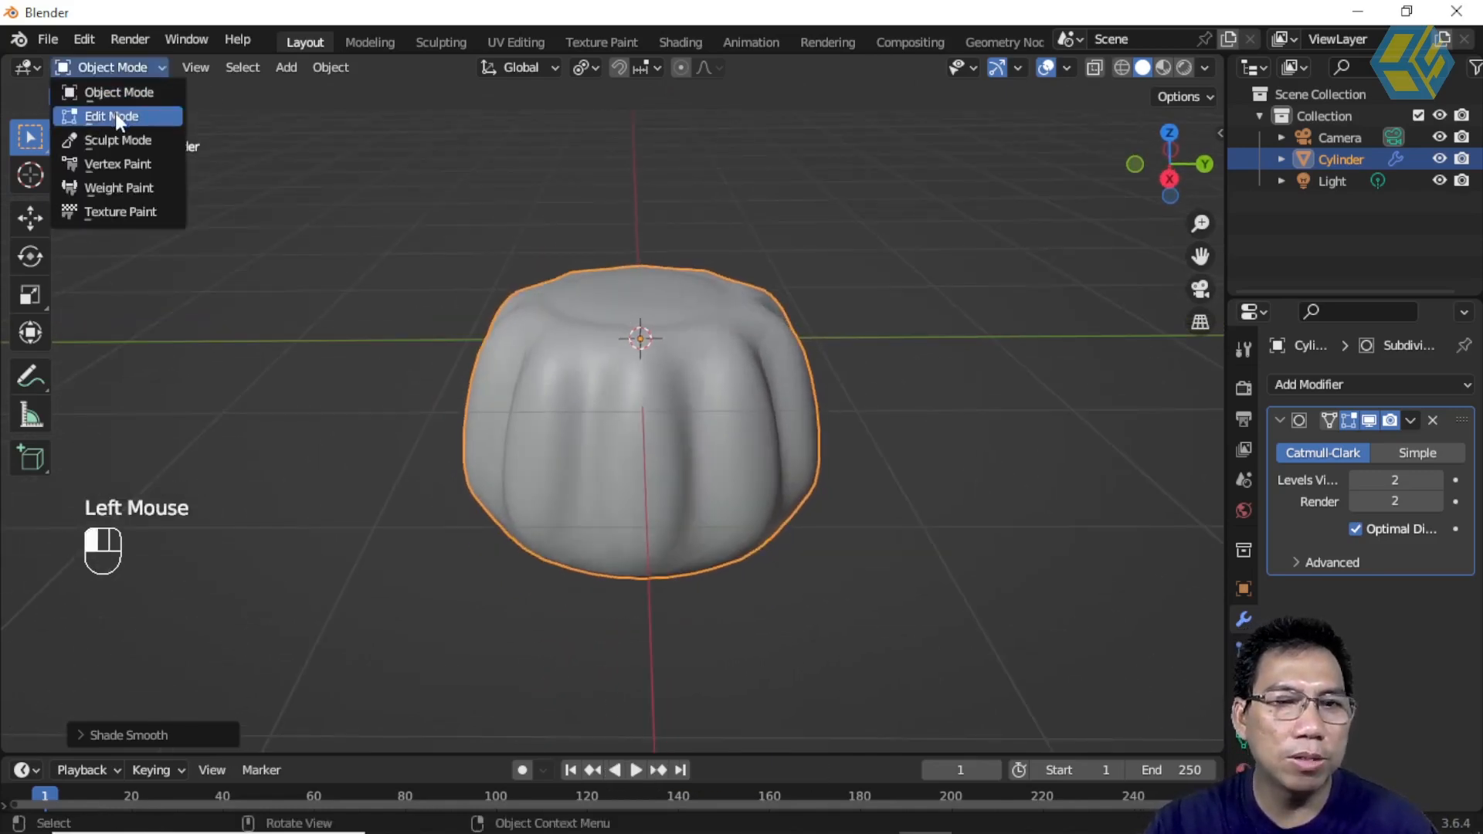
left_click(115, 113)
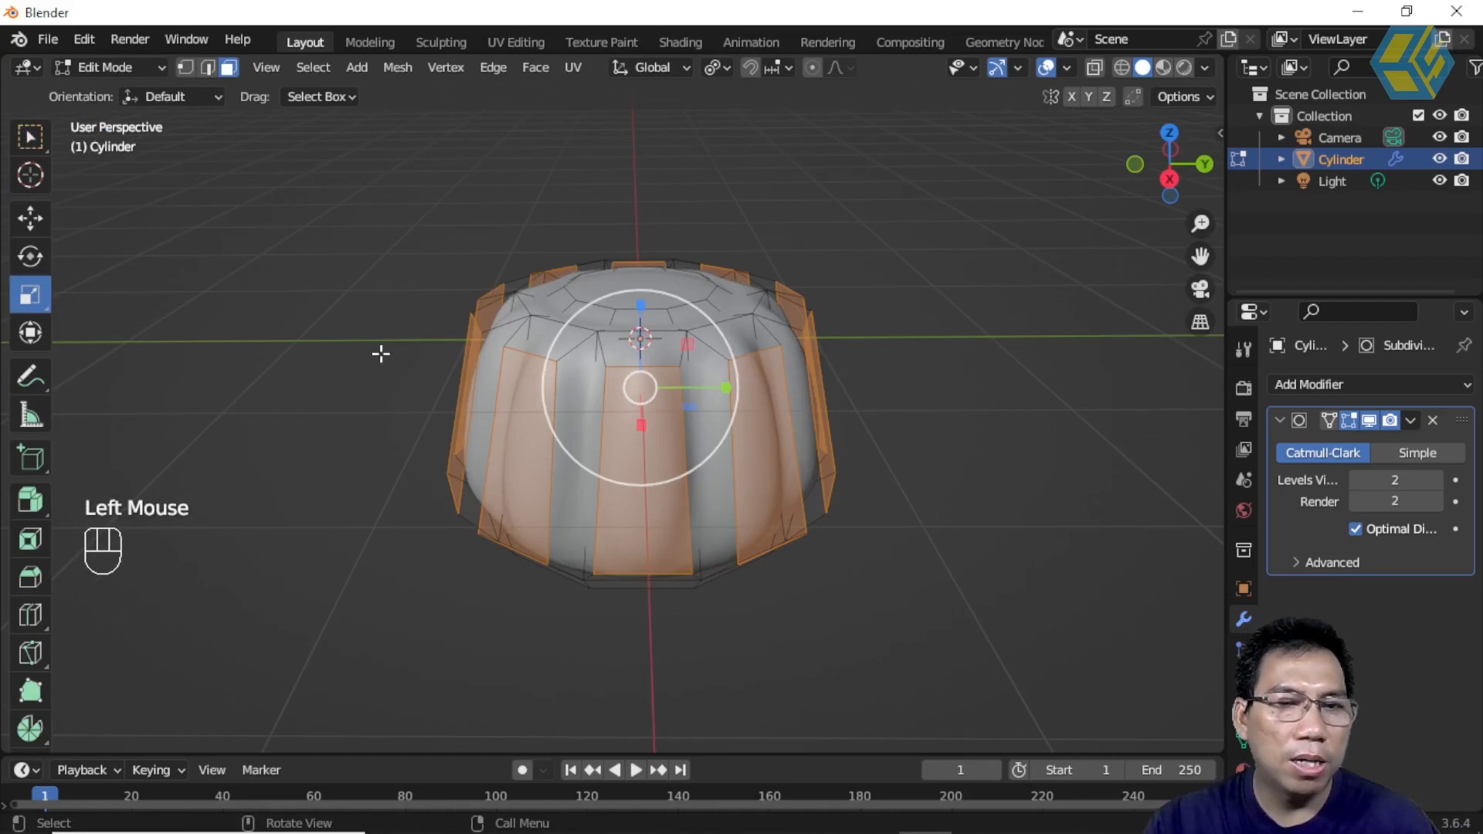
left_click(31, 619)
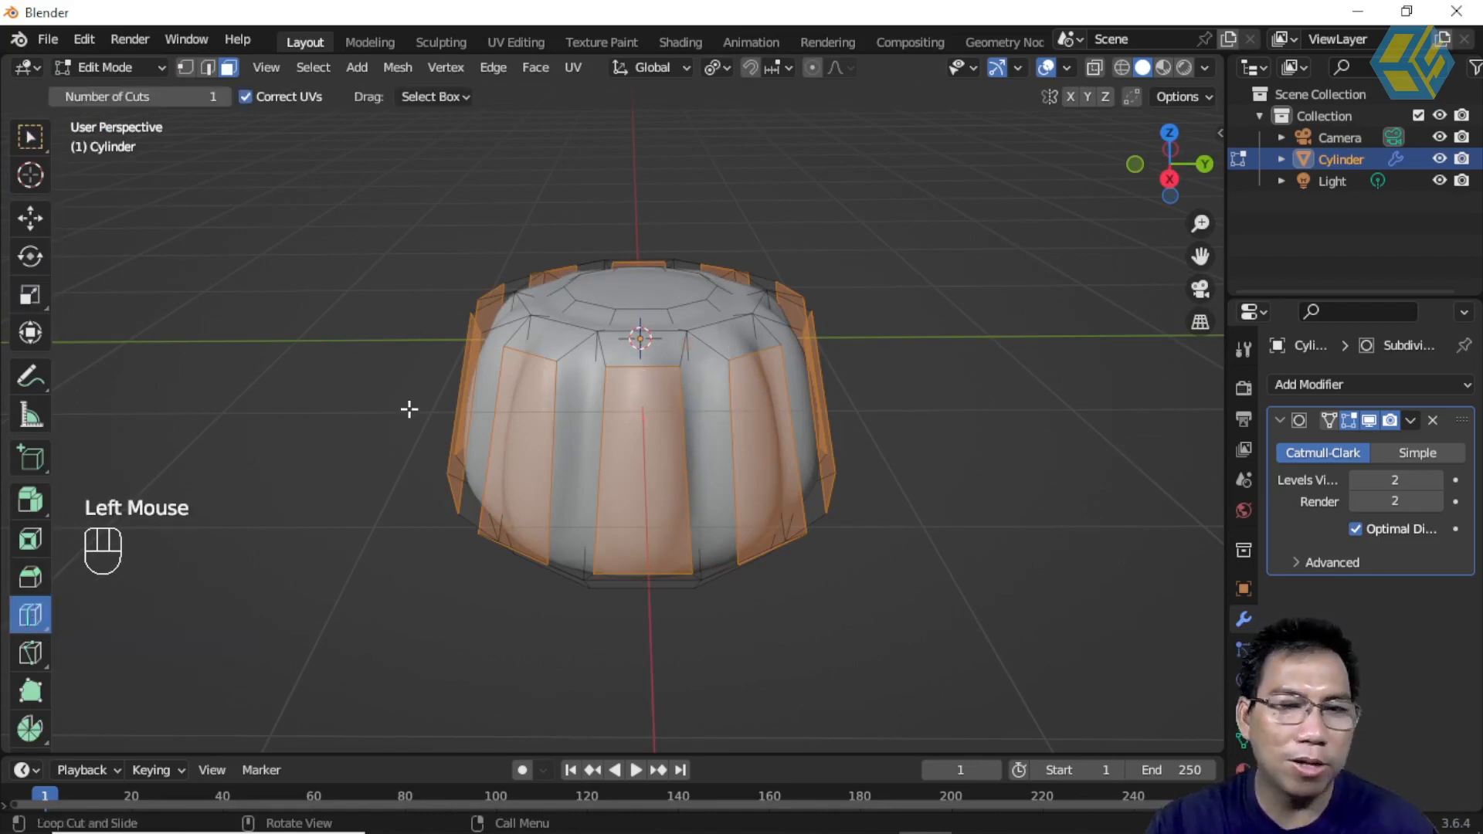
left_click(30, 138)
left_click(210, 203)
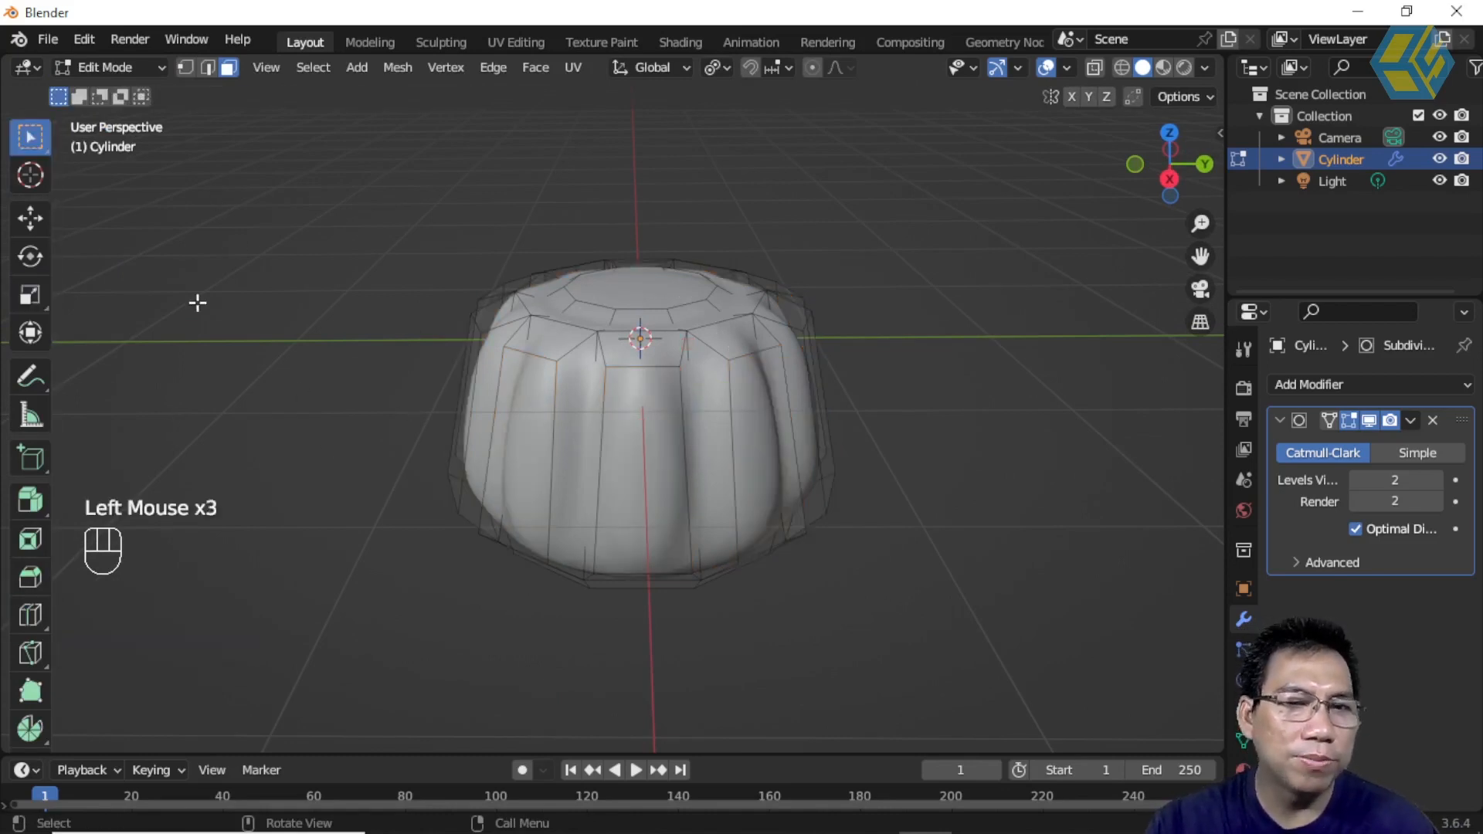
left_click(31, 612)
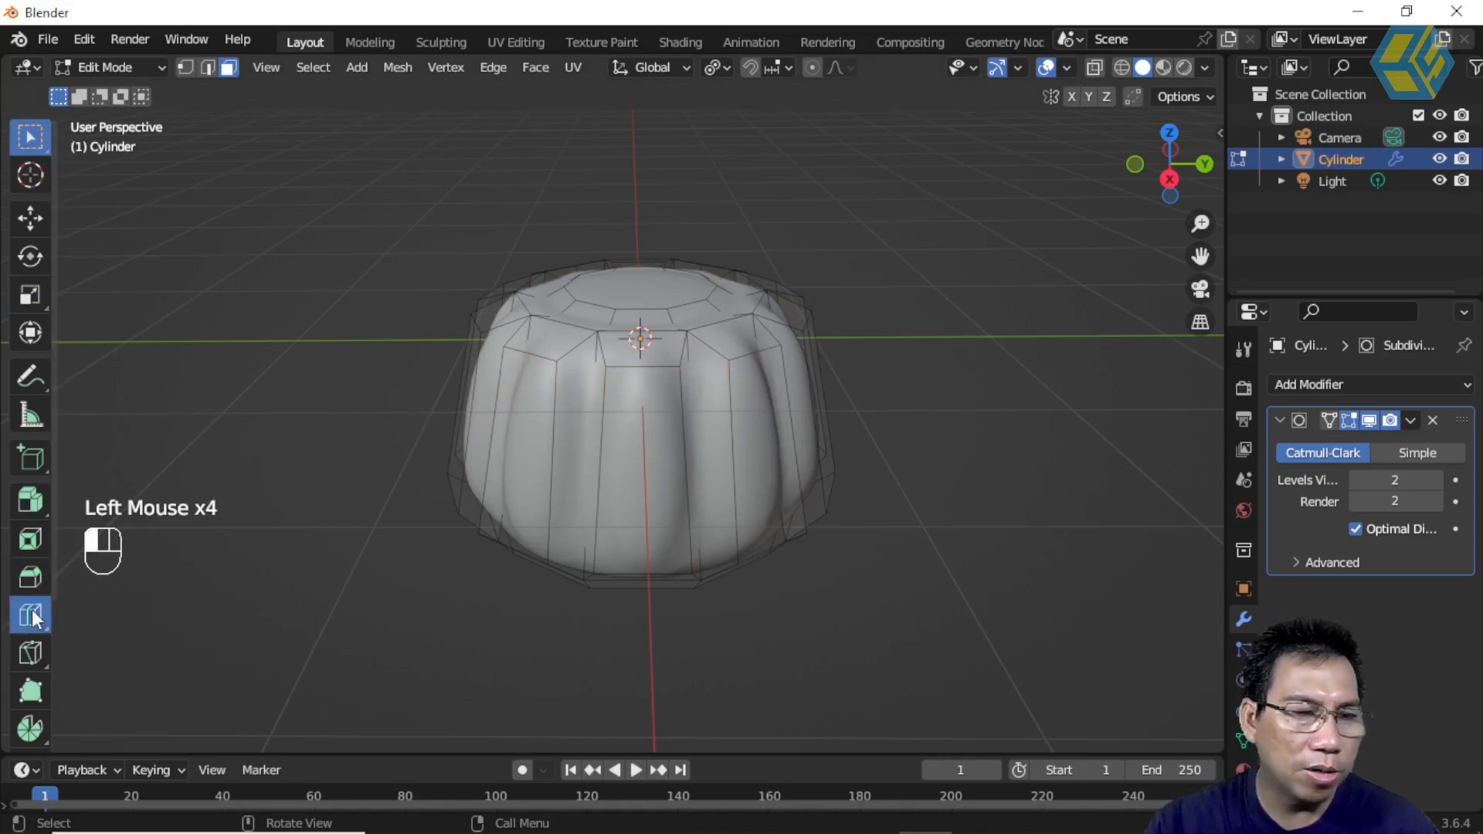
left_click(615, 463)
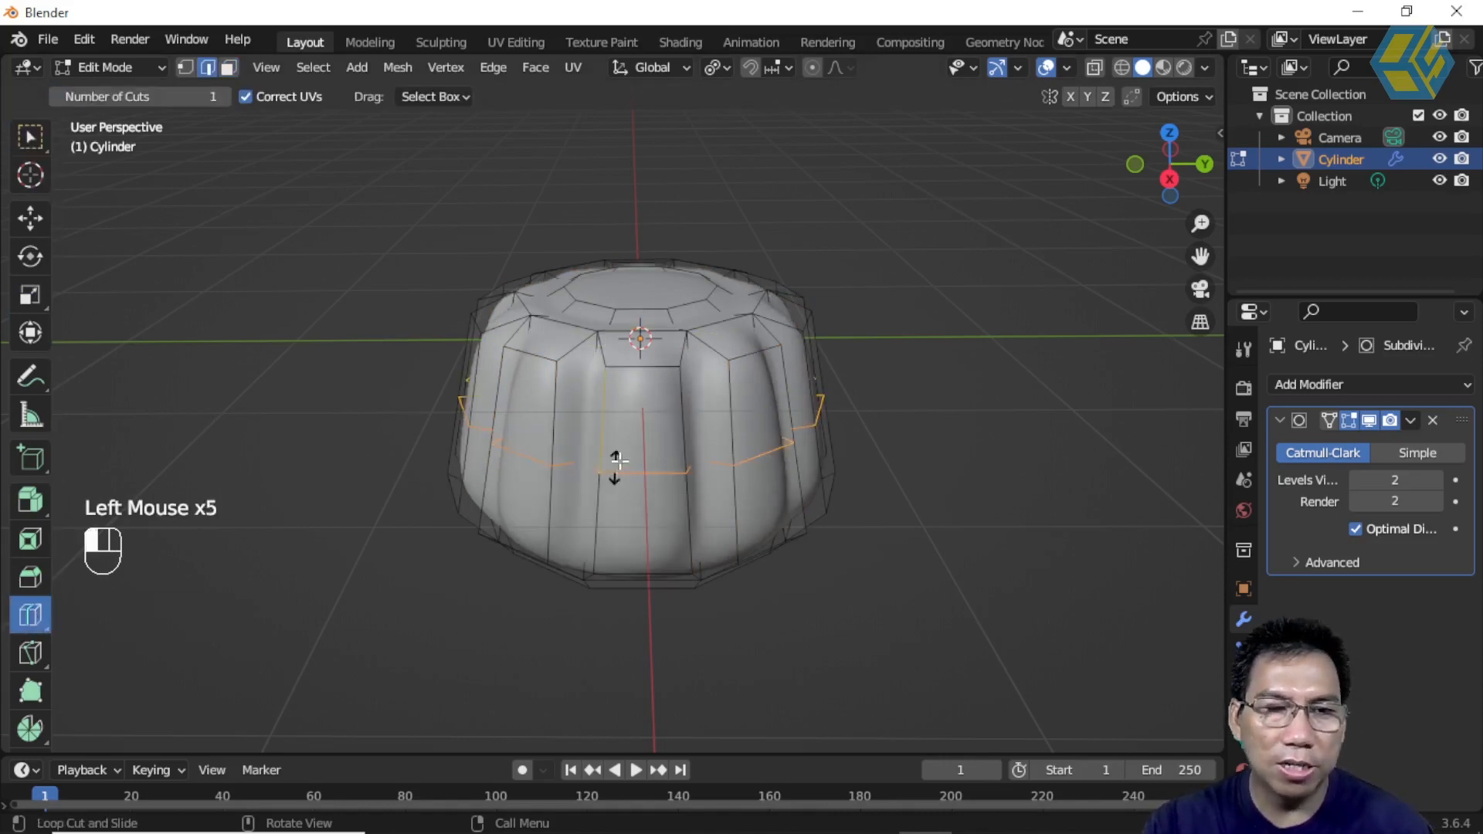
Scale the middle edge loop outward to make the body bulge.
left_click(31, 259)
left_click(30, 294)
mouse_move(723, 362)
left_mouse_down()
mouse_move(745, 343)
mouse_move(731, 348)
left_mouse_up()
Add a second horizontal loop cut above the bulge and scale it inward to form a neck.
left_click(28, 615)
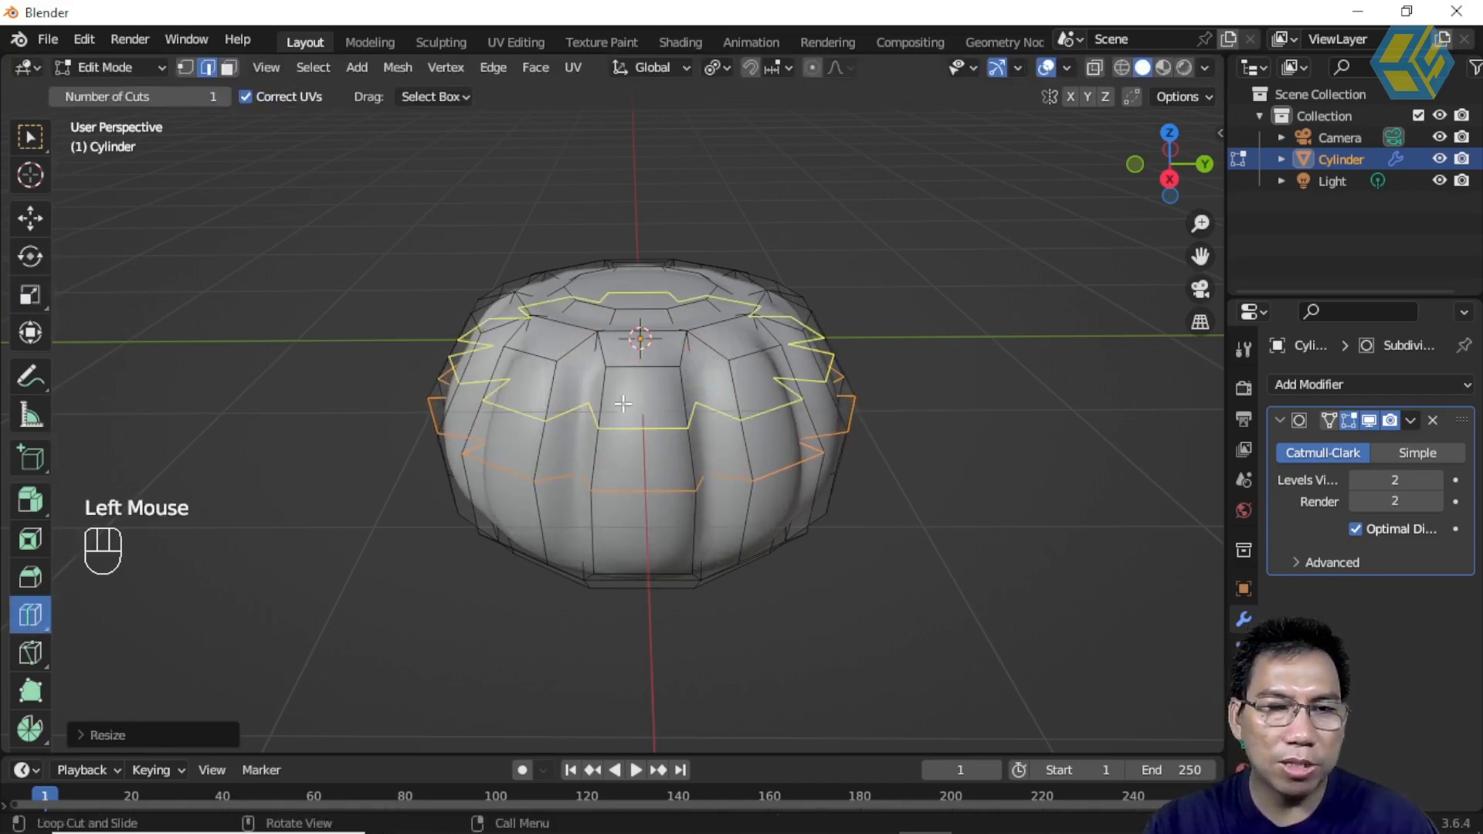
double_click(624, 405)
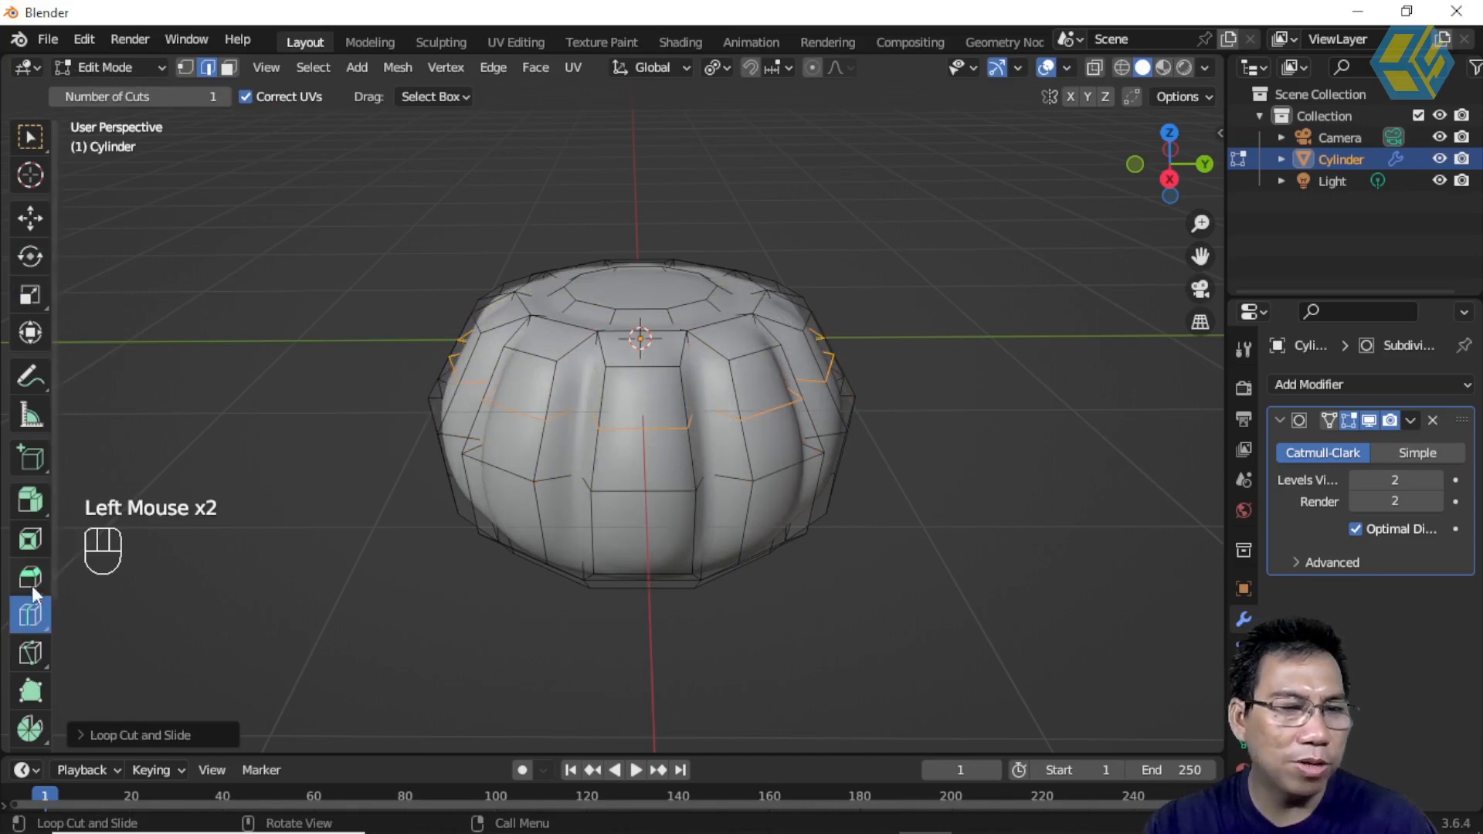
left_click(38, 294)
mouse_move(731, 307)
left_mouse_down()
mouse_move(704, 323)
mouse_move(717, 323)
left_mouse_up()
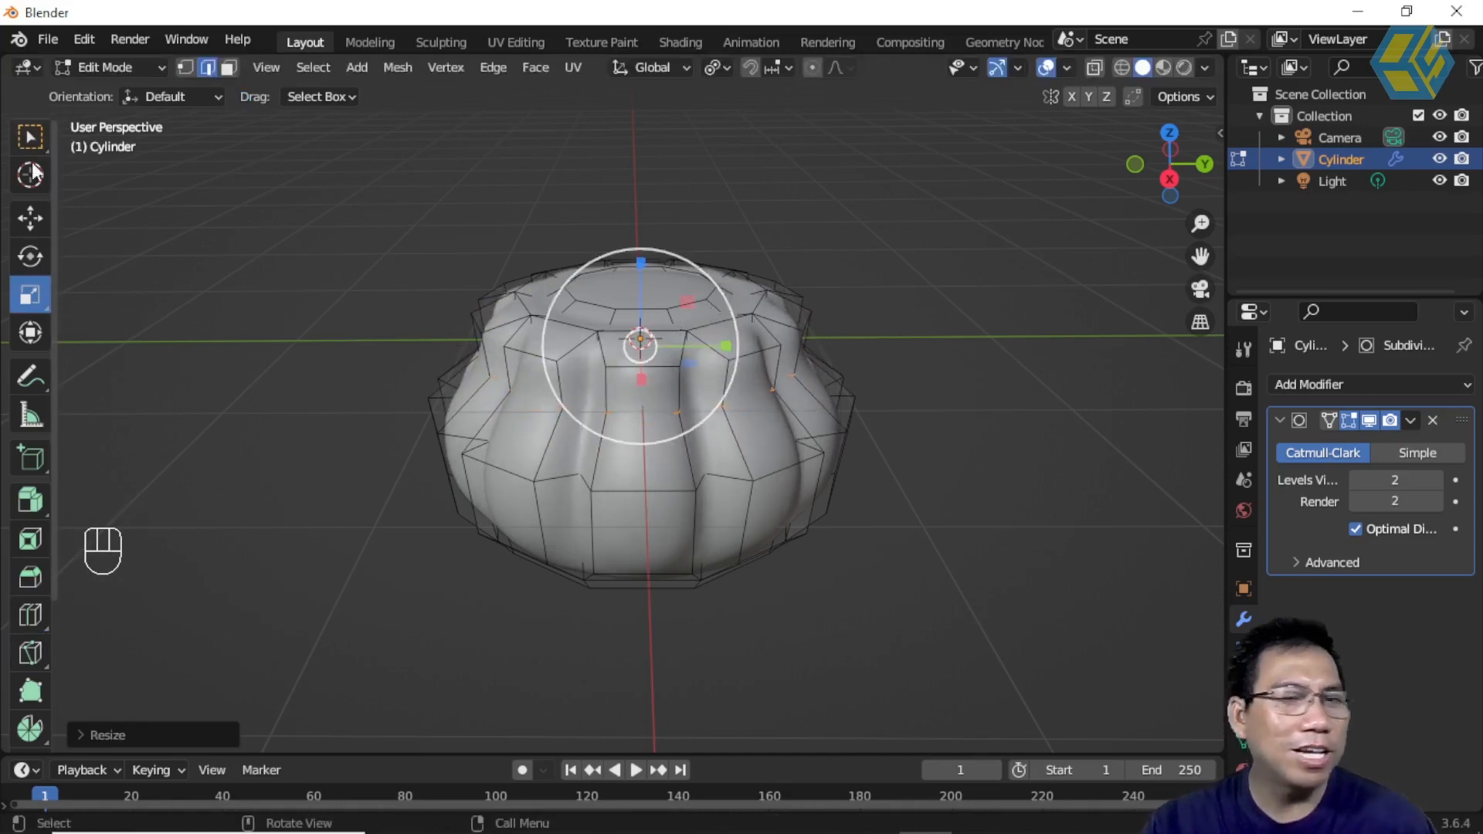
Return to Object Mode and add a mesh plane at the centre of the scene.
left_click(96, 68)
left_click(104, 93)
middle_click_drag(765, 466, 316, 194)
scroll(728, 462, "down", 2)
left_click(285, 67)
mouse_move(310, 90)
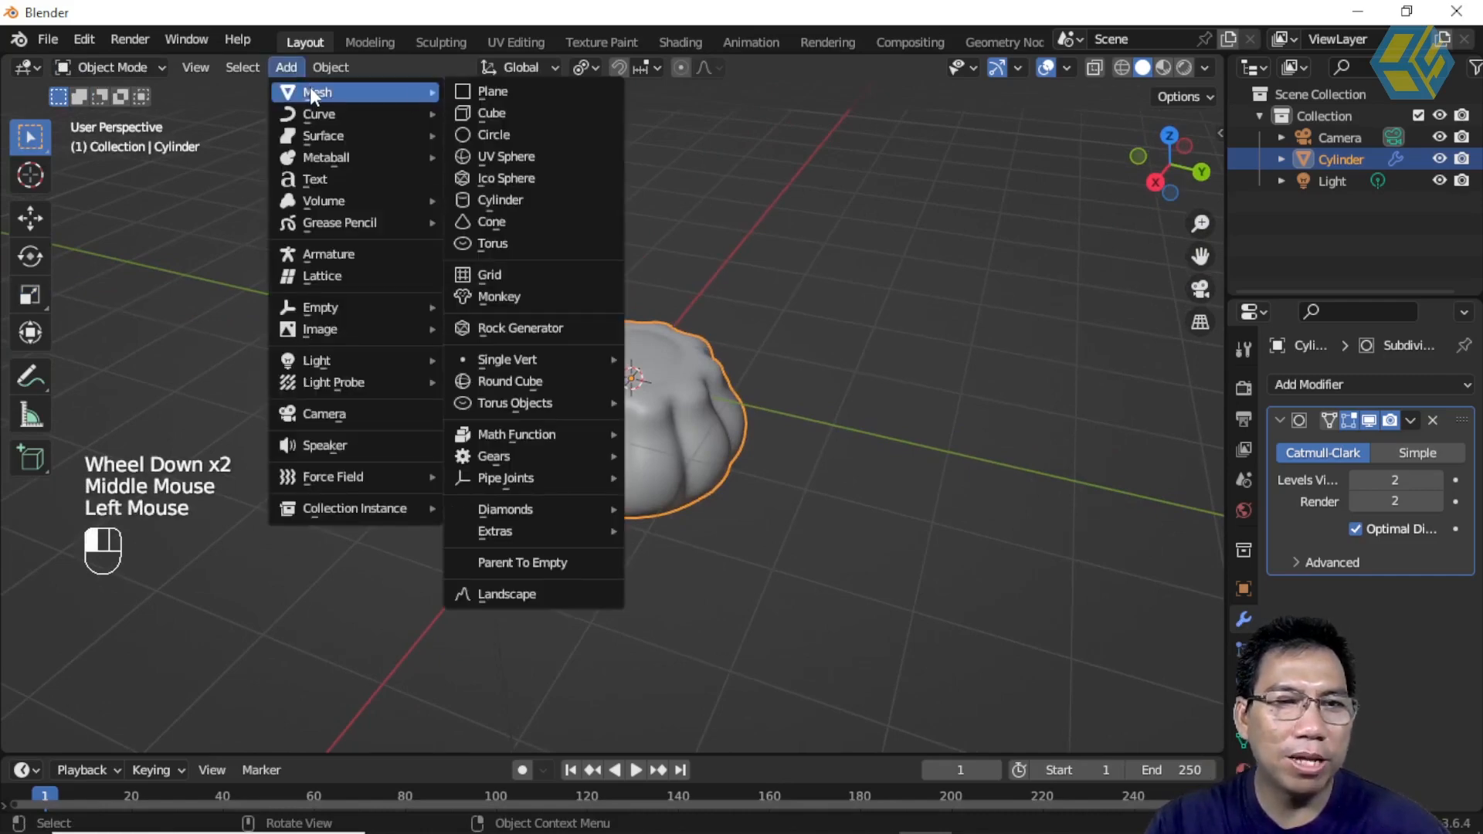
left_click(495, 92)
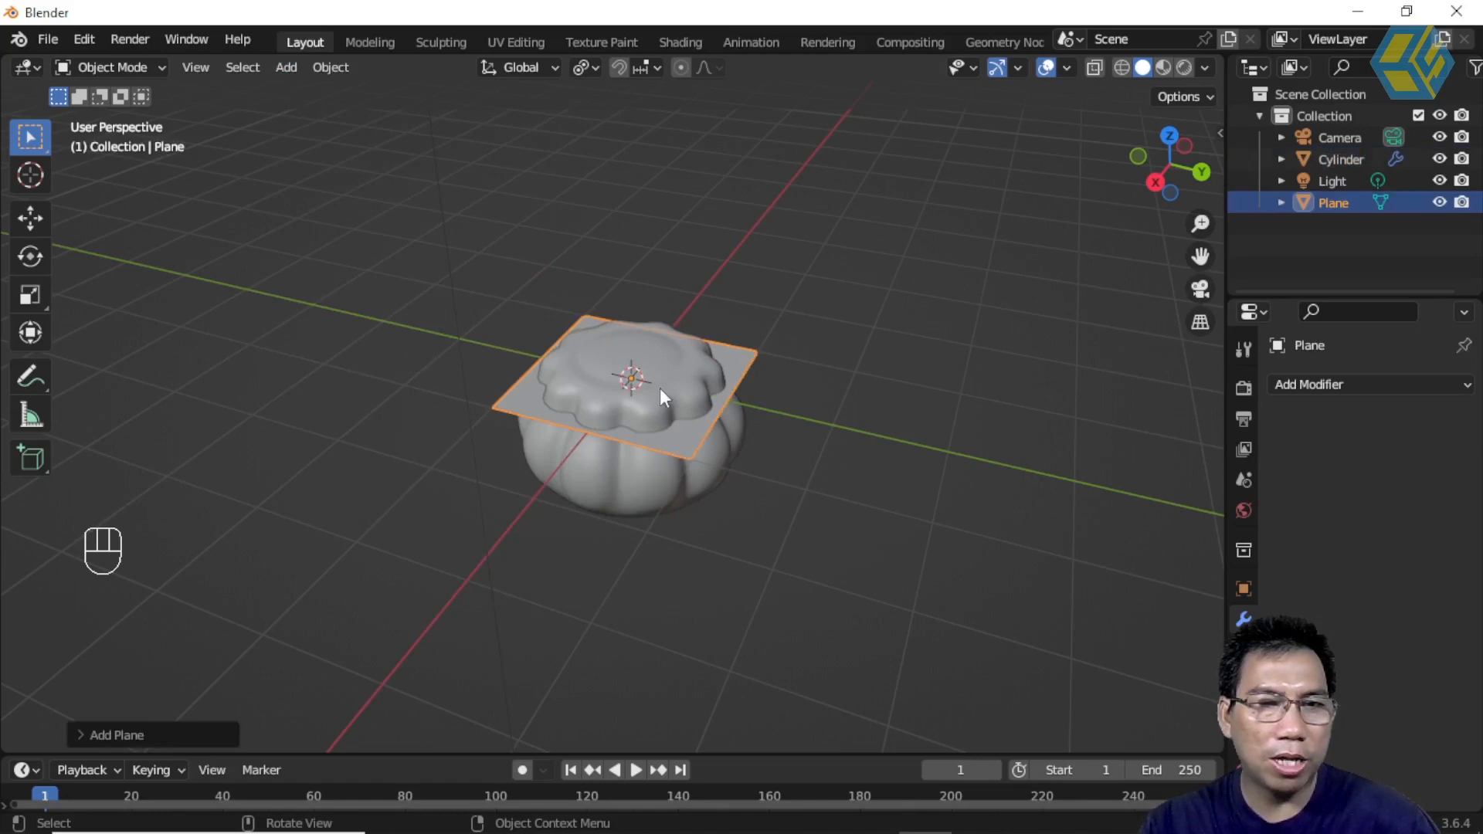
Scale the plane up uniformly into a large ground surface extending well beyond the ribbed object.
key("s")
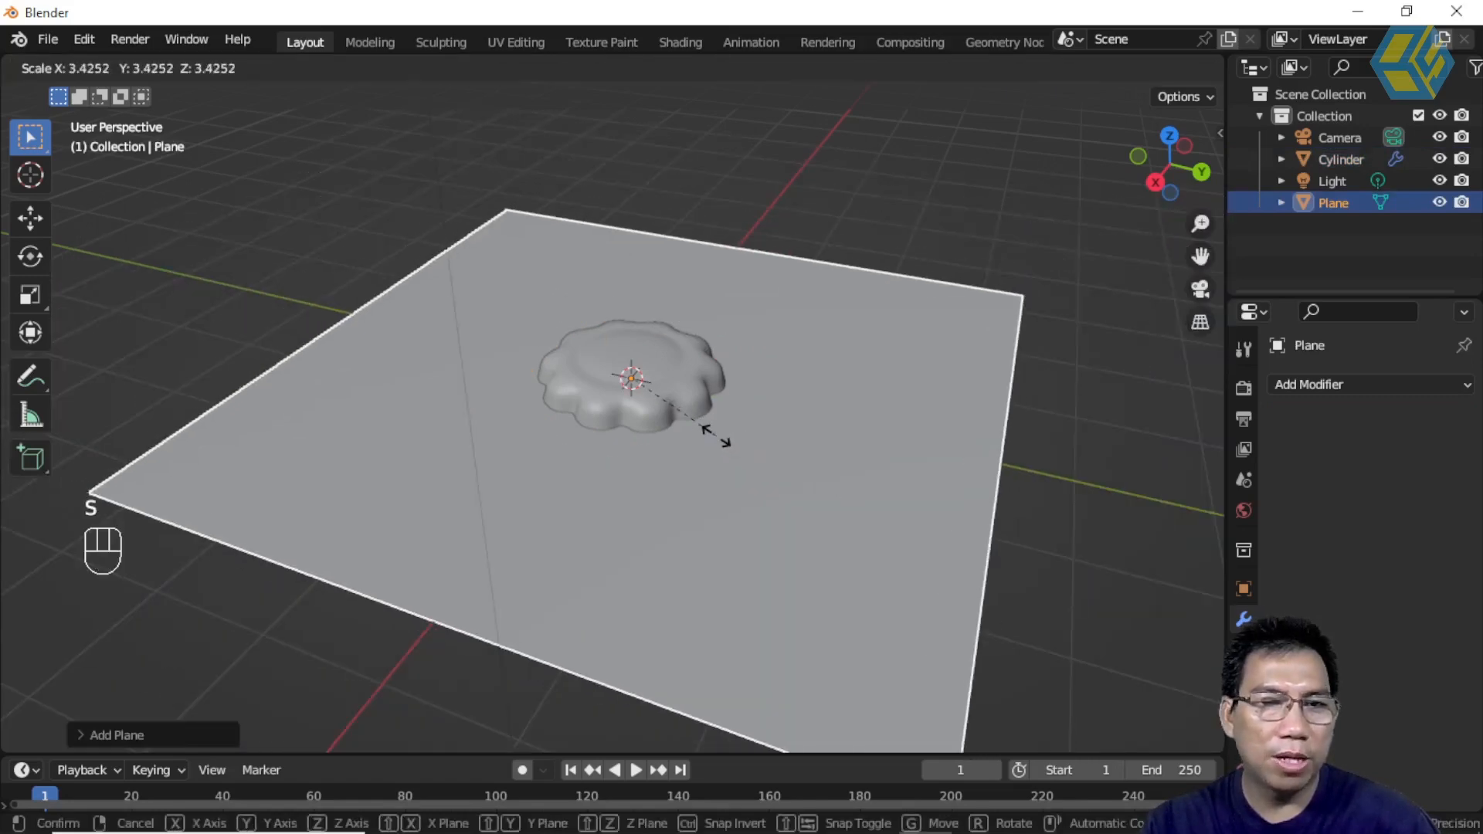
right_click(716, 436)
left_click(29, 296)
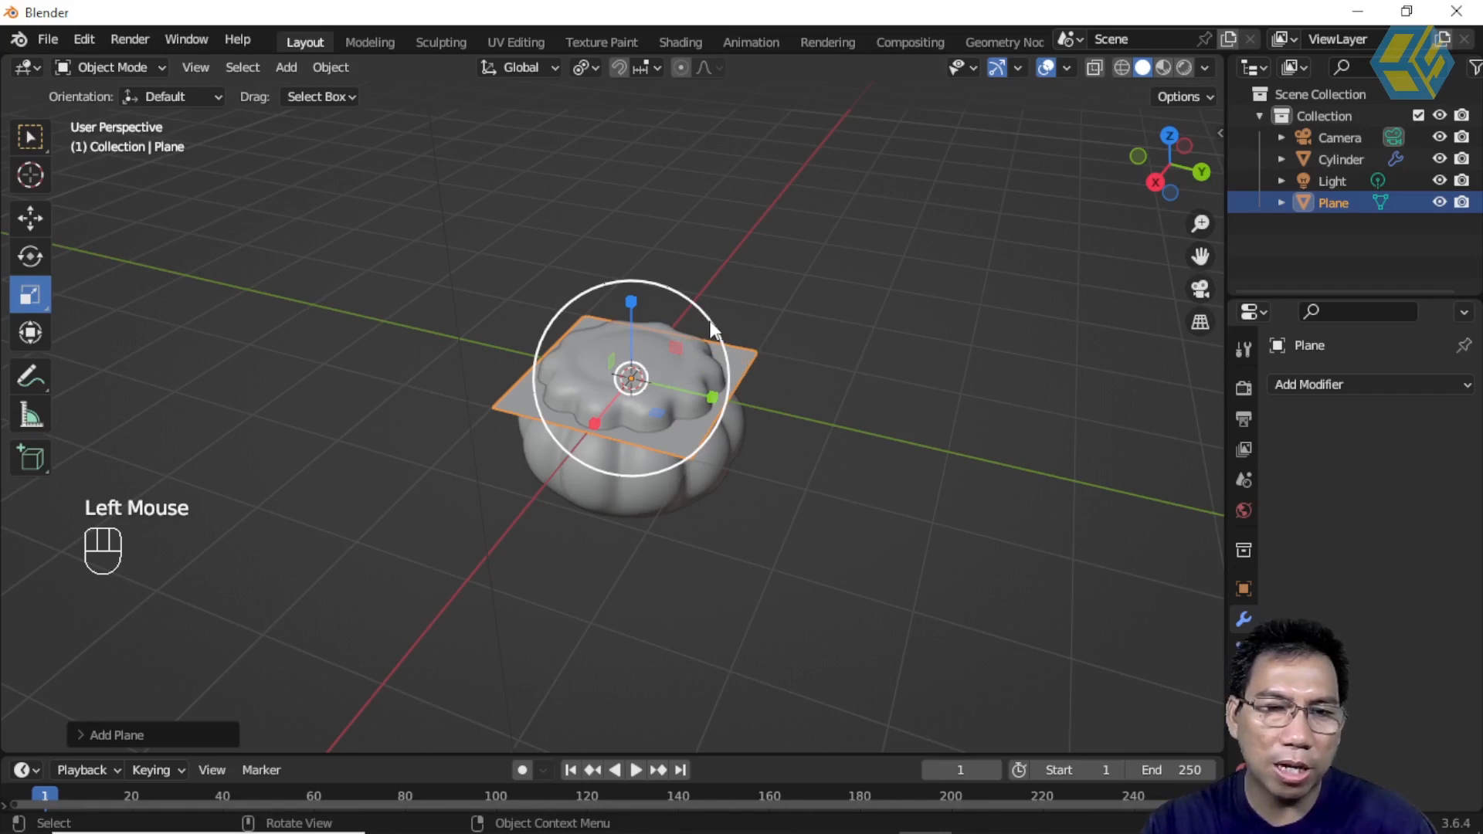
left_click_drag(722, 329, 1056, 148)
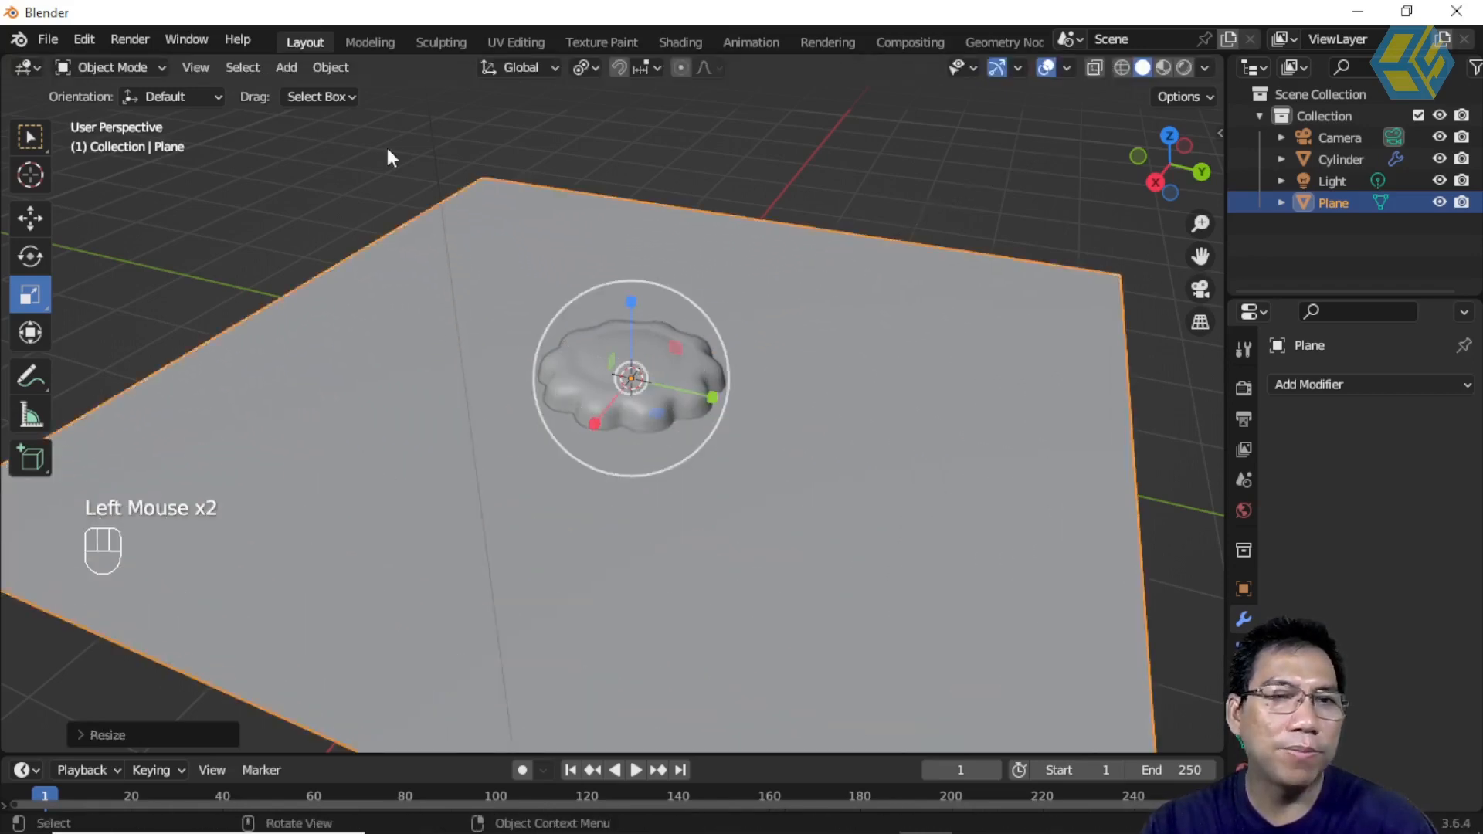
In back orthographic view, move the ribbed object up along Z so that it rests on the ground plane.
left_click(1202, 171)
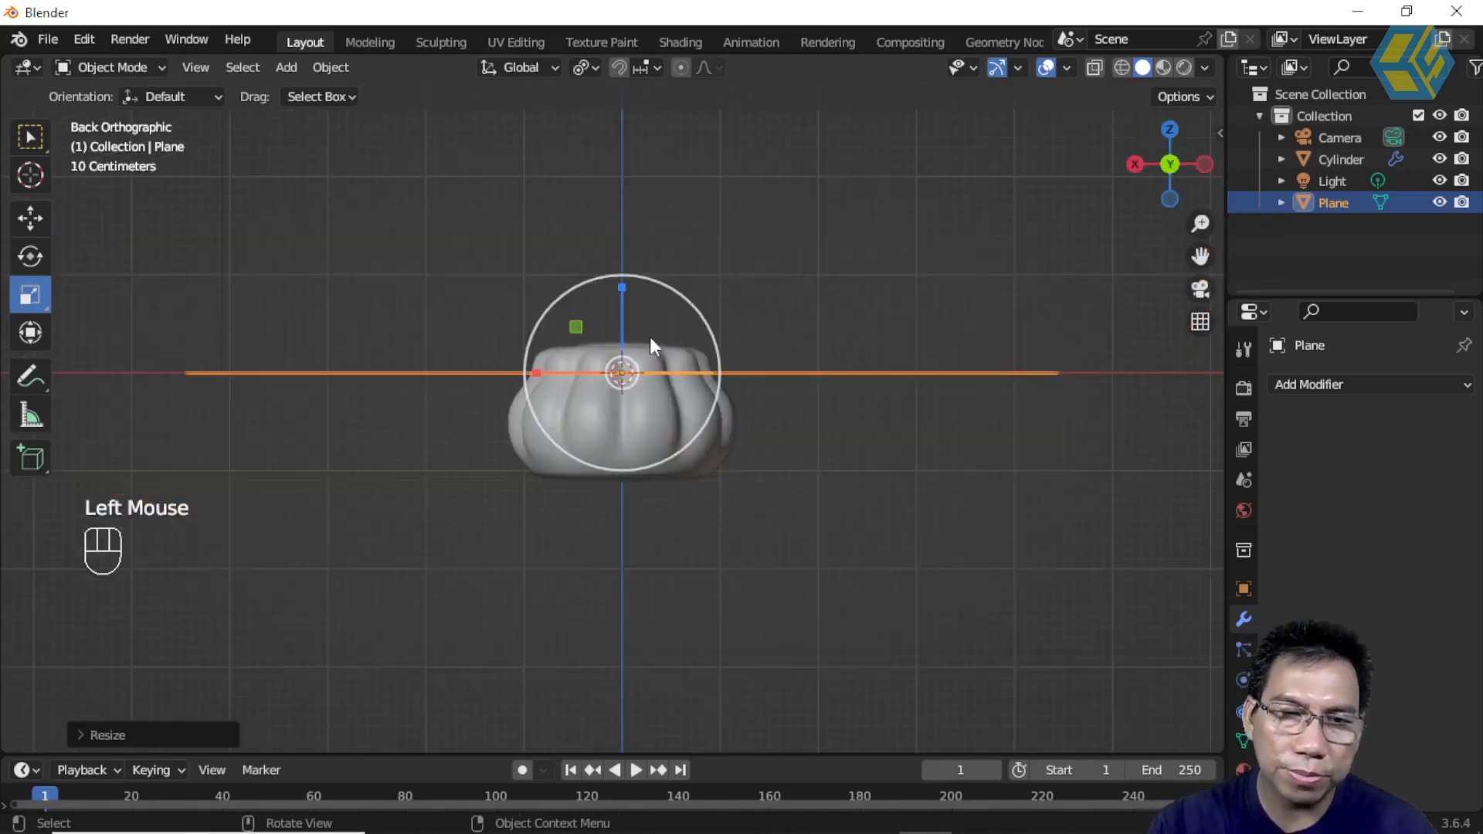
left_click(29, 218)
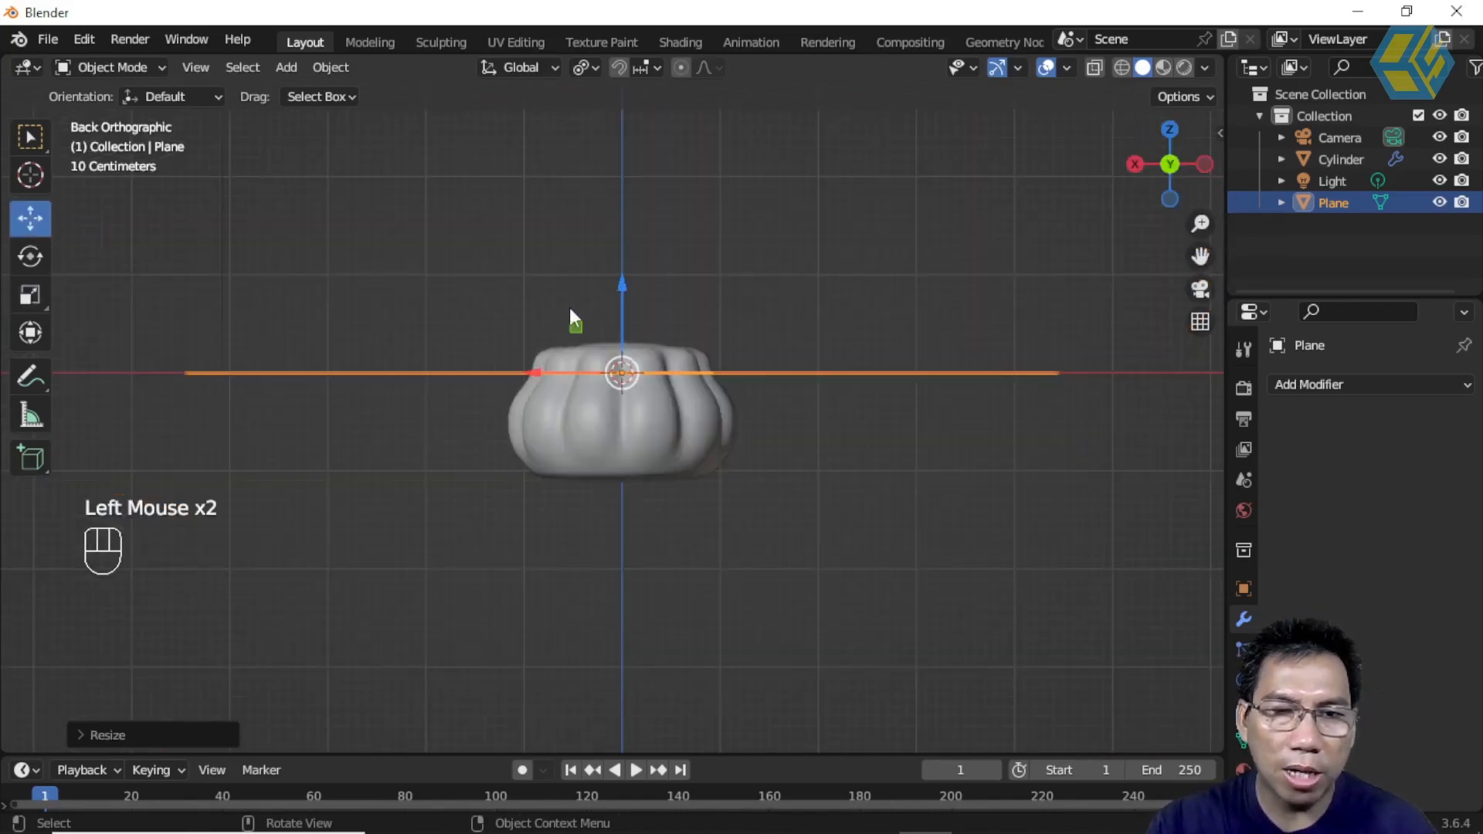
left_click(641, 415)
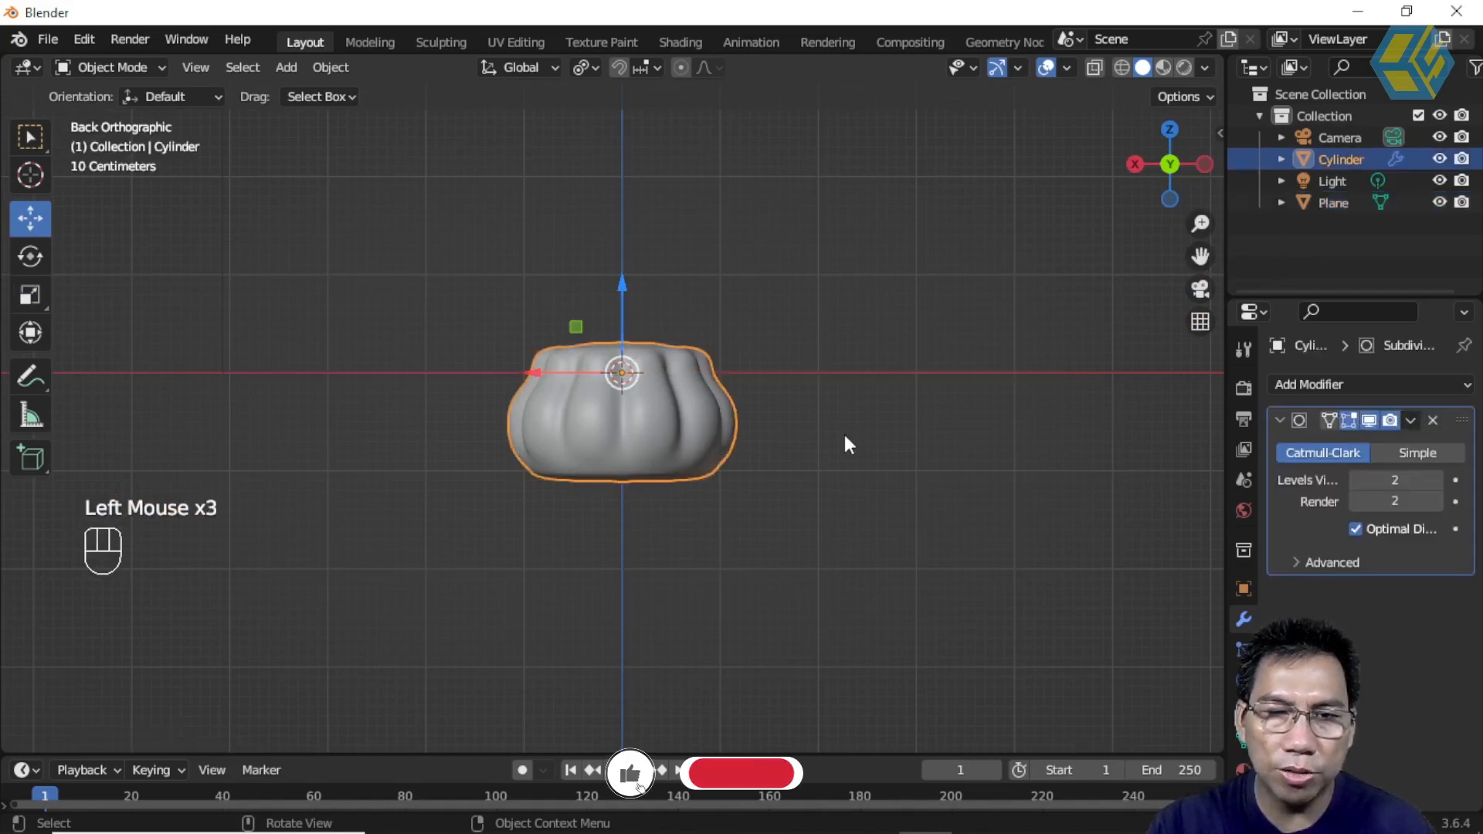
left_click(811, 408)
left_click(684, 429)
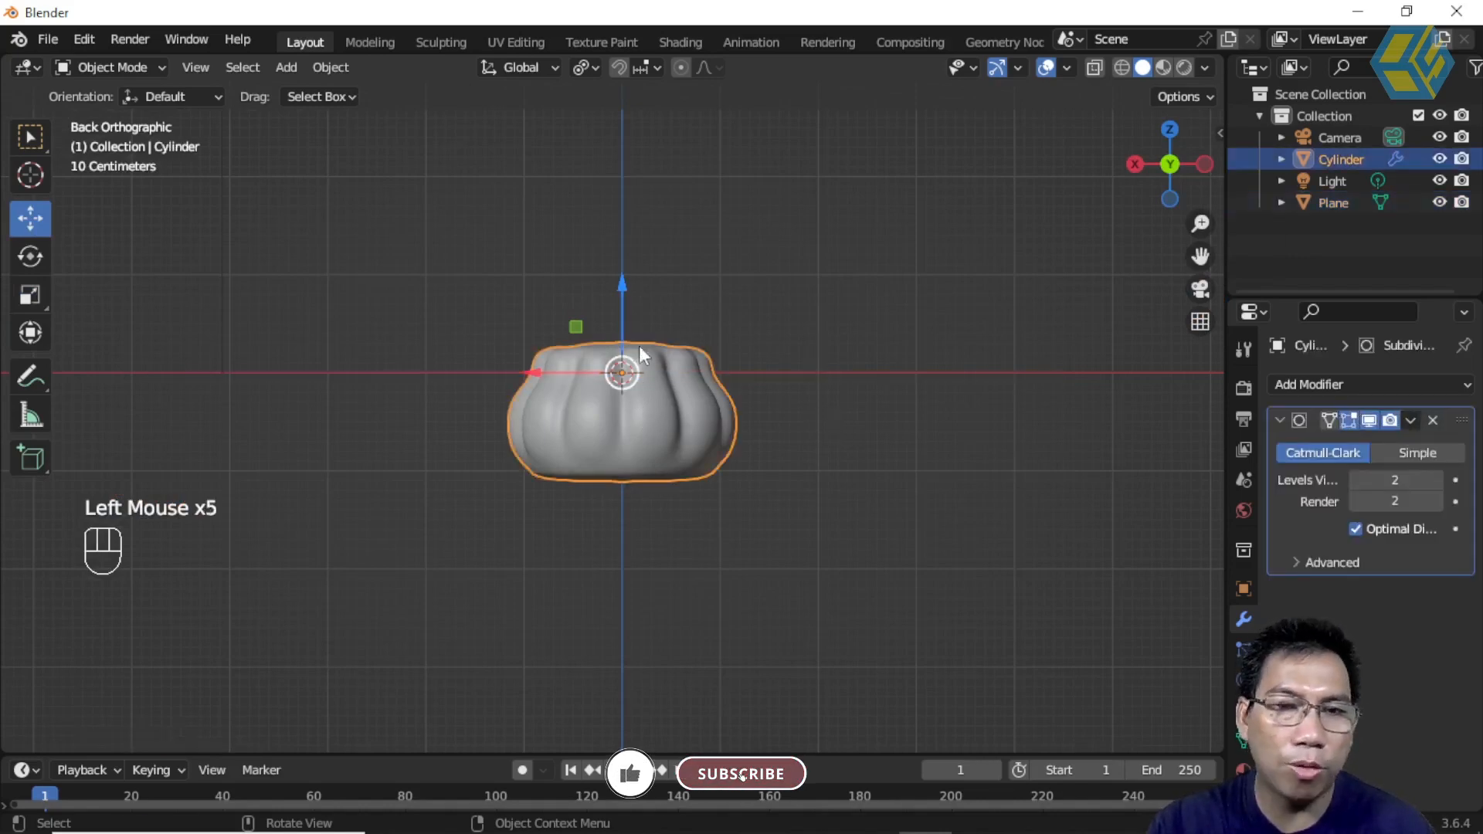
left_click_drag(619, 308, 620, 202)
Inspect the scene in perspective, checking the camera, the light and how the ribbed object sits on the plane.
middle_click_drag(749, 405, 748, 518)
scroll(732, 479, "down", 2)
scroll(732, 479, "down", 2)
middle_click_drag(635, 497, 758, 503)
scroll(728, 467, "up", 1)
left_click(533, 357)
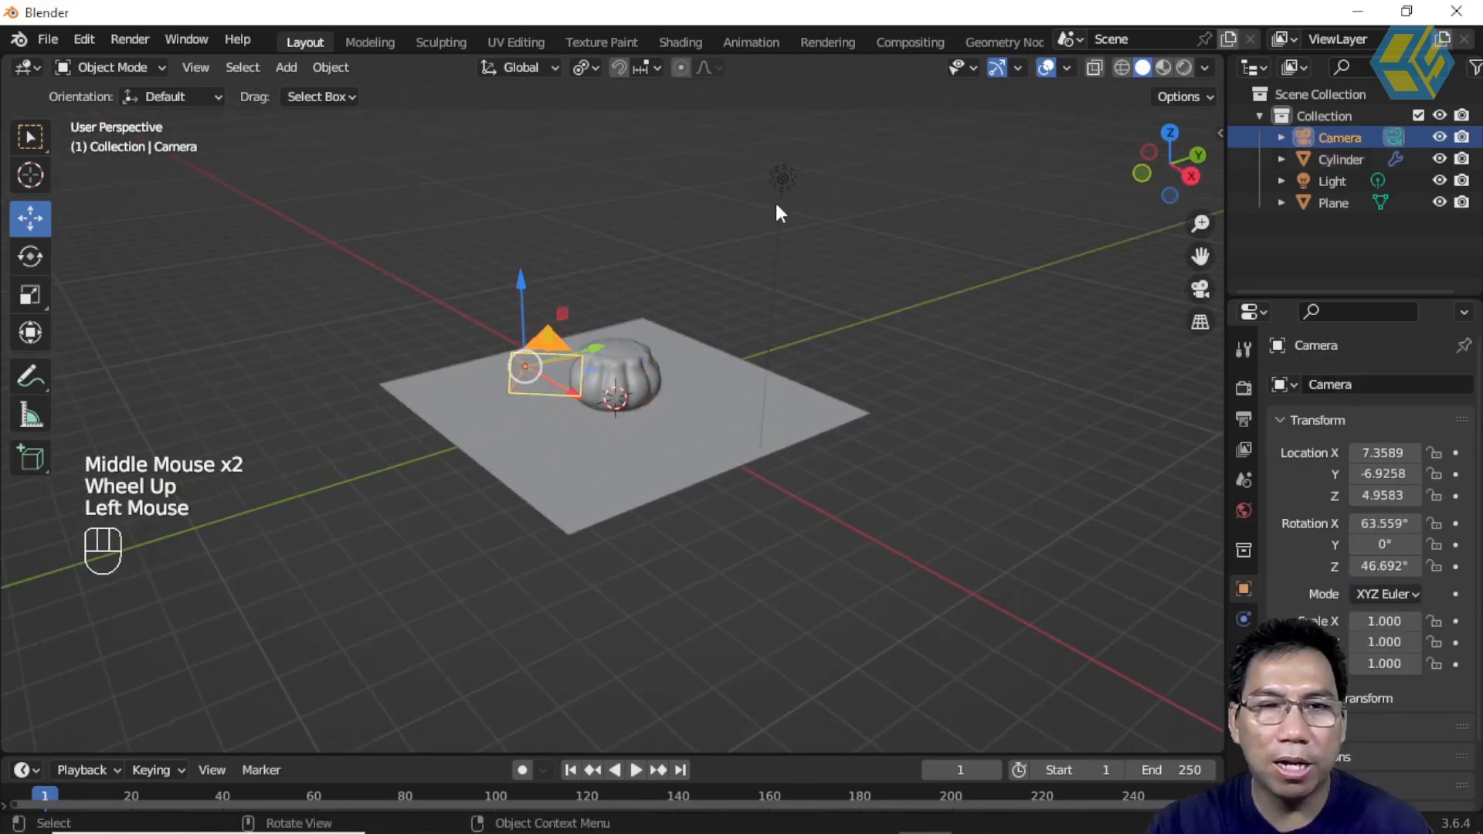
left_click(781, 180)
scroll(672, 417, "up", 3)
scroll(707, 375, "up", 1)
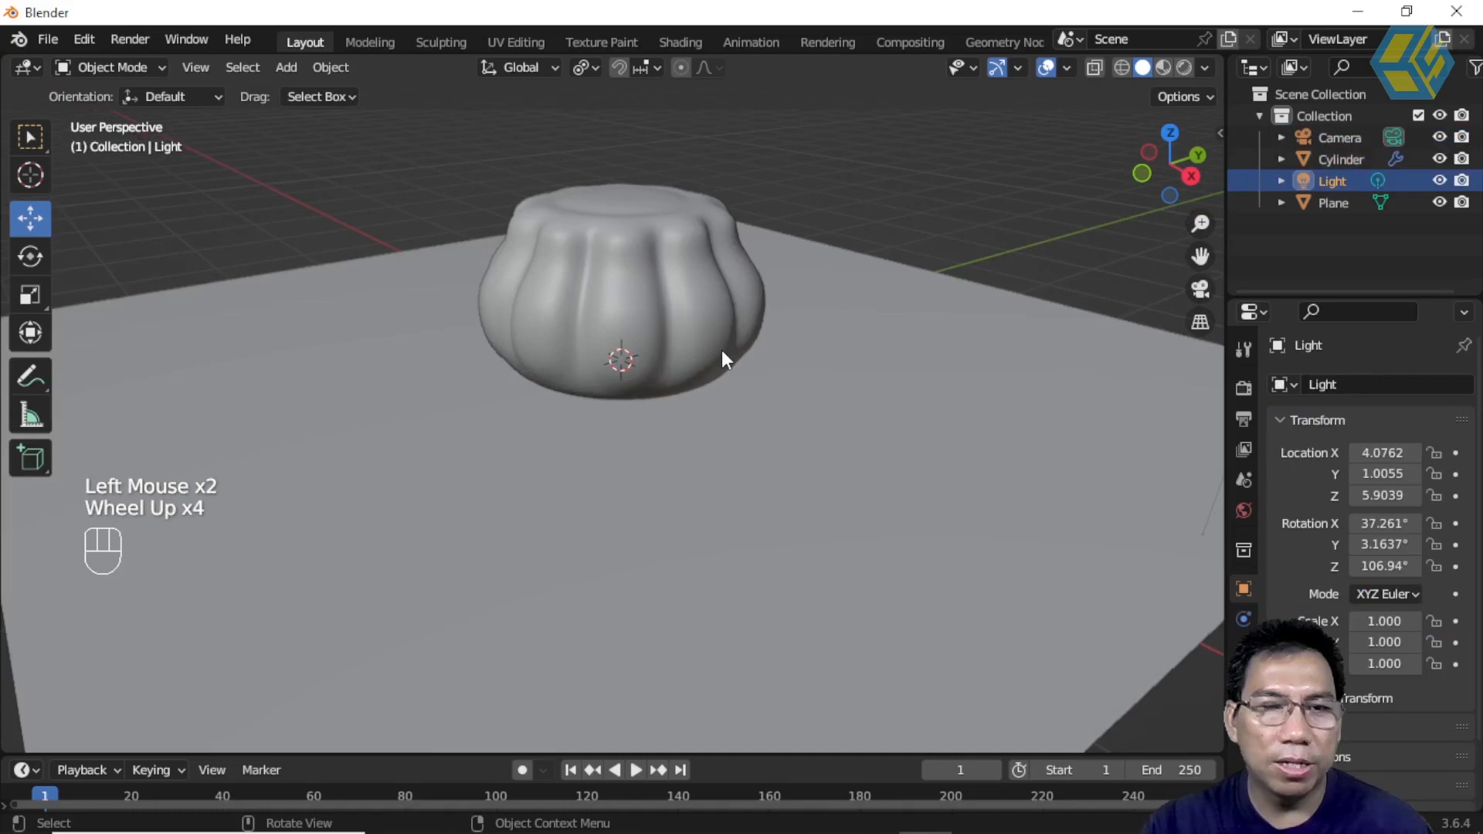
middle_click_drag(765, 387, 733, 422, "shift")
scroll(726, 437, "up", 1)
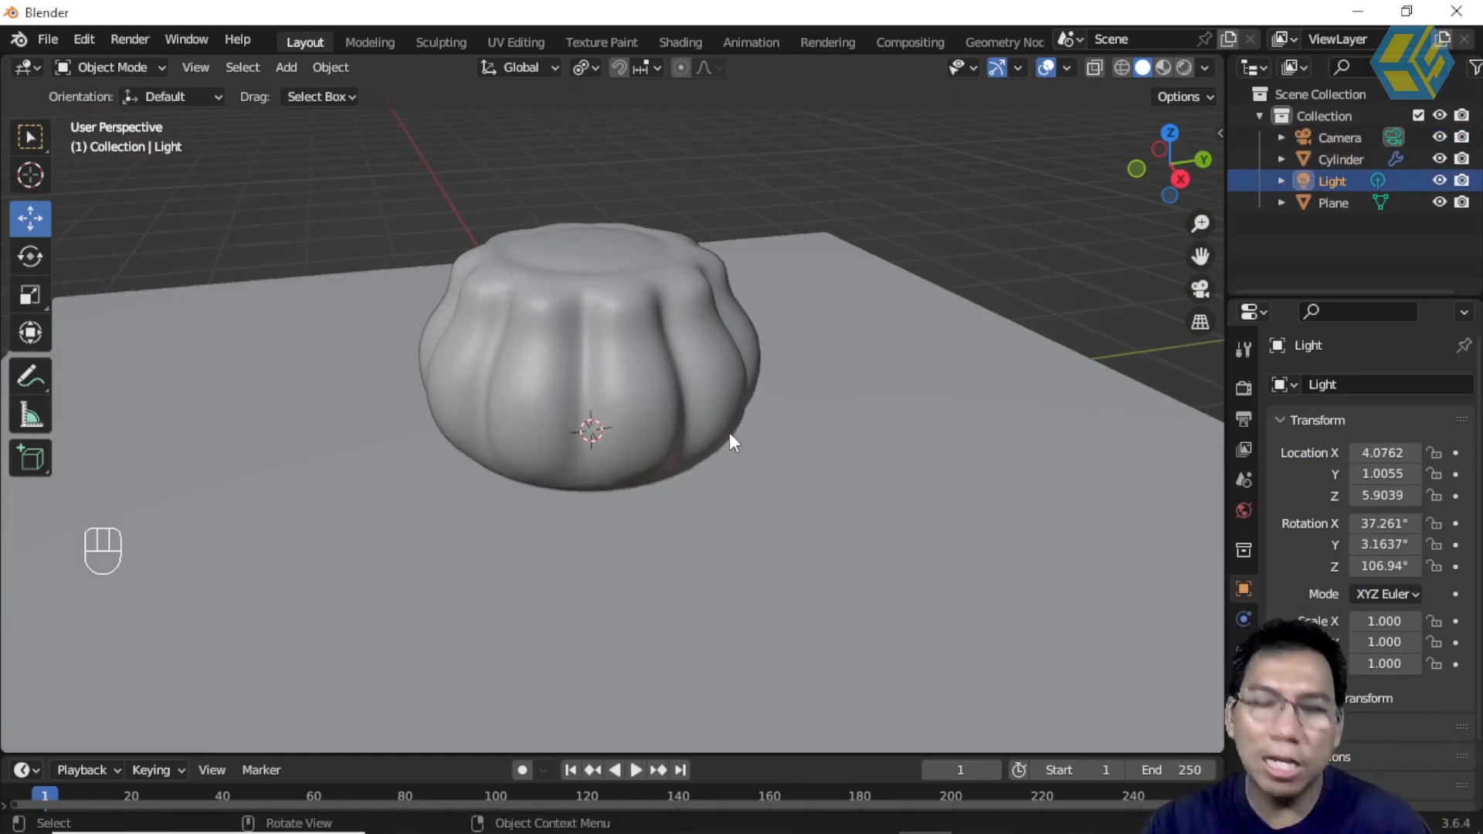
Enlarge the timeline area beneath the viewport and select the ribbed object.
left_click_drag(707, 754, 699, 565)
middle_click_drag(771, 380, 803, 457, "shift")
scroll(738, 569, "down", 2, "shift")
left_click_drag(744, 581, 743, 546)
left_click(695, 313)
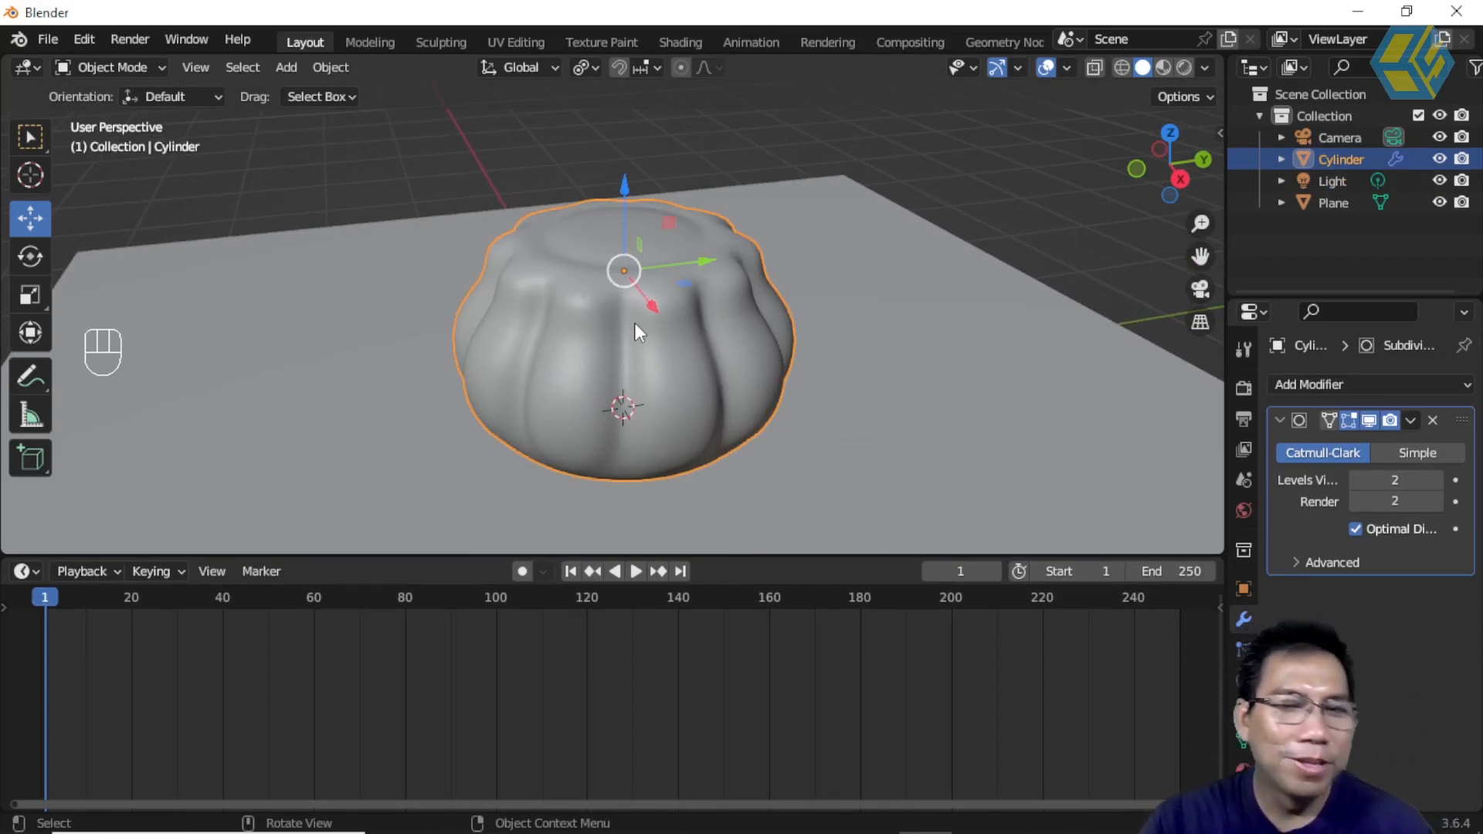
Change the timeline area to the Shader Editor and hide its sidebar.
left_click(37, 567)
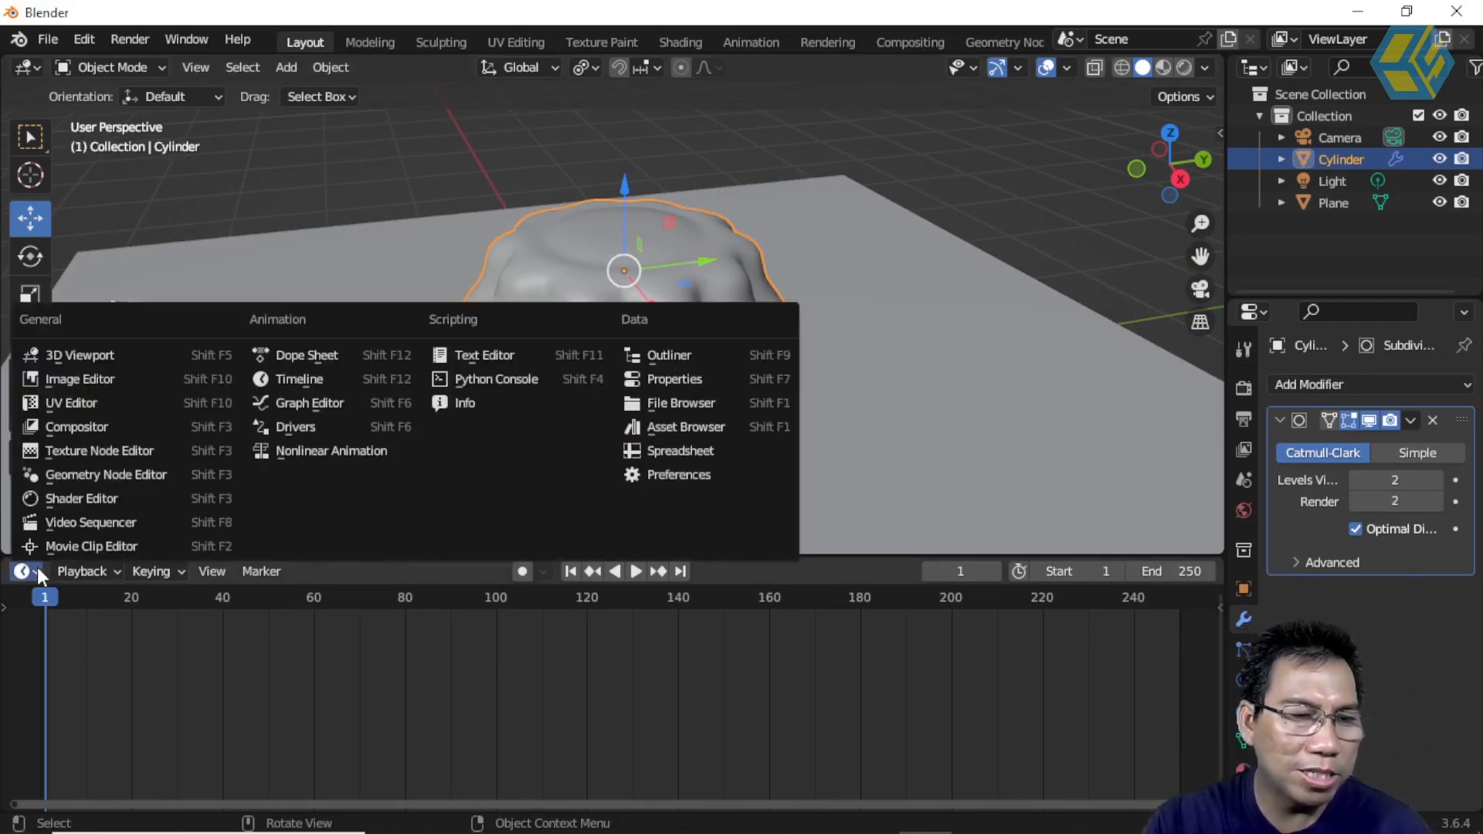
left_click(50, 499)
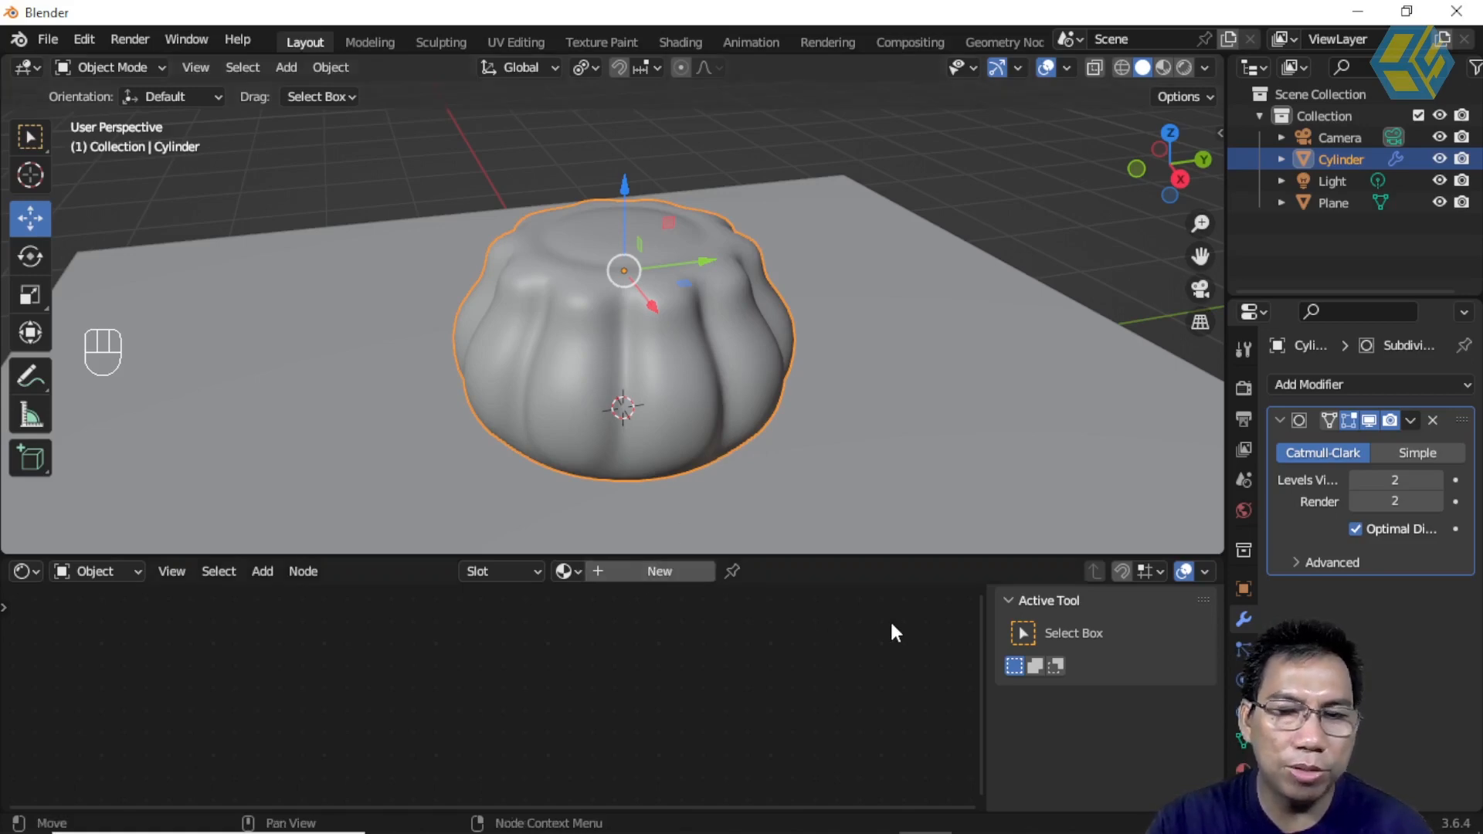
key("n")
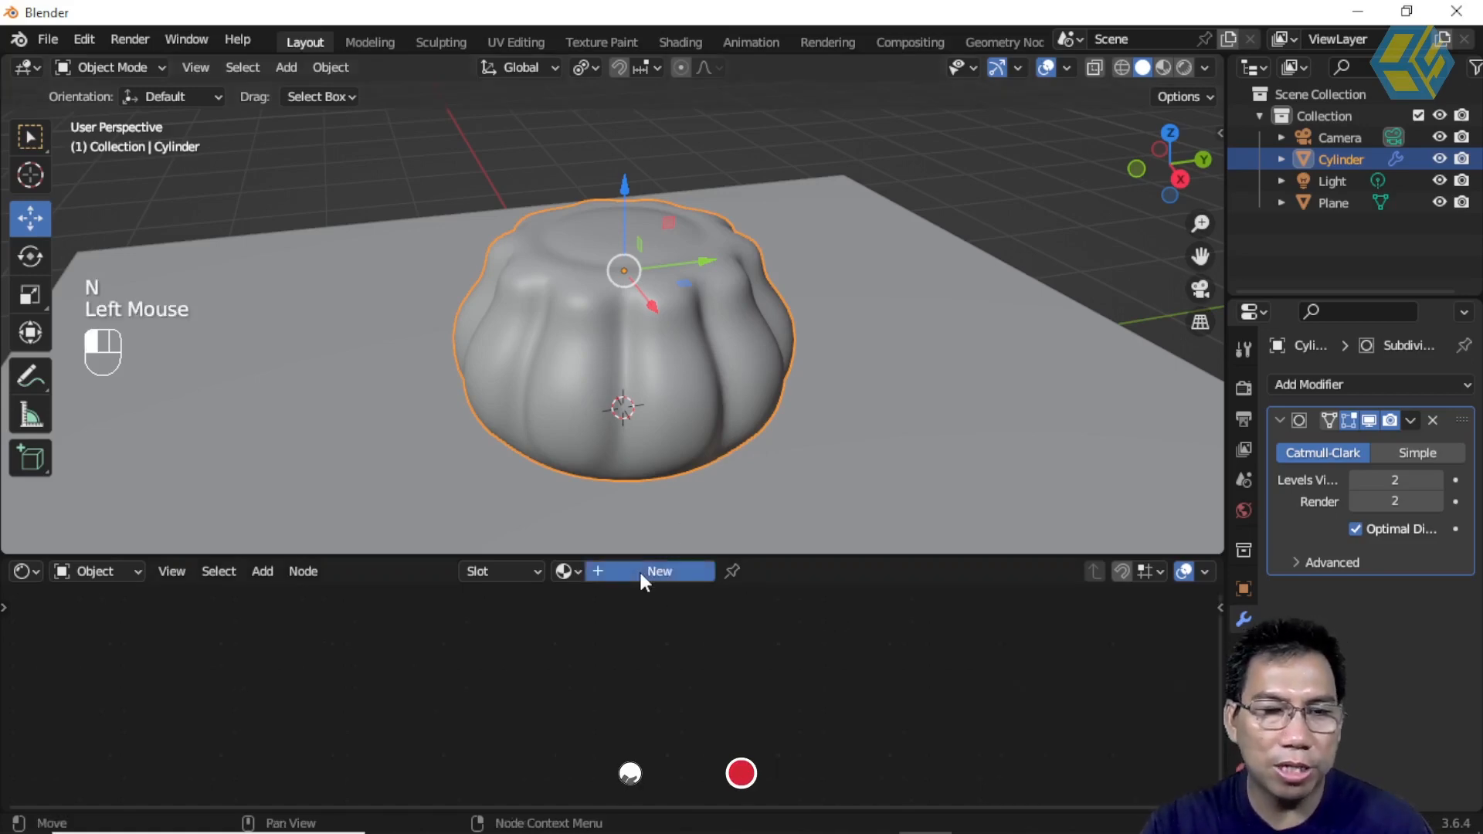
Create a new material for the ribbed object and spread the Principled BSDF and Material Output nodes far apart.
left_click(641, 572)
scroll(628, 662, "up", 9)
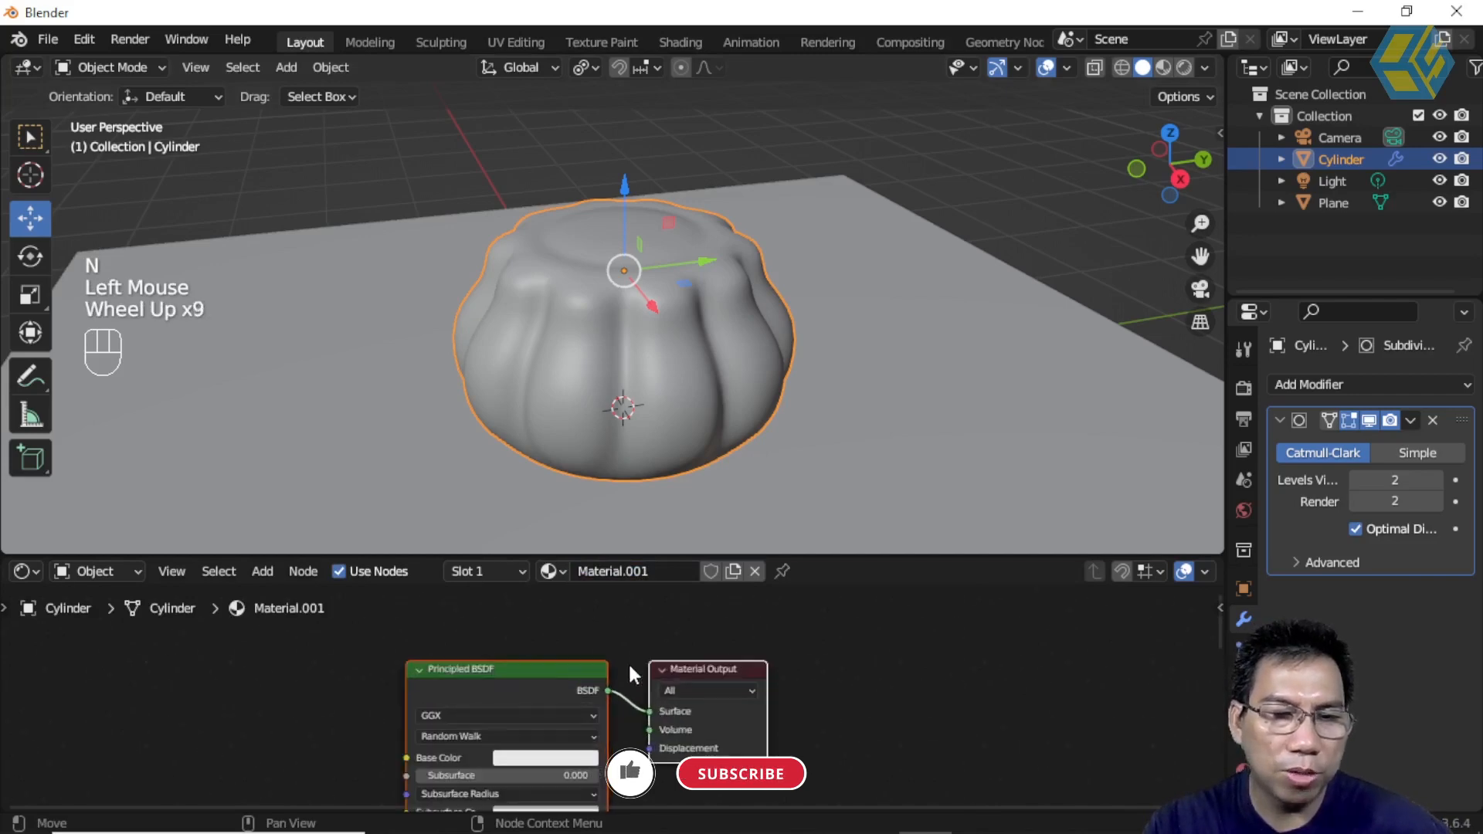
middle_click_drag(652, 635, 646, 610)
left_click(567, 651)
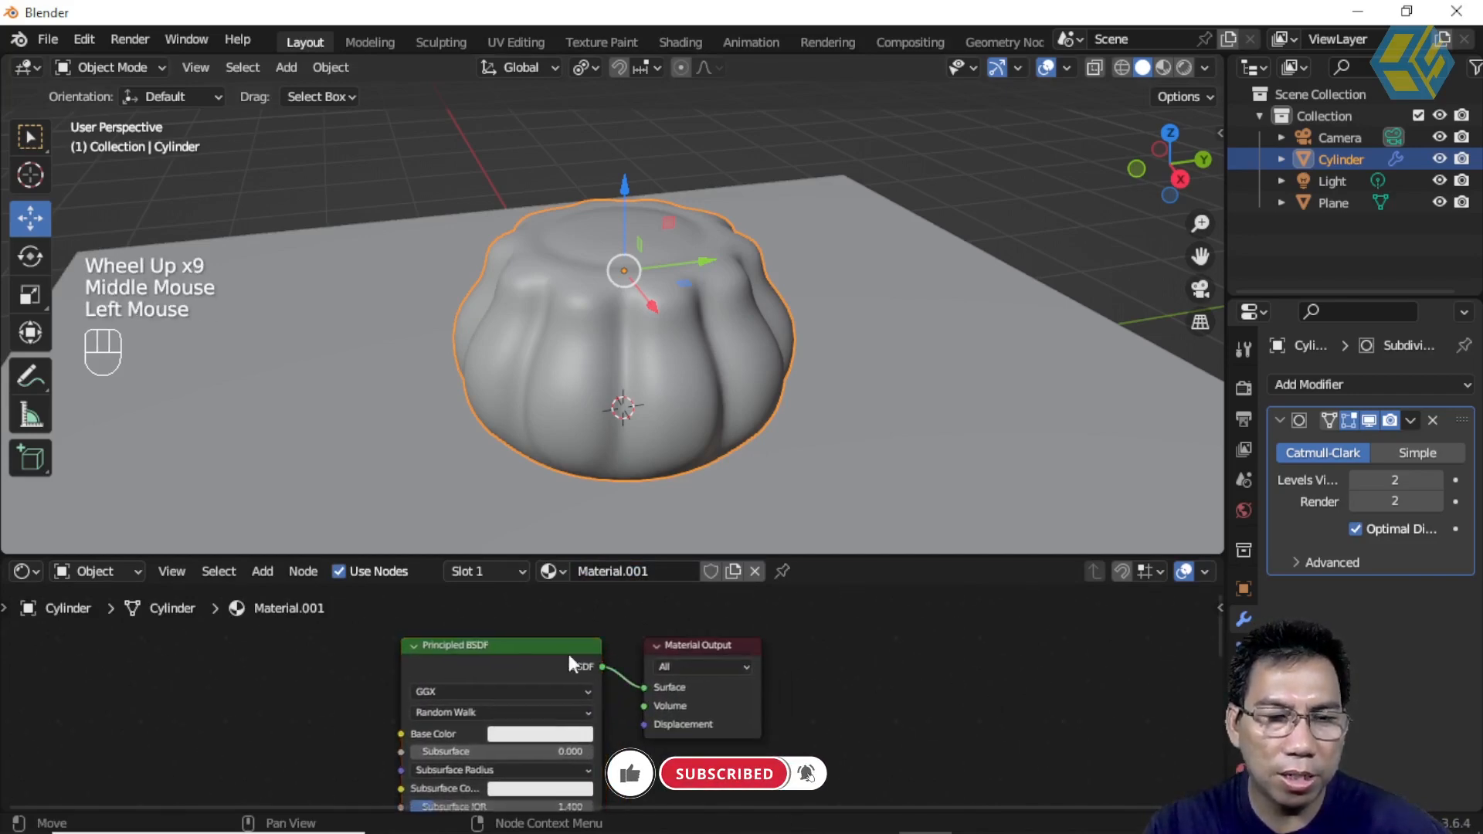
left_click_drag(564, 649, 275, 643)
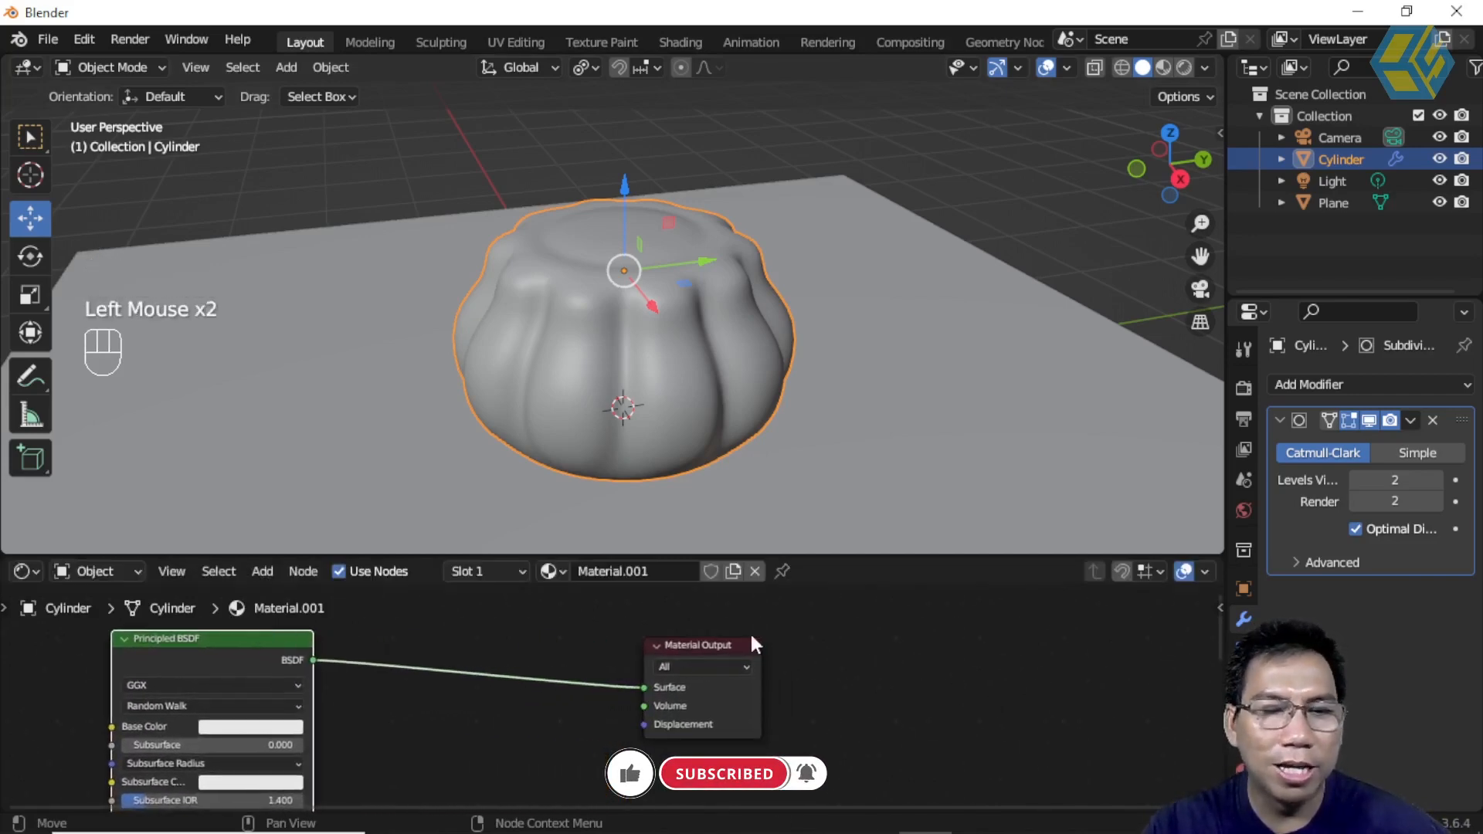
left_click_drag(760, 649, 1065, 663)
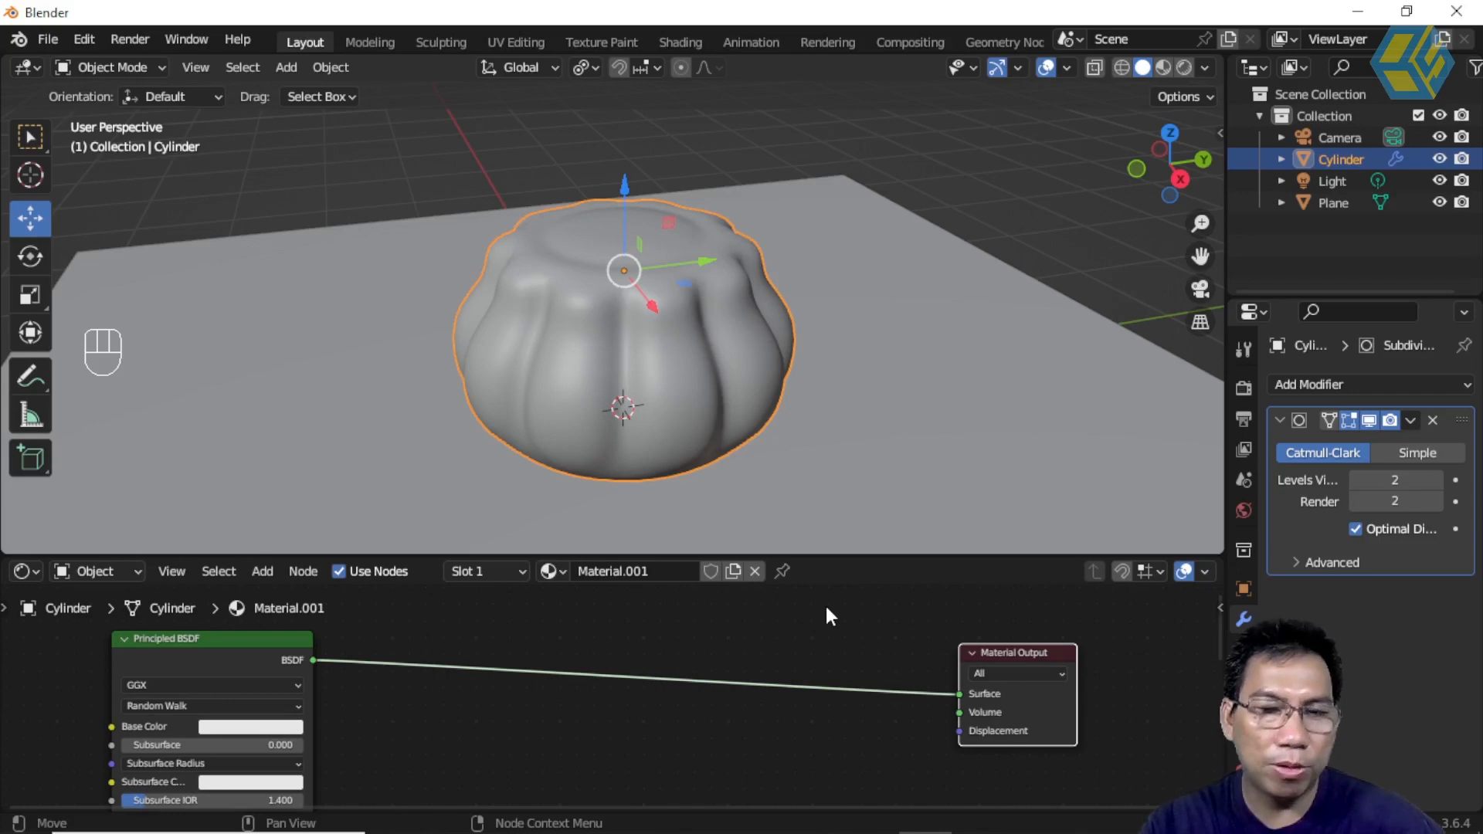
Disconnect the Principled BSDF from the Material Output's Surface input and shift the output node slightly.
scroll(947, 627, "up", 3)
mouse_move(930, 632)
middle_mouse_down()
mouse_move(1015, 637)
mouse_move(947, 635)
middle_mouse_up()
scroll(1004, 624, "down", 2)
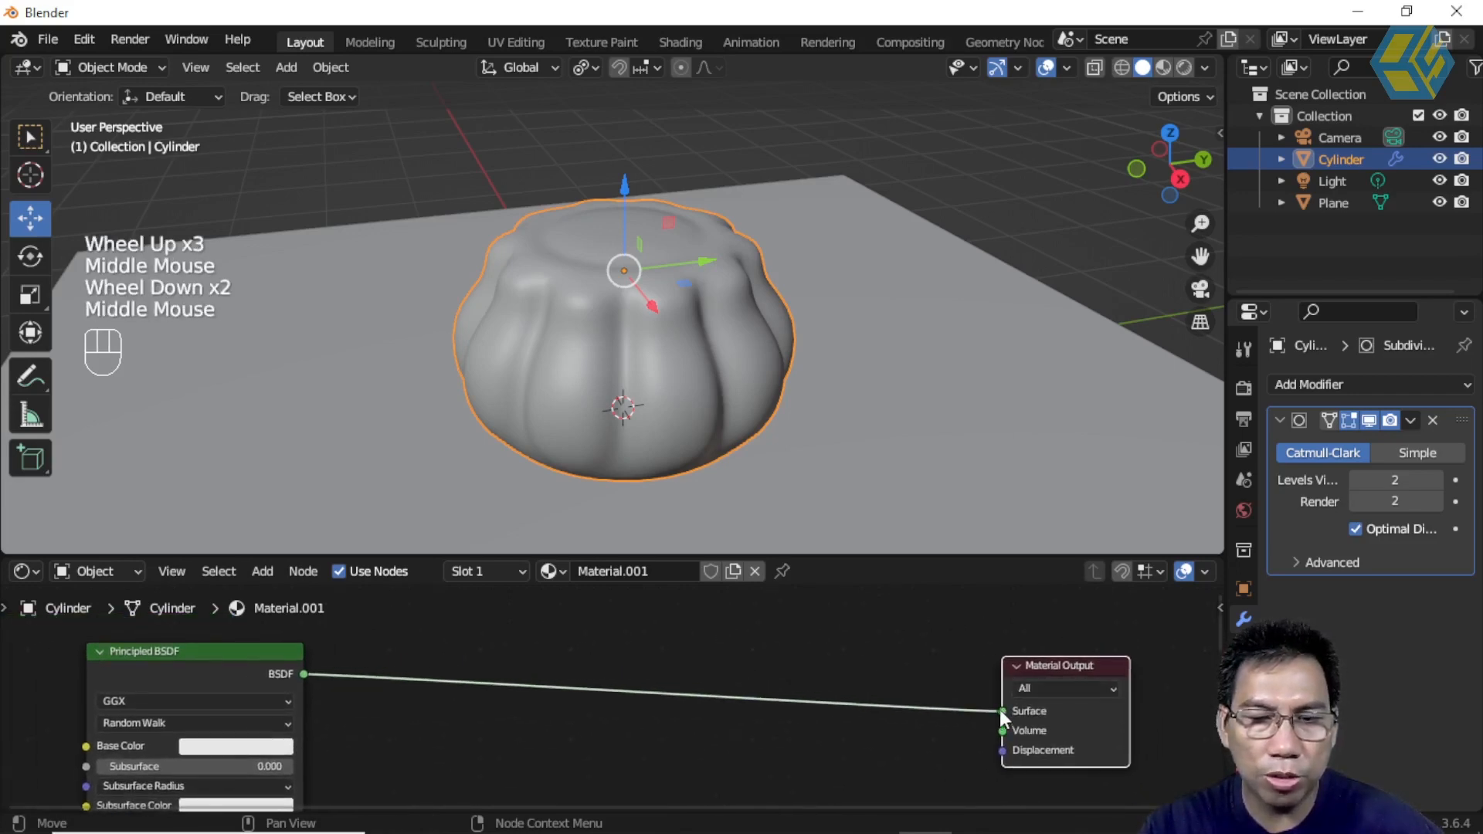
left_click_drag(1001, 710, 827, 711)
left_click_drag(1049, 672, 1058, 658)
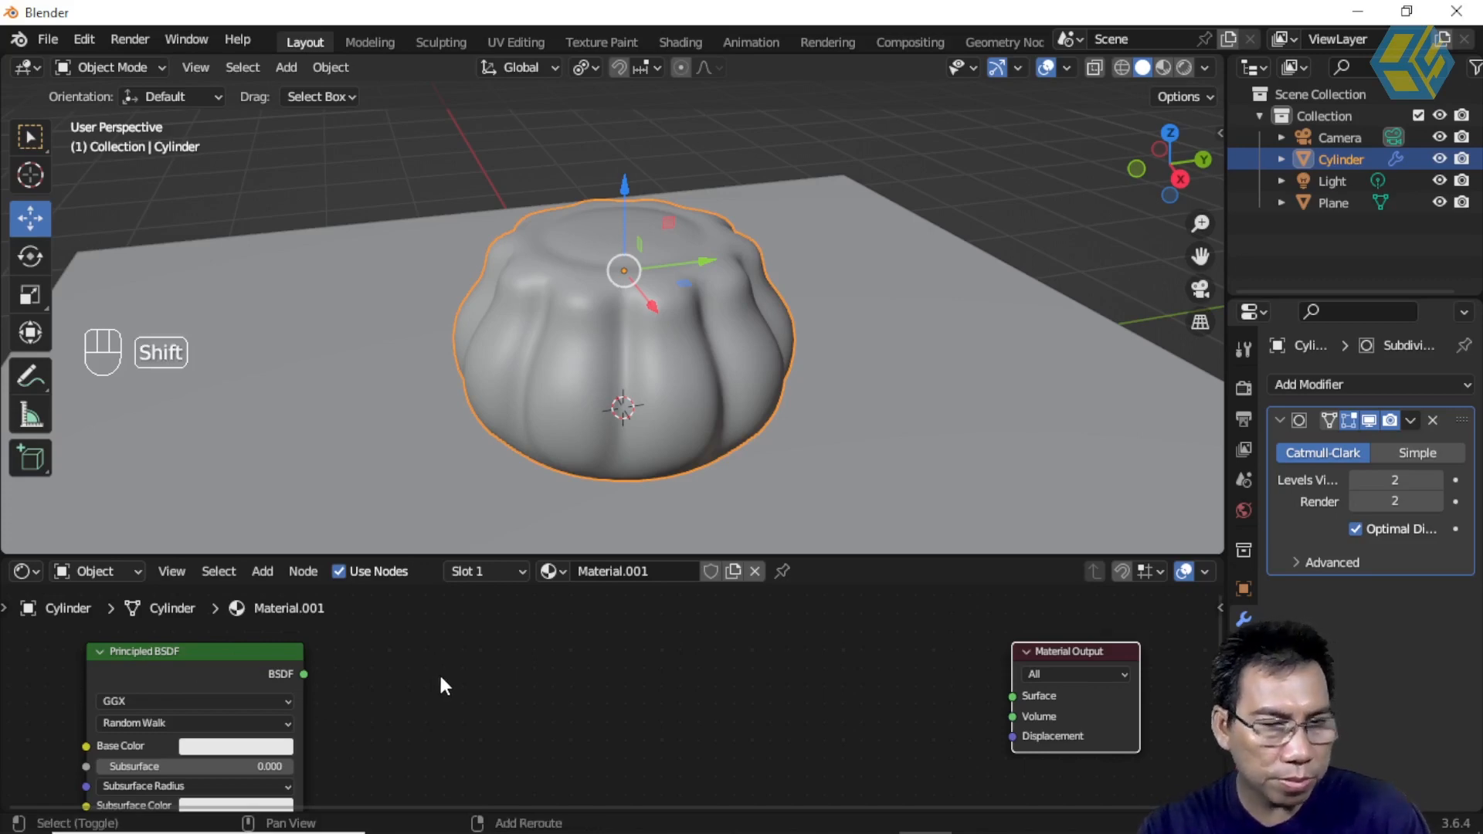
Add a Shader to RGB node beside the Principled BSDF and bring the Material Output node a little closer.
key("shift+a")
left_click(396, 579)
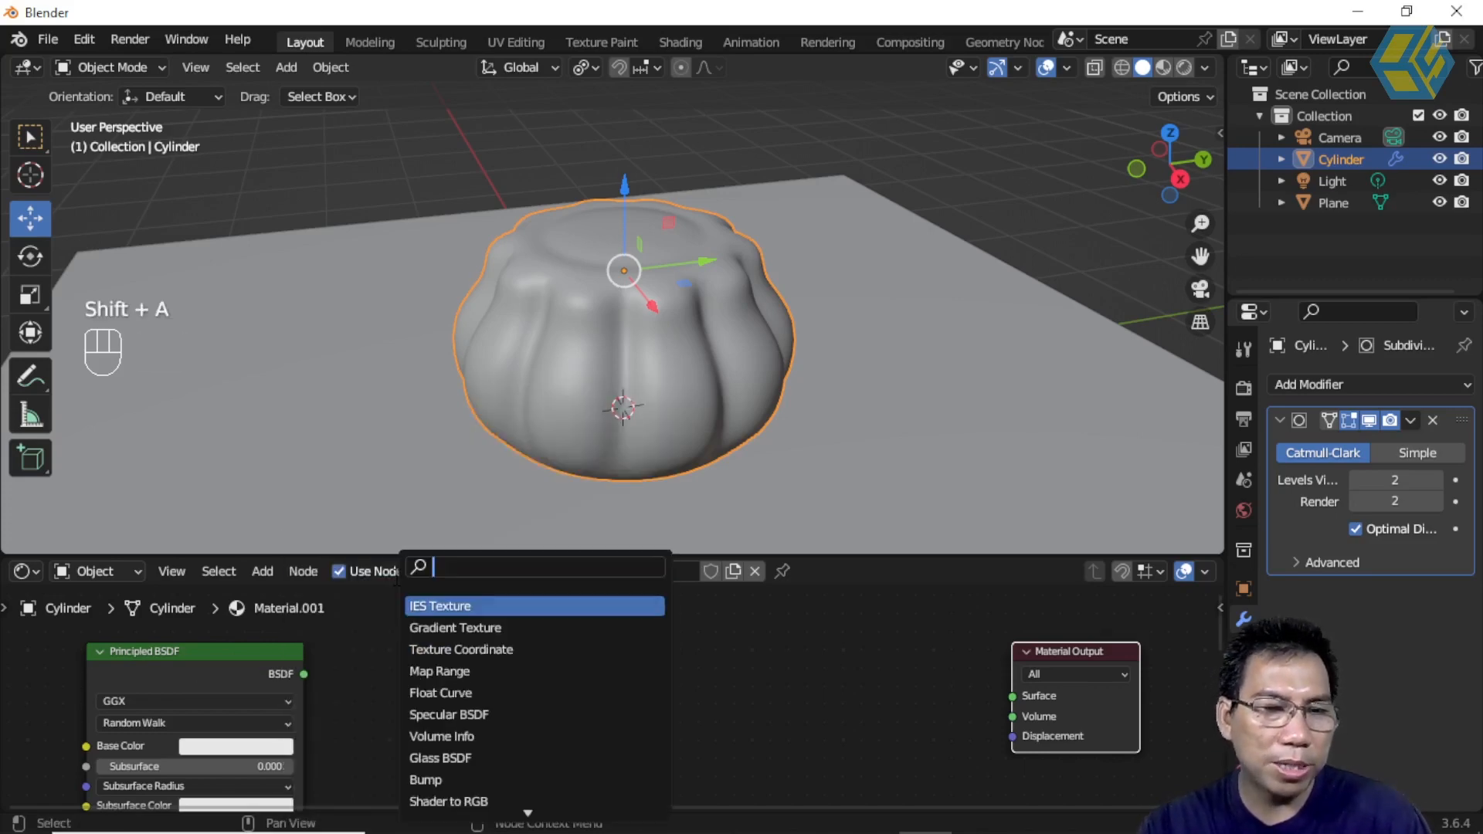
type("sha")
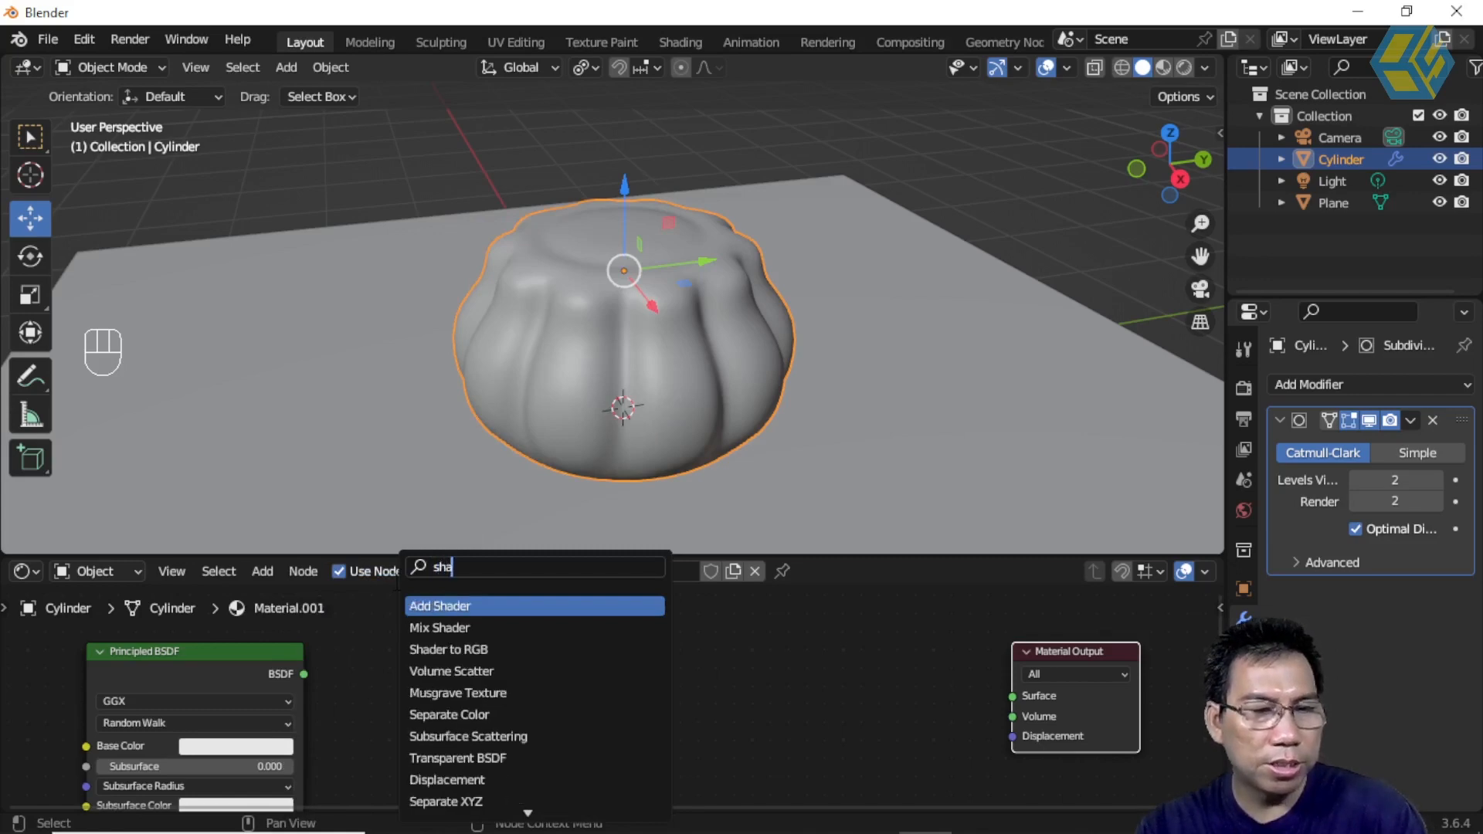
left_click(452, 650)
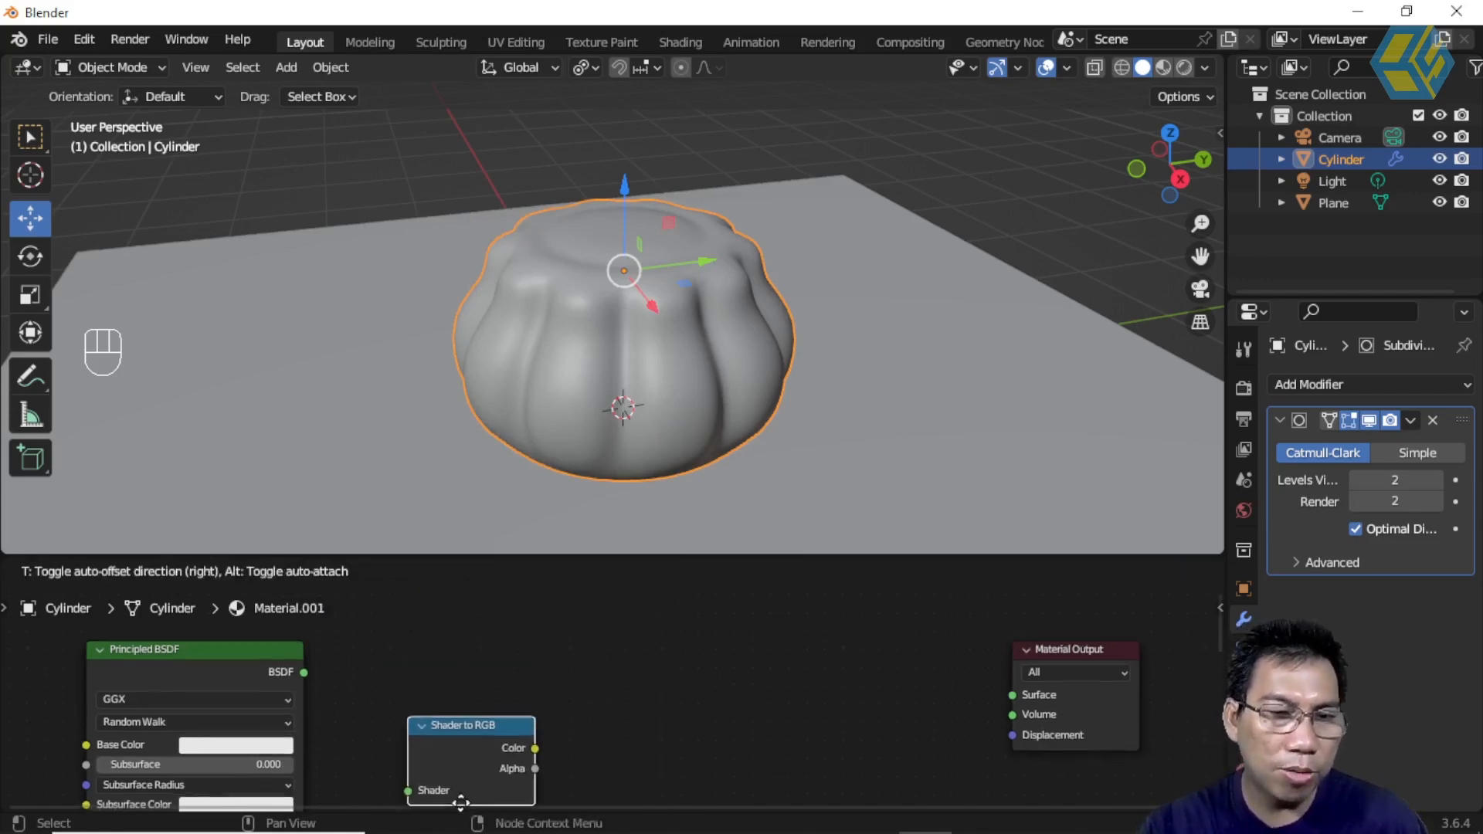
left_click(510, 692)
middle_click_drag(649, 689, 653, 746)
left_click_drag(1080, 637, 1004, 655)
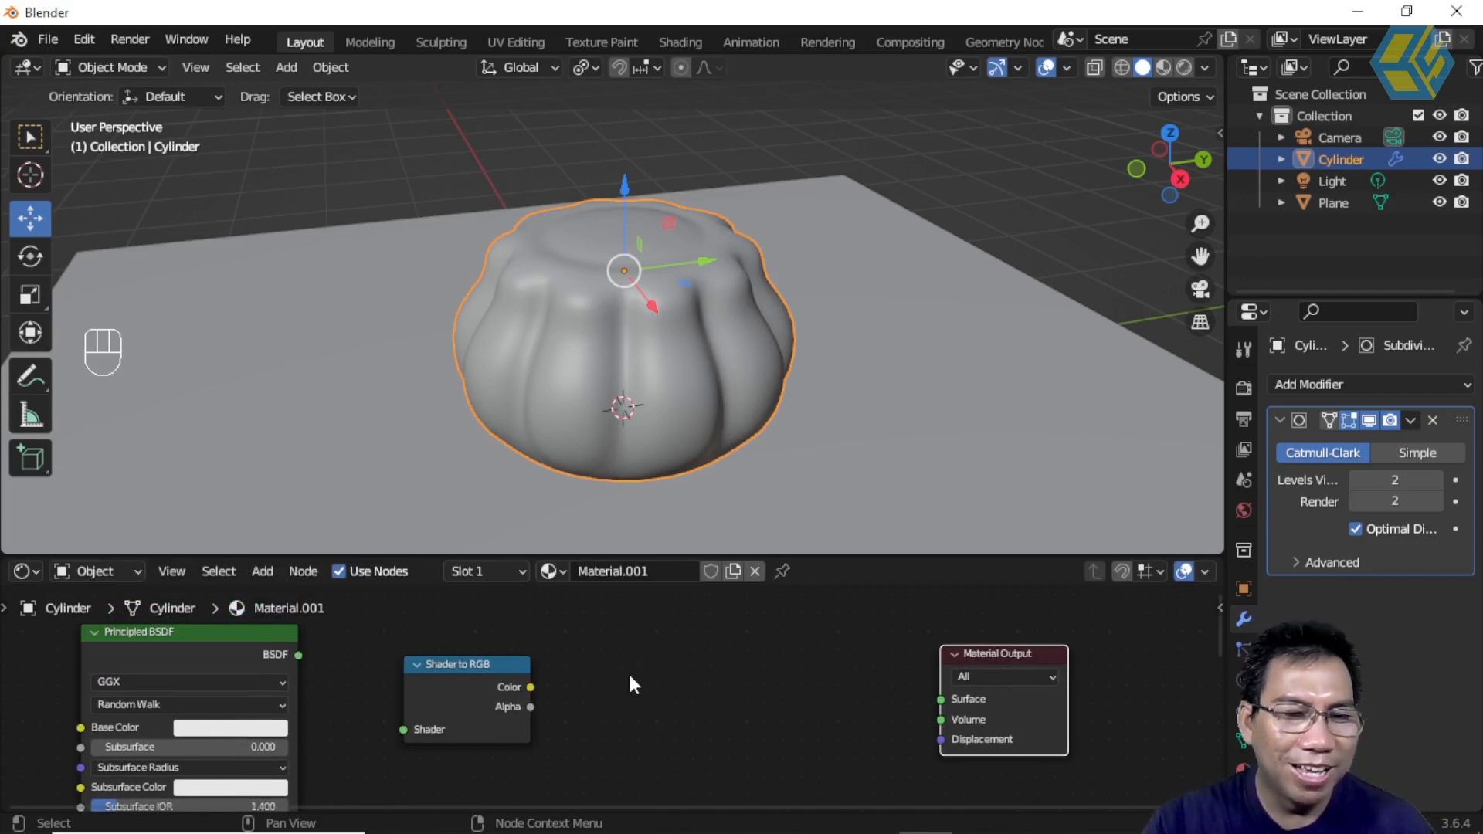
Add a Color Ramp node between Shader to RGB and Material Output, and align the two converter nodes.
key("shift+a")
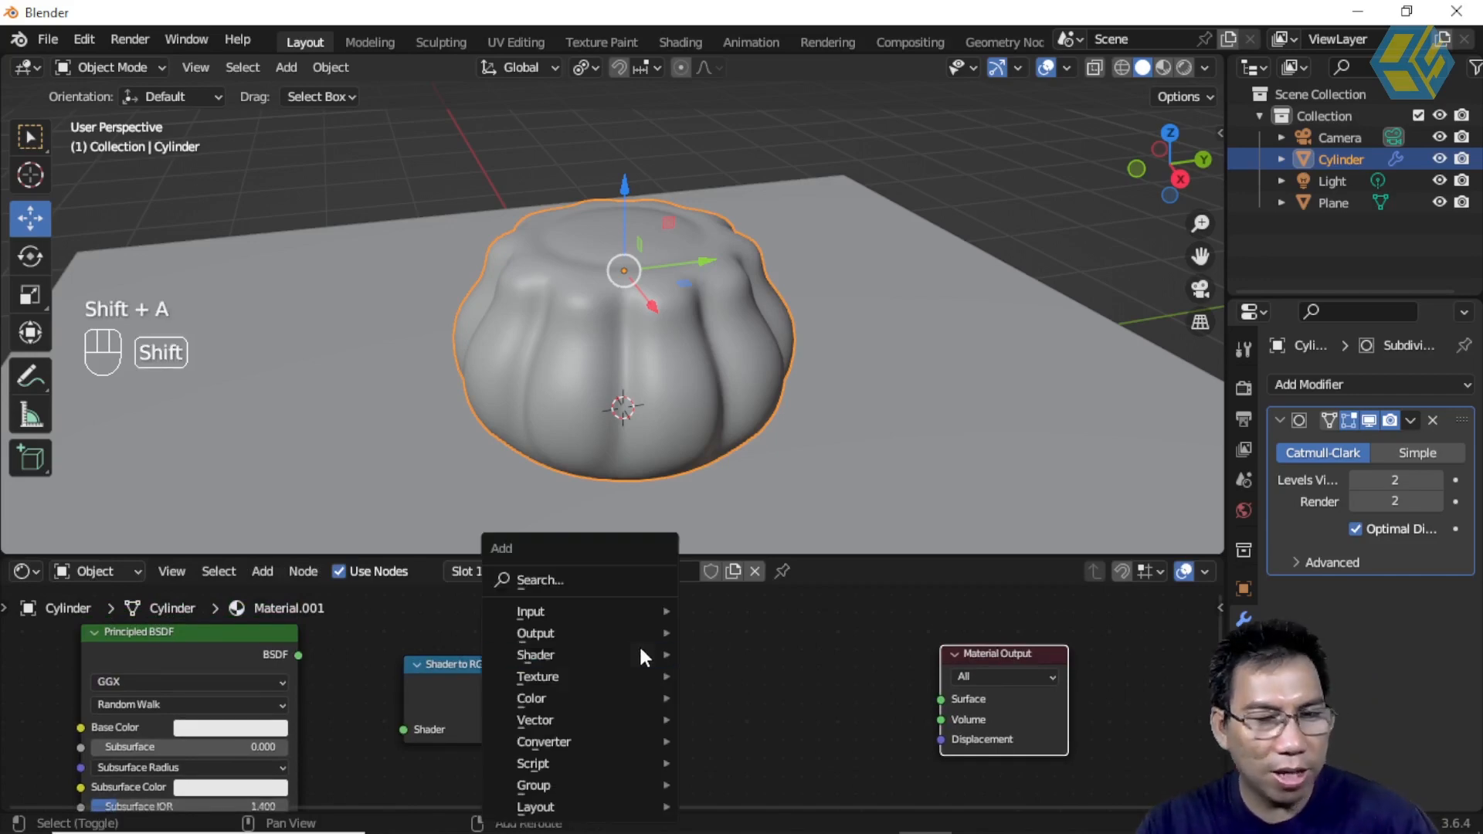
left_click(597, 581)
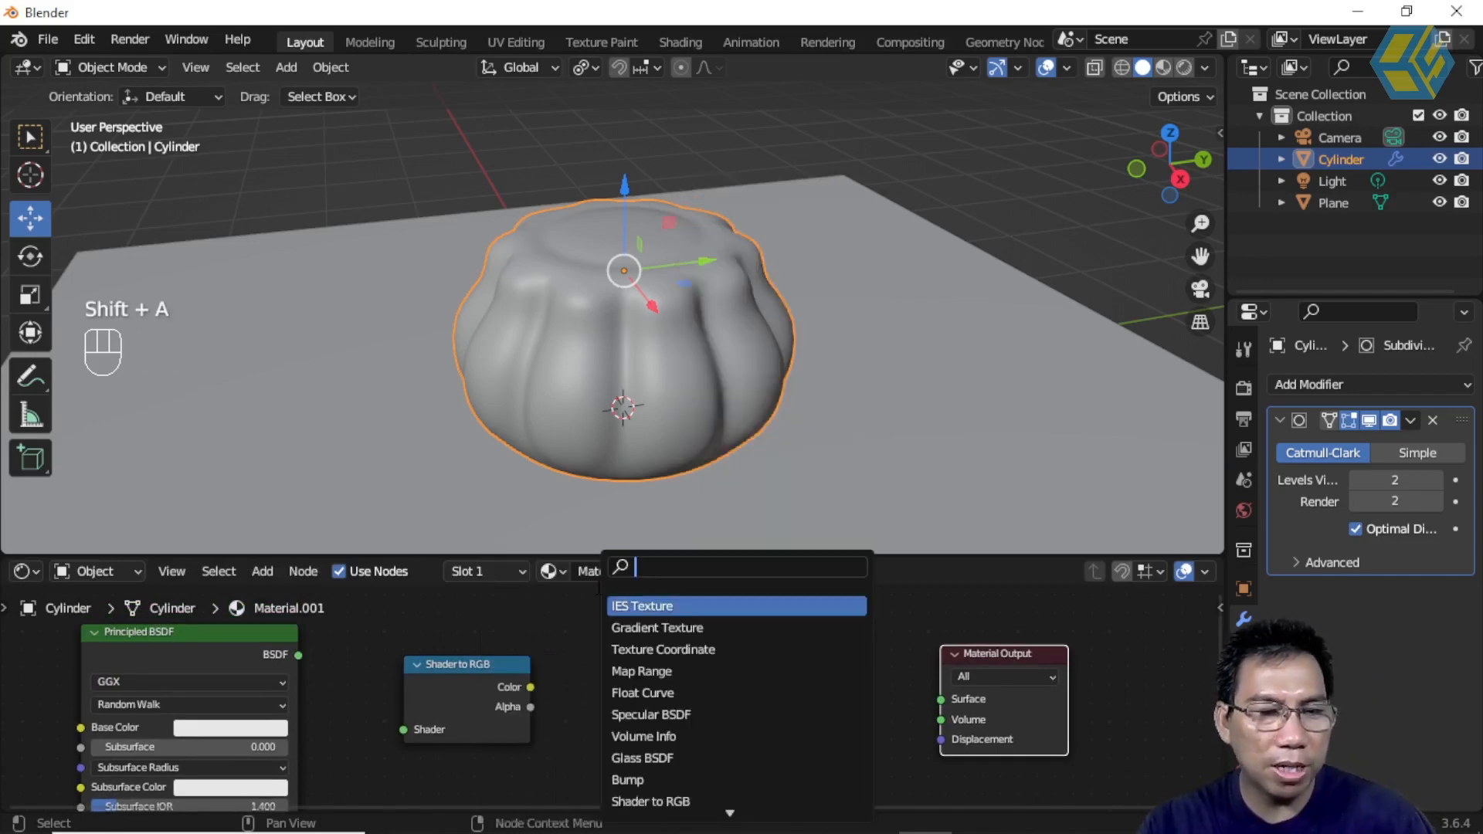
type("co")
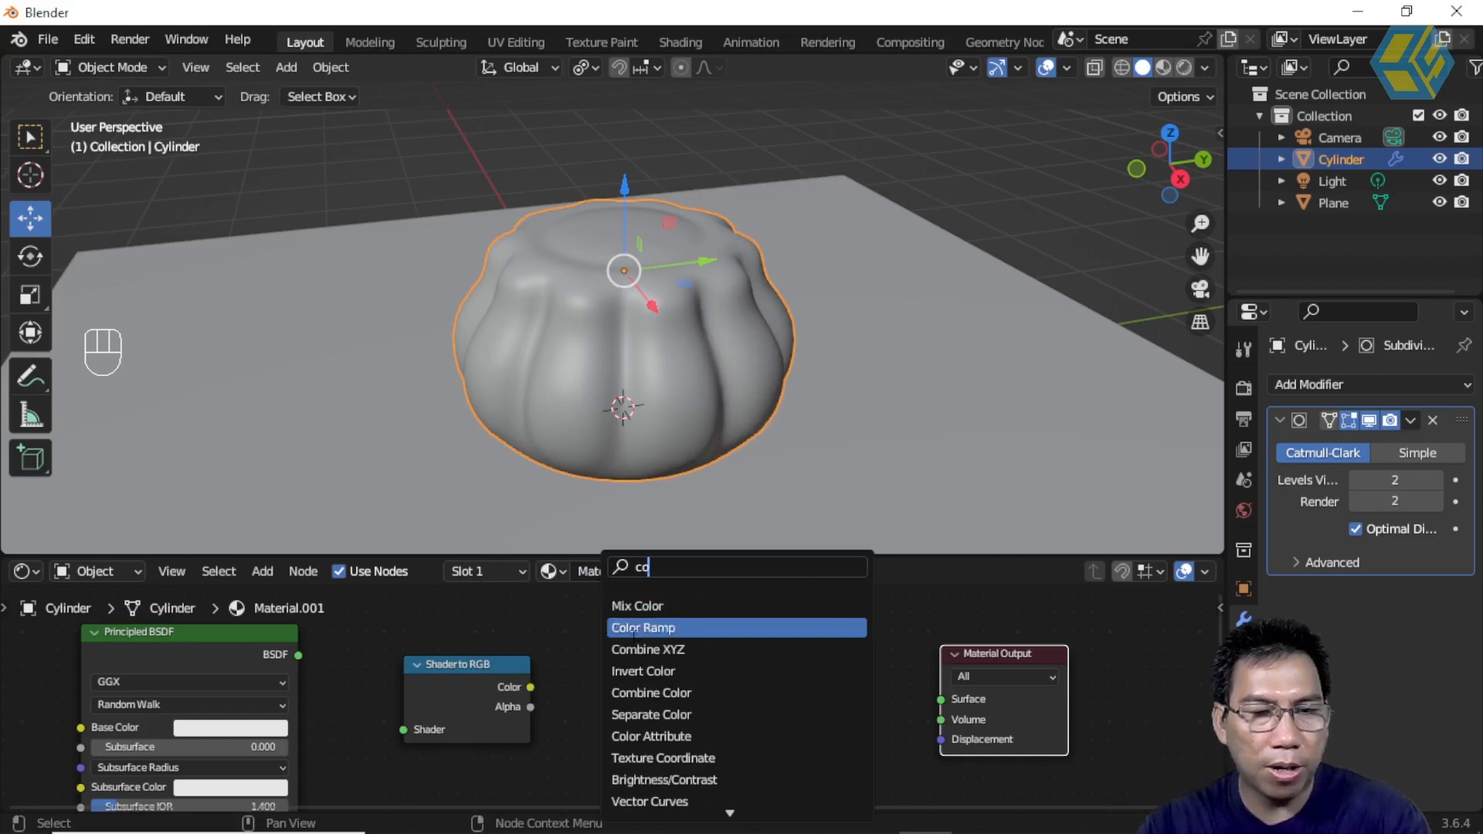
left_click(645, 628)
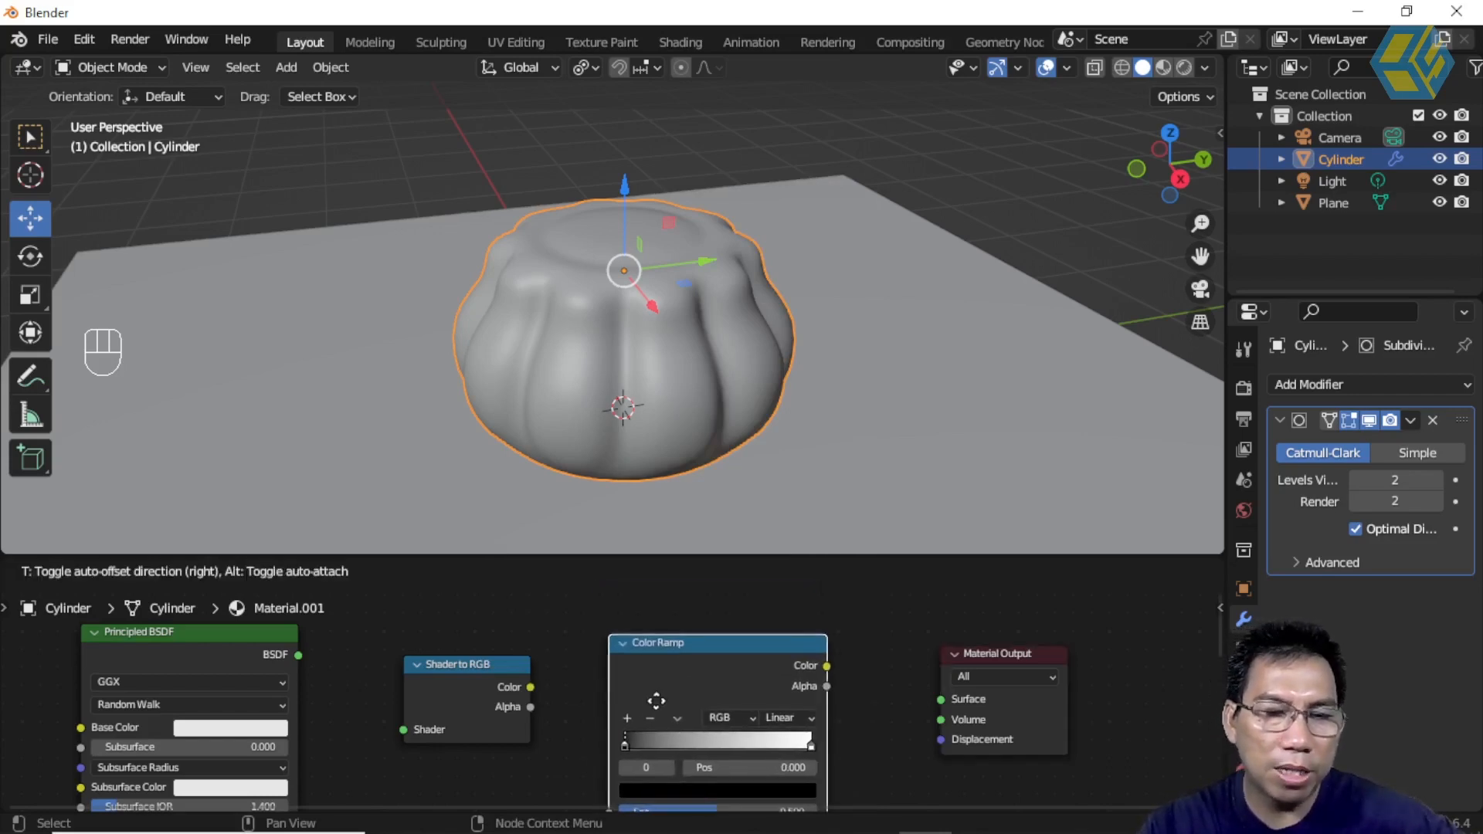
left_click(656, 672)
left_click_drag(505, 666, 492, 657)
left_click_drag(675, 641, 677, 630)
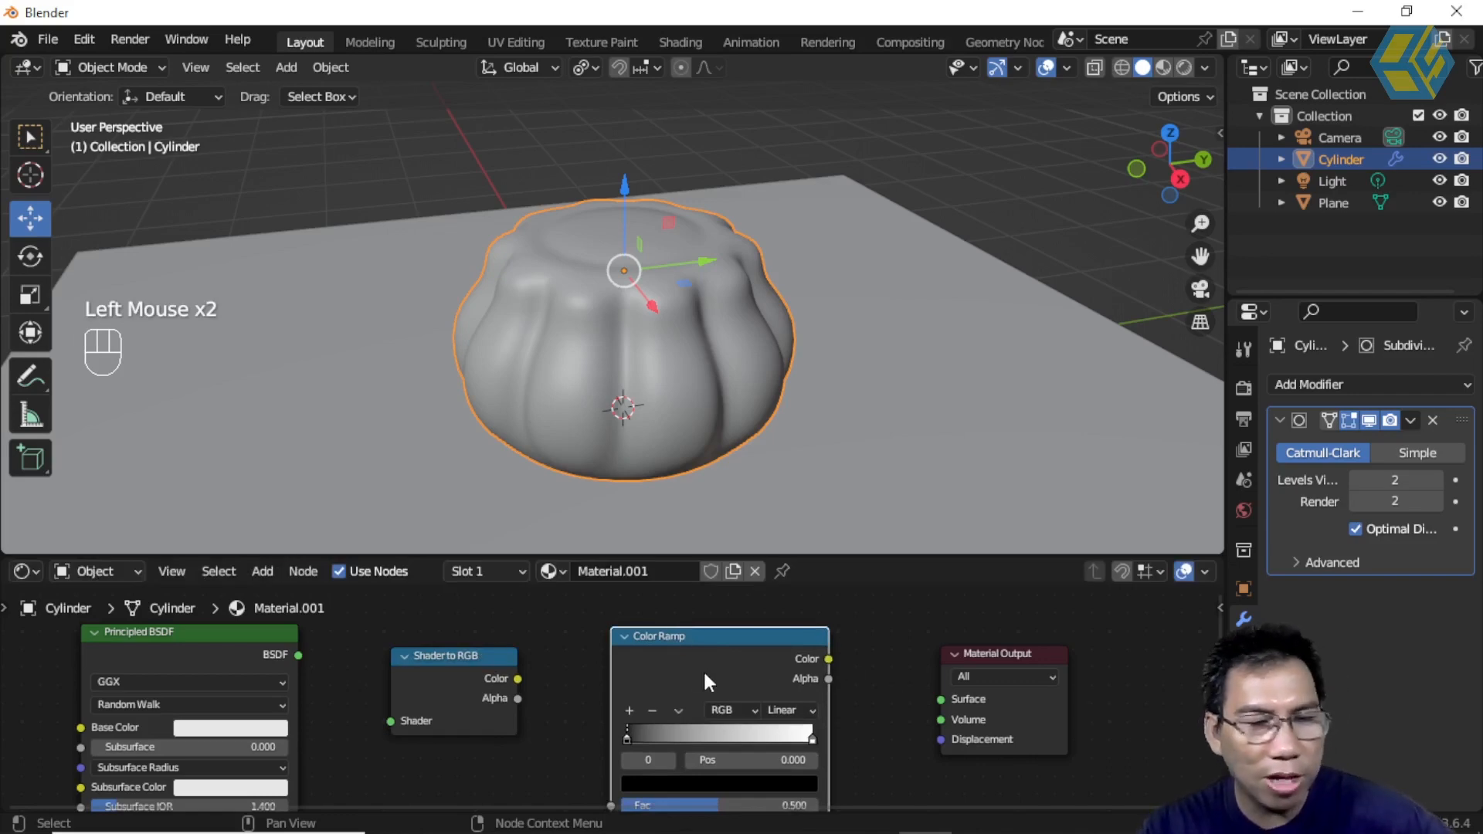
Link the Principled BSDF into Shader to RGB, its Color into the Color Ramp's Fac, and the ramp's Color into the Material Output's Surface.
left_click_drag(299, 656, 390, 720)
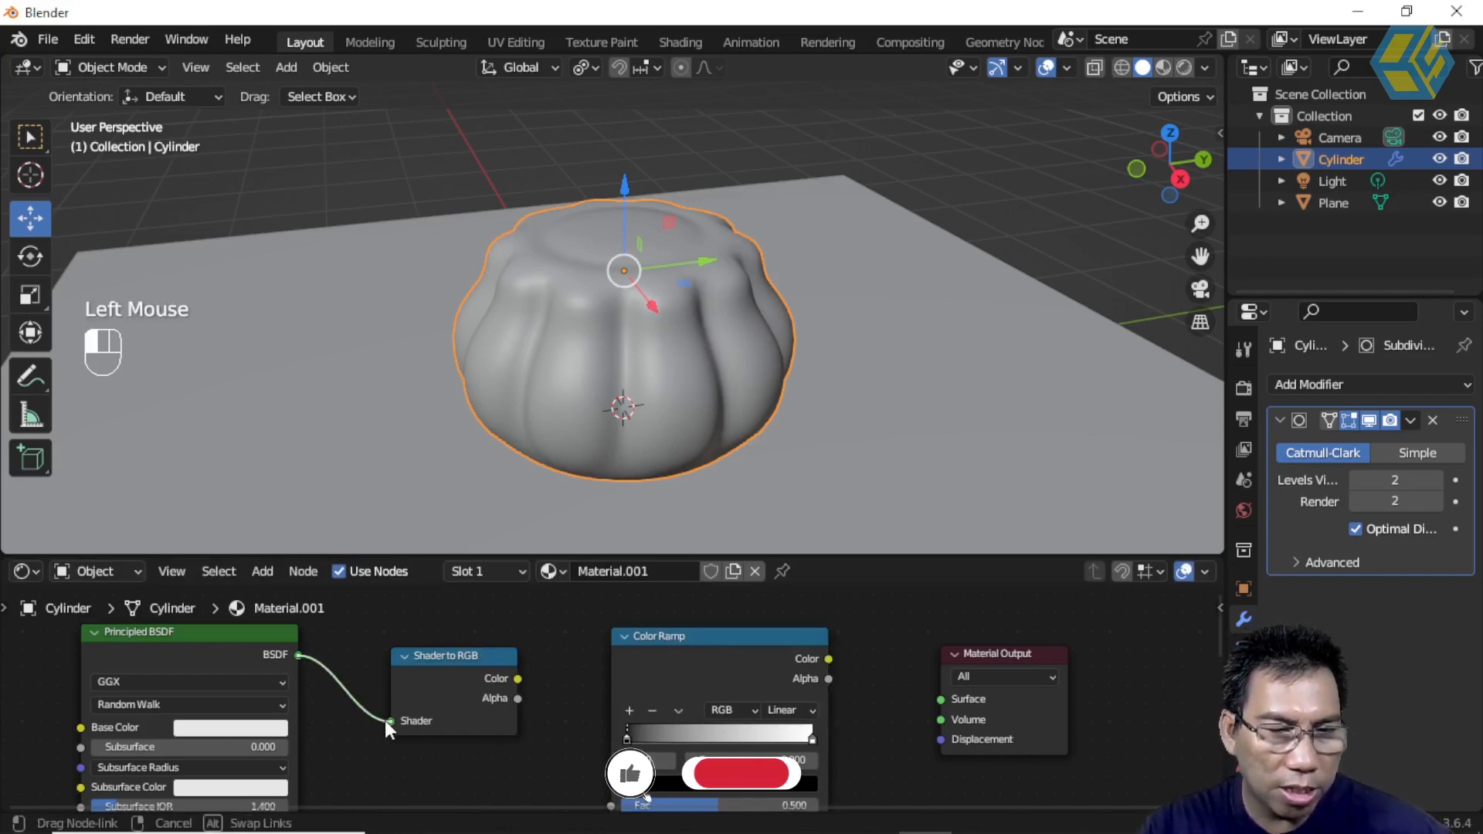
left_click_drag(517, 678, 607, 632)
scroll(726, 645, "up", 2)
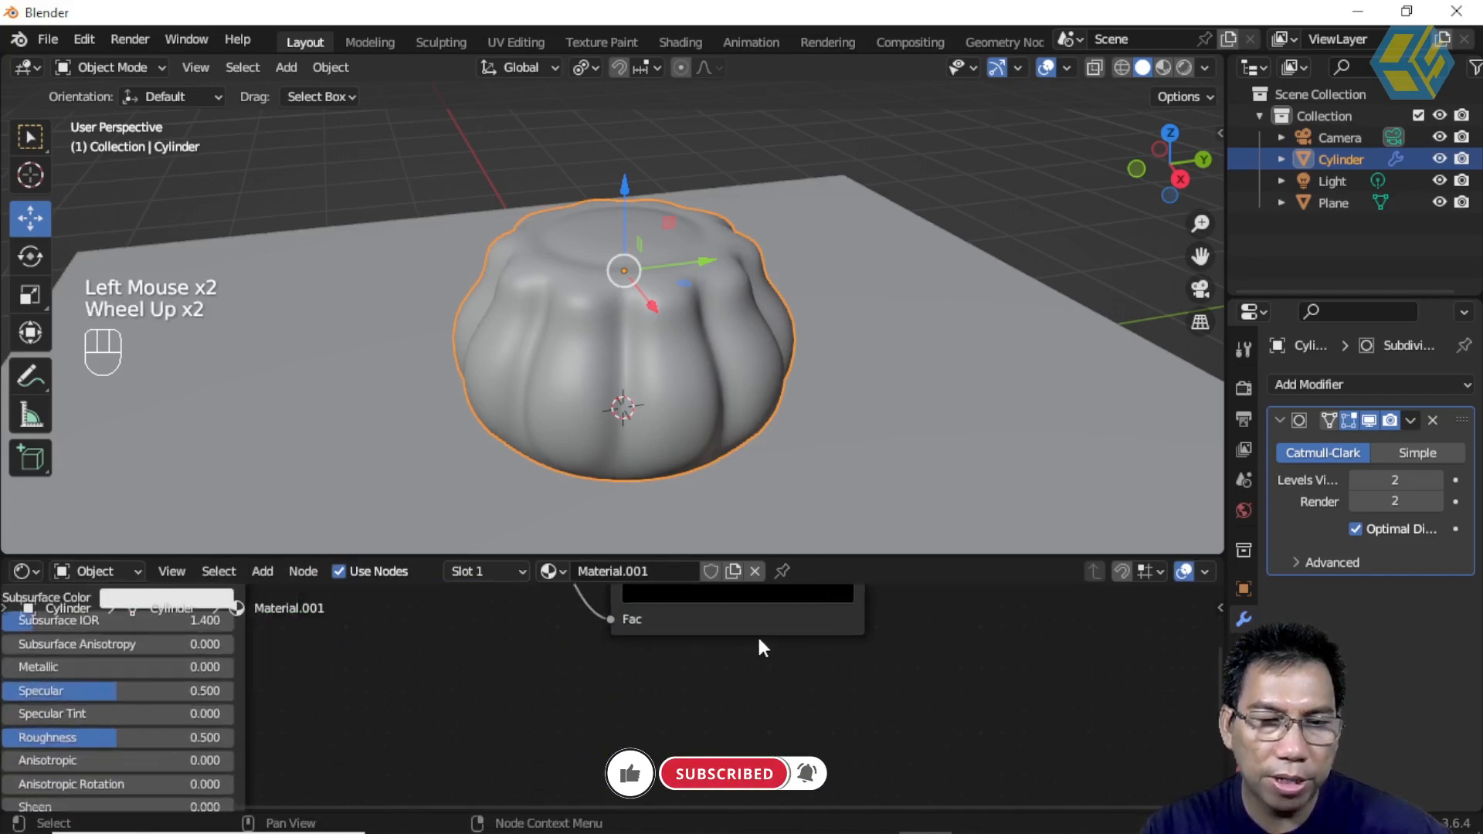
scroll(761, 632, "down", 2)
middle_click_drag(763, 634, 741, 788)
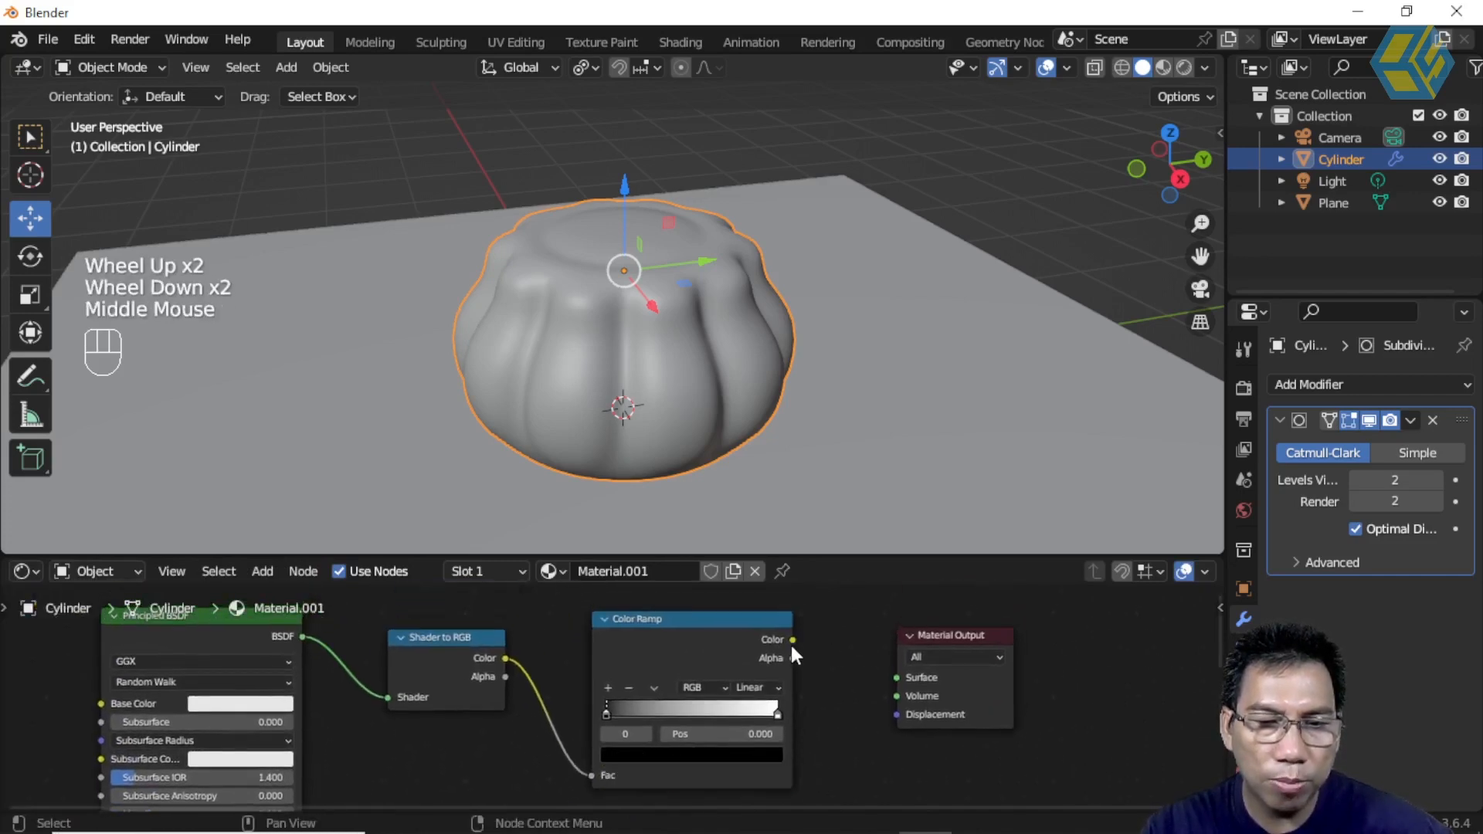
left_click_drag(791, 641, 888, 680)
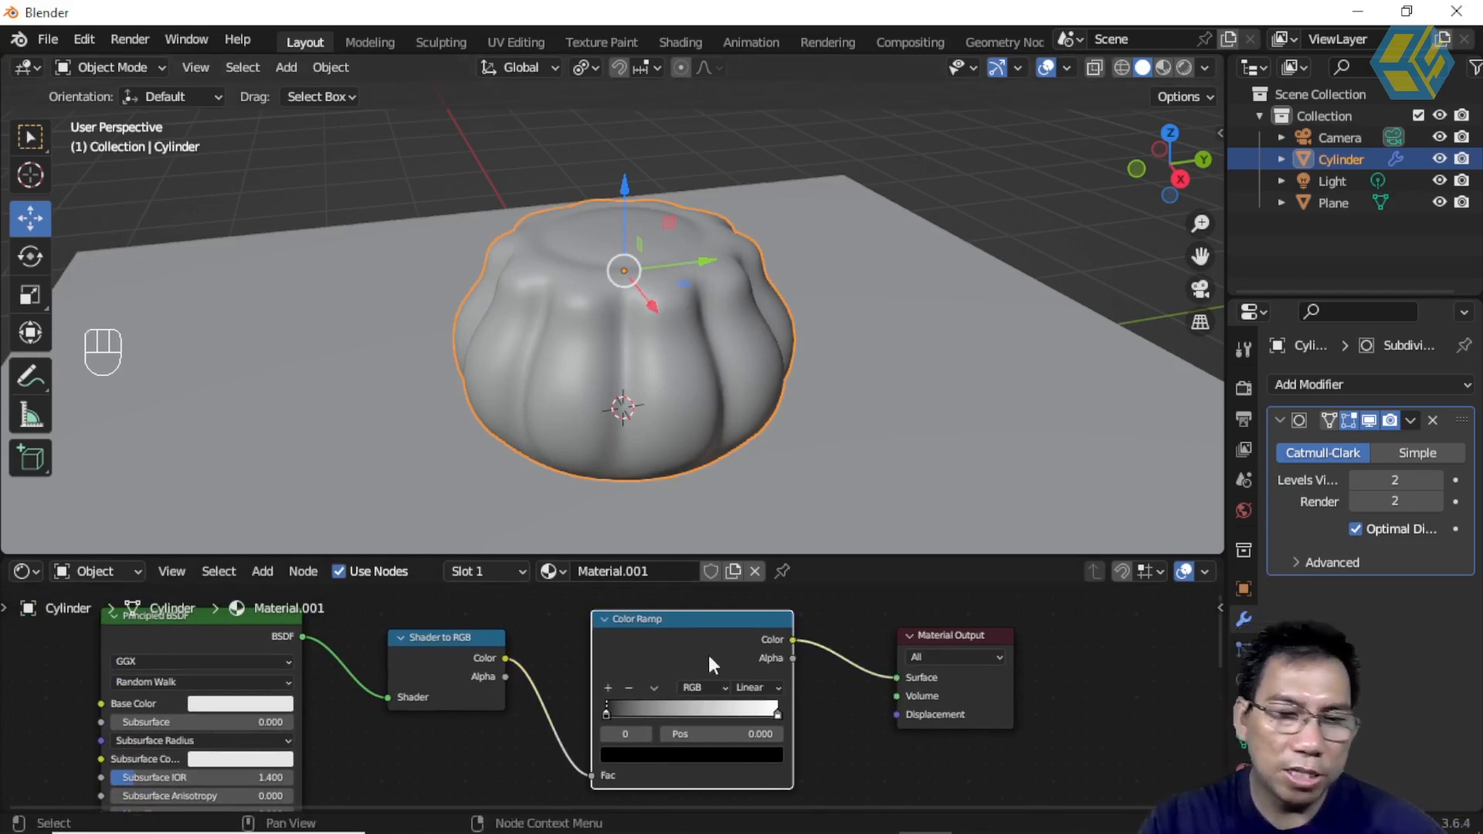
Move the Shader to RGB and Color Ramp nodes closer to the Principled BSDF, leaving space before Material Output.
scroll(739, 646, "up", 1)
middle_click_drag(745, 656, 754, 665)
scroll(461, 652, "down", 1)
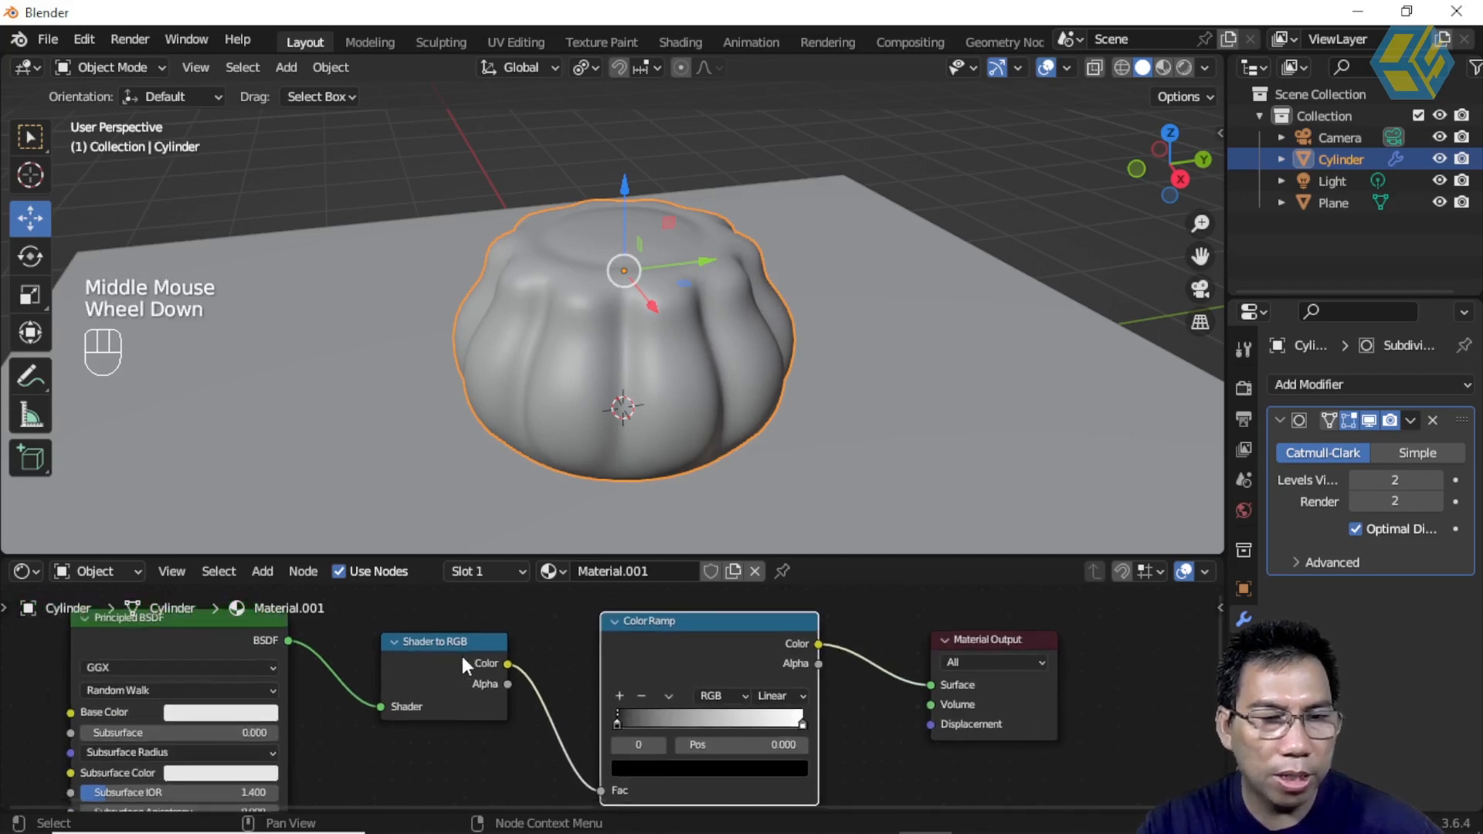
left_click_drag(460, 642, 420, 642)
left_click_drag(726, 642, 641, 649)
left_click_drag(1018, 628, 962, 639)
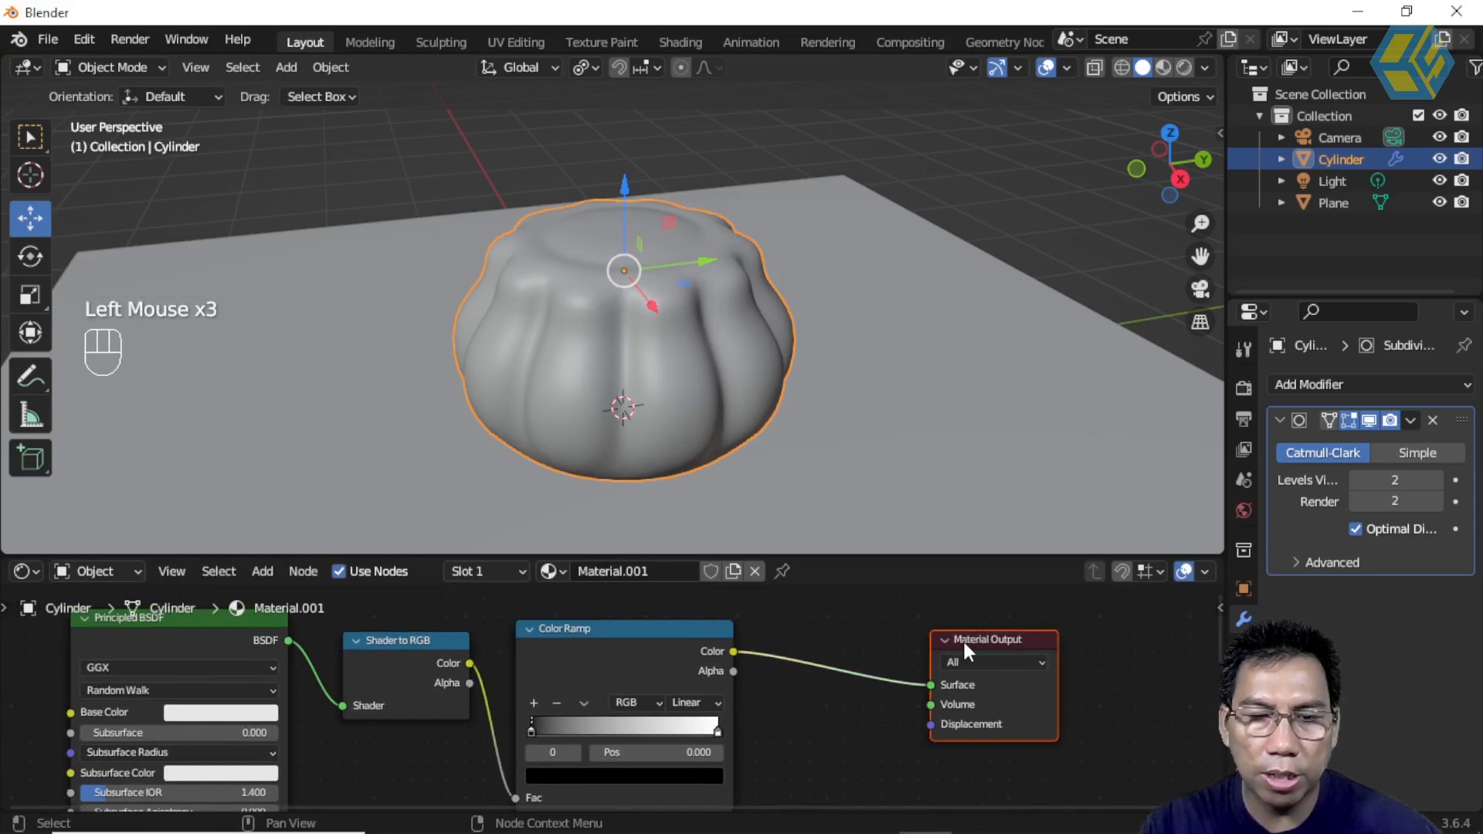
Move the Material Output node closer to the Color Ramp node.
left_click(945, 639)
left_click(977, 639)
left_click(933, 641)
left_click(947, 639)
left_click_drag(973, 639, 840, 637)
mouse_move(840, 636)
middle_mouse_down()
mouse_move(953, 624)
mouse_move(894, 616)
mouse_move(863, 640)
middle_mouse_up()
scroll(953, 623, "up", 1)
scroll(953, 623, "up", 1)
scroll(817, 626, "up", 1)
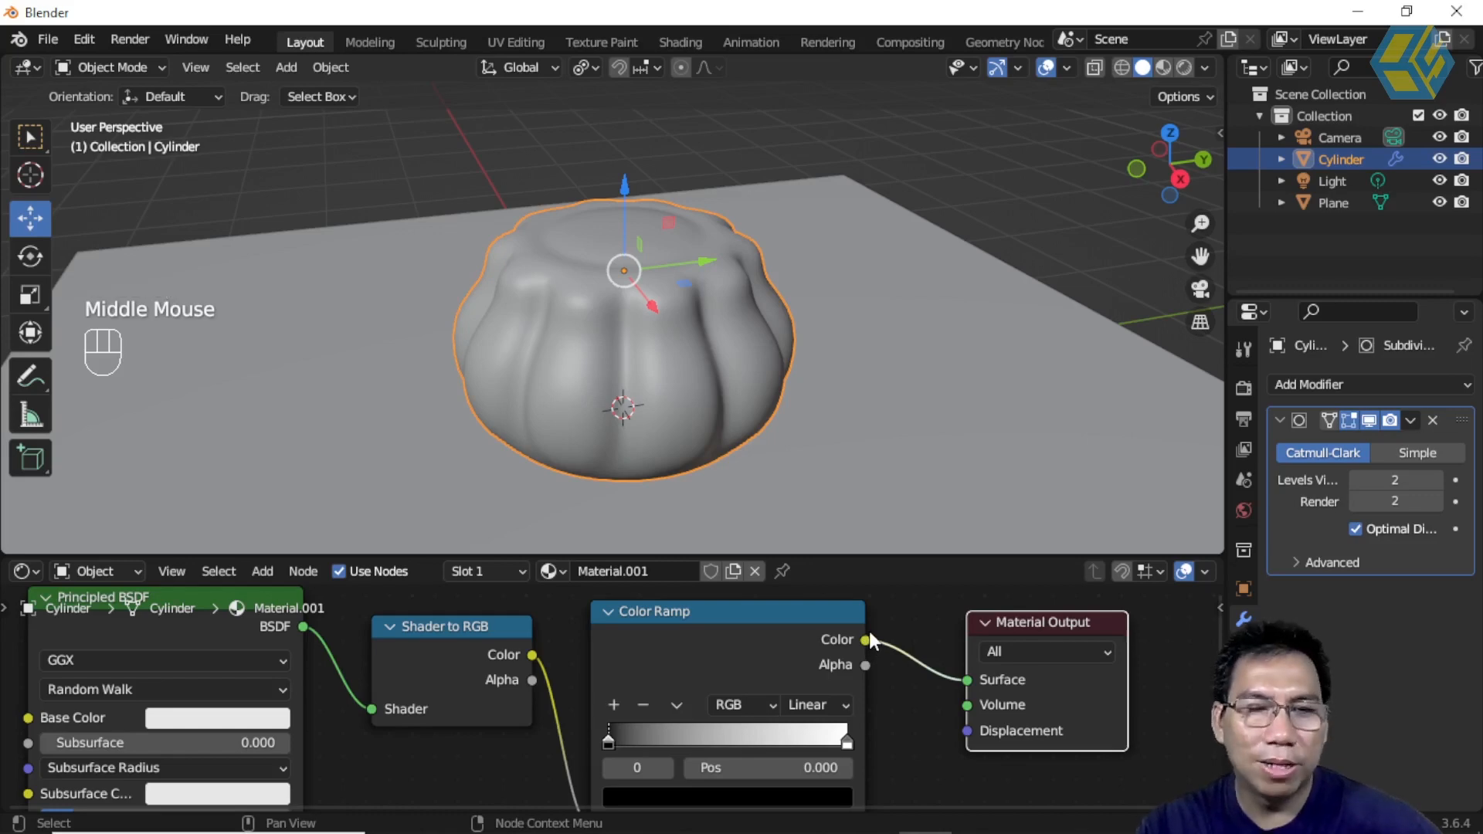
Switch to Snipping Tool to review the highlighted comment about 2D-style shading for 3D animation, and return to Blender.
left_click(1078, 818)
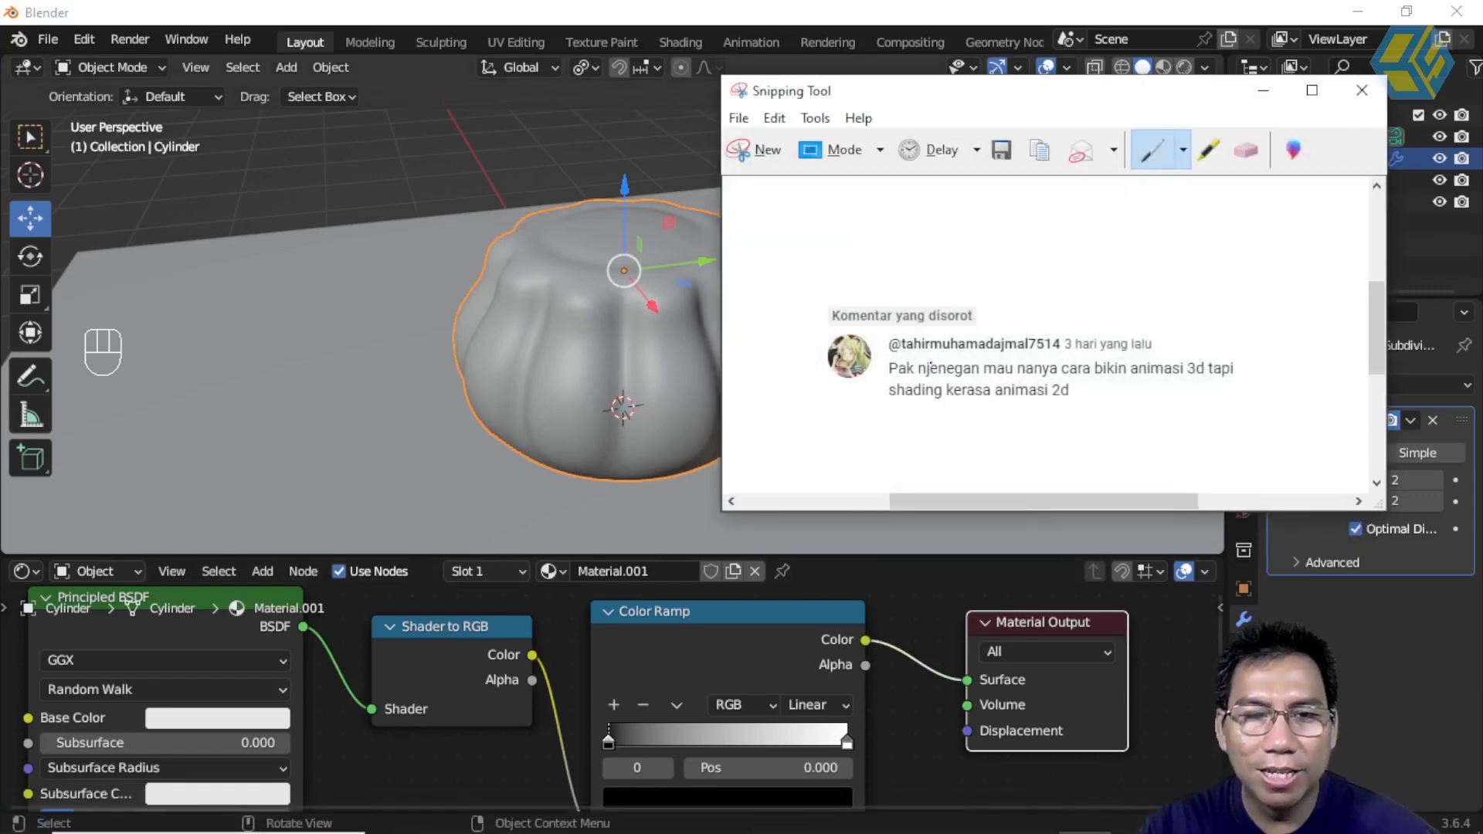
left_click(934, 605)
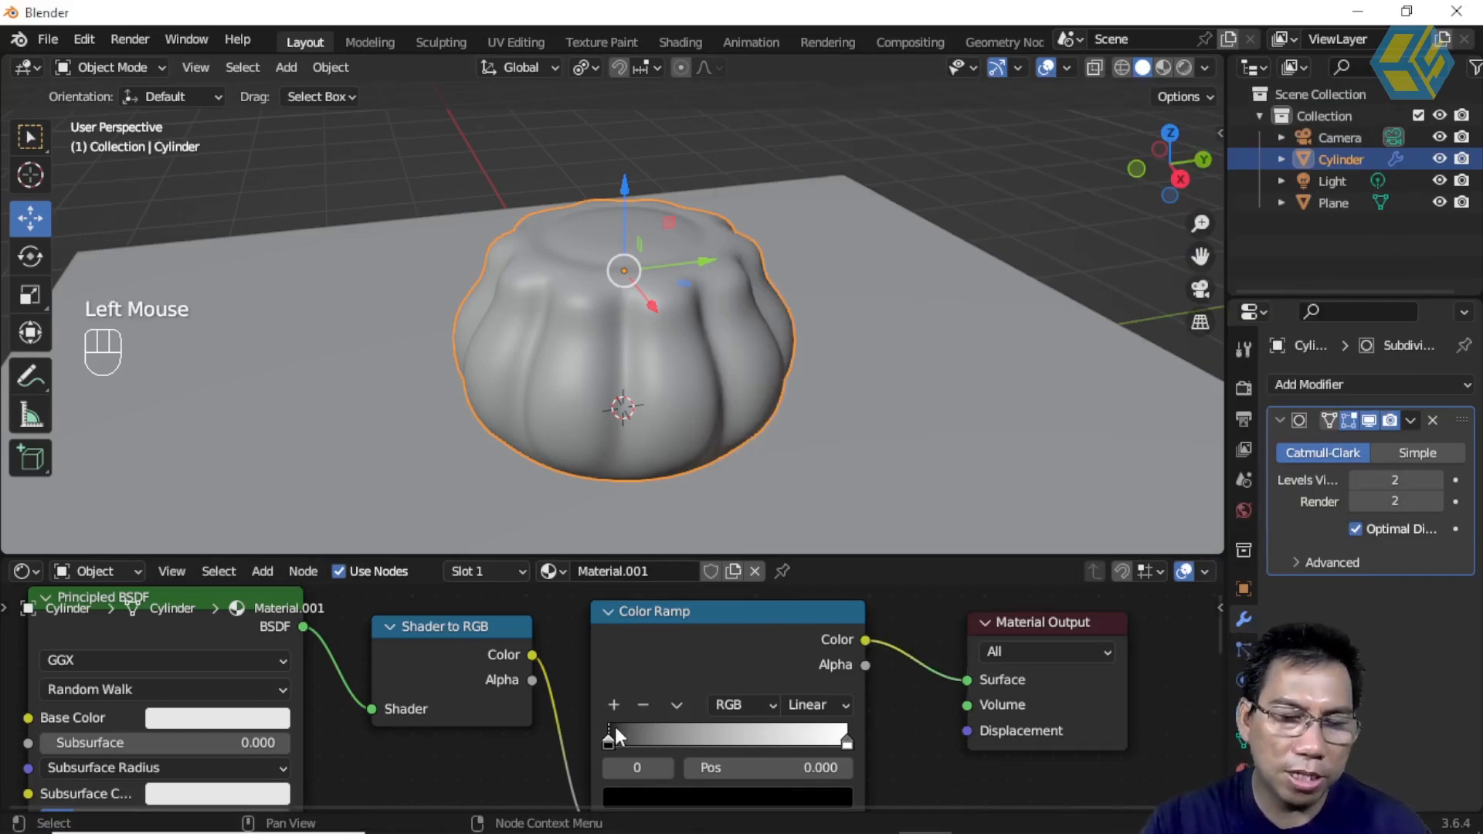
Add three stops to the Color Ramp and spread them along the gradient, with the second stop at position 0.270.
left_click(614, 703)
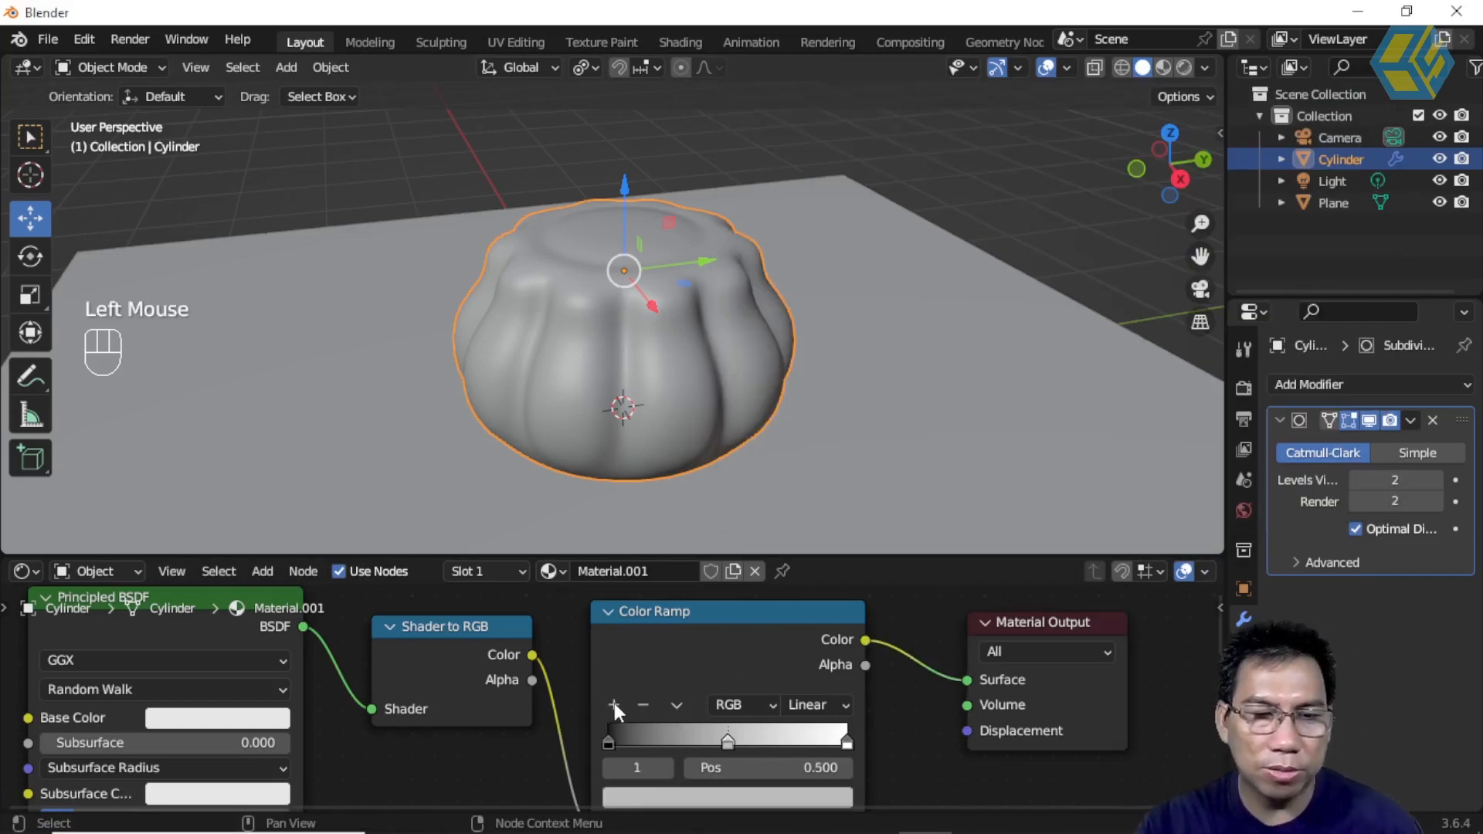
left_click(730, 744)
left_click(613, 705)
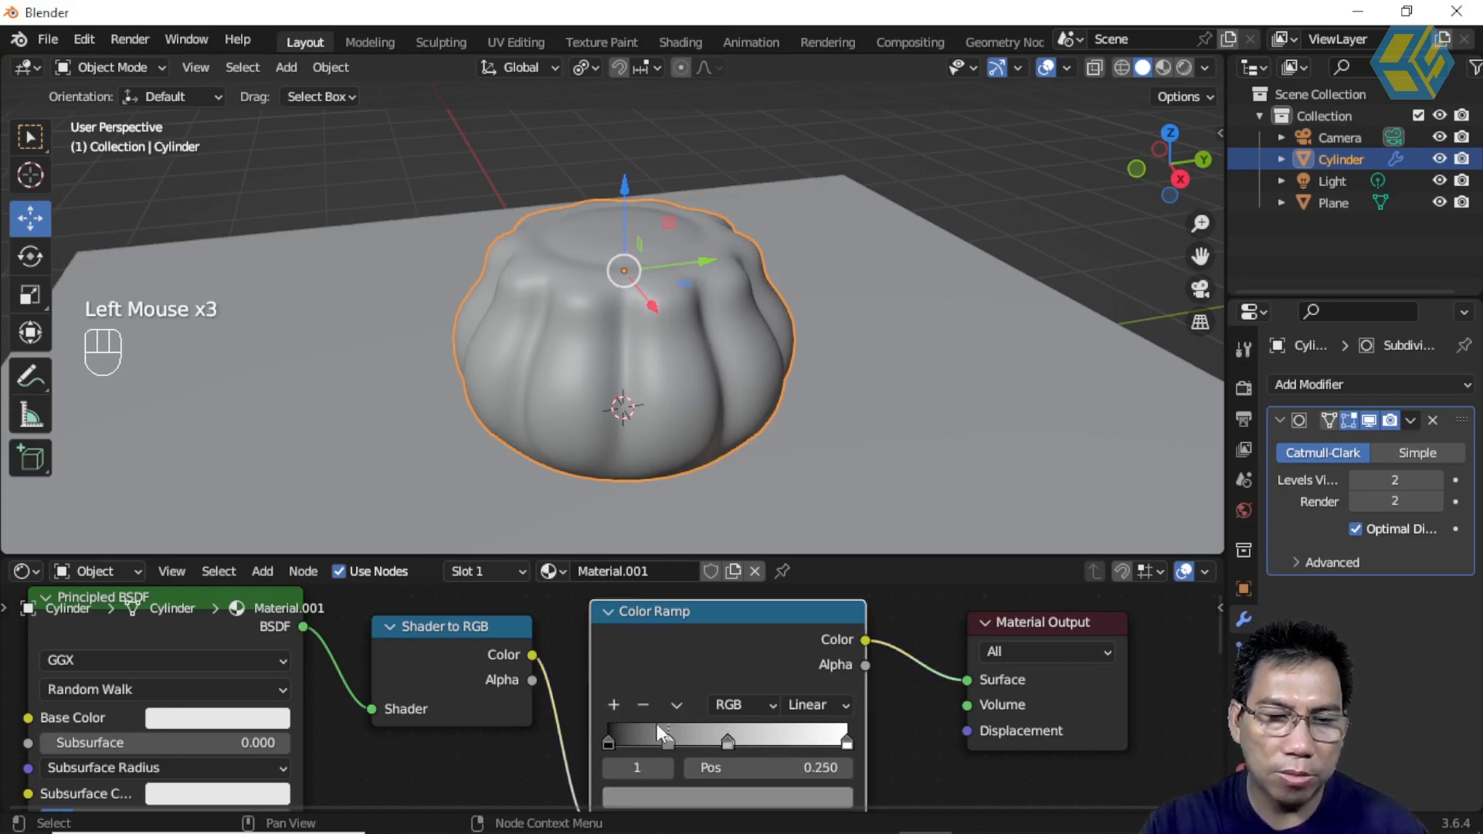
left_click(614, 704)
left_click_drag(730, 744, 802, 745)
mouse_move(670, 743)
left_mouse_down()
mouse_move(708, 745)
mouse_move(661, 734)
mouse_move(716, 747)
mouse_move(668, 743)
left_mouse_up()
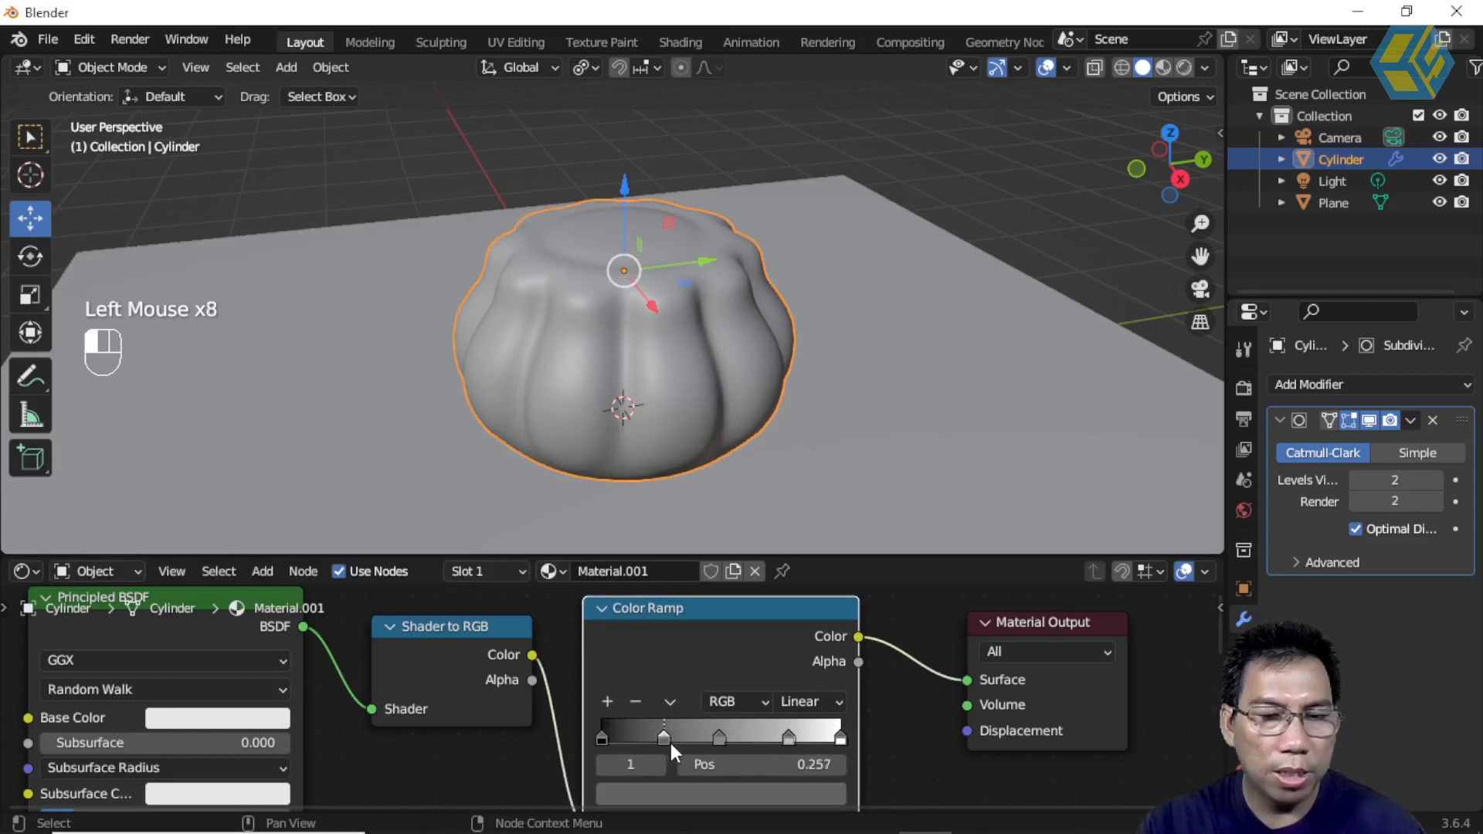
Set the Color Ramp's interpolation to Constant, briefly switching back to Linear to compare the gradient.
left_click(811, 705)
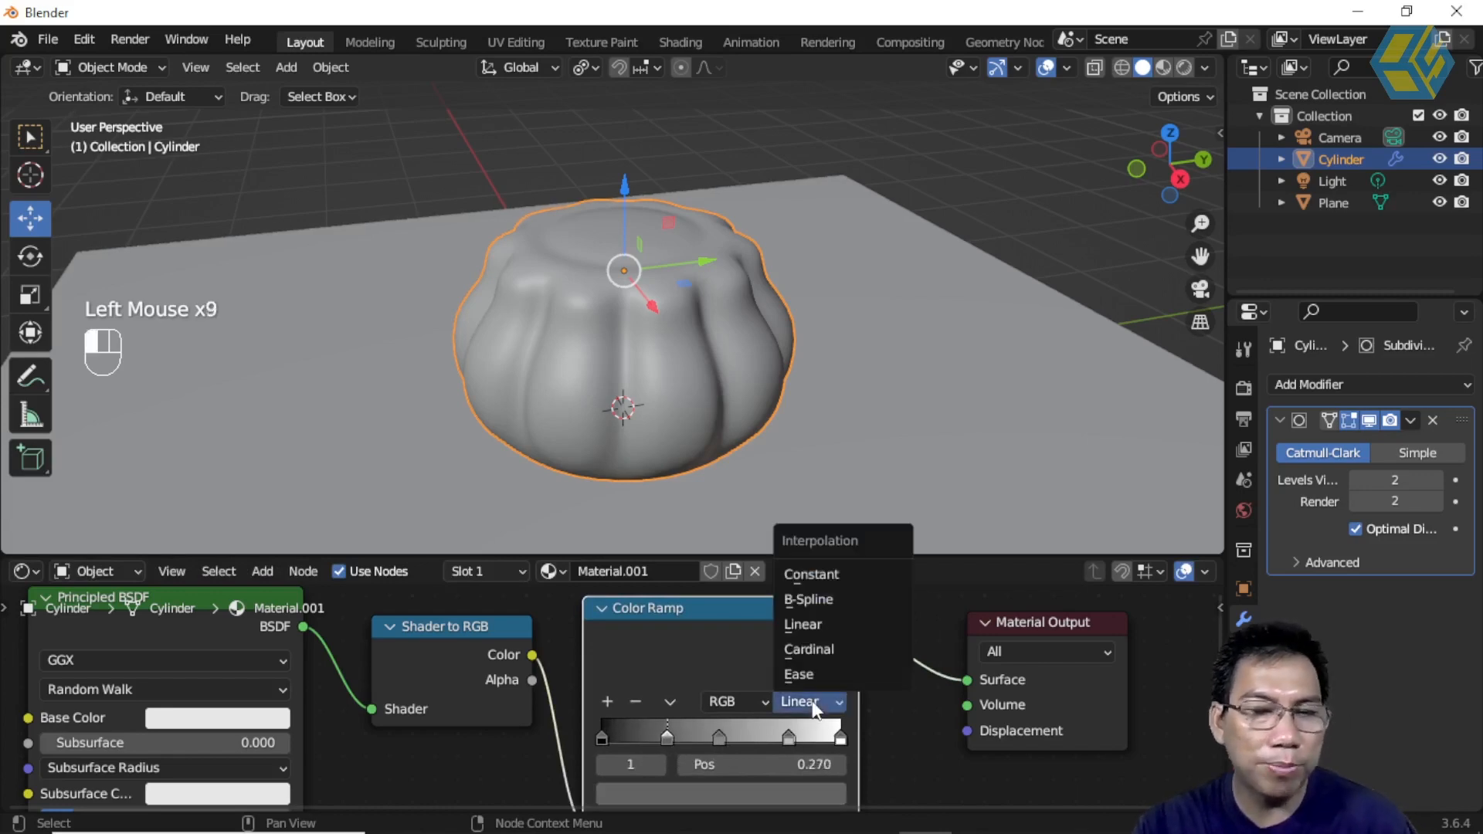
left_click(832, 575)
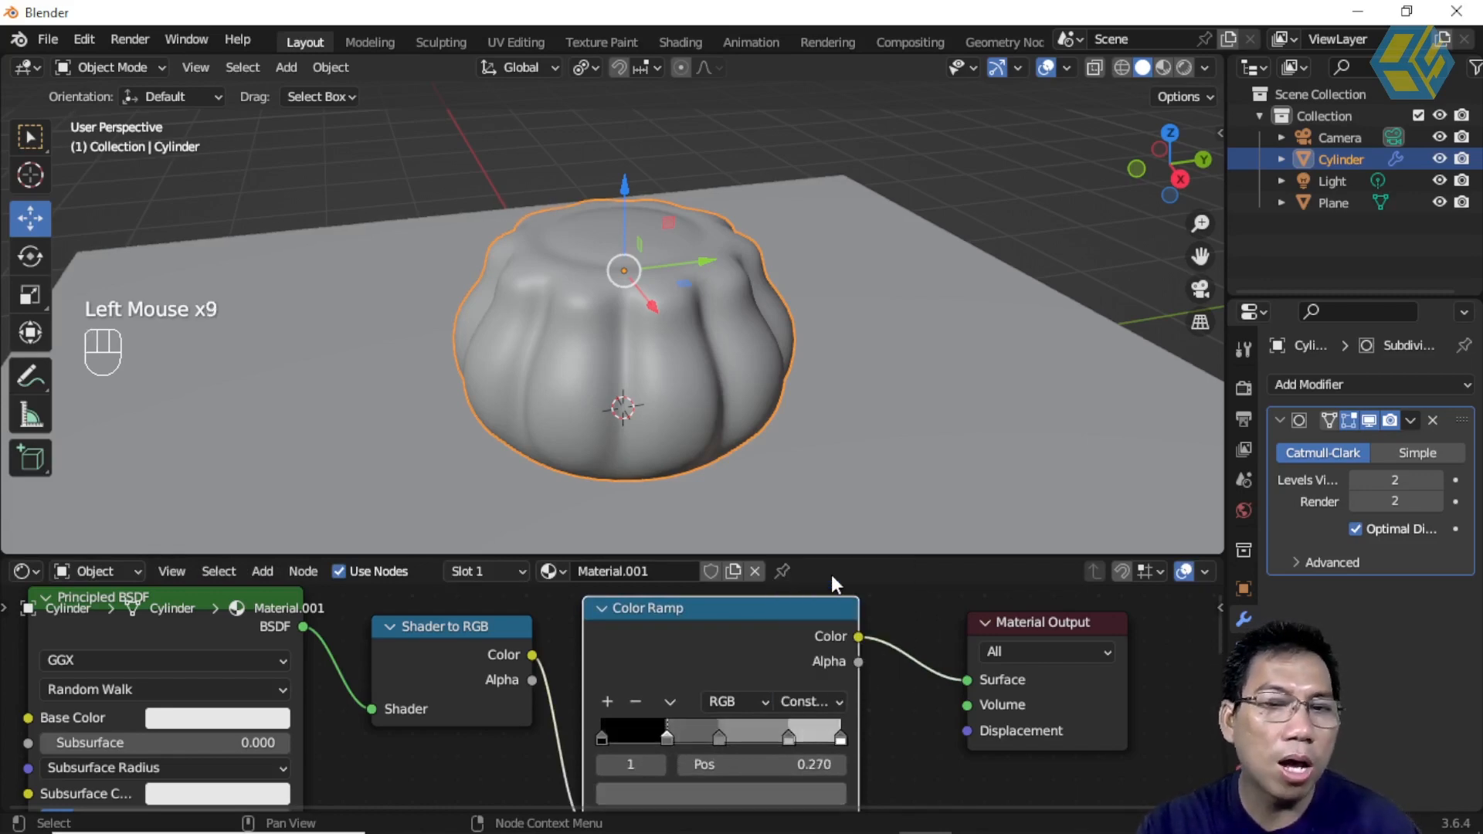
left_click(822, 700)
left_click(822, 624)
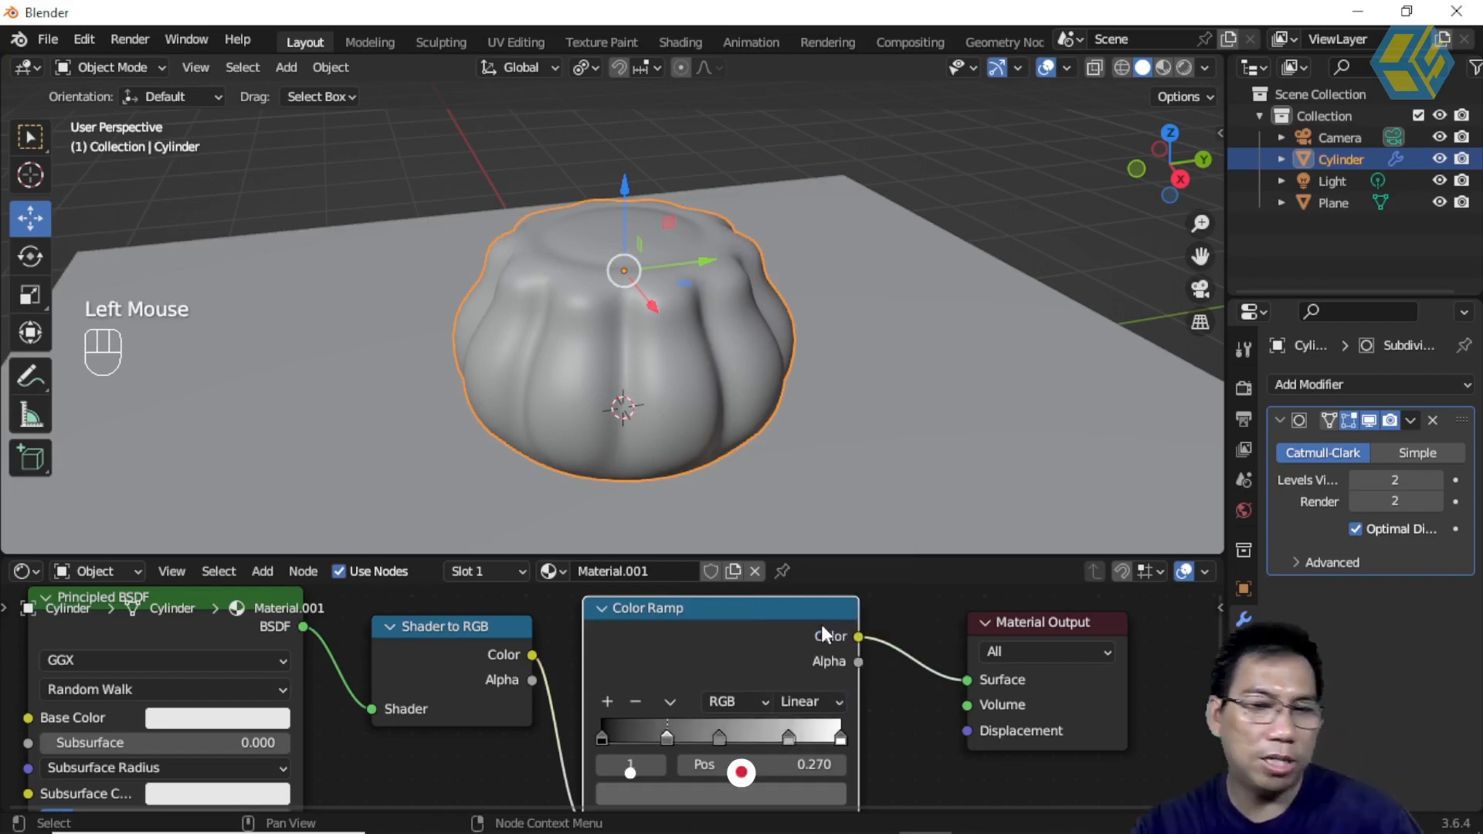
left_click(837, 703)
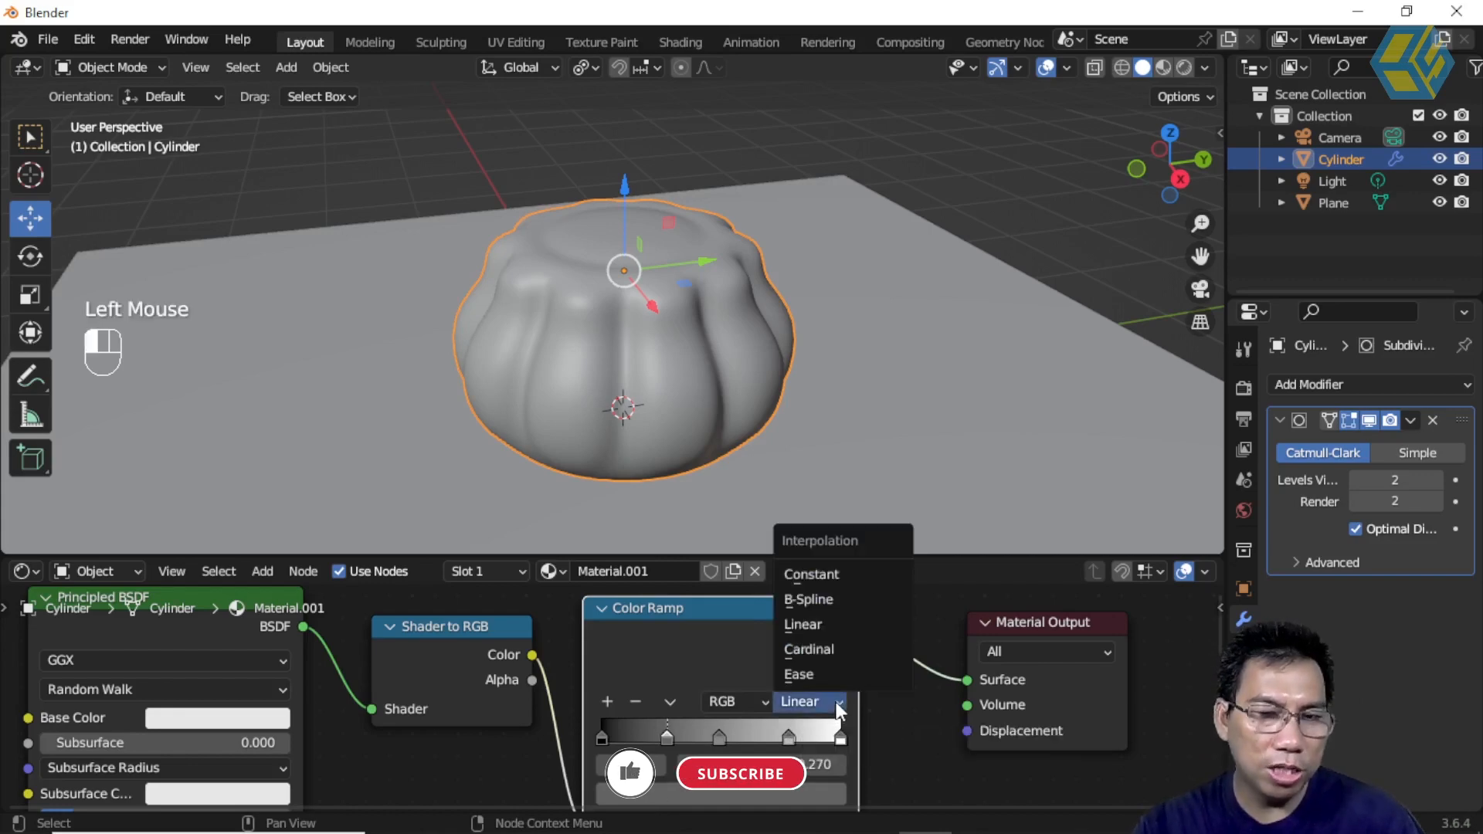
left_click(821, 578)
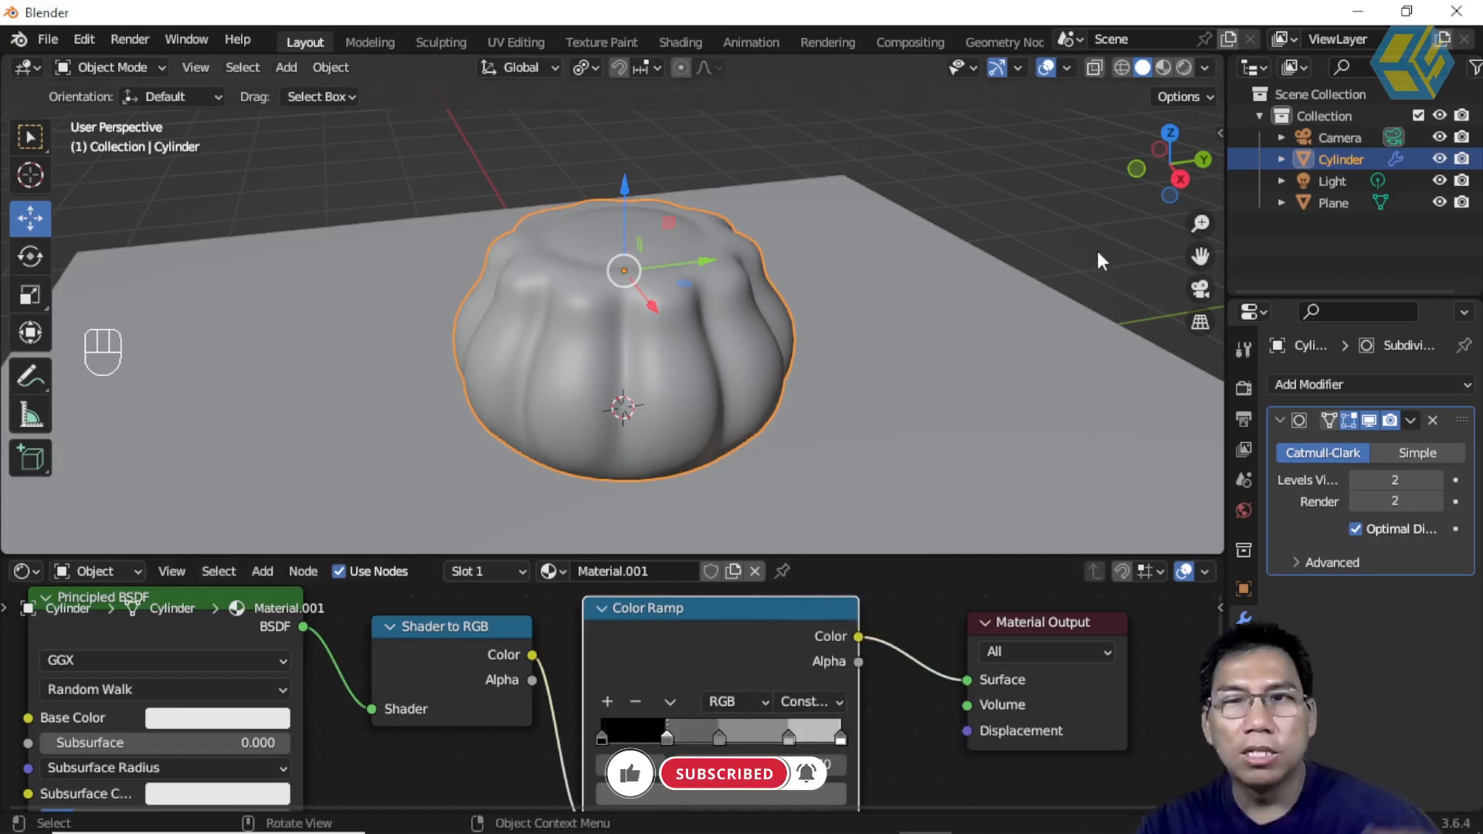
Switch the viewport through Material Preview to Rendered shading and compare Linear with Constant interpolation on the object, ending on Constant.
left_click(1163, 67)
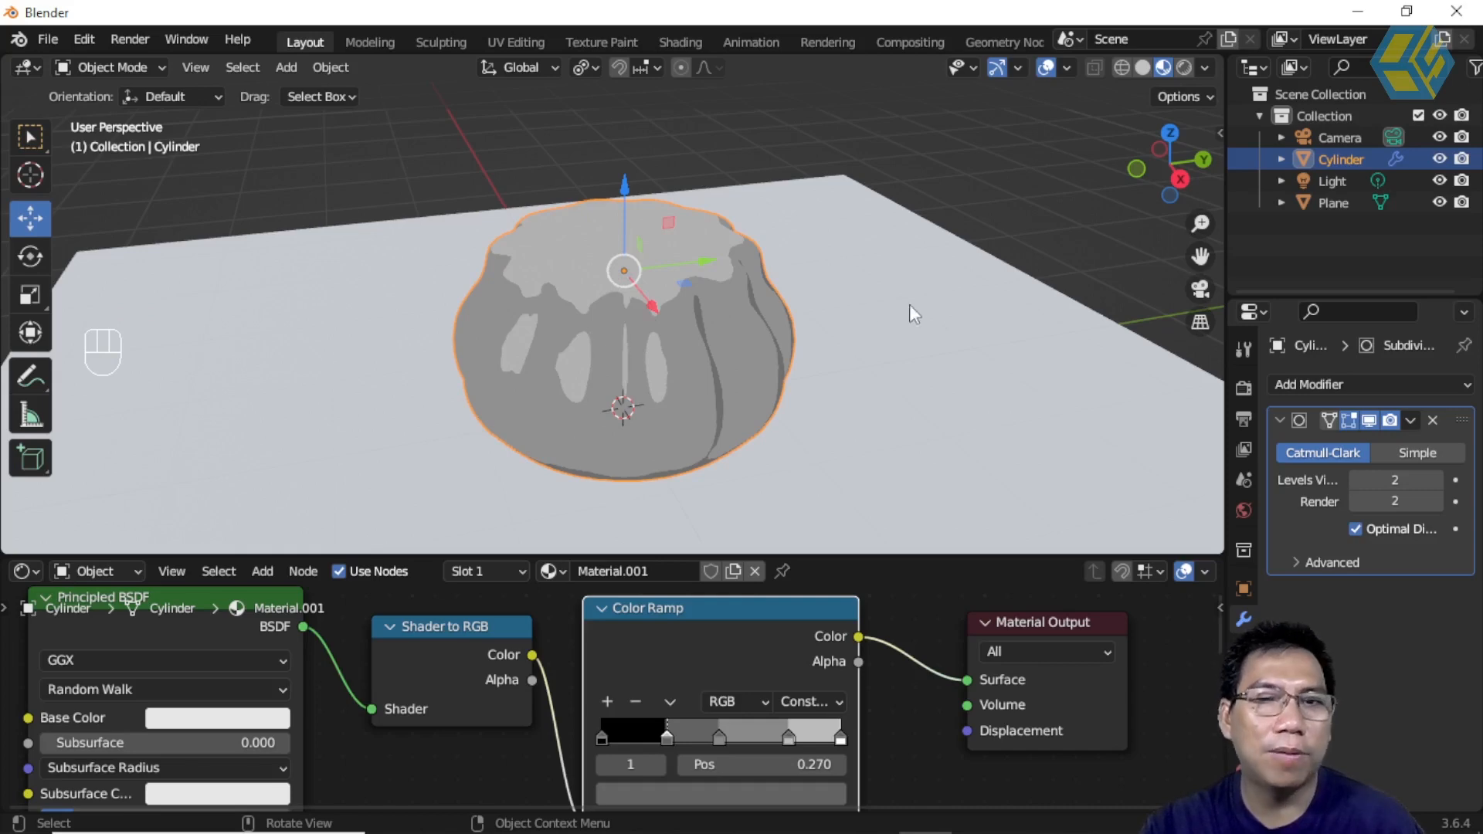
left_click(1184, 68)
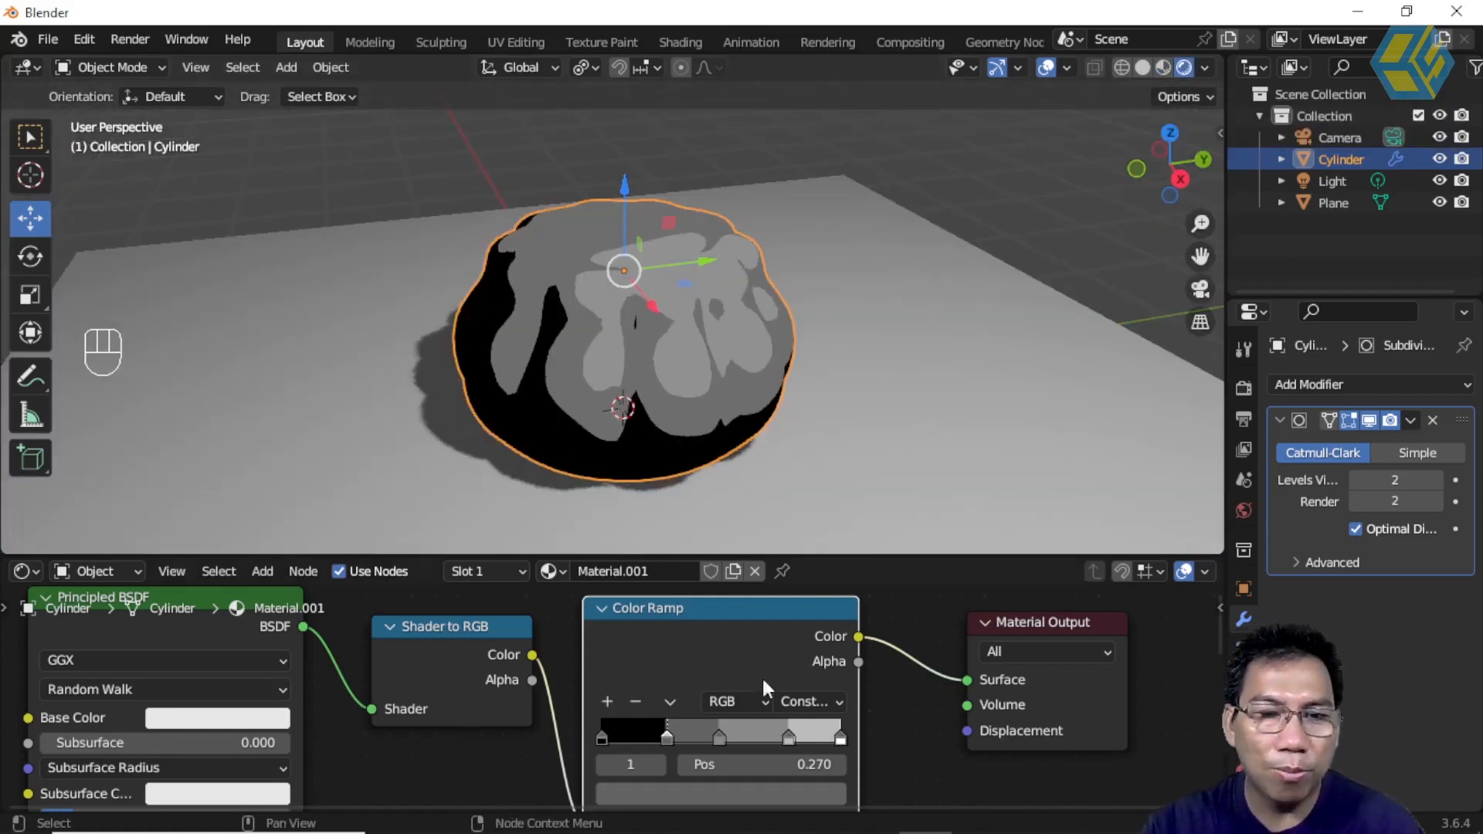
left_click(810, 701)
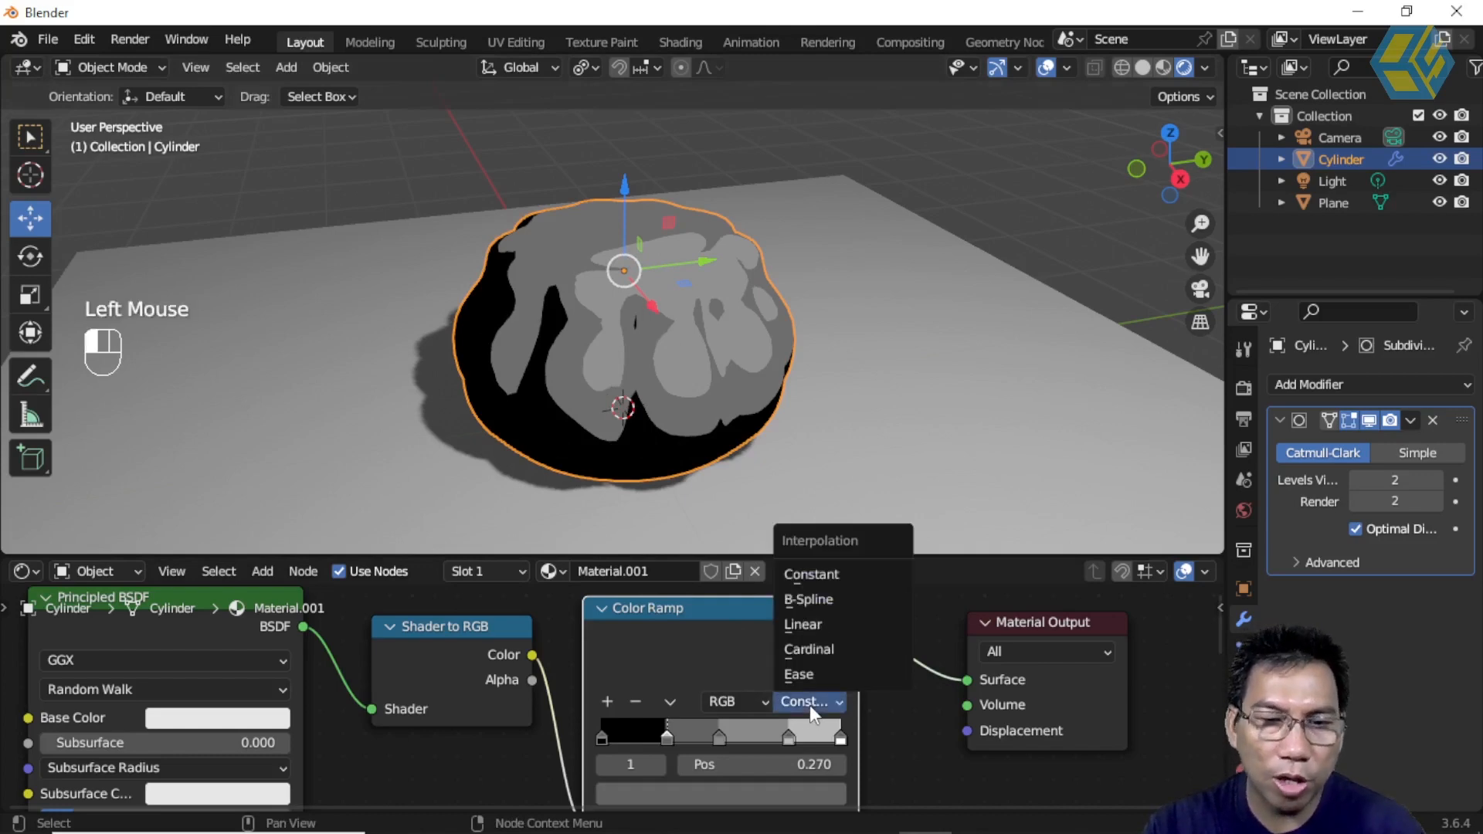
left_click(822, 624)
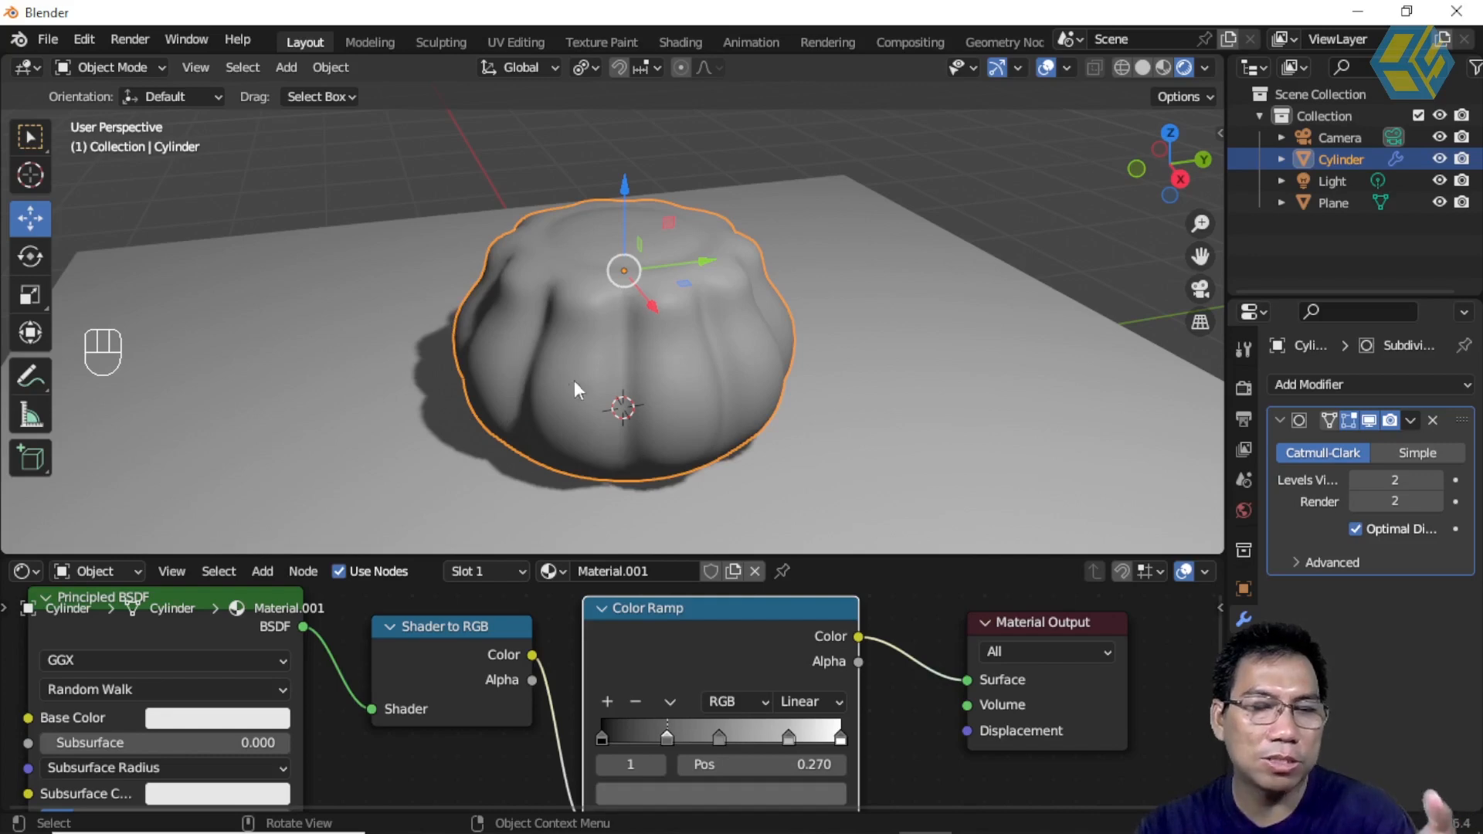
left_click(833, 702)
left_click(831, 578)
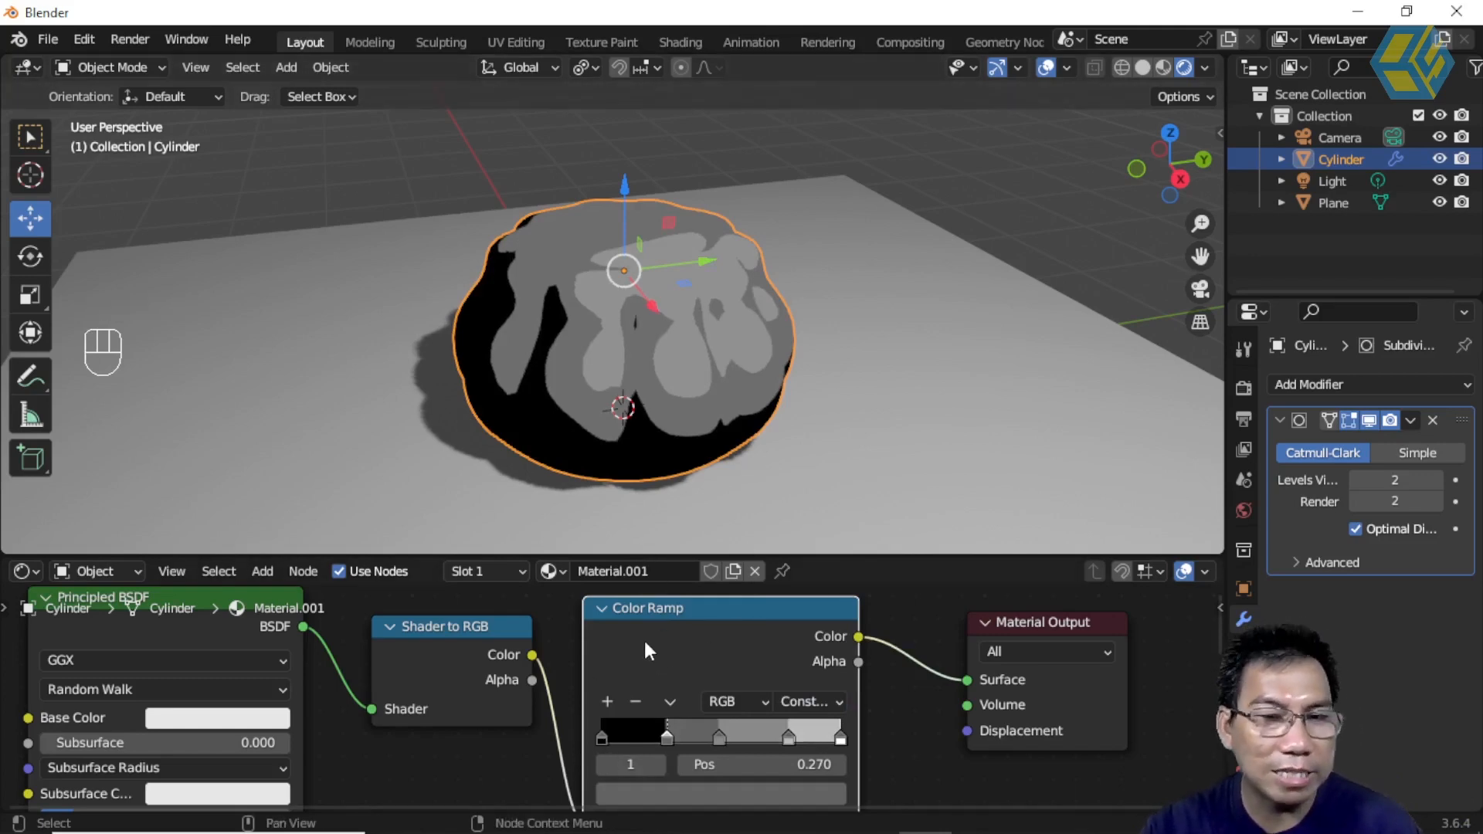
Color the Color Ramp's first stop bright pink, hex FF31BA, and copy its hex code.
left_click_drag(687, 553, 686, 503)
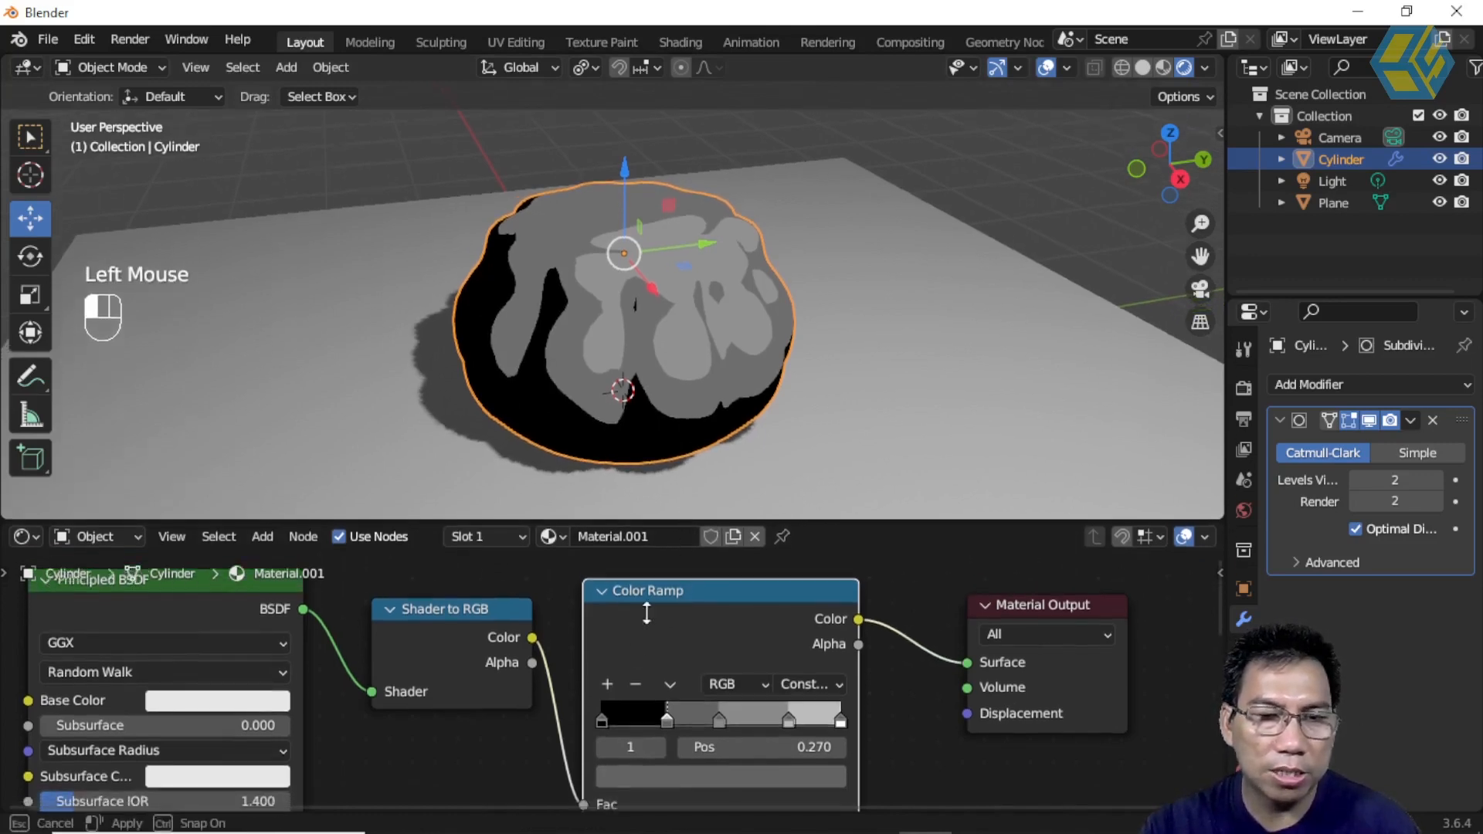
left_click(601, 723)
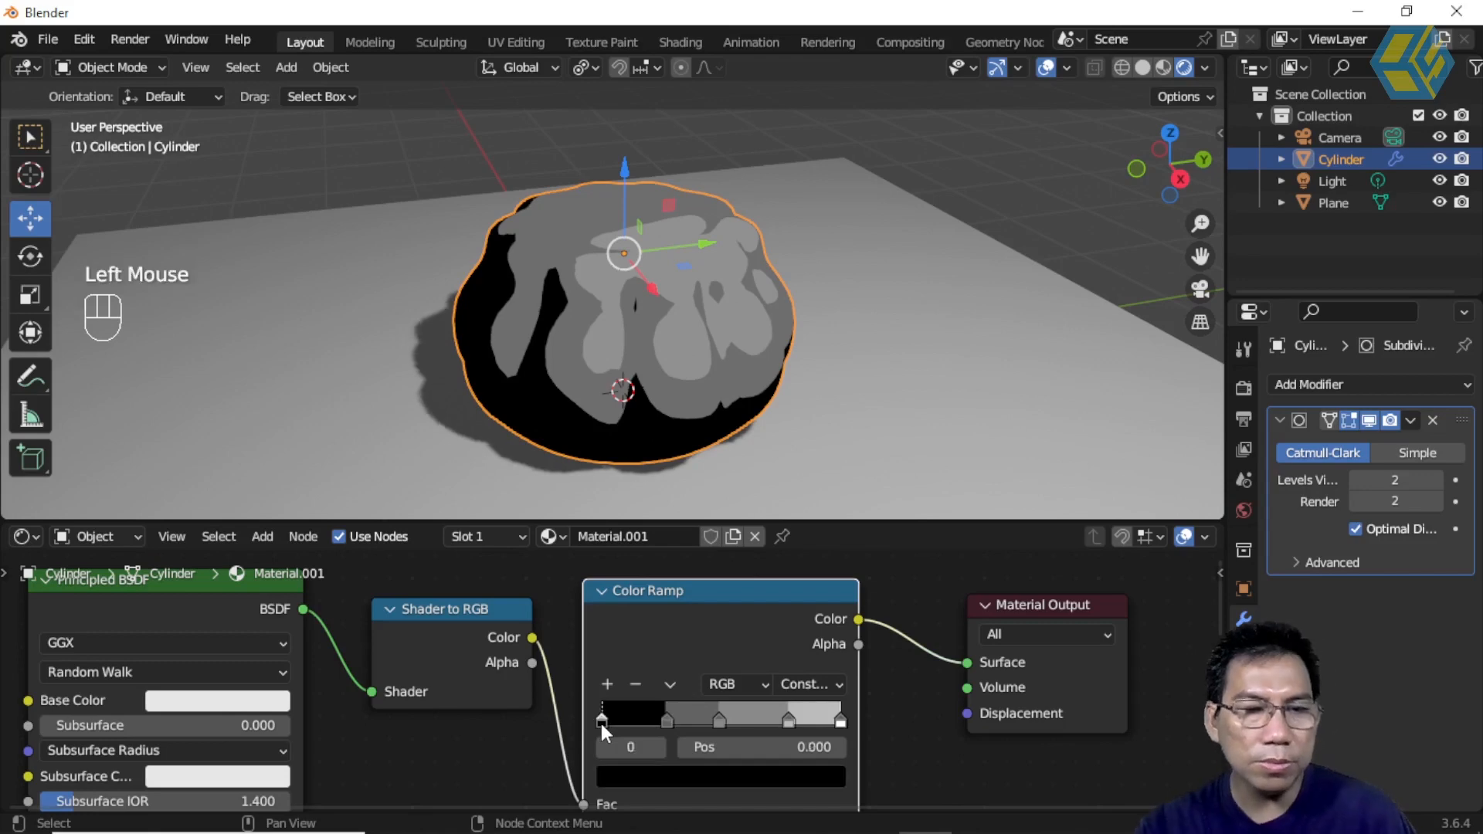
left_click(644, 776)
left_click_drag(796, 483, 793, 449)
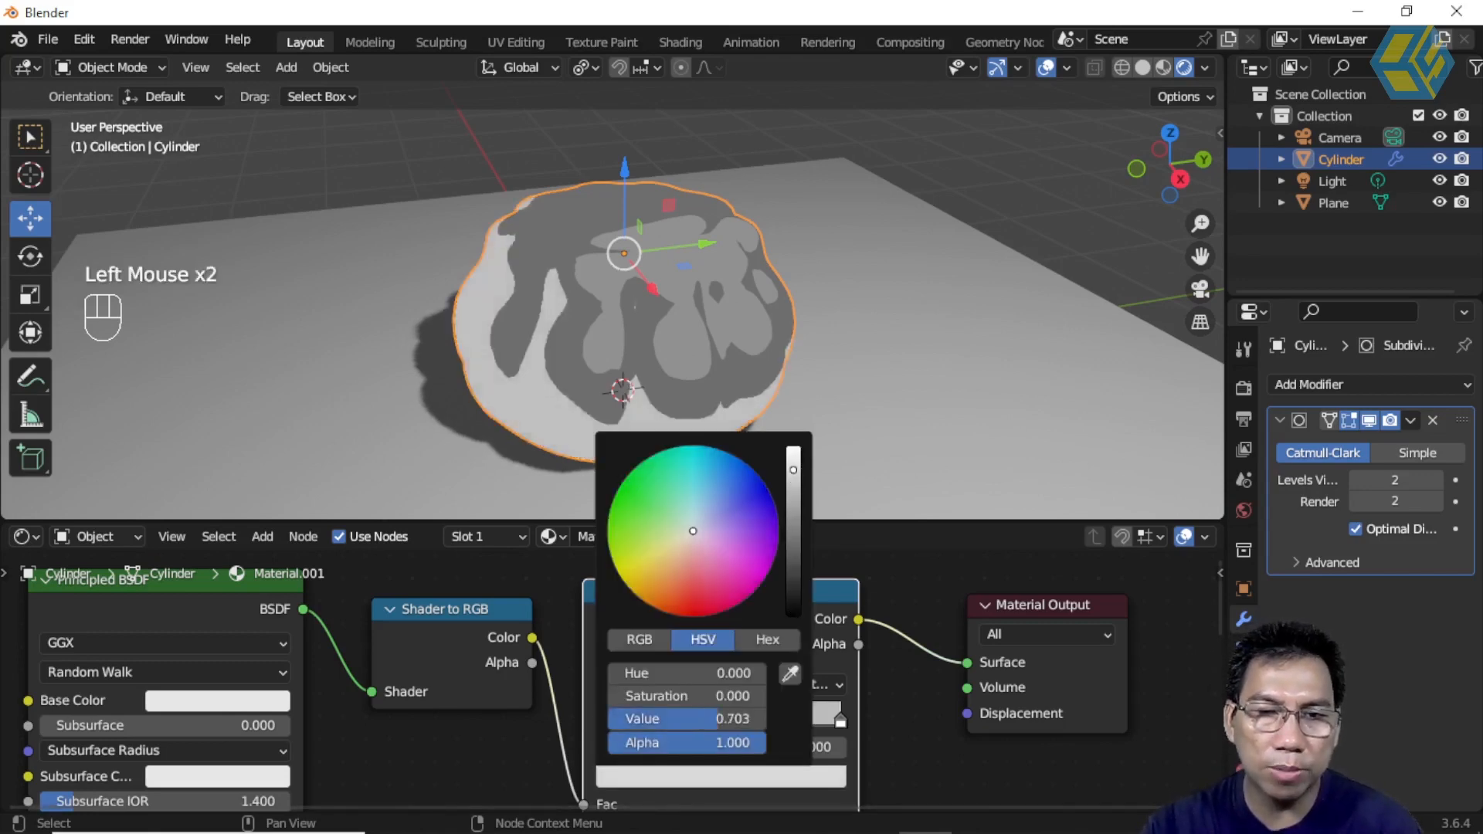
left_click_drag(709, 566, 738, 585)
left_click(765, 642)
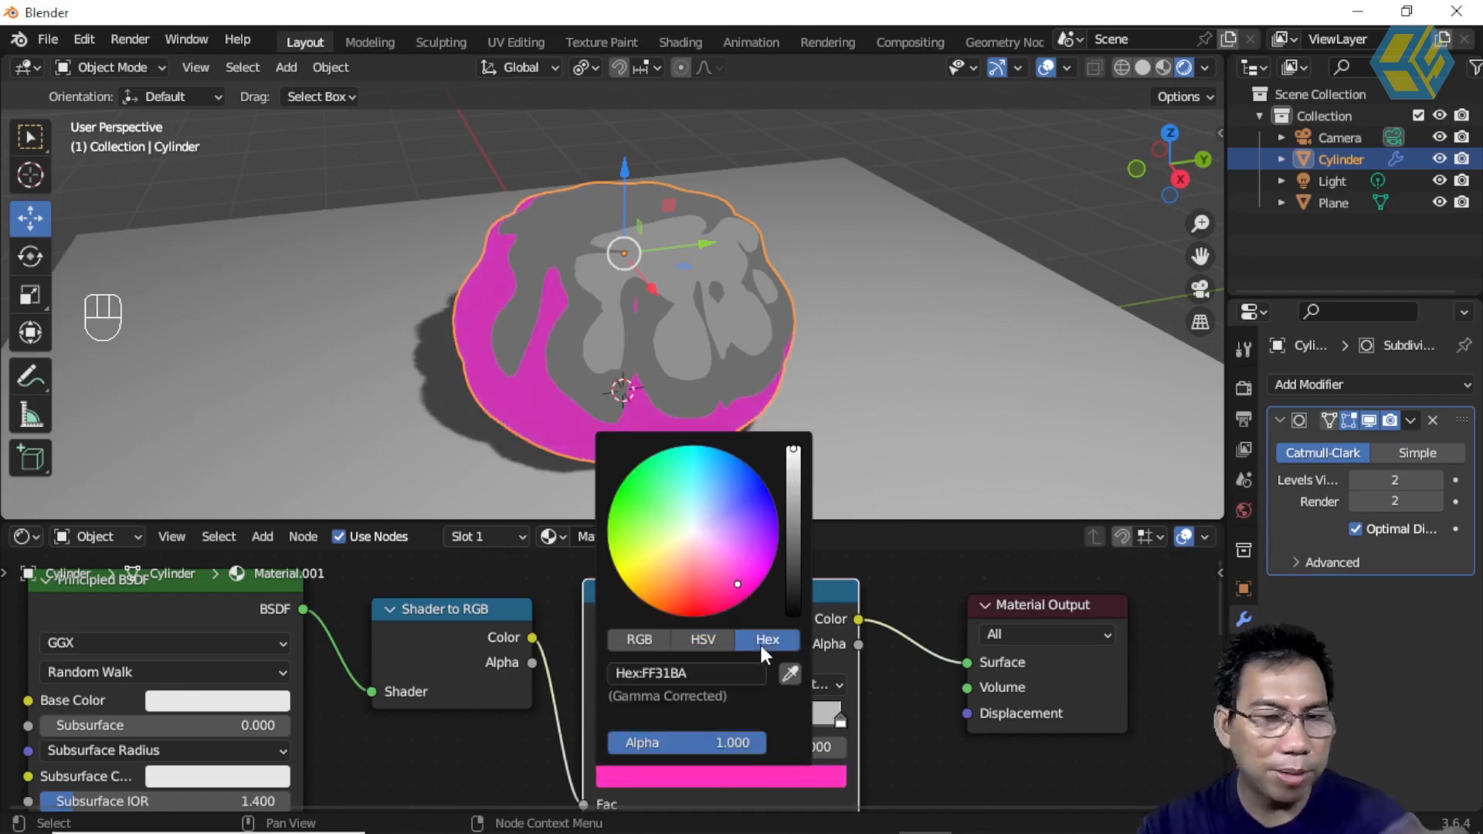
left_click(690, 671)
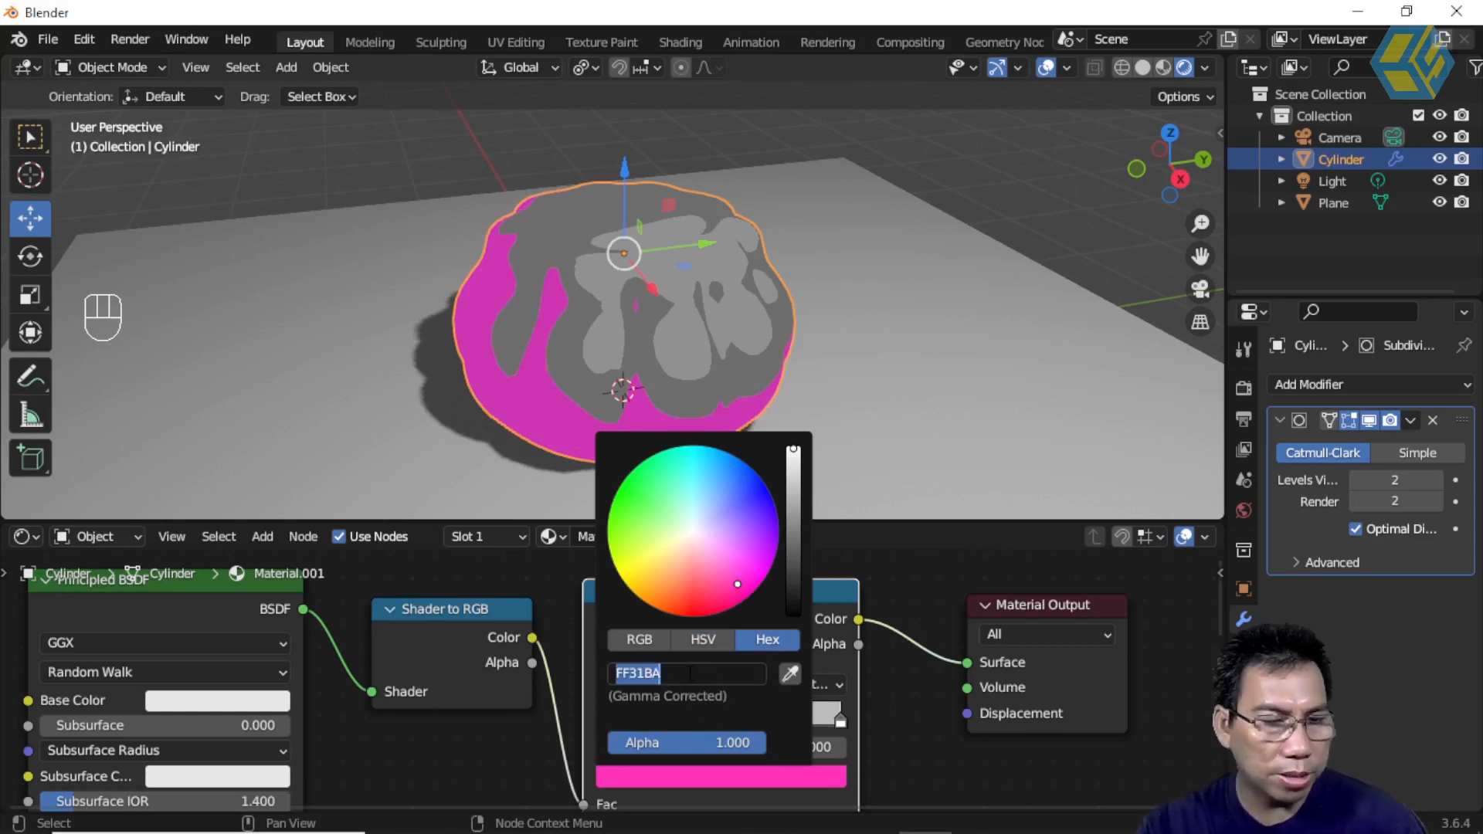
key("ctrl+c")
Darken the first stop's pink by setting its HSV Value to 0.25.
left_click(711, 639)
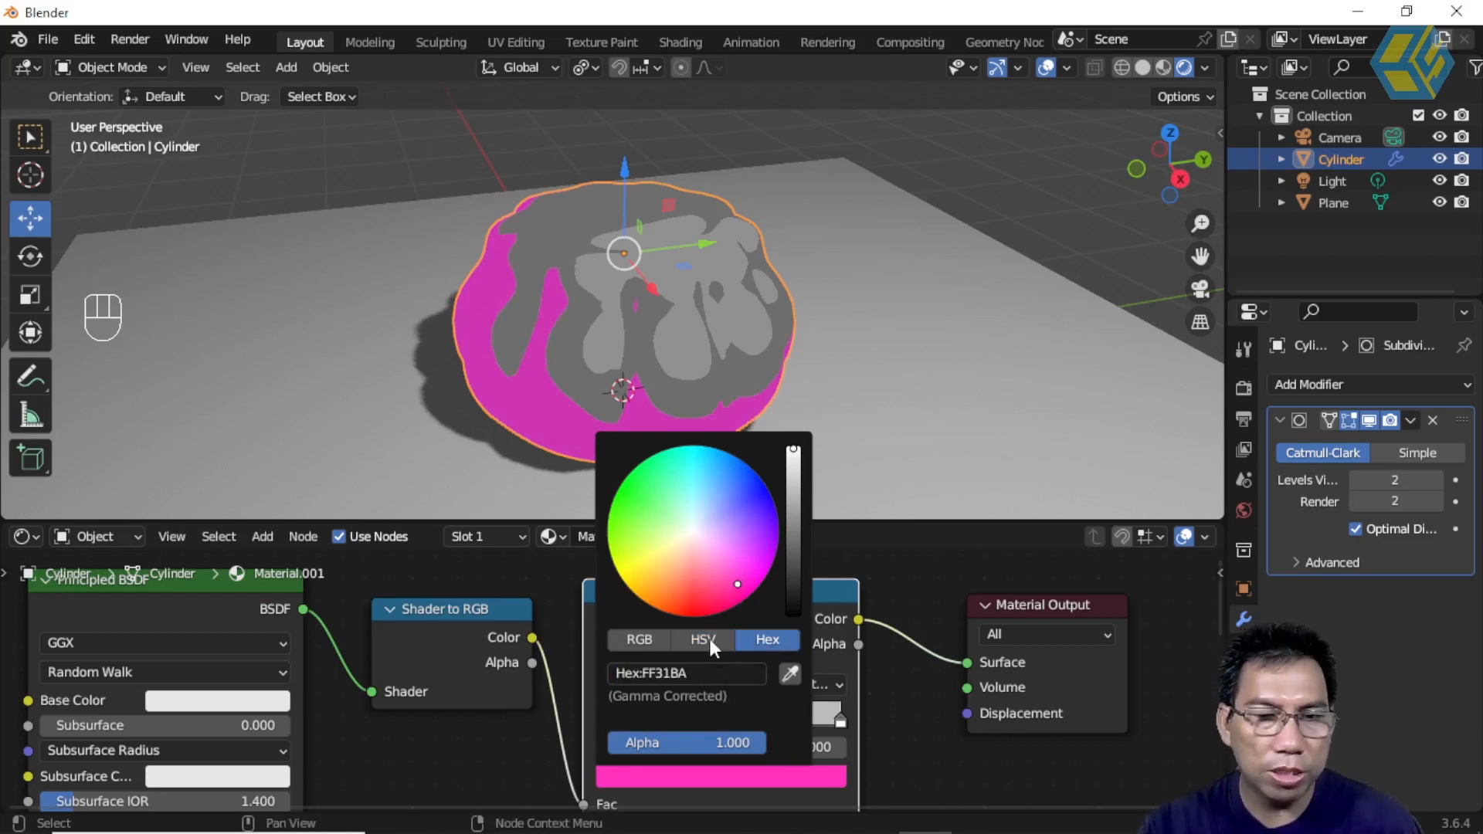
left_click(703, 642)
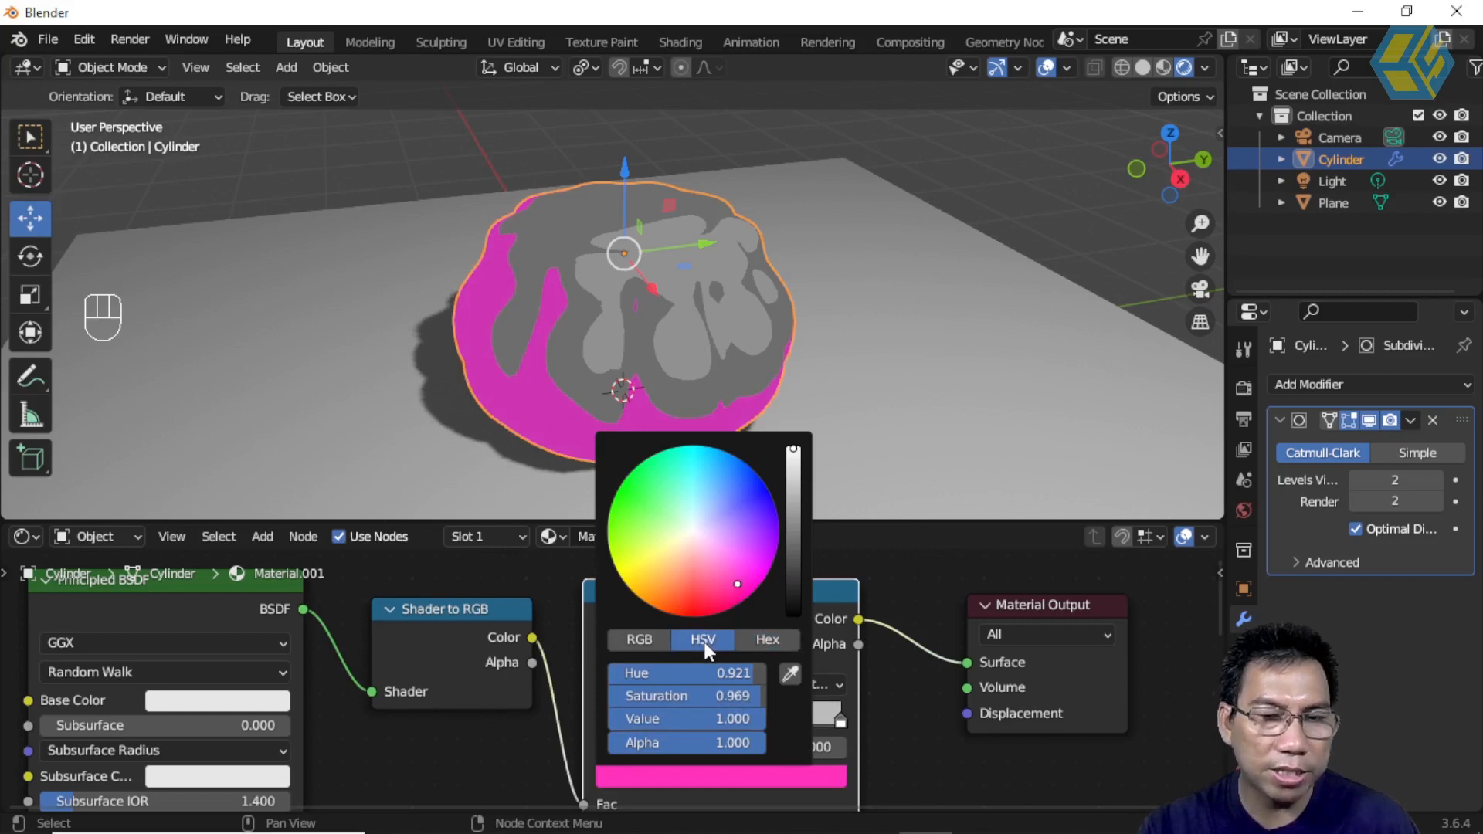
left_click(693, 720)
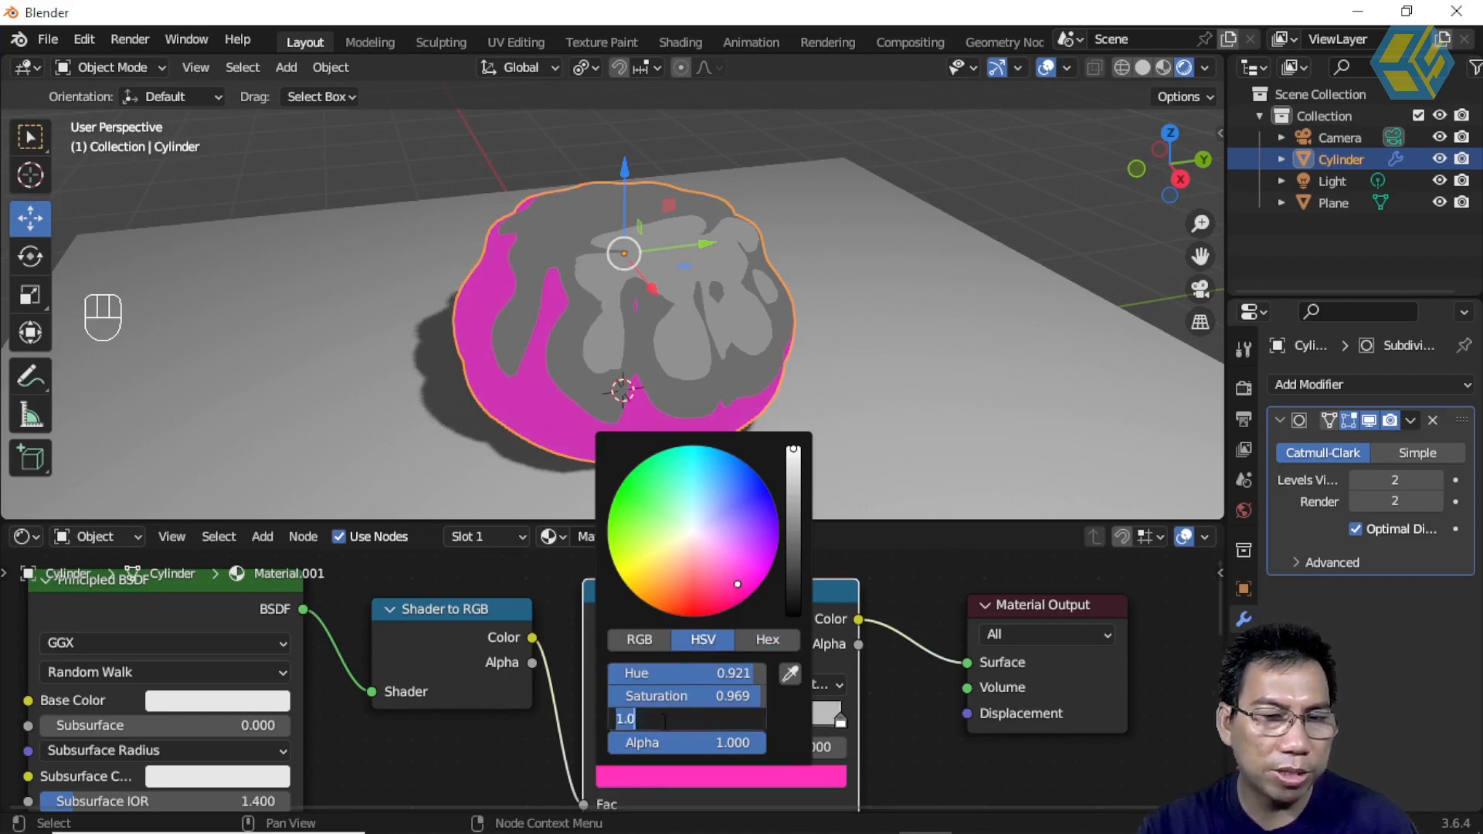
left_click(686, 722)
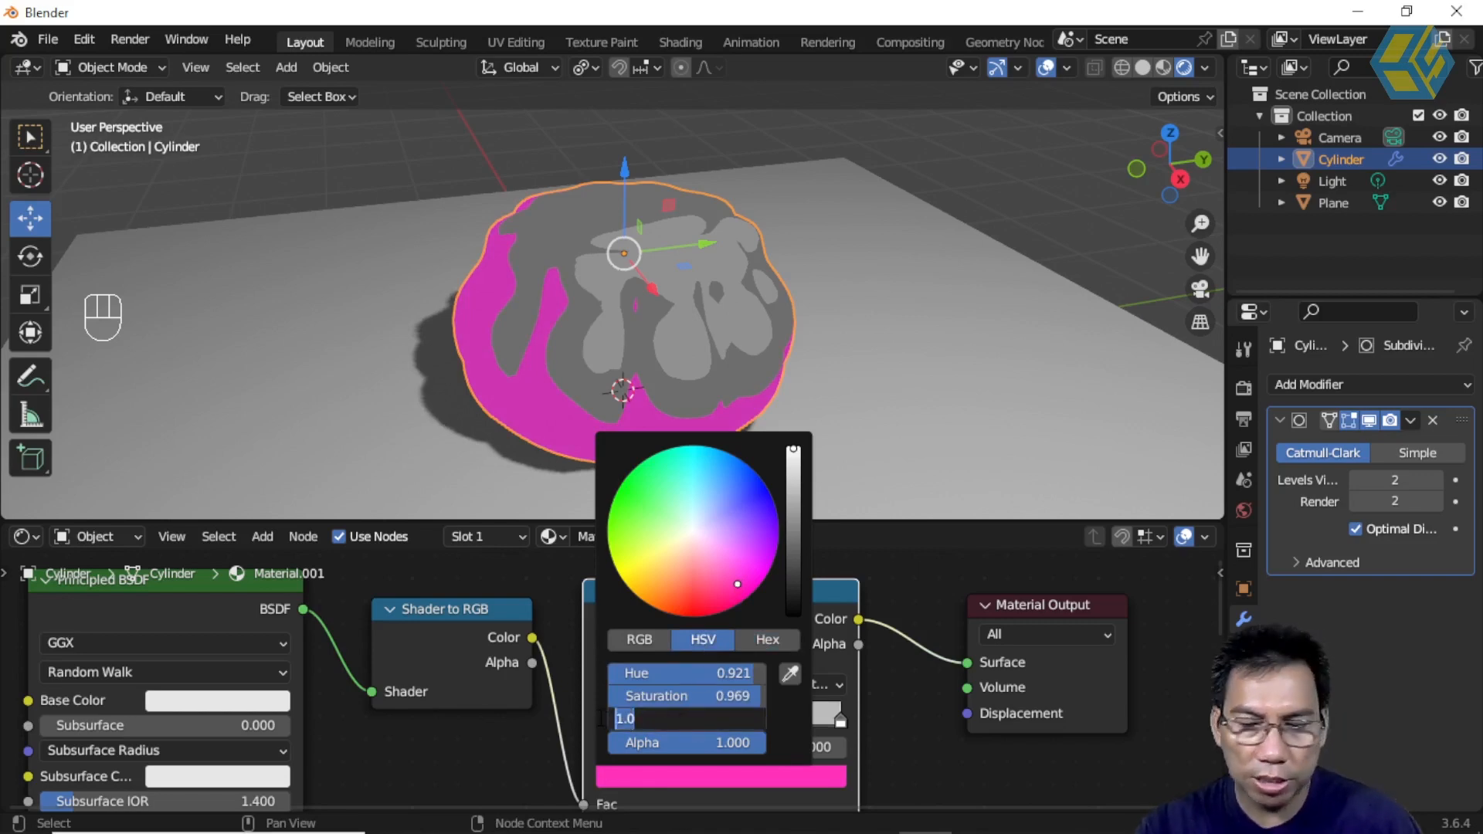
key("BackSpace")
key("BackSpace")
key("BackSpace")
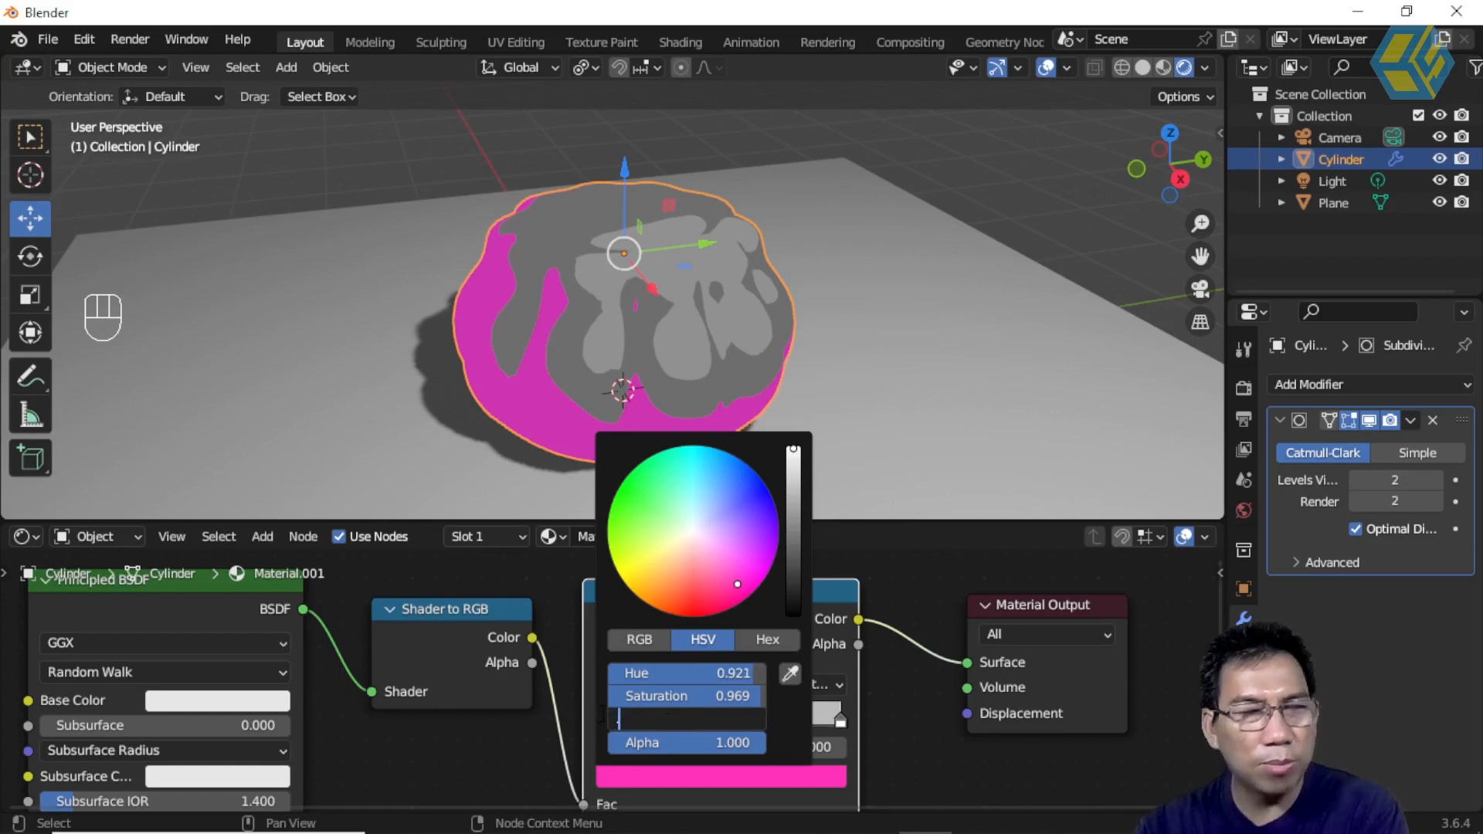
type(".25")
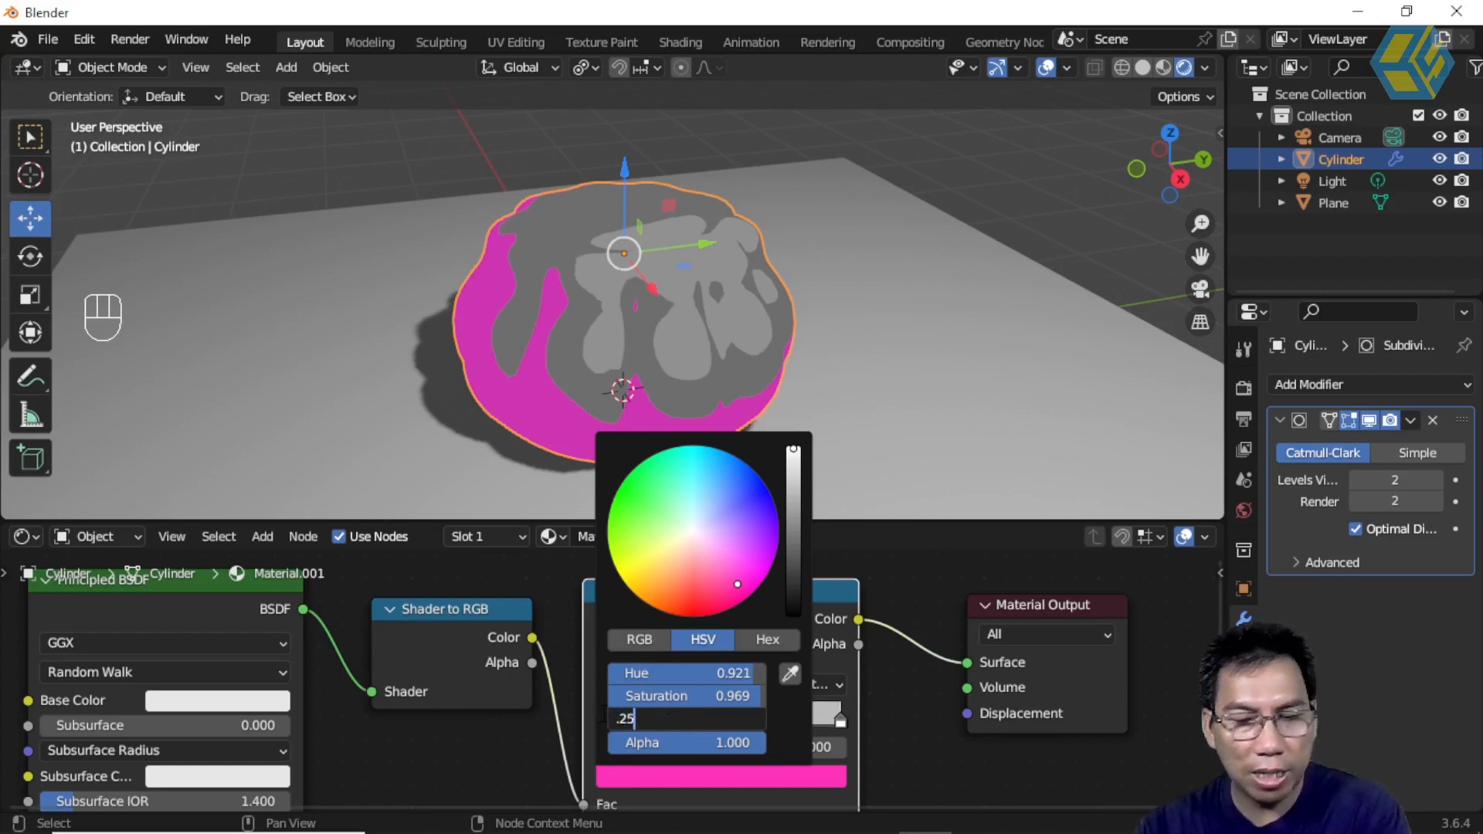
key("Return")
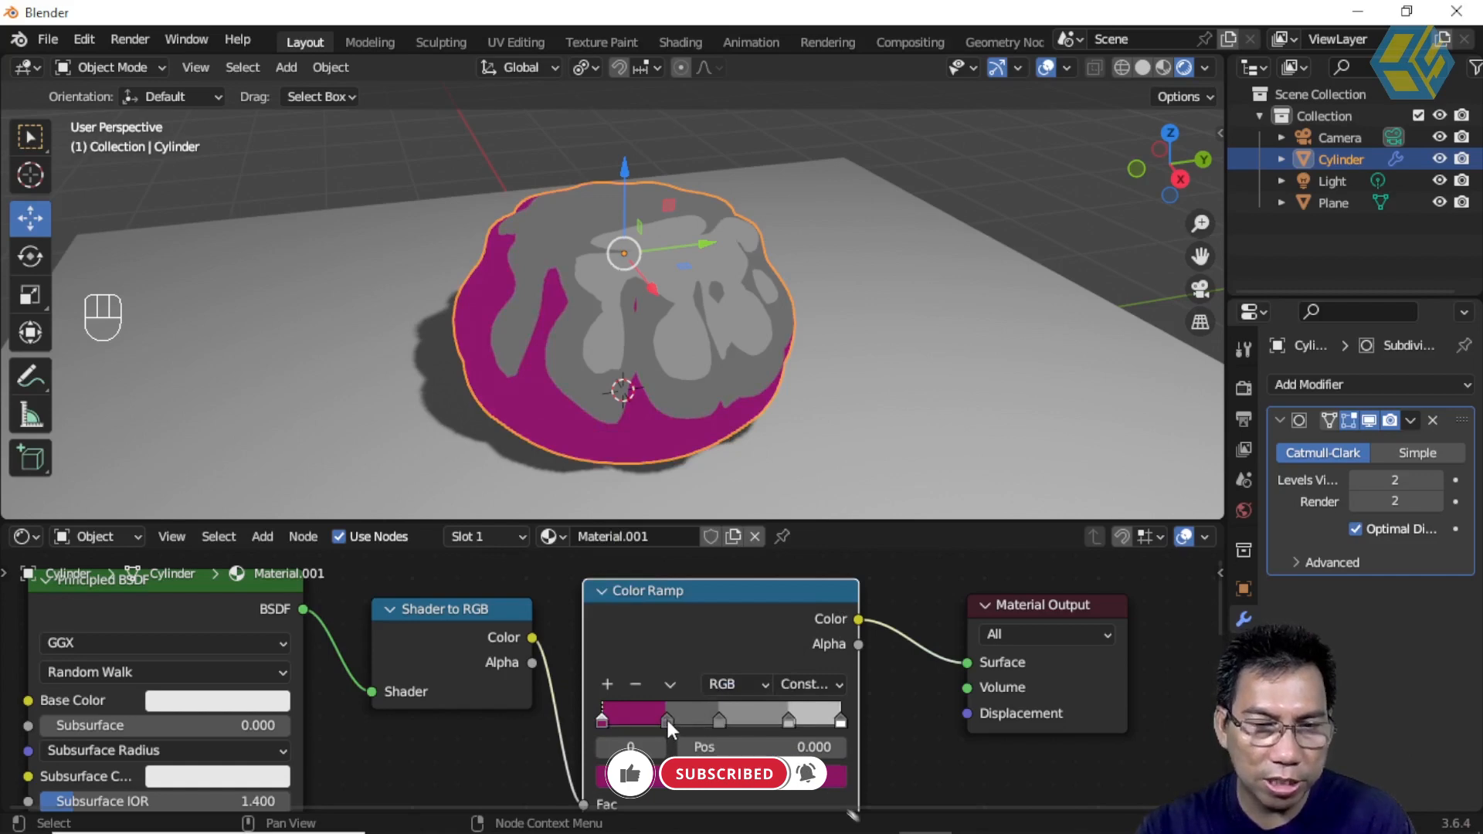
Paste the copied hex color FF31BA into the Color Ramp's second stop.
left_click(668, 719)
left_click(684, 781)
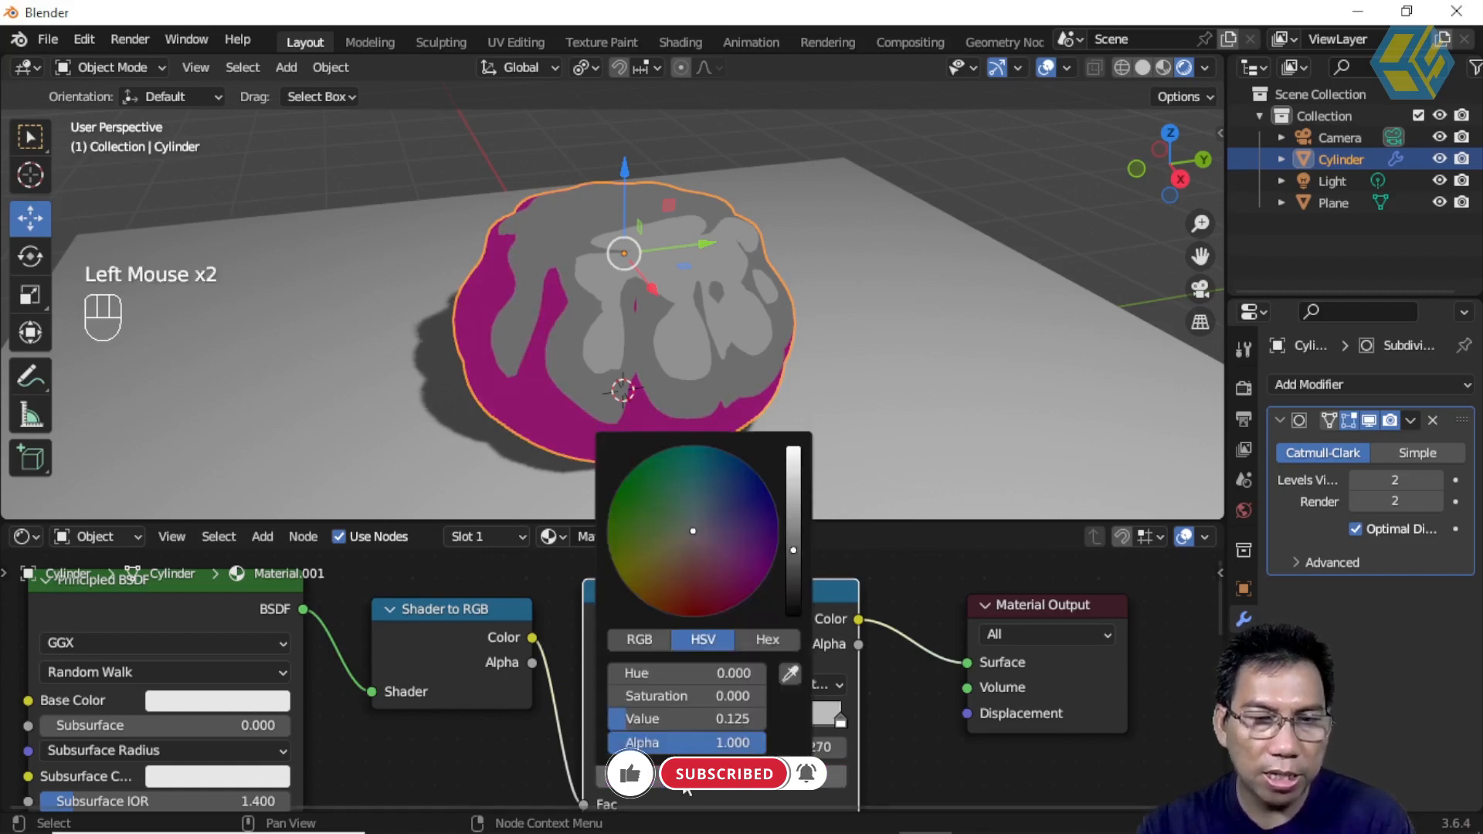
left_click(767, 640)
left_click(686, 674)
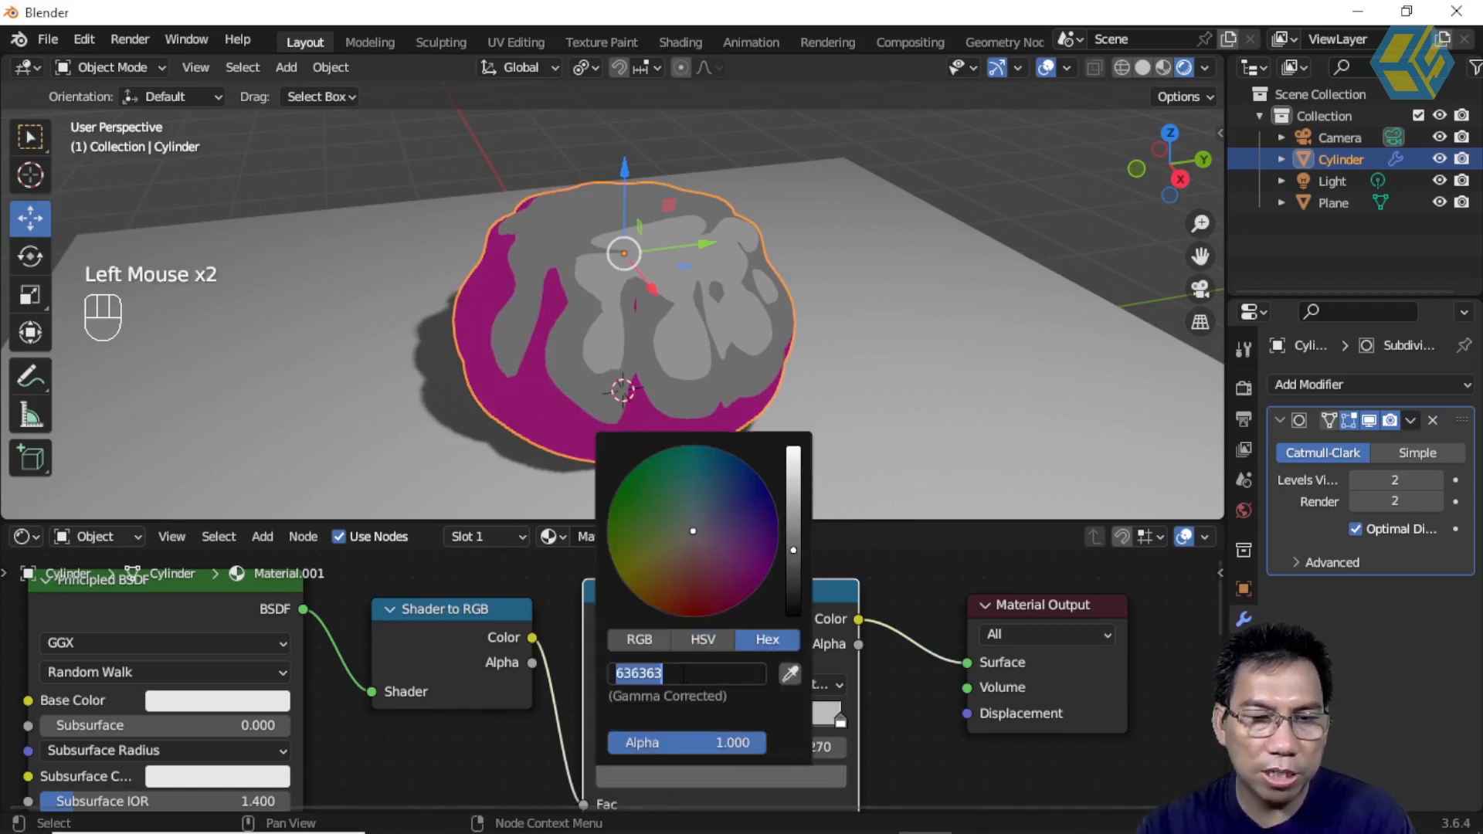
key("ctrl+v")
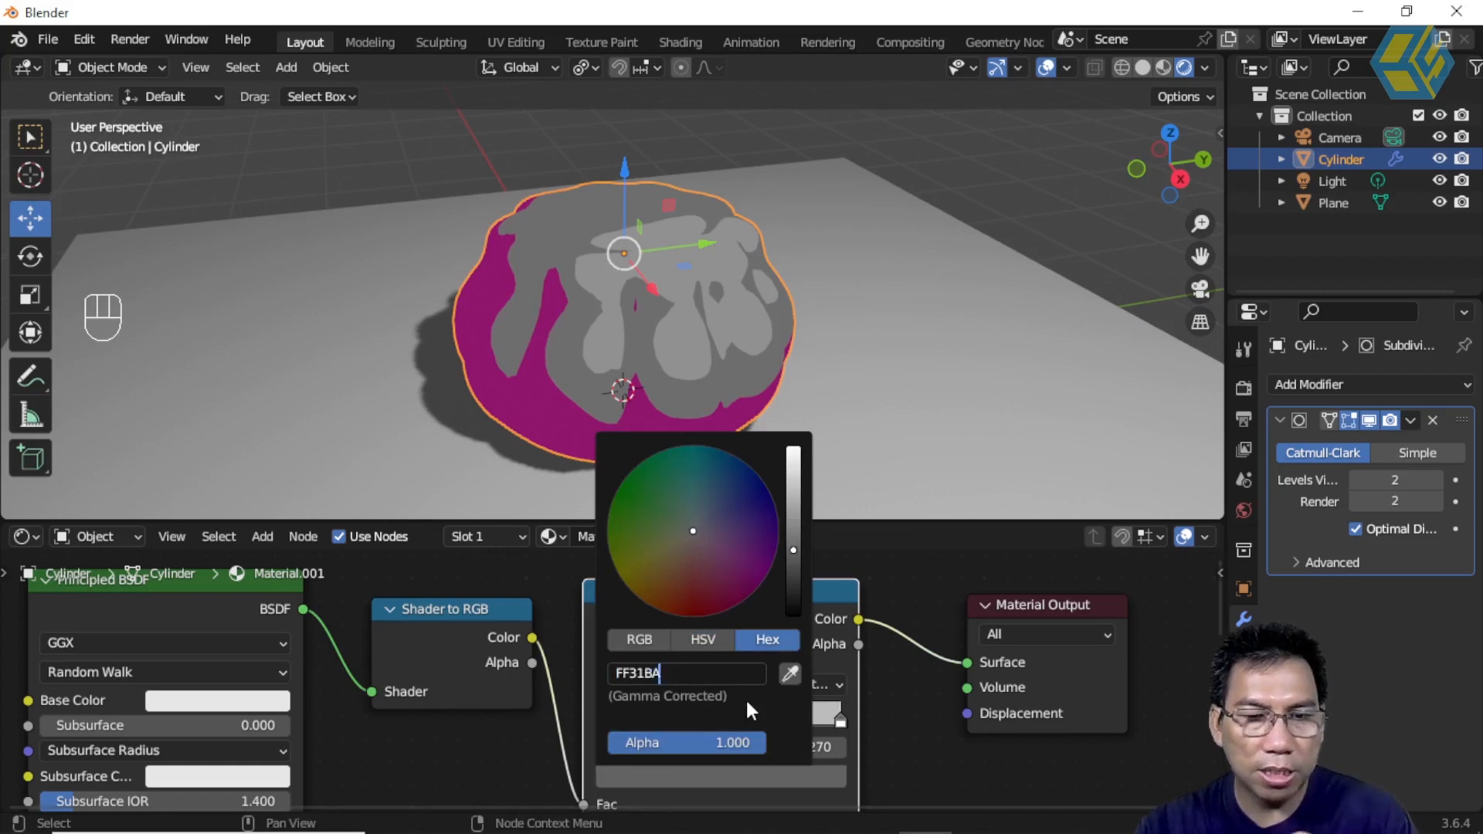
key("Return")
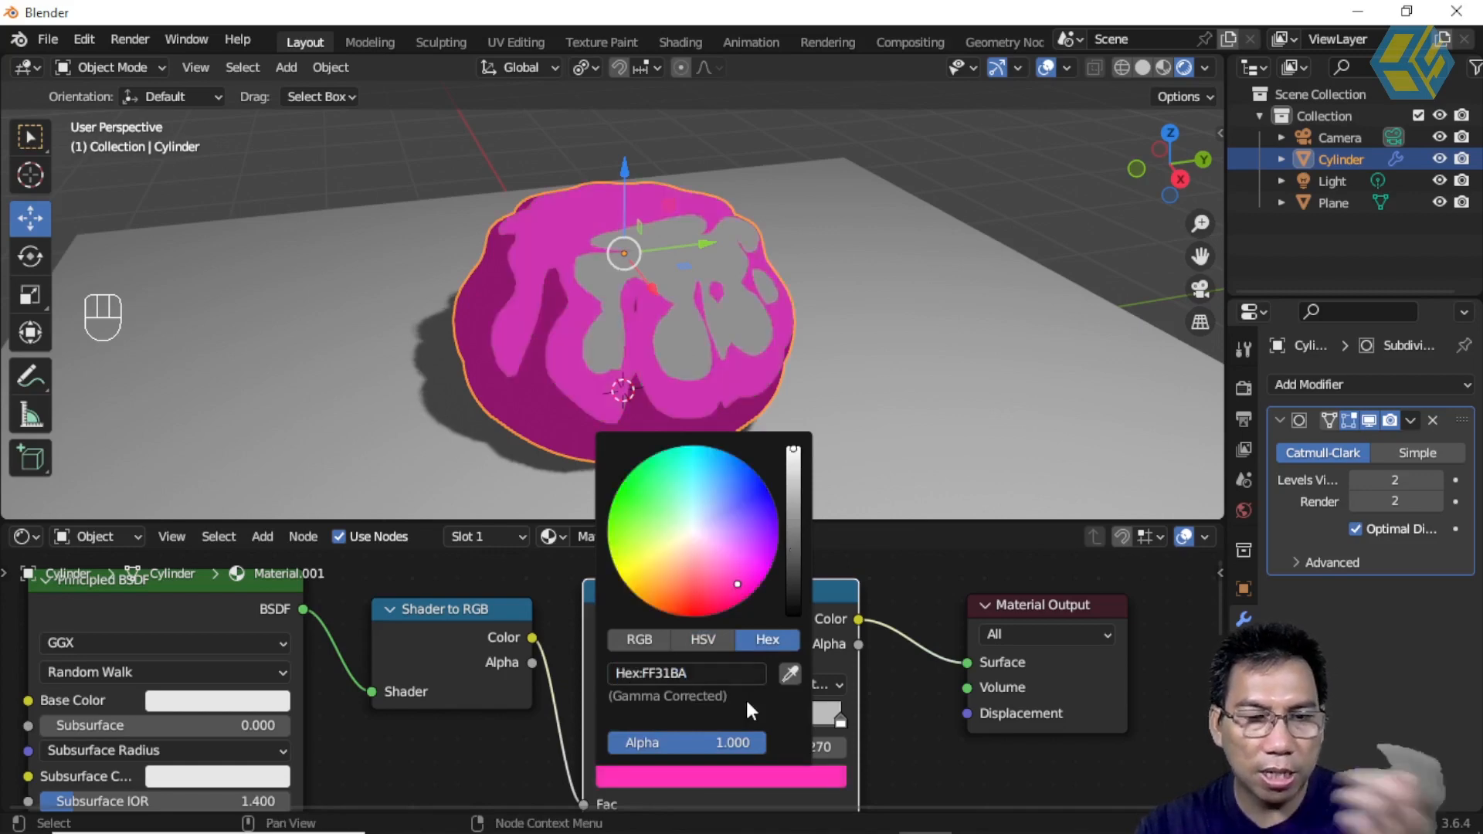
Darken the Color Ramp's second stop by setting its HSV Value to 0.5.
left_click(709, 641)
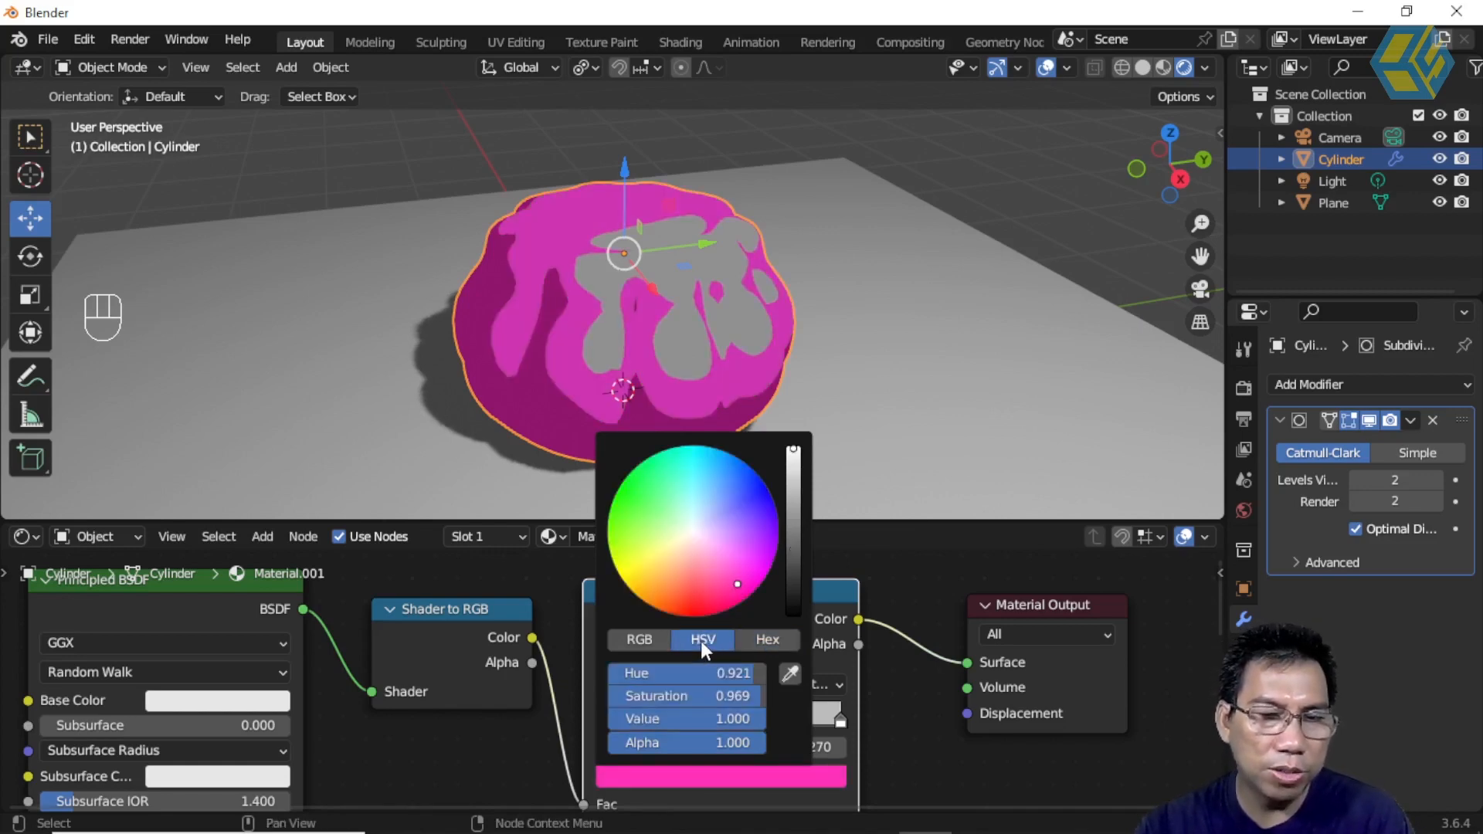
left_click(673, 720)
left_click(672, 720)
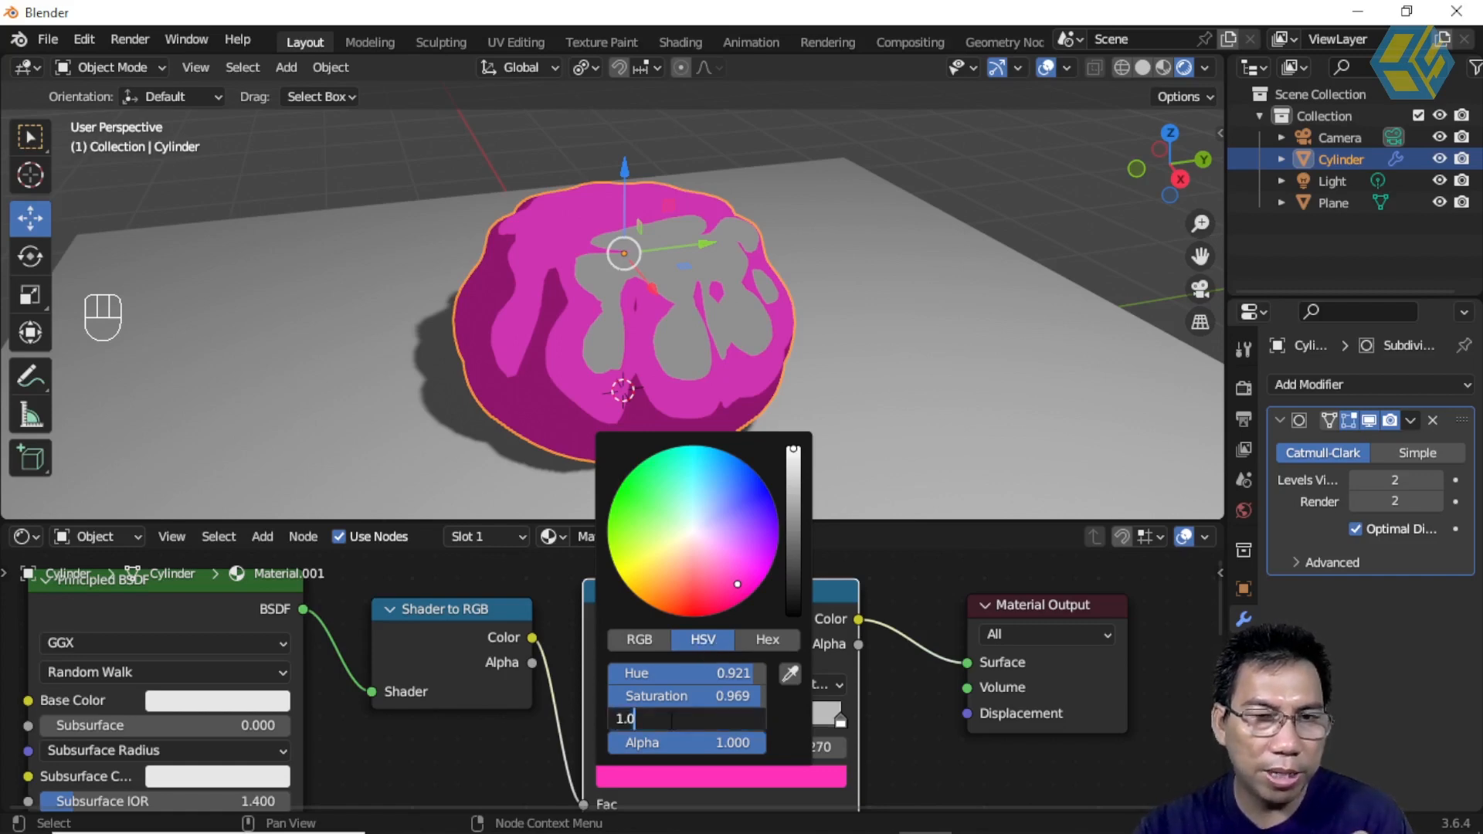
left_click_drag(635, 718, 617, 720)
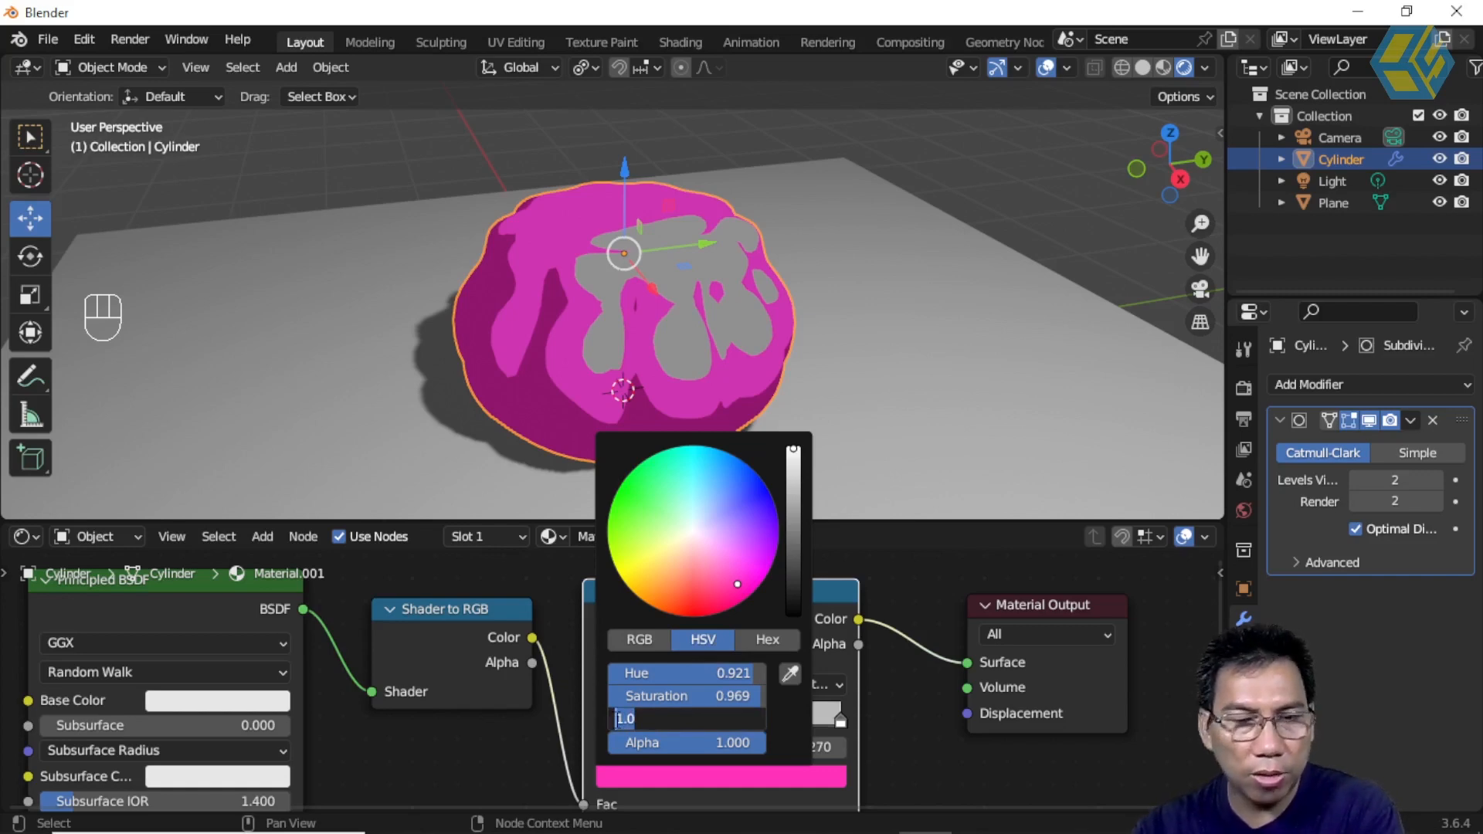
type("0.5")
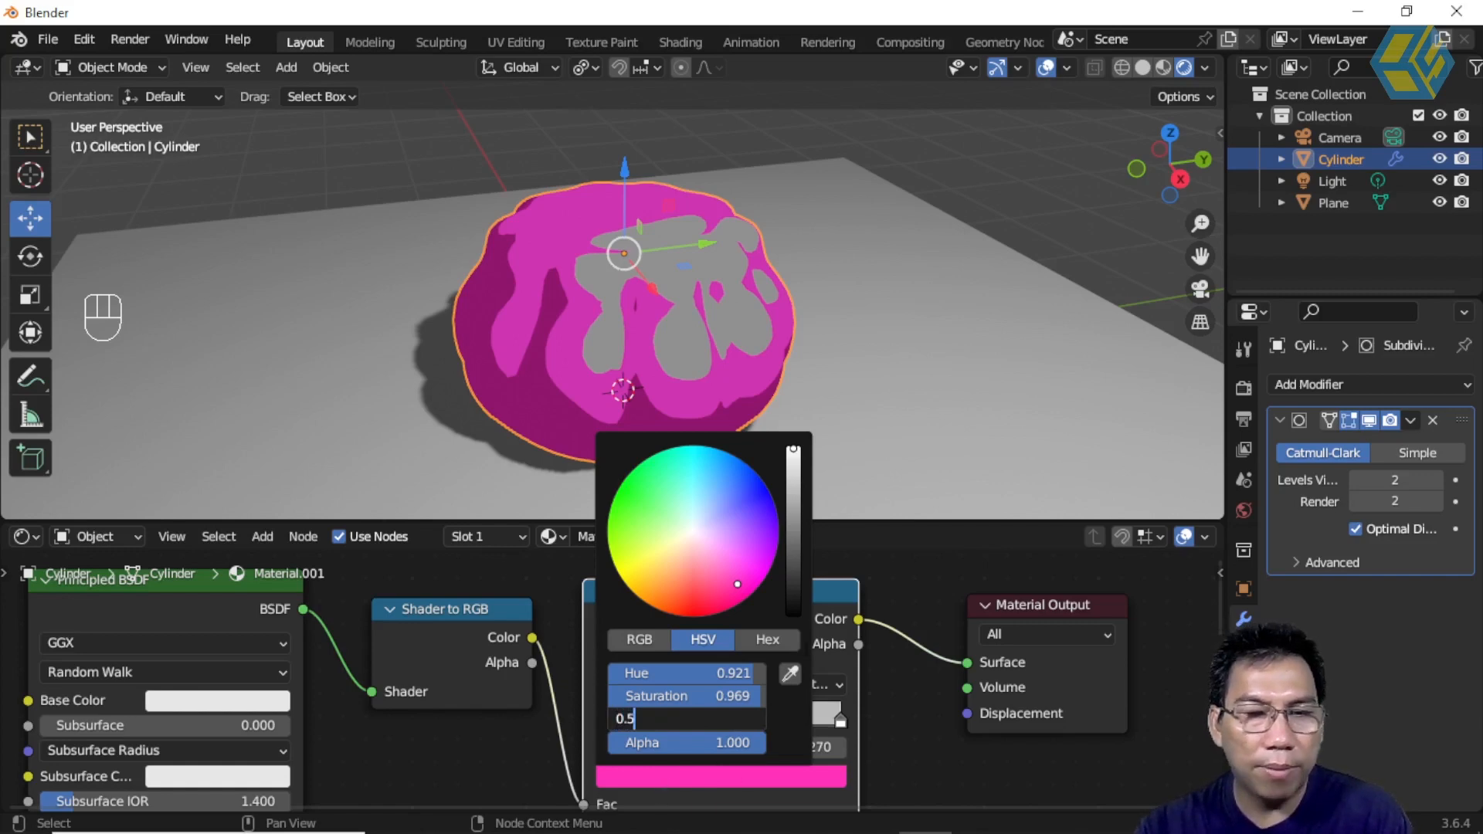
key("Return")
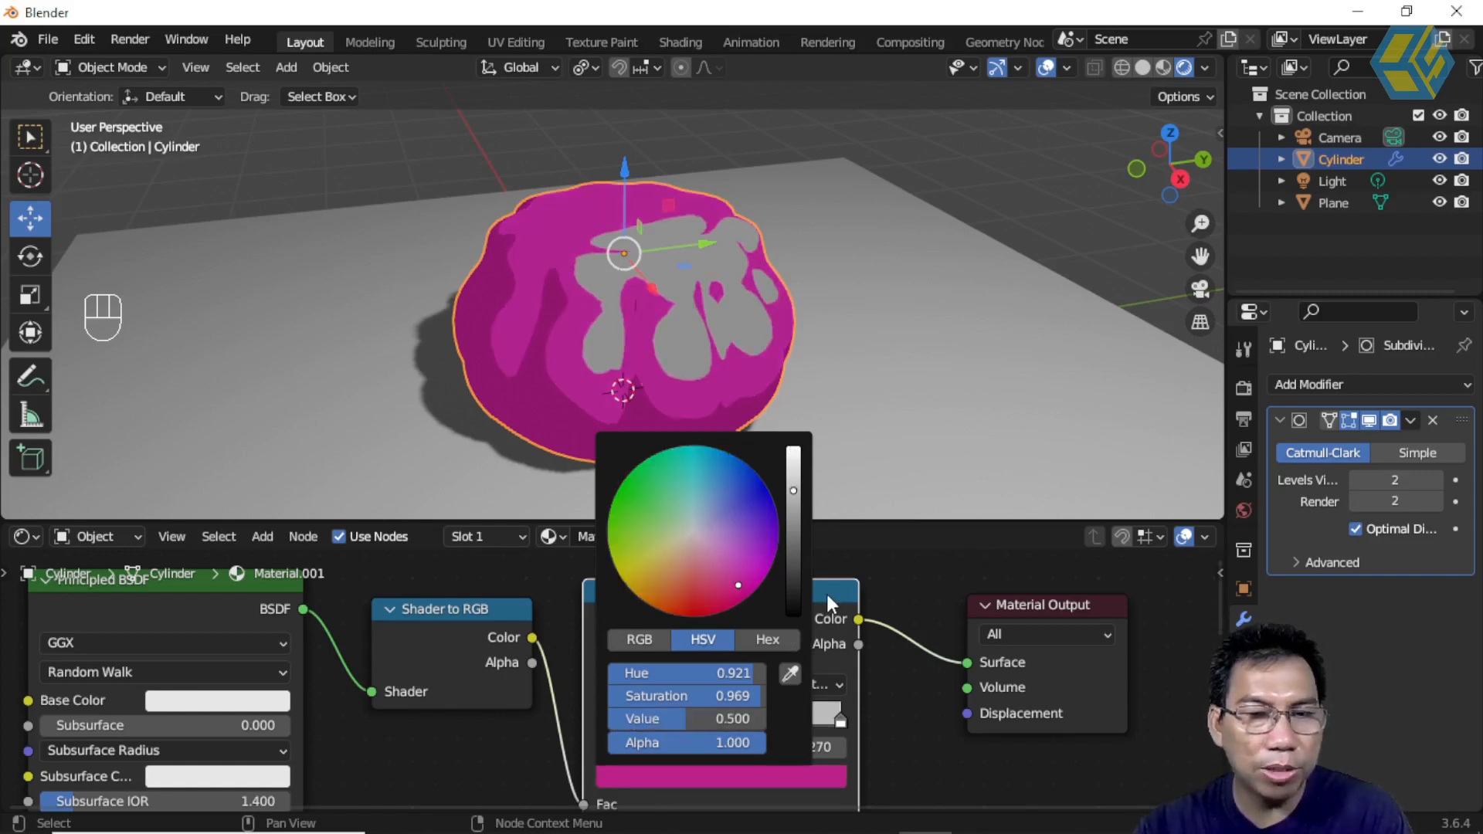
Color the Color Ramp's third stop with the copied pink, hex FF31BA.
left_click(718, 722)
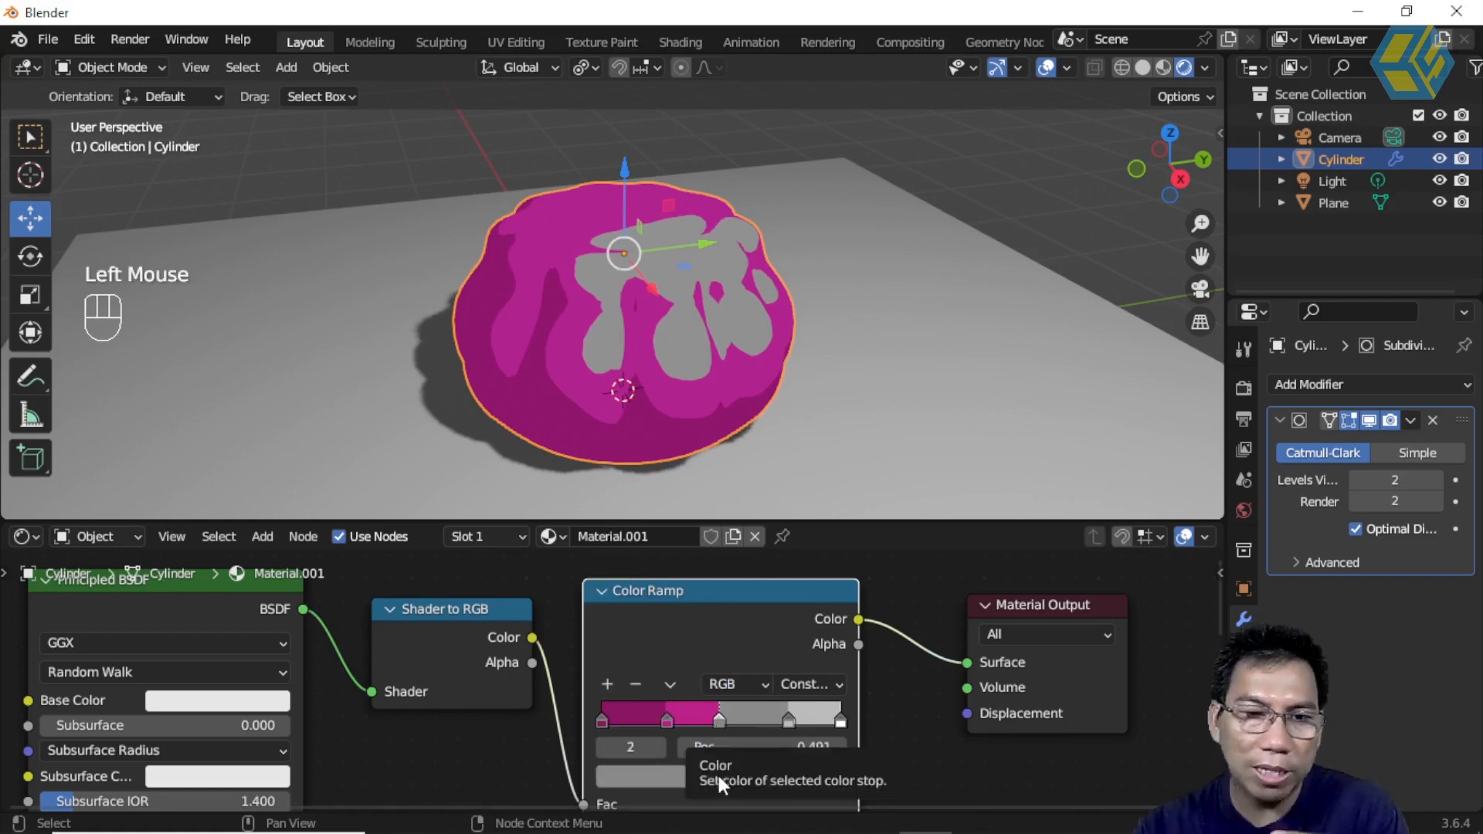
left_click(680, 773)
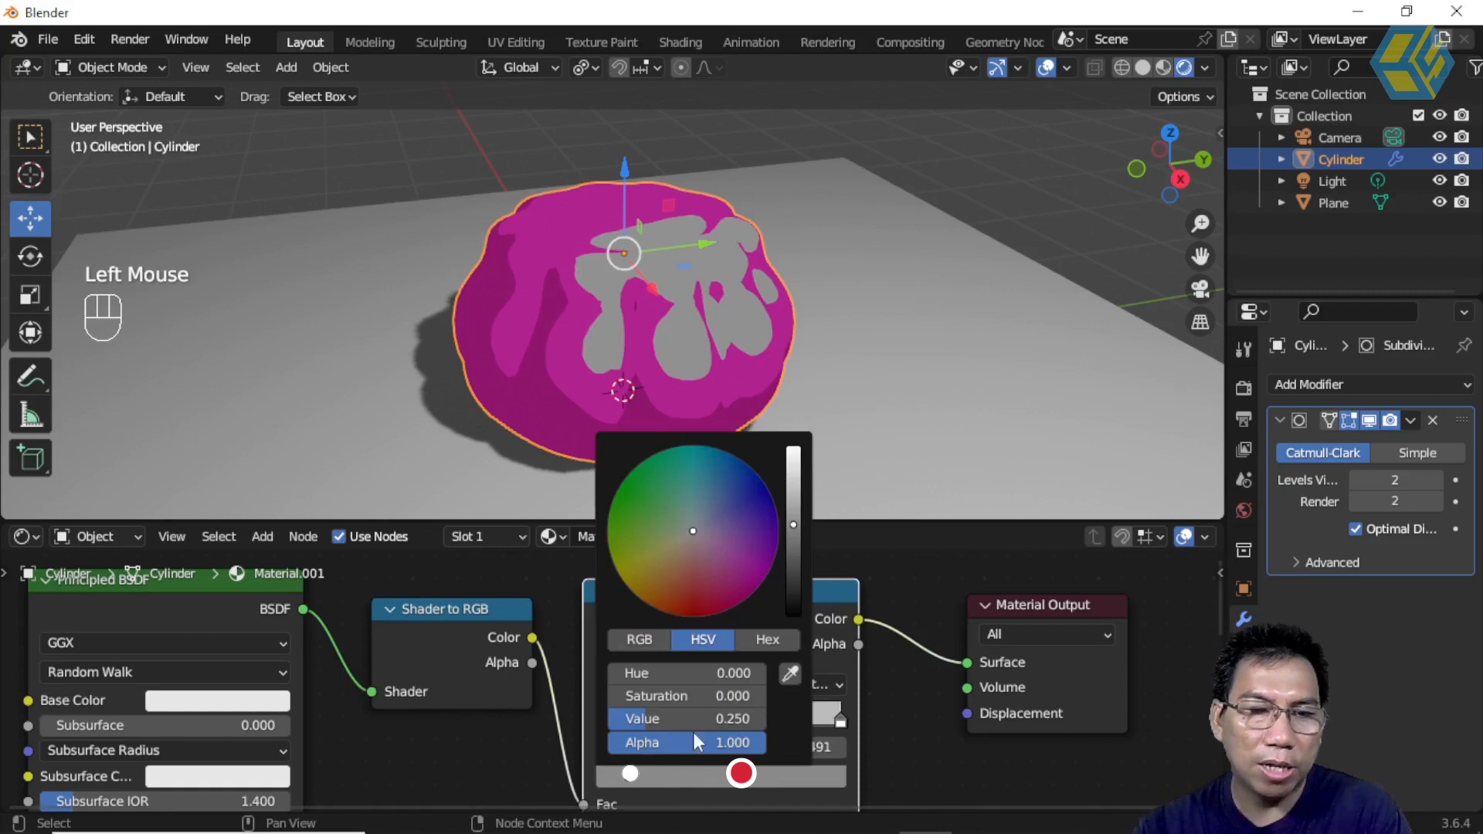
left_click(768, 640)
left_click(697, 676)
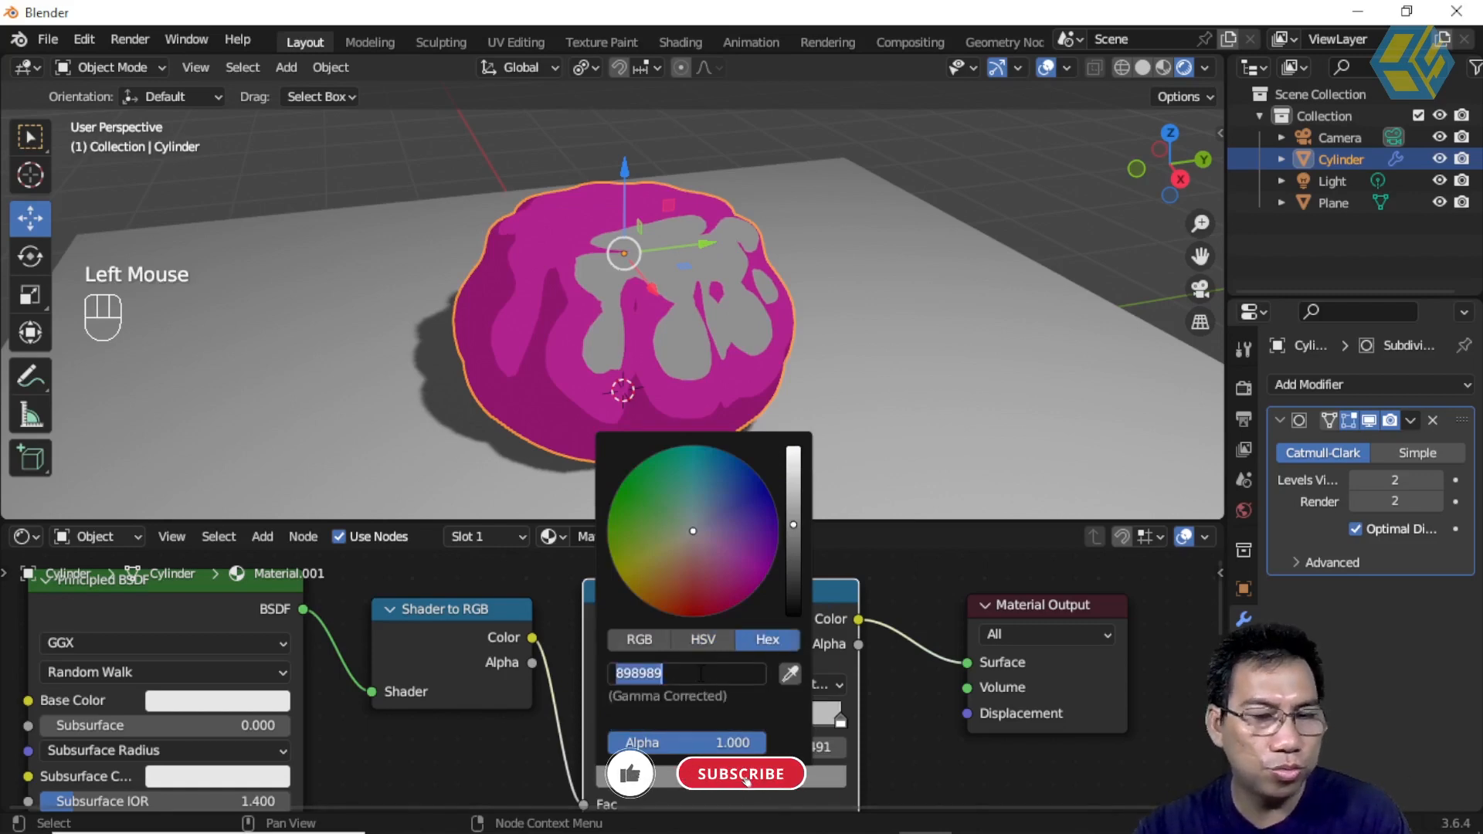
type("FF31BA")
key("Return")
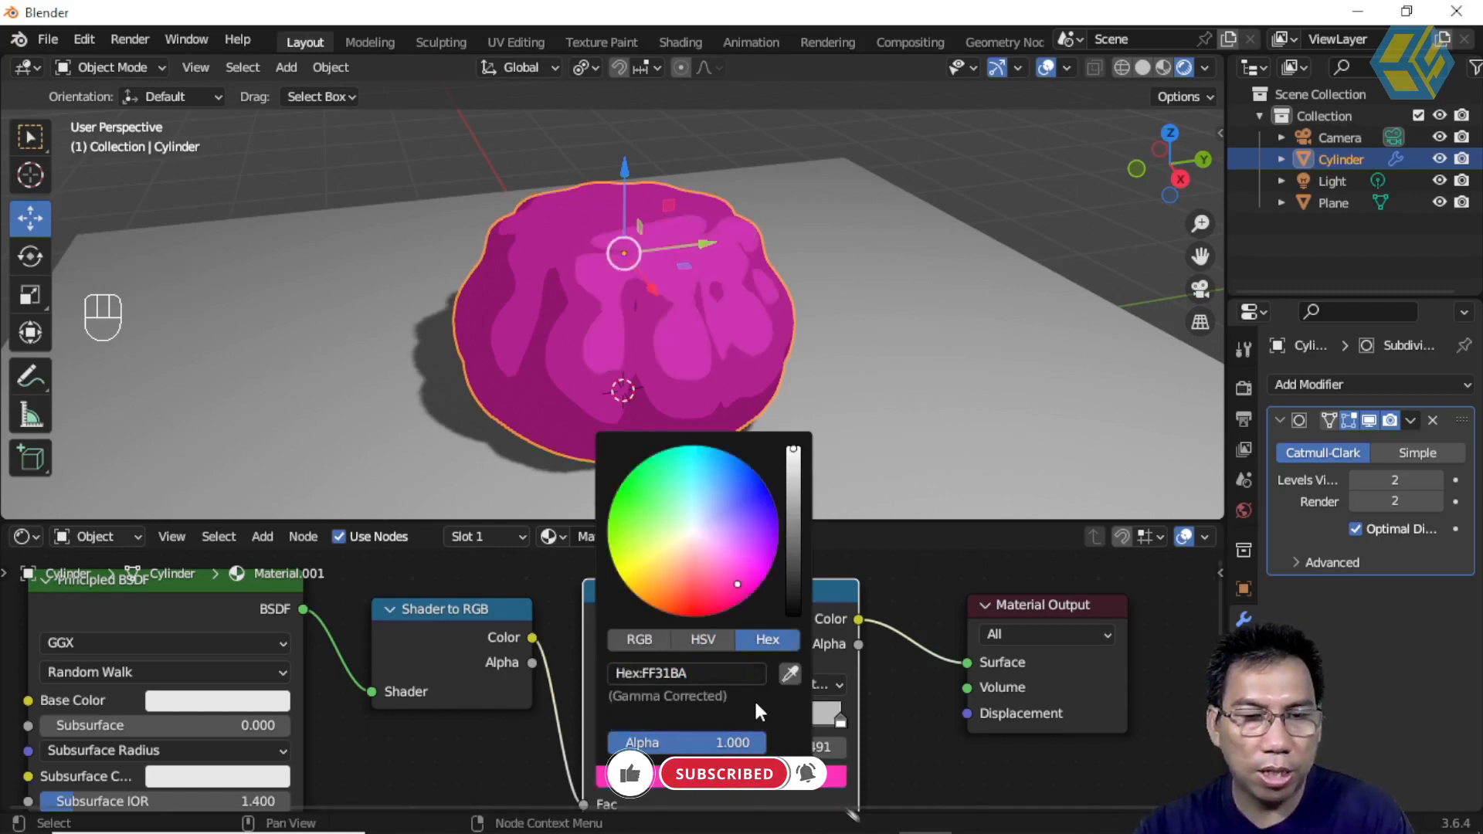
Darken the third stop's pink slightly by setting its HSV Value to 0.75.
left_click(703, 640)
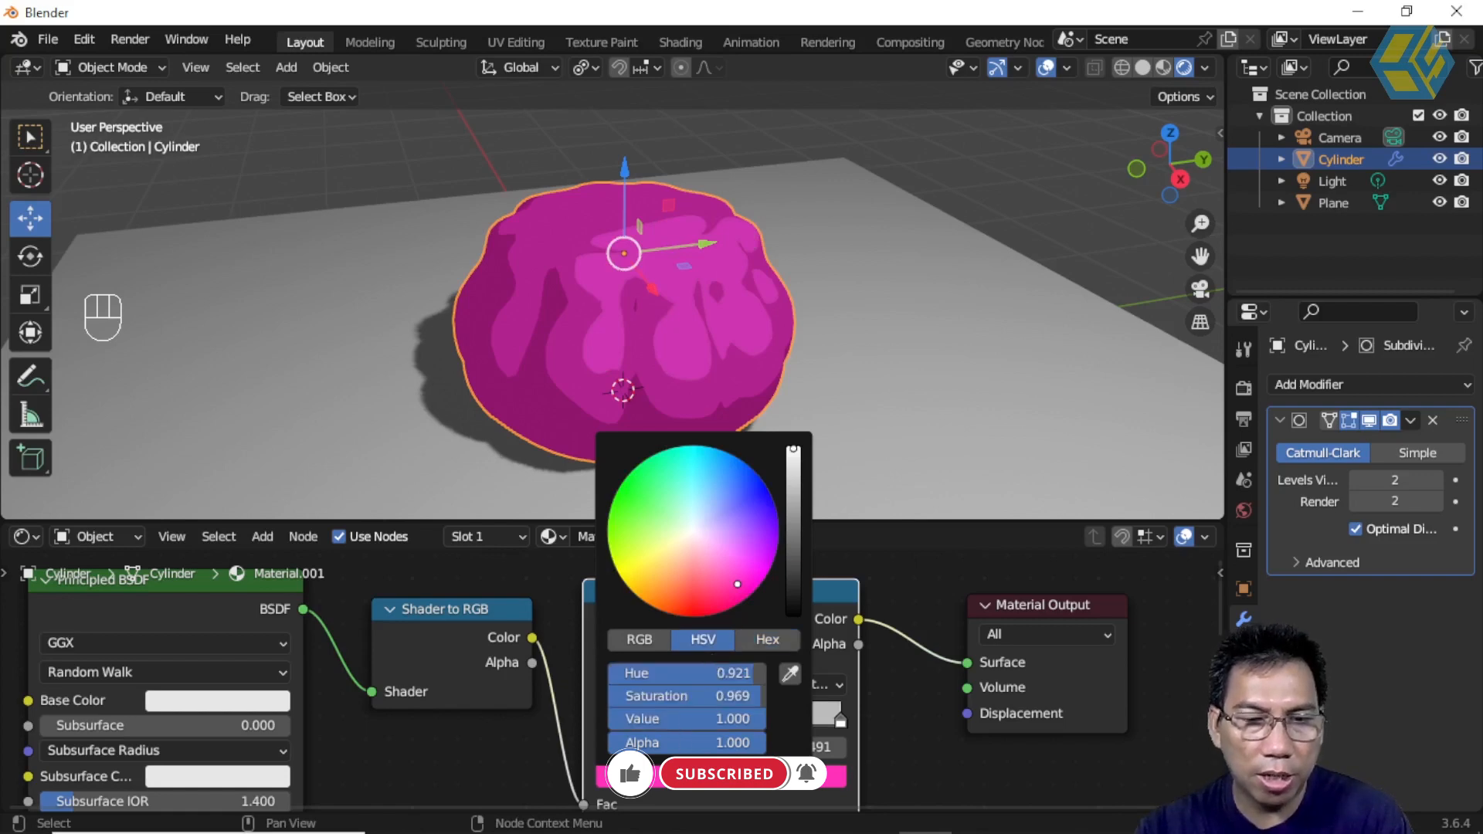
left_click(684, 719)
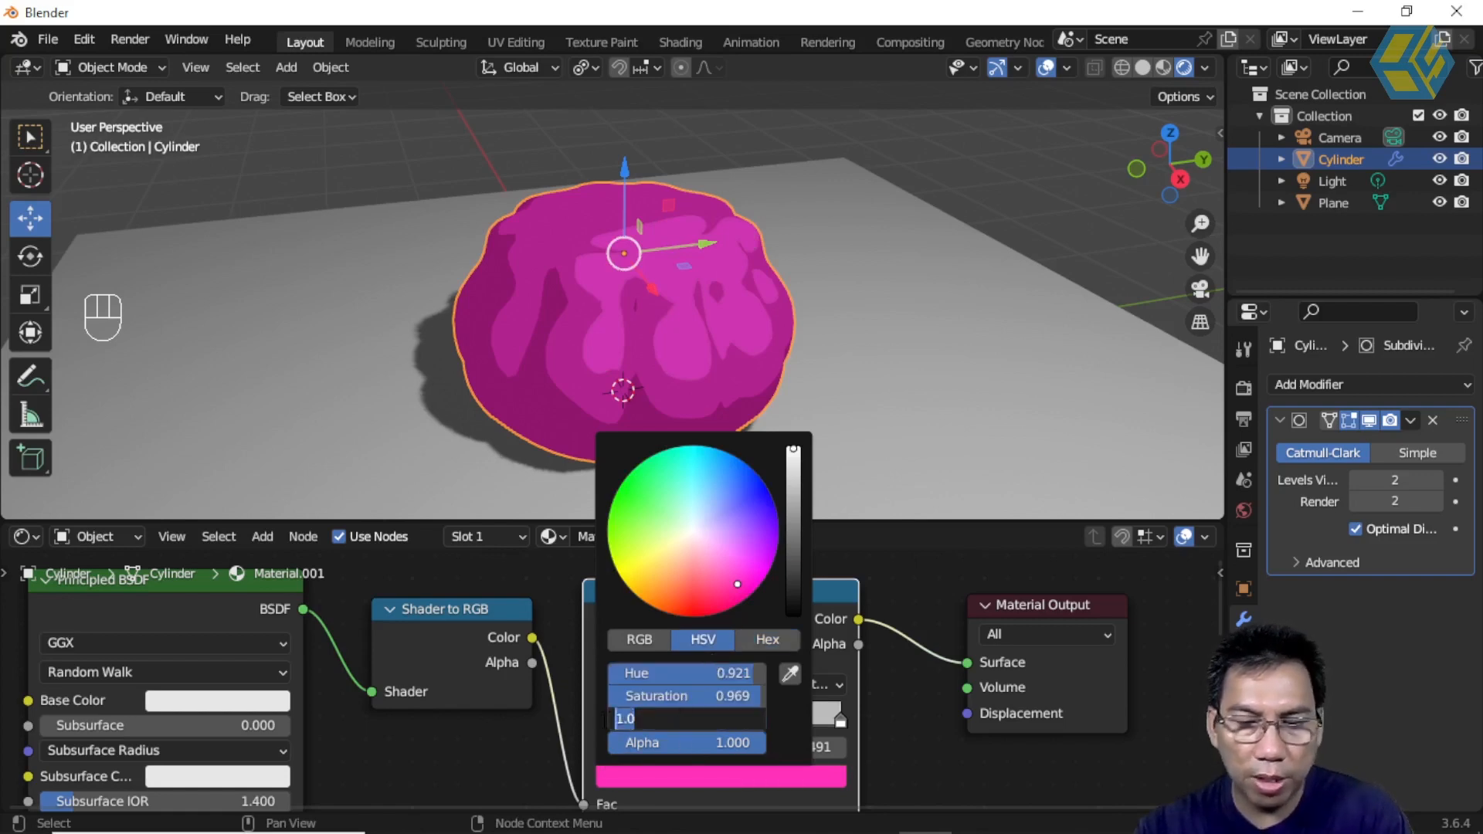
key("BackSpace")
type(".75")
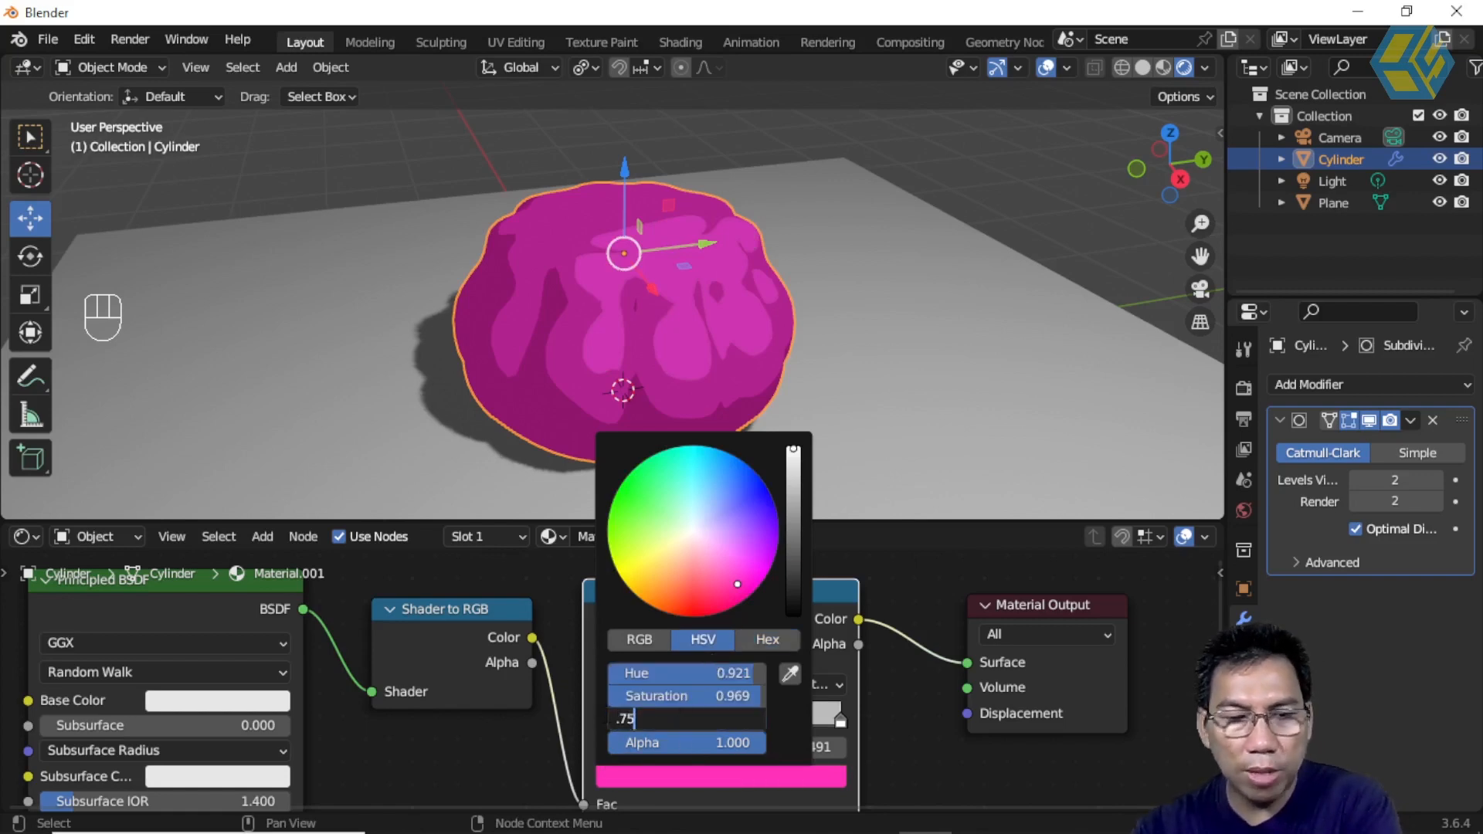
key("Return")
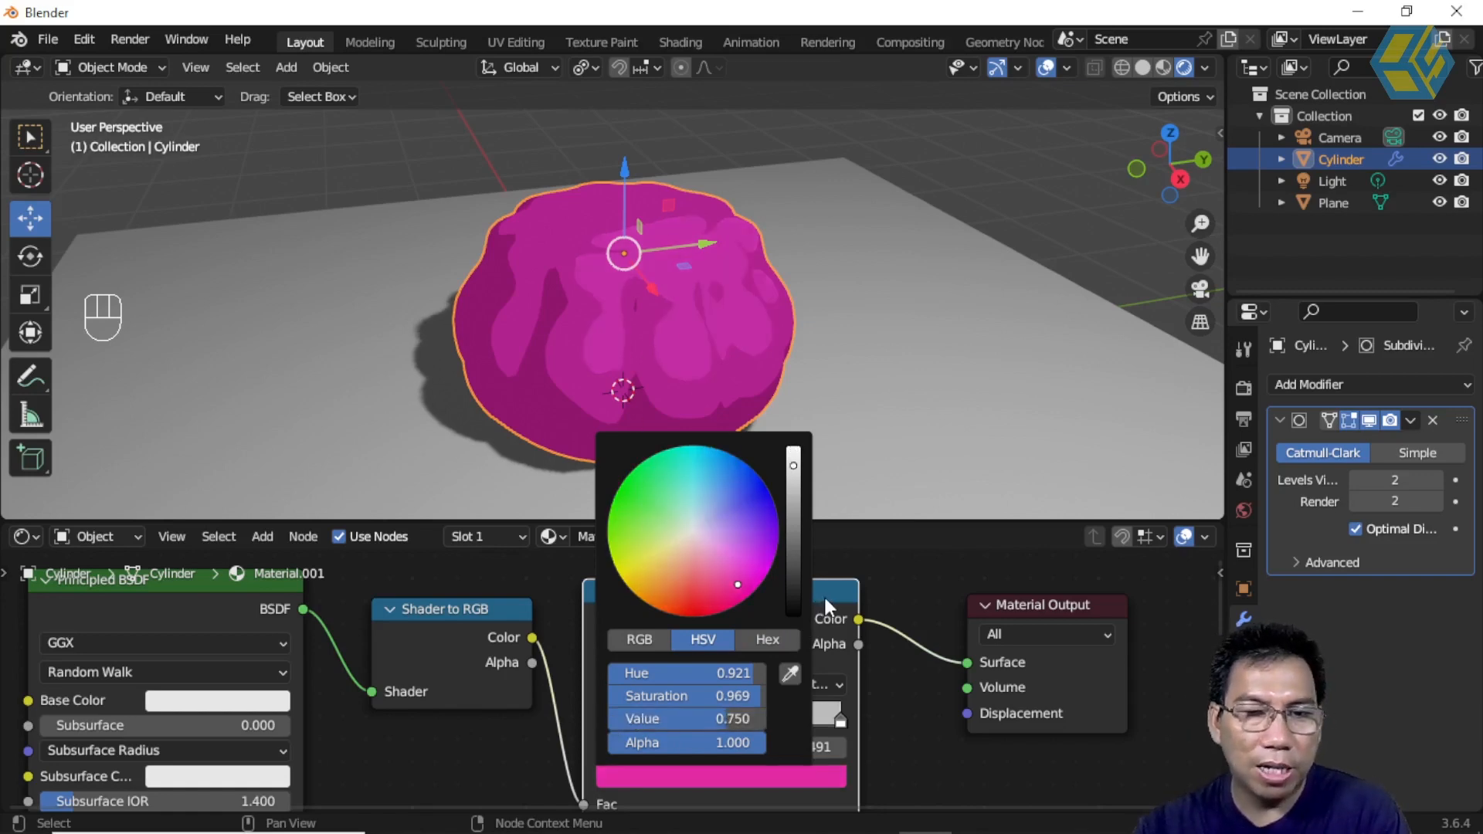
Color the Color Ramp's last stop with the copied pink, hex FF31BA, and check its HSV values.
left_click(841, 726)
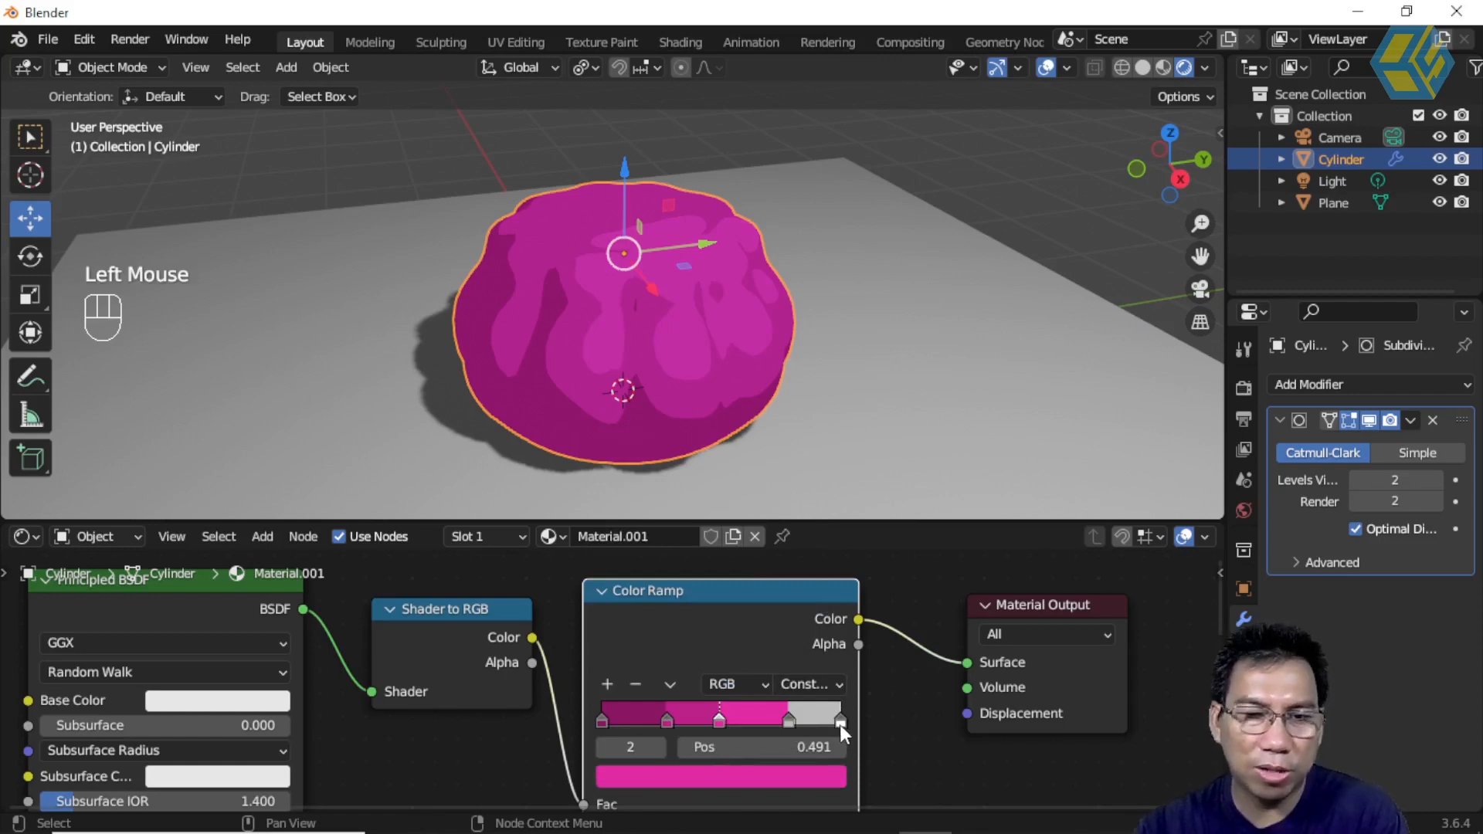
left_click(841, 721)
left_click(800, 779)
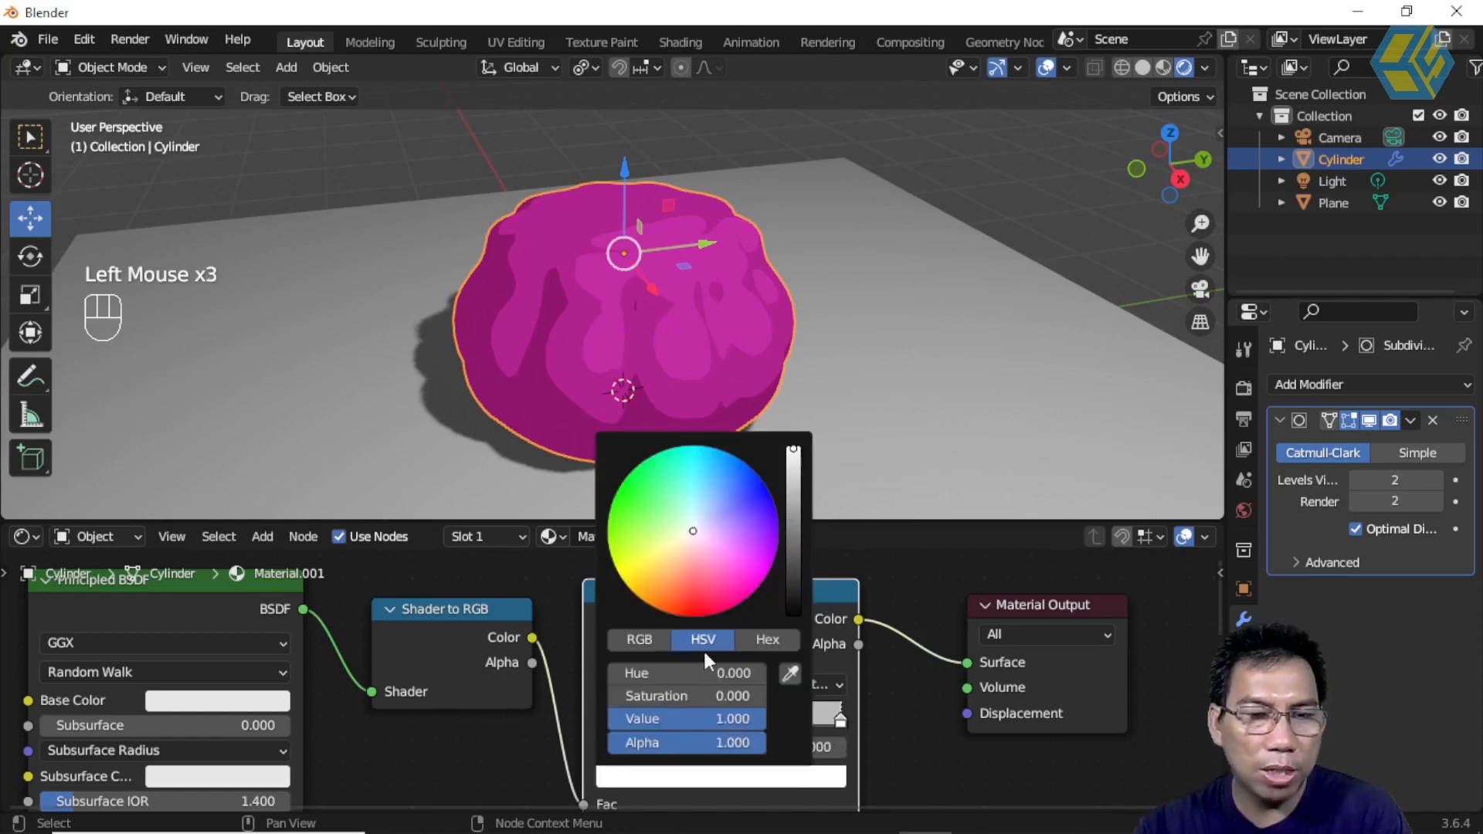
left_click(758, 640)
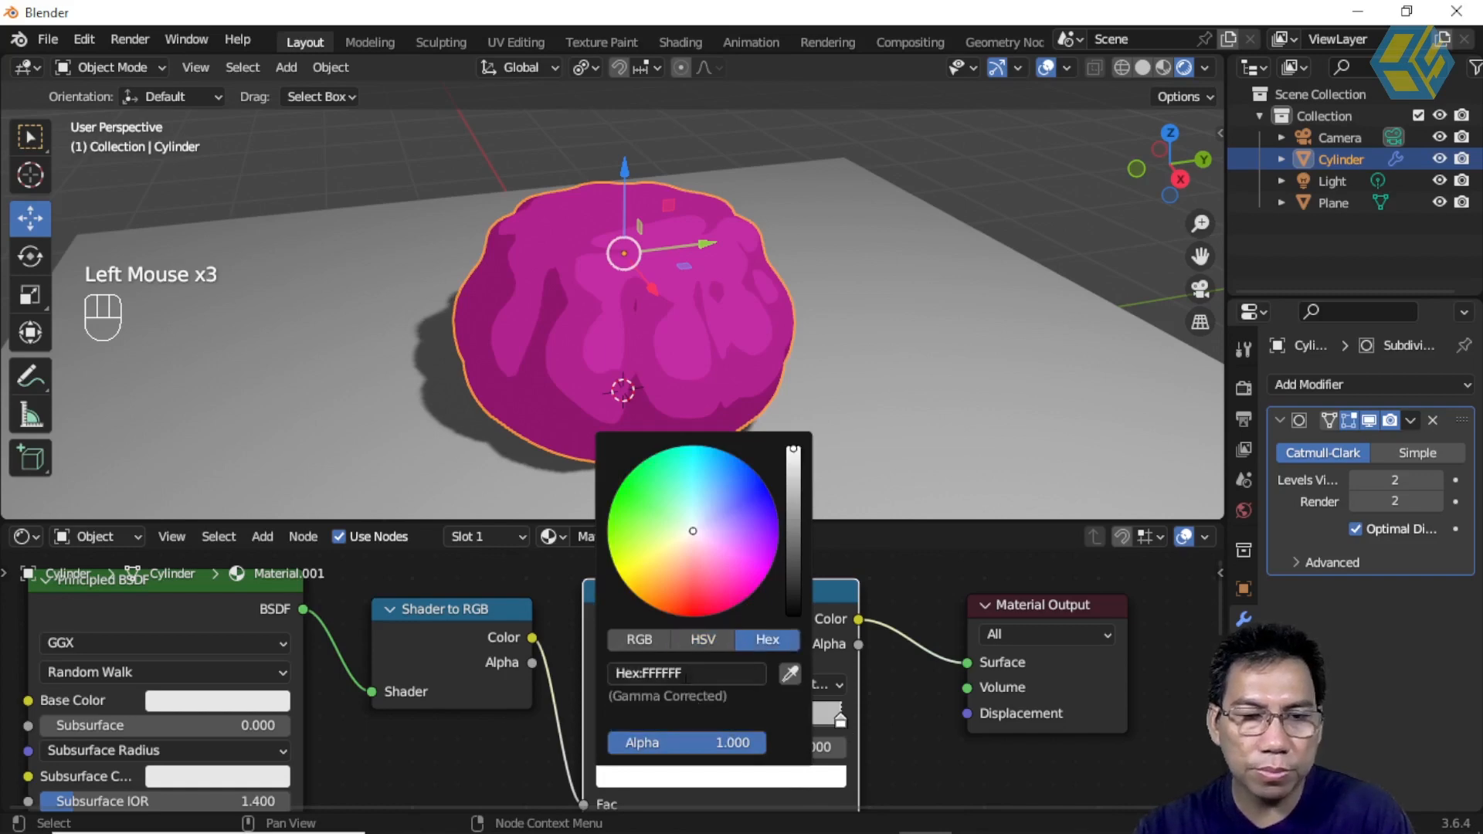
left_click(686, 673)
type("FF31BA")
left_click(750, 714)
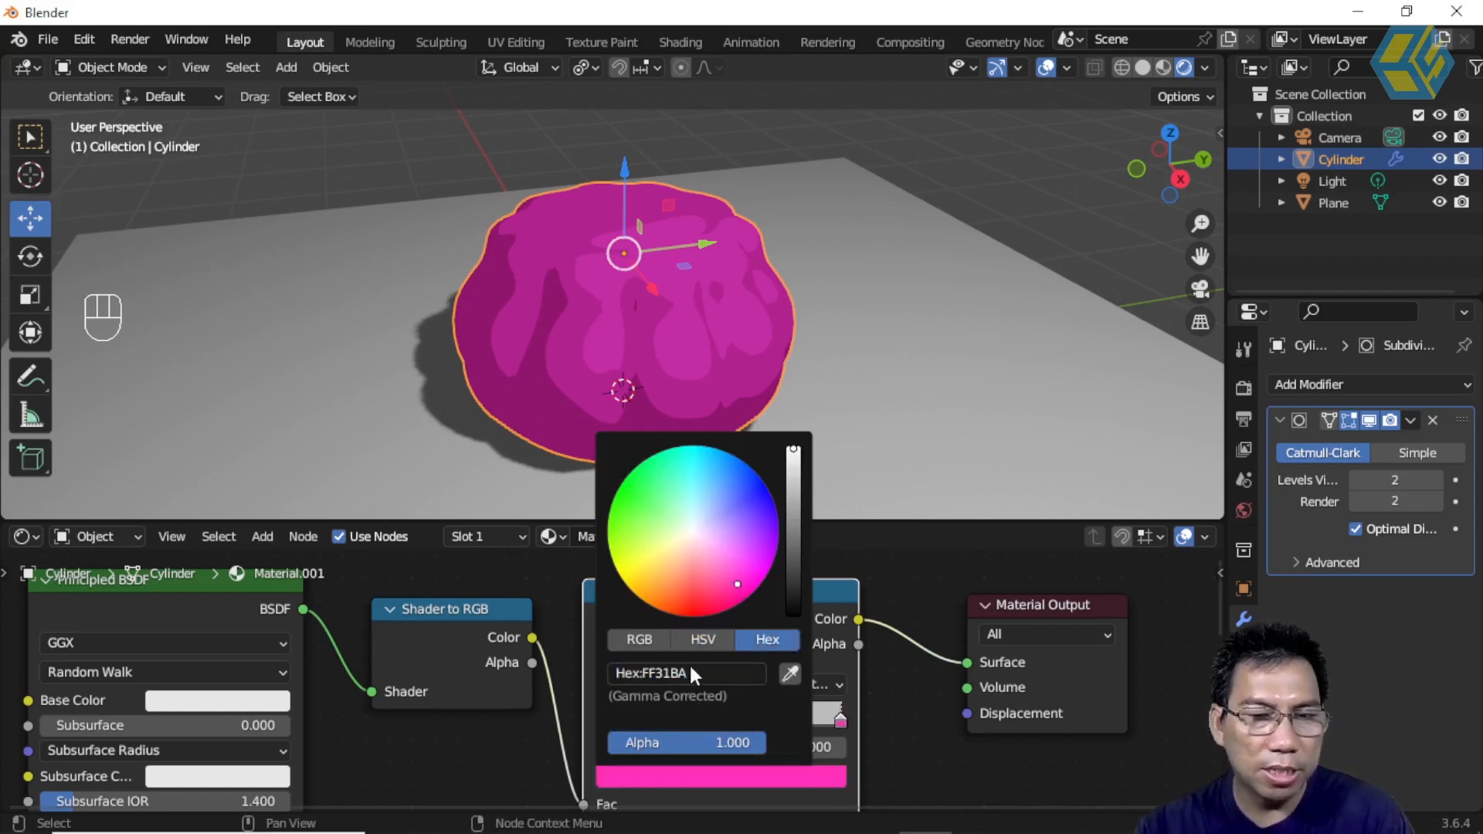
left_click(699, 639)
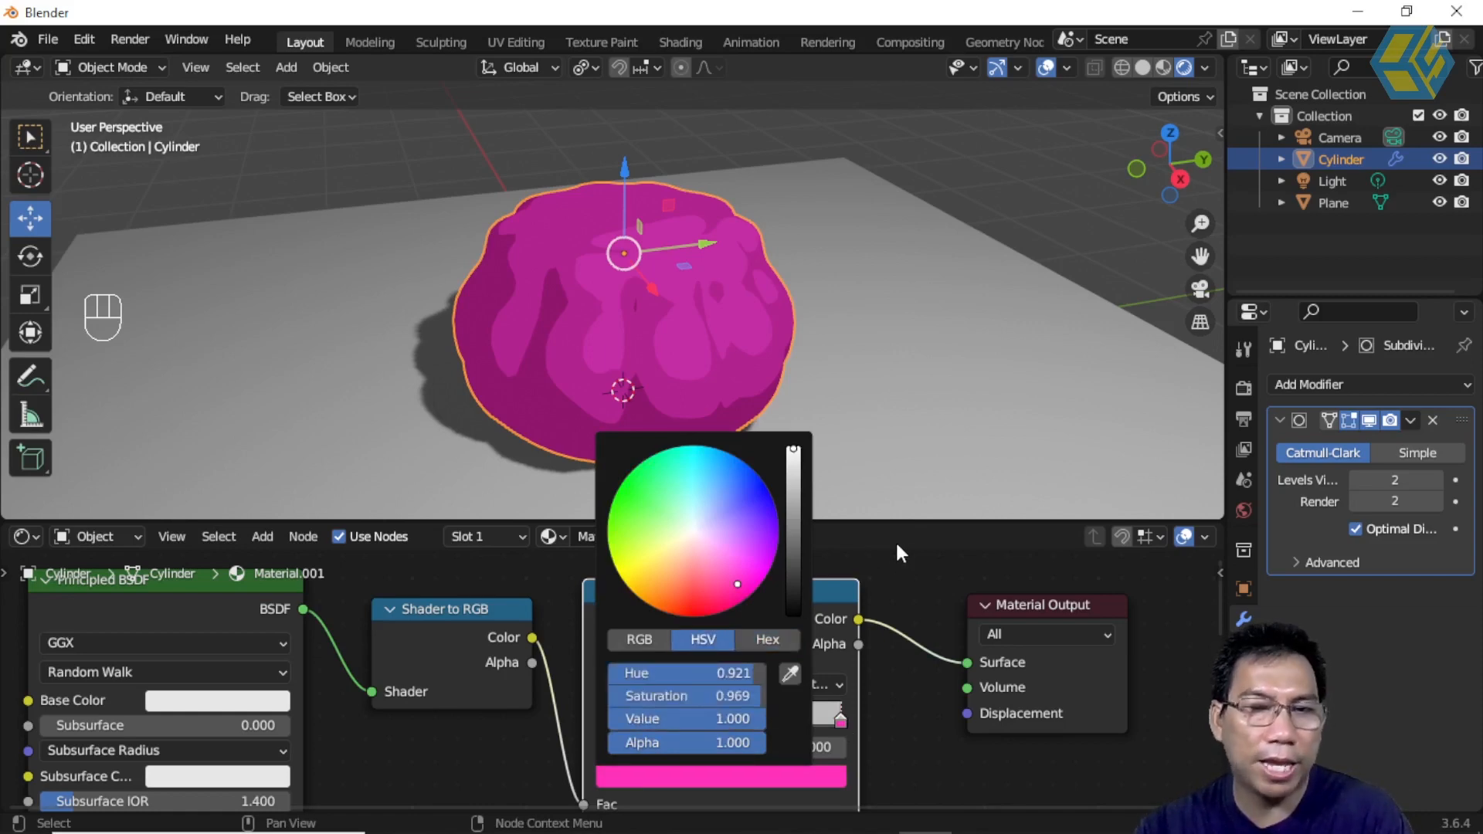
left_click(818, 595)
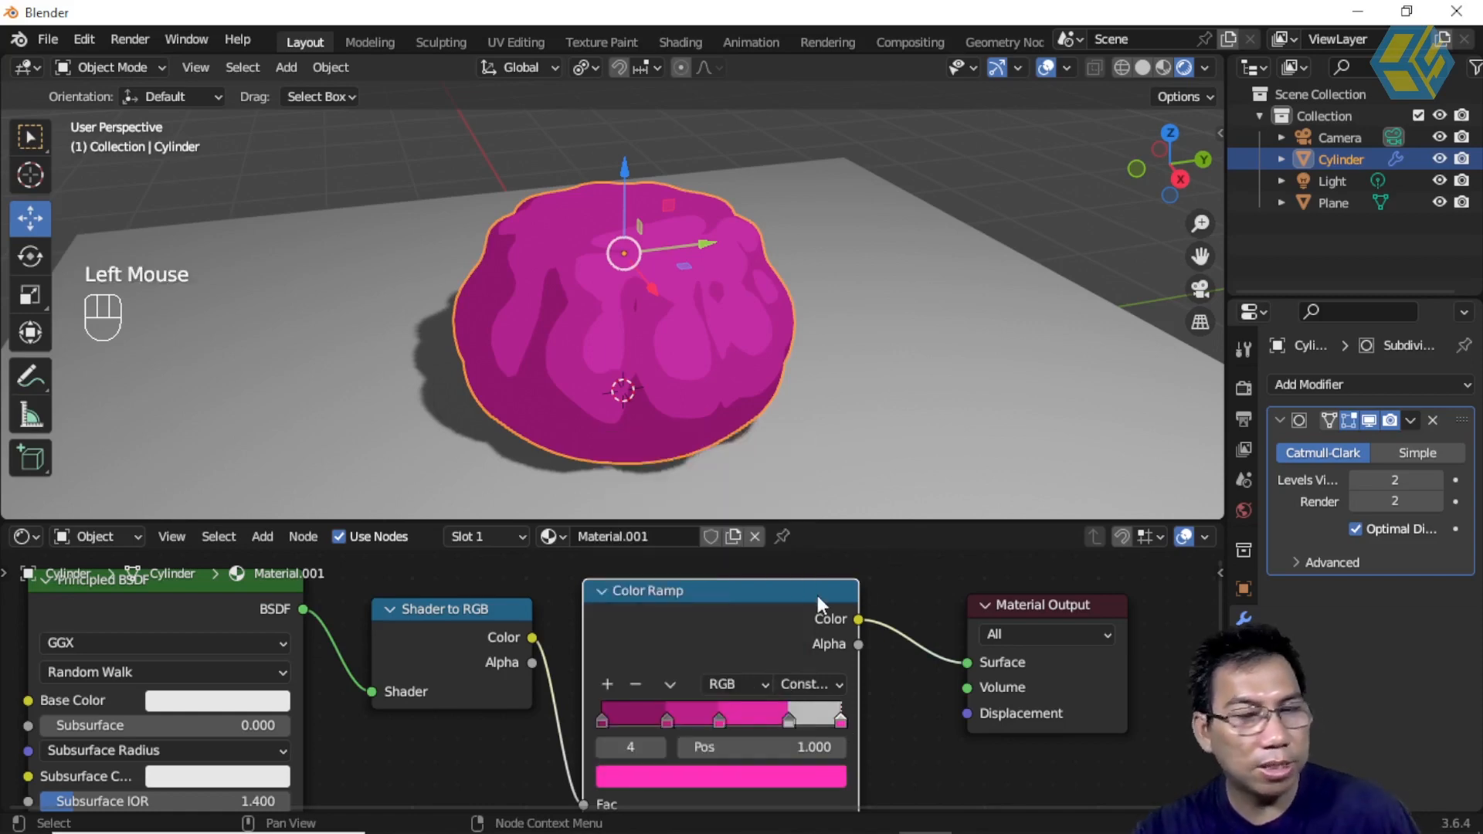
Color the Color Ramp's fourth stop, at position 0.782, with the copied pink, hex FF31BA.
left_click(790, 726)
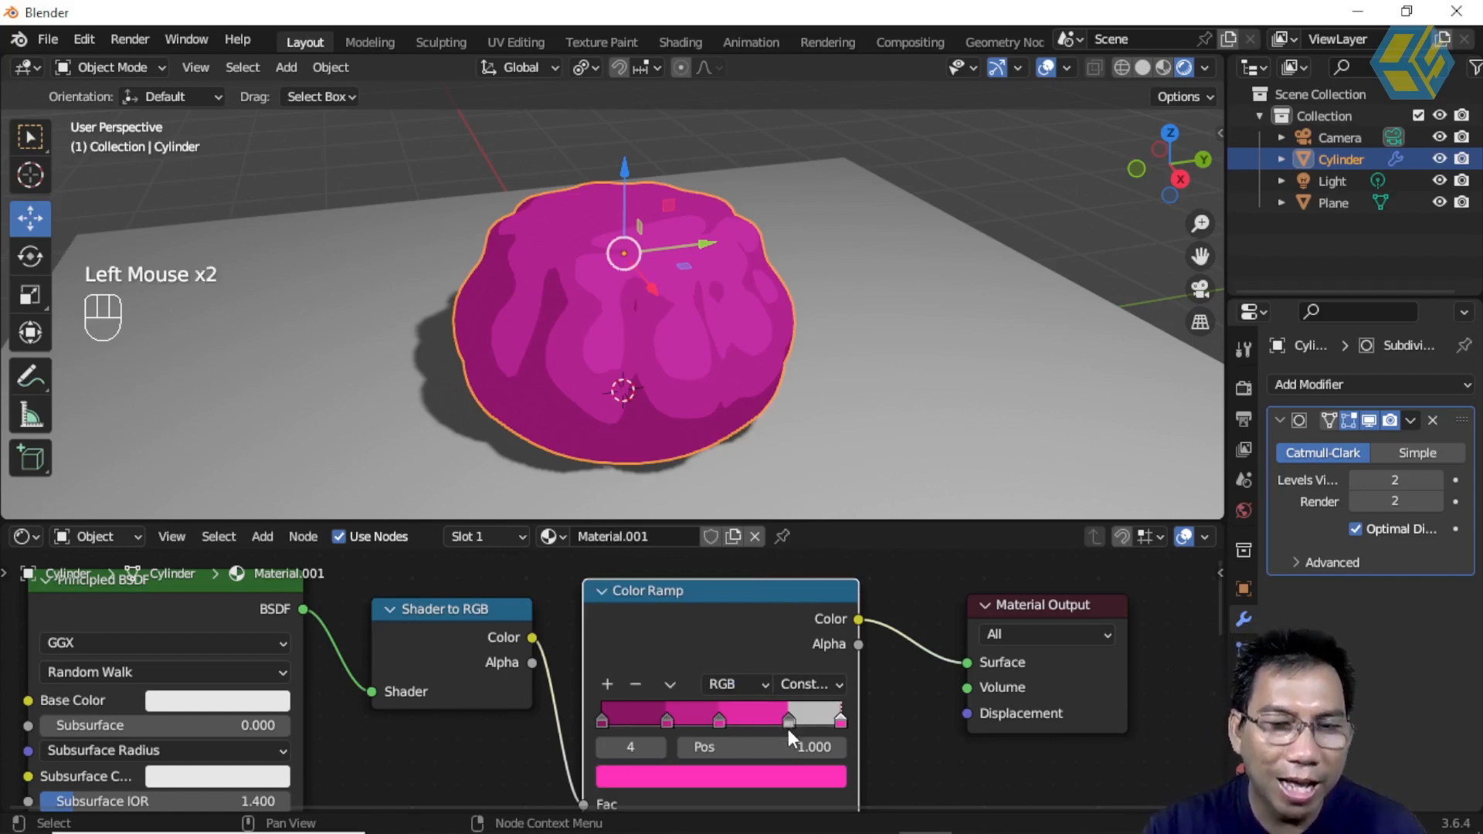
left_click(786, 725)
left_click(792, 769)
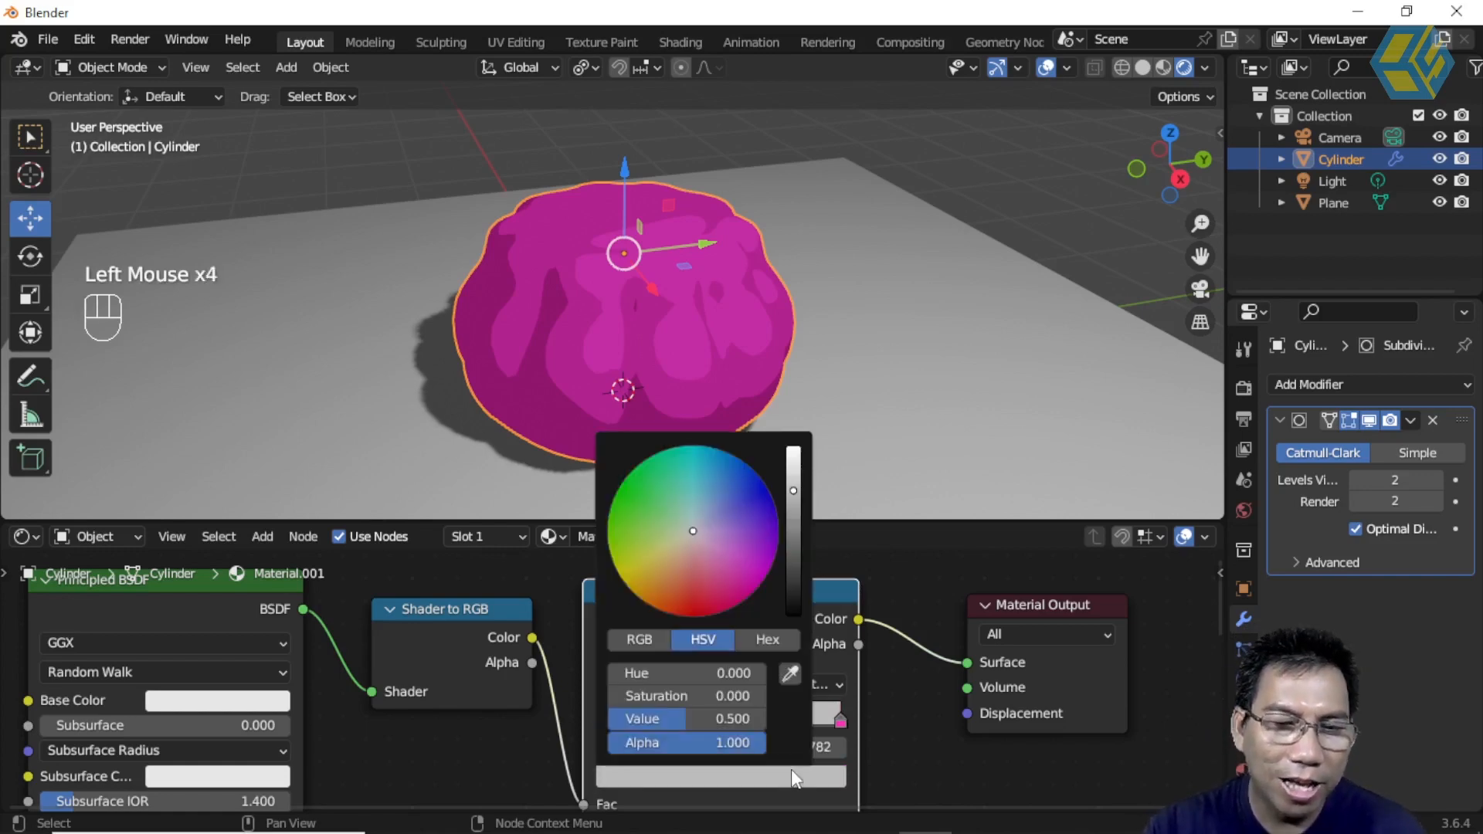
left_click(740, 643)
left_click(696, 675)
type("FF31BA")
key("Return")
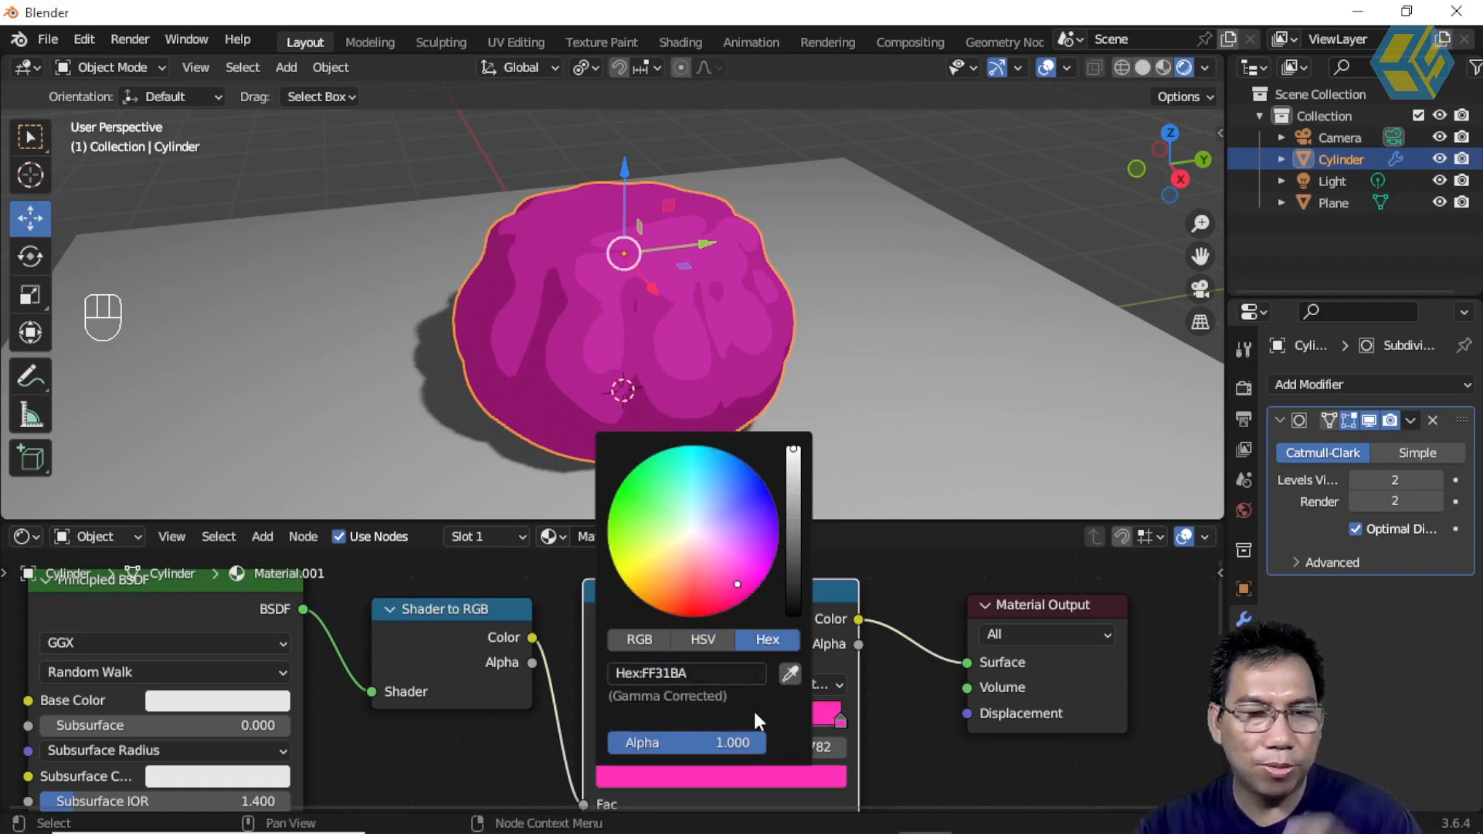
left_click(829, 589)
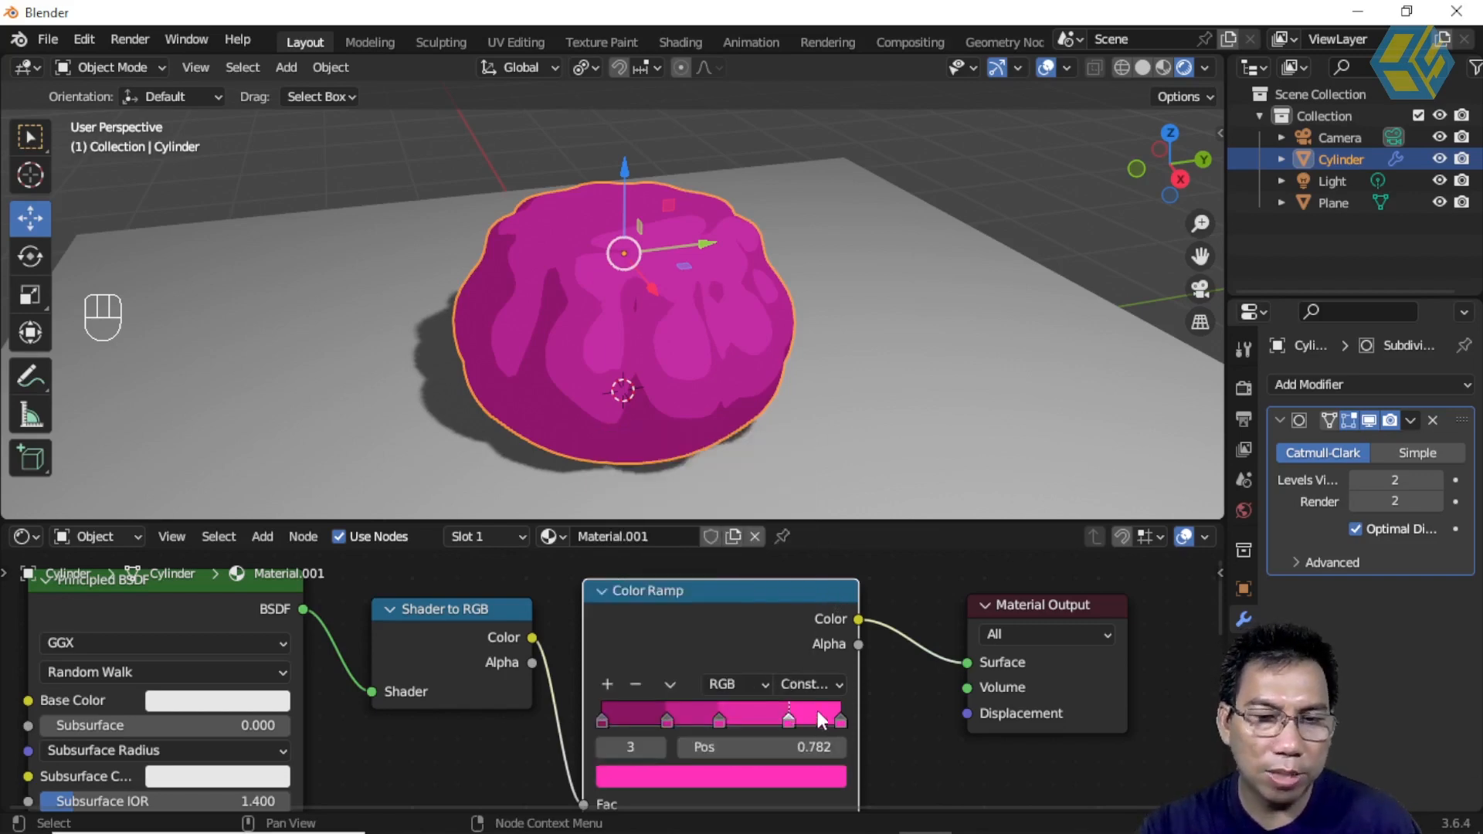
Lighten the Color Ramp's last stop to a pale pink, hex FDC1FF, on the color wheel.
left_click(841, 725)
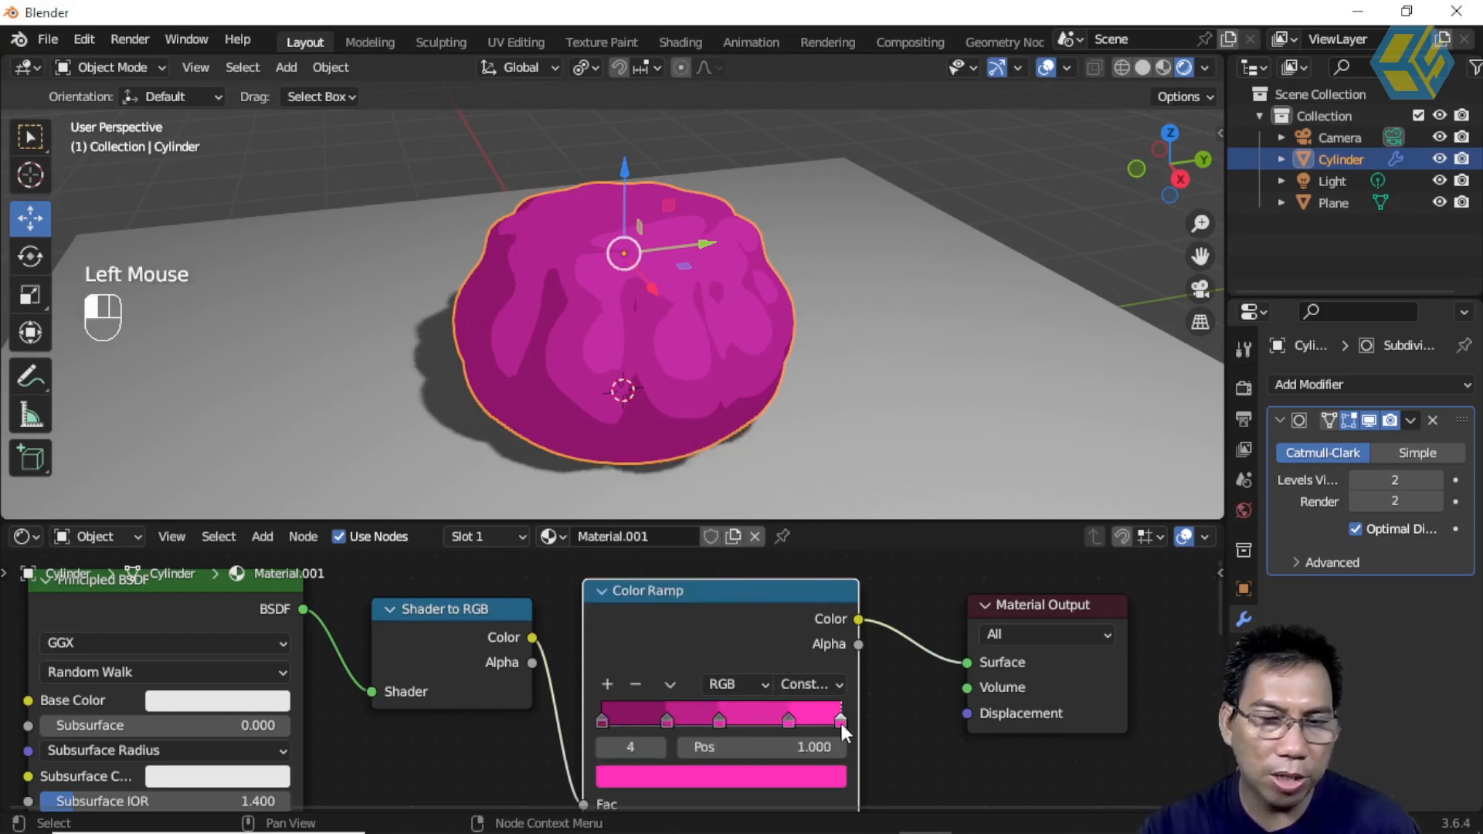
left_click(821, 778)
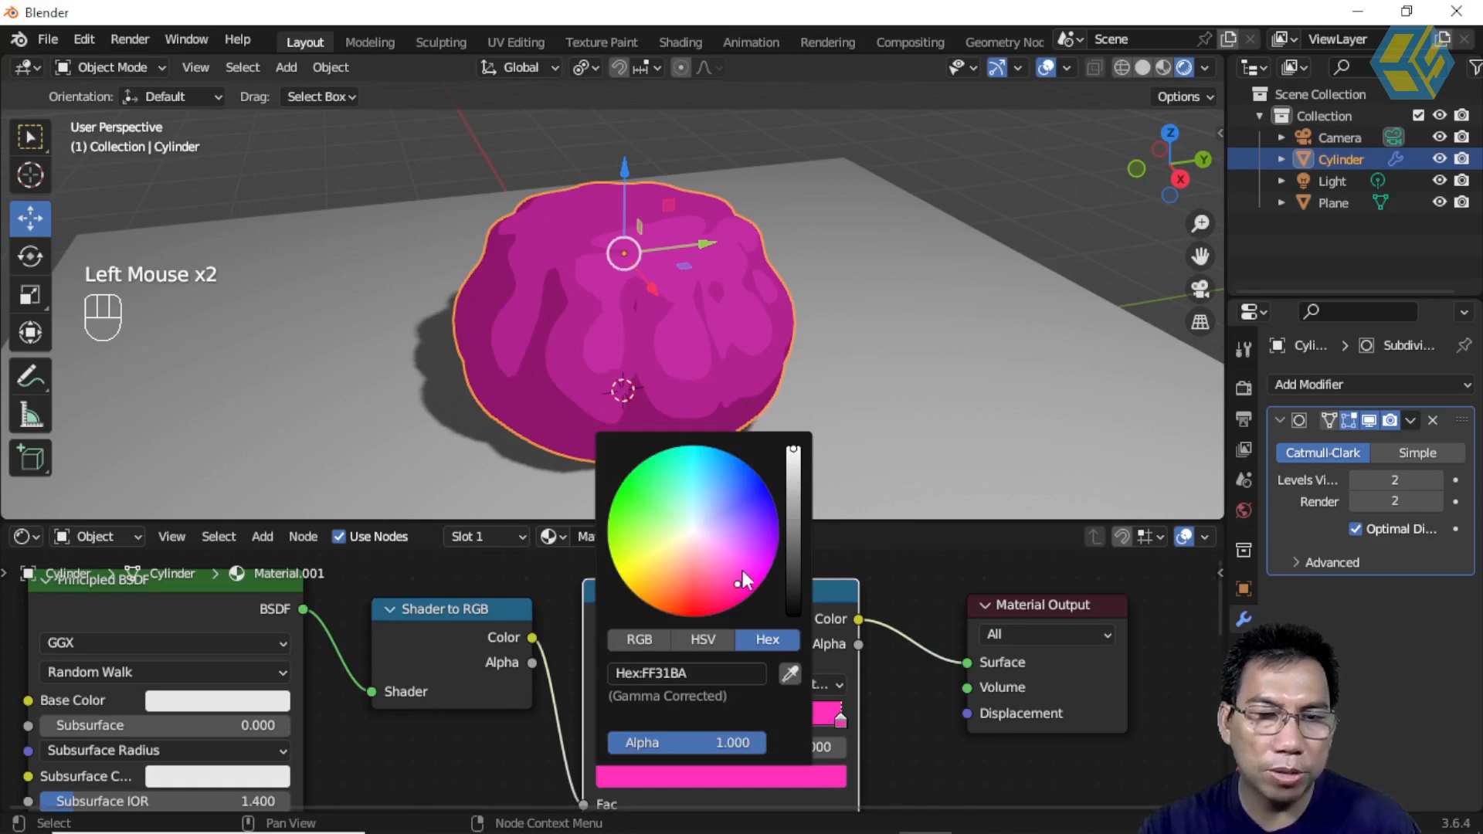
left_click_drag(738, 584, 712, 541)
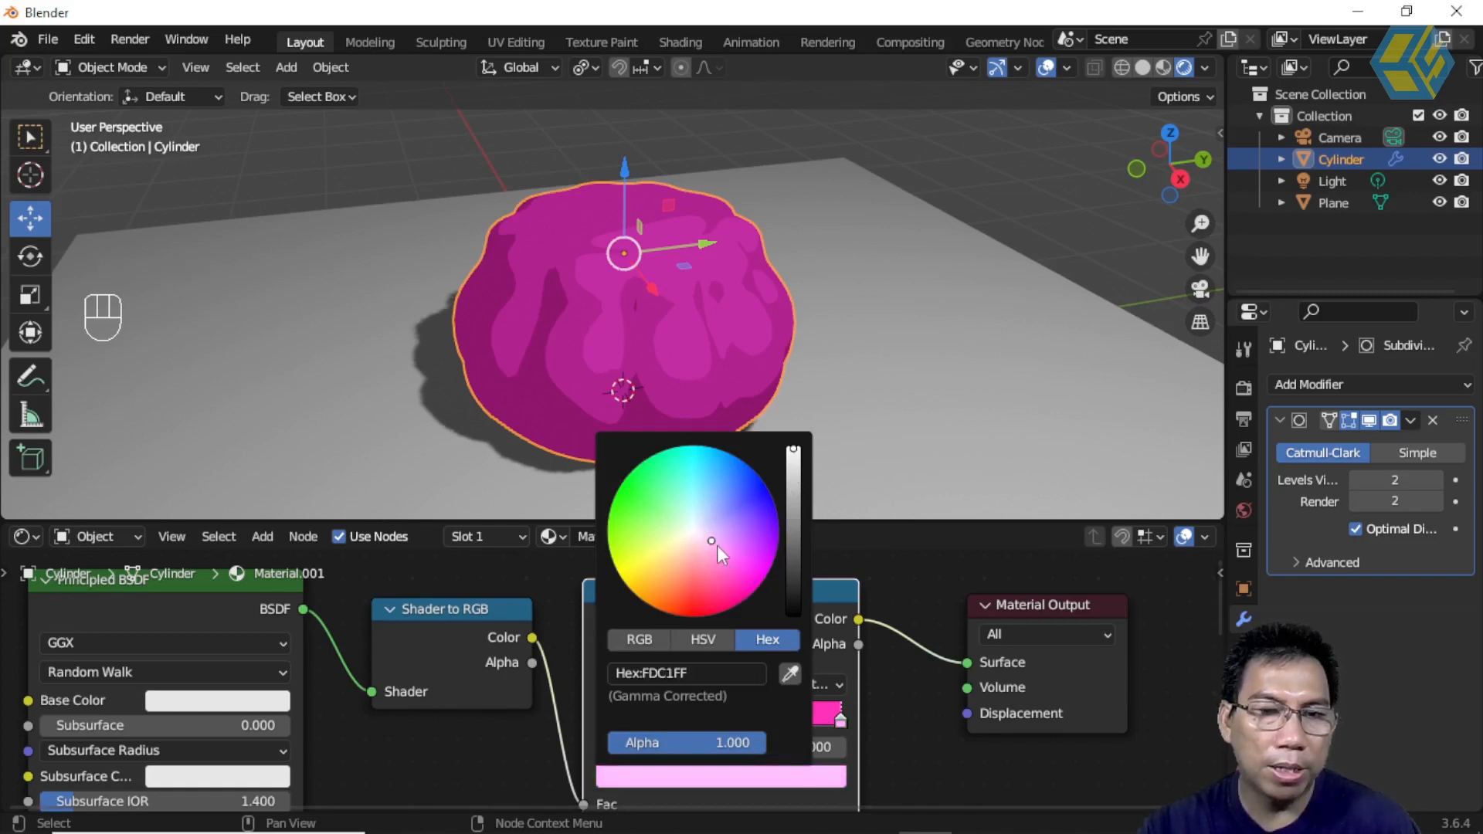
left_click(839, 589)
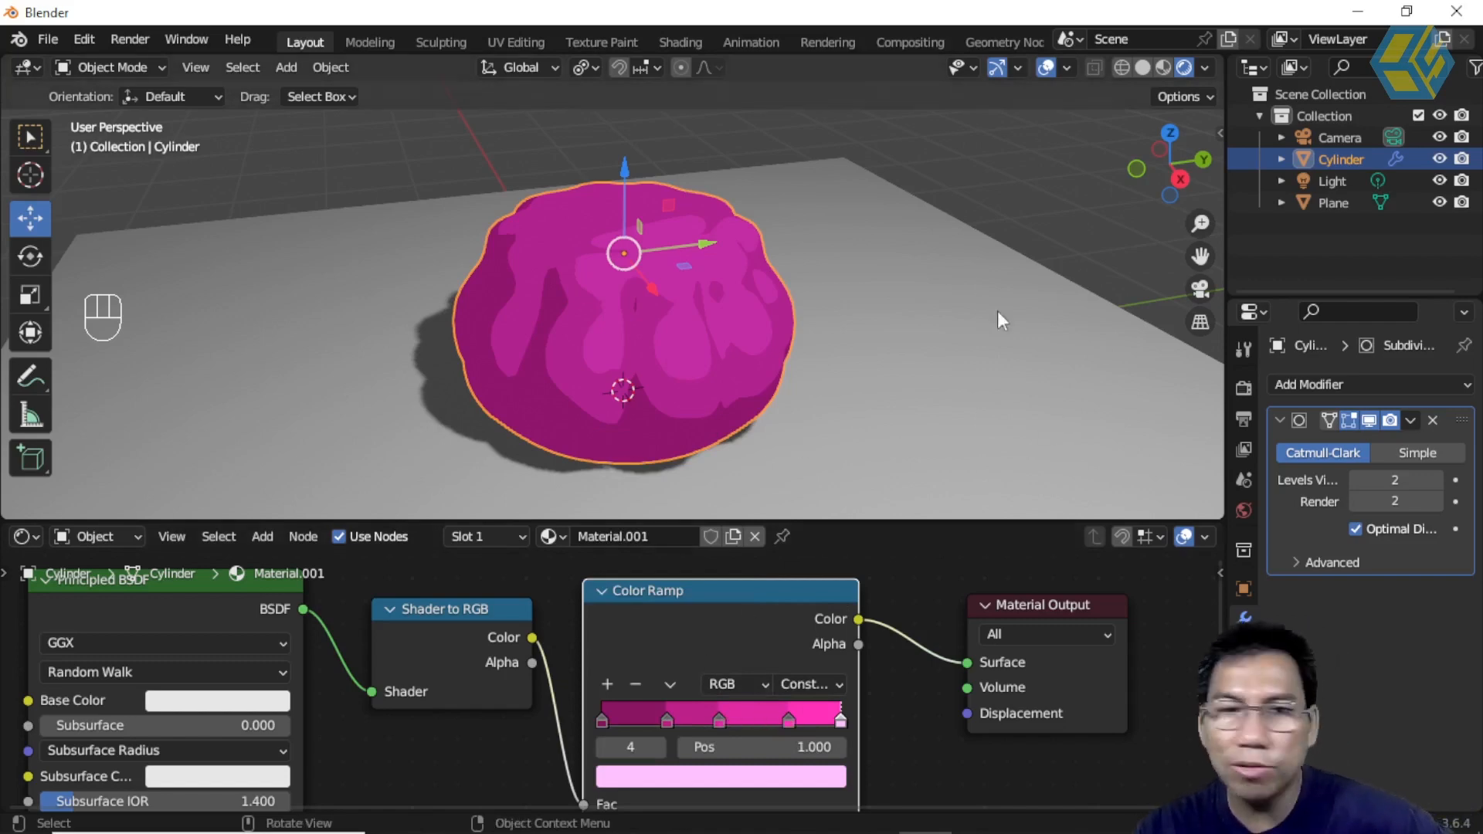
Give the ground plane a new material with its Principled BSDF and Material Output nodes disconnected and spaced apart.
left_click(883, 265)
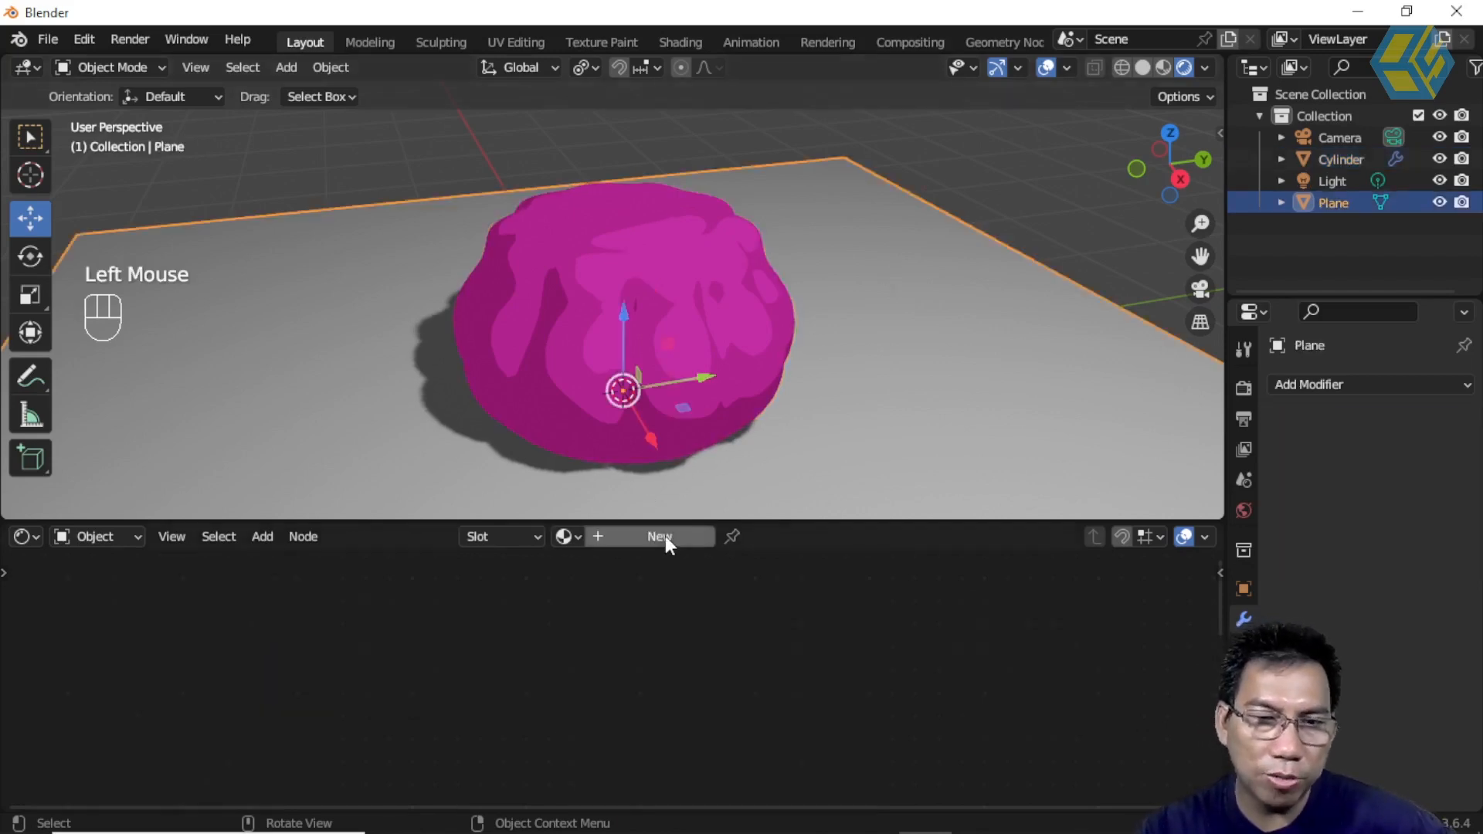
left_click(665, 535)
left_click(516, 589)
left_click_drag(431, 596, 81, 595)
left_click_drag(756, 647, 510, 672)
left_click_drag(869, 590, 1116, 600)
Add a Shader to RGB node beside the Principled BSDF in the plane's material.
left_click(446, 642)
key("shift+a")
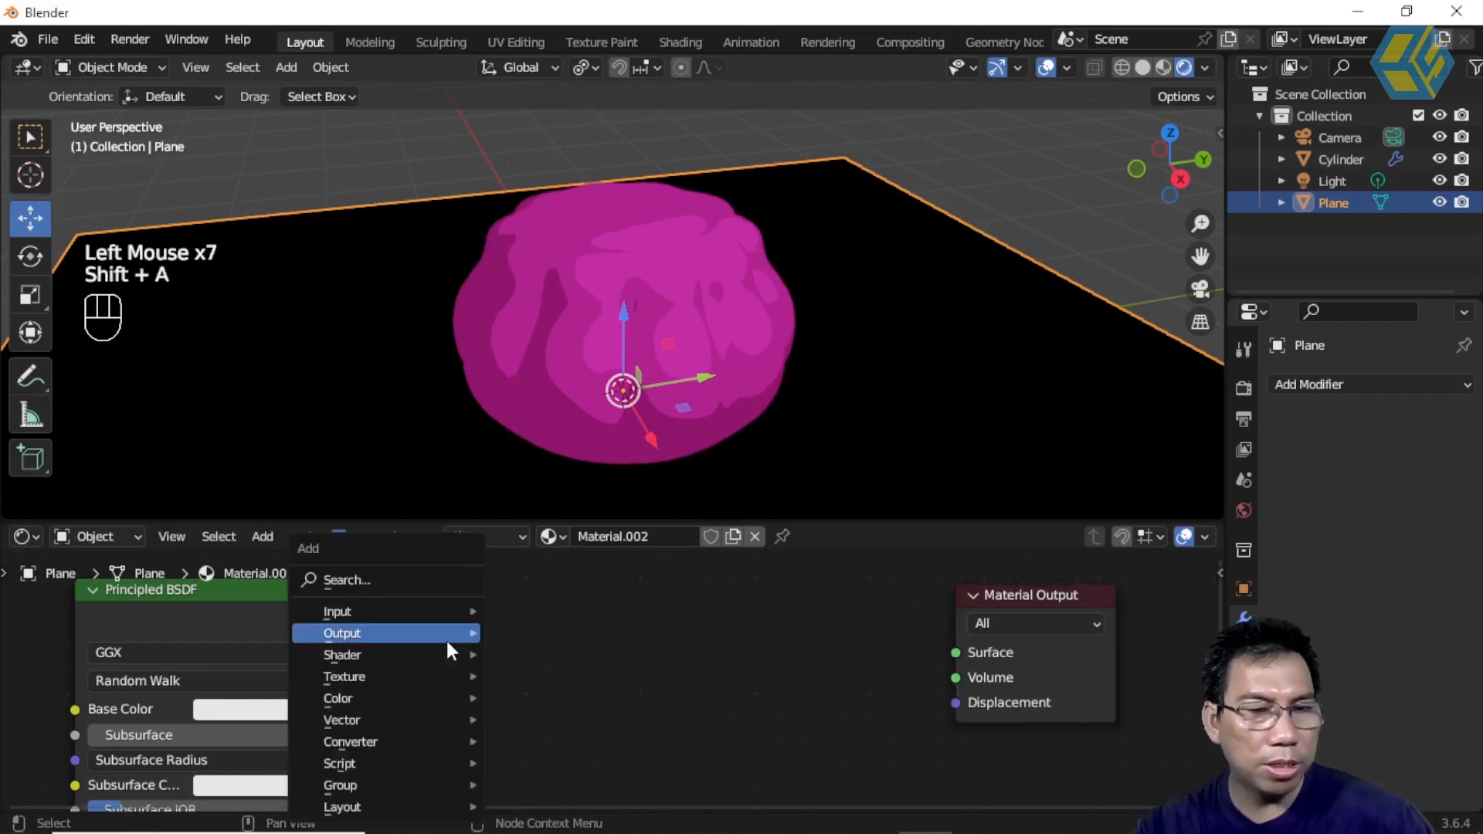
left_click(418, 572)
type("sh")
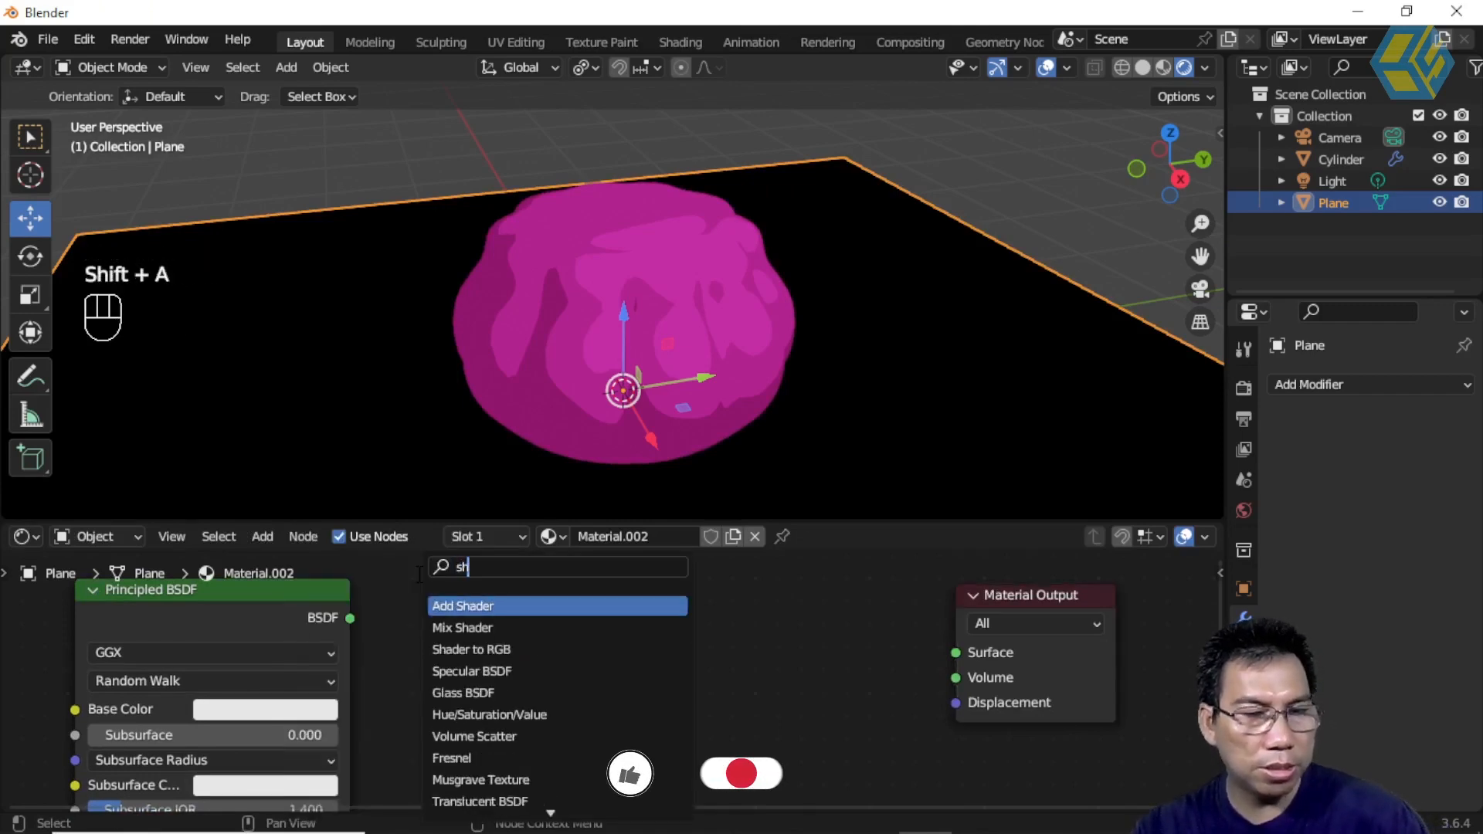
left_click(482, 649)
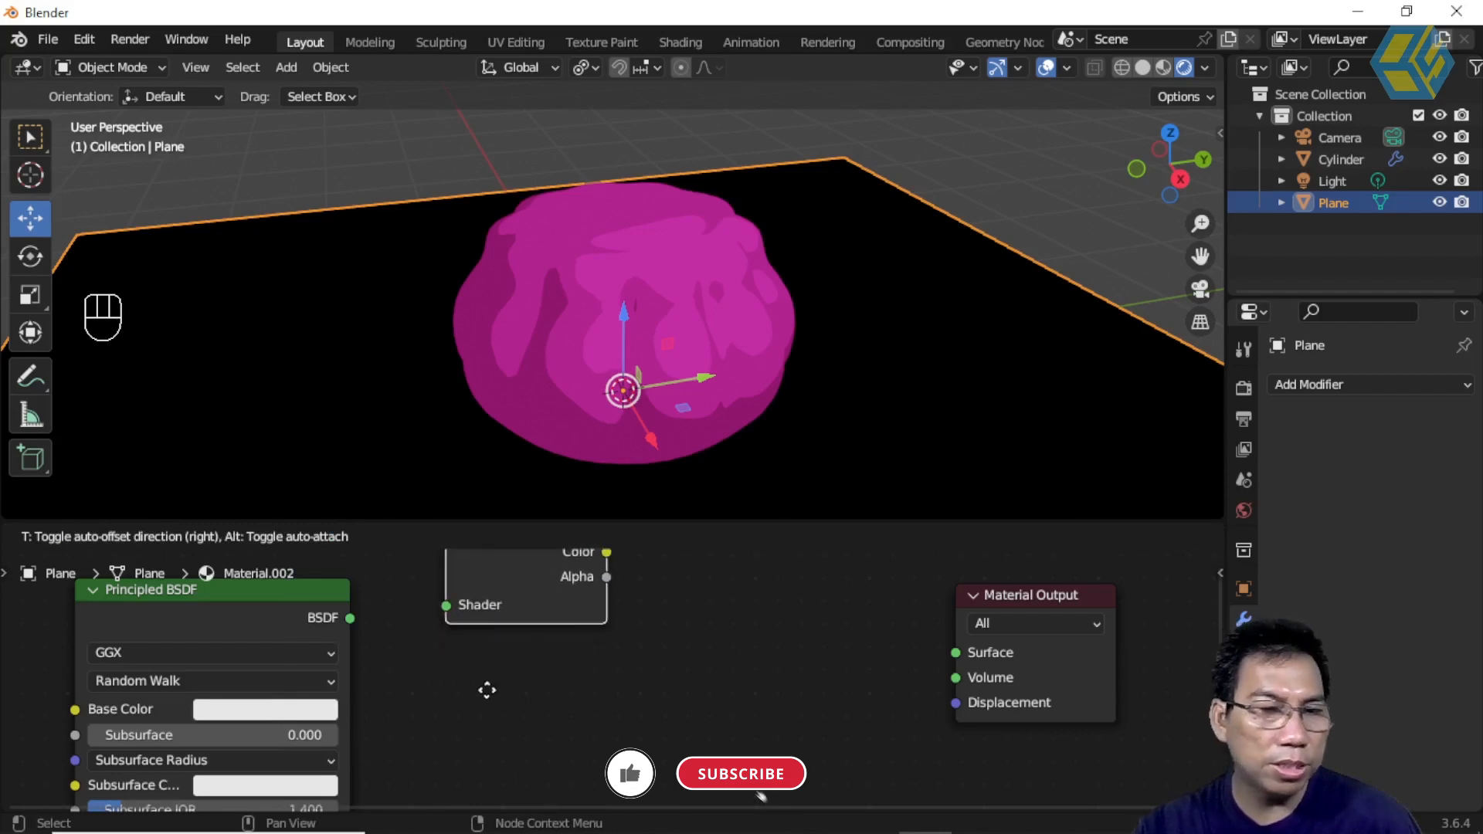
left_click(474, 678)
Add a Color Ramp node between the Shader to RGB and Material Output nodes.
left_click(655, 697)
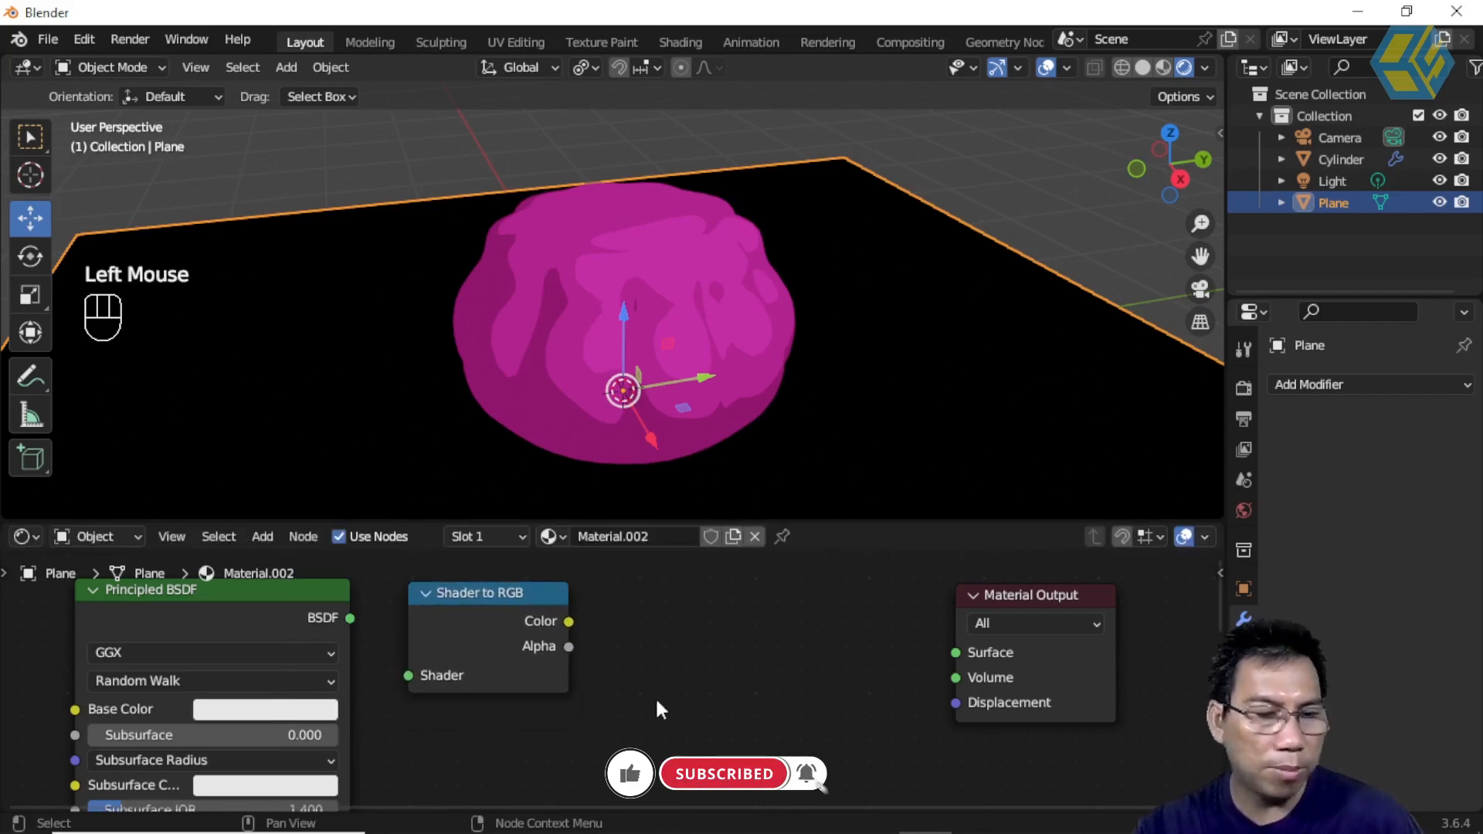
key("shift+a")
mouse_move(619, 599)
type("col")
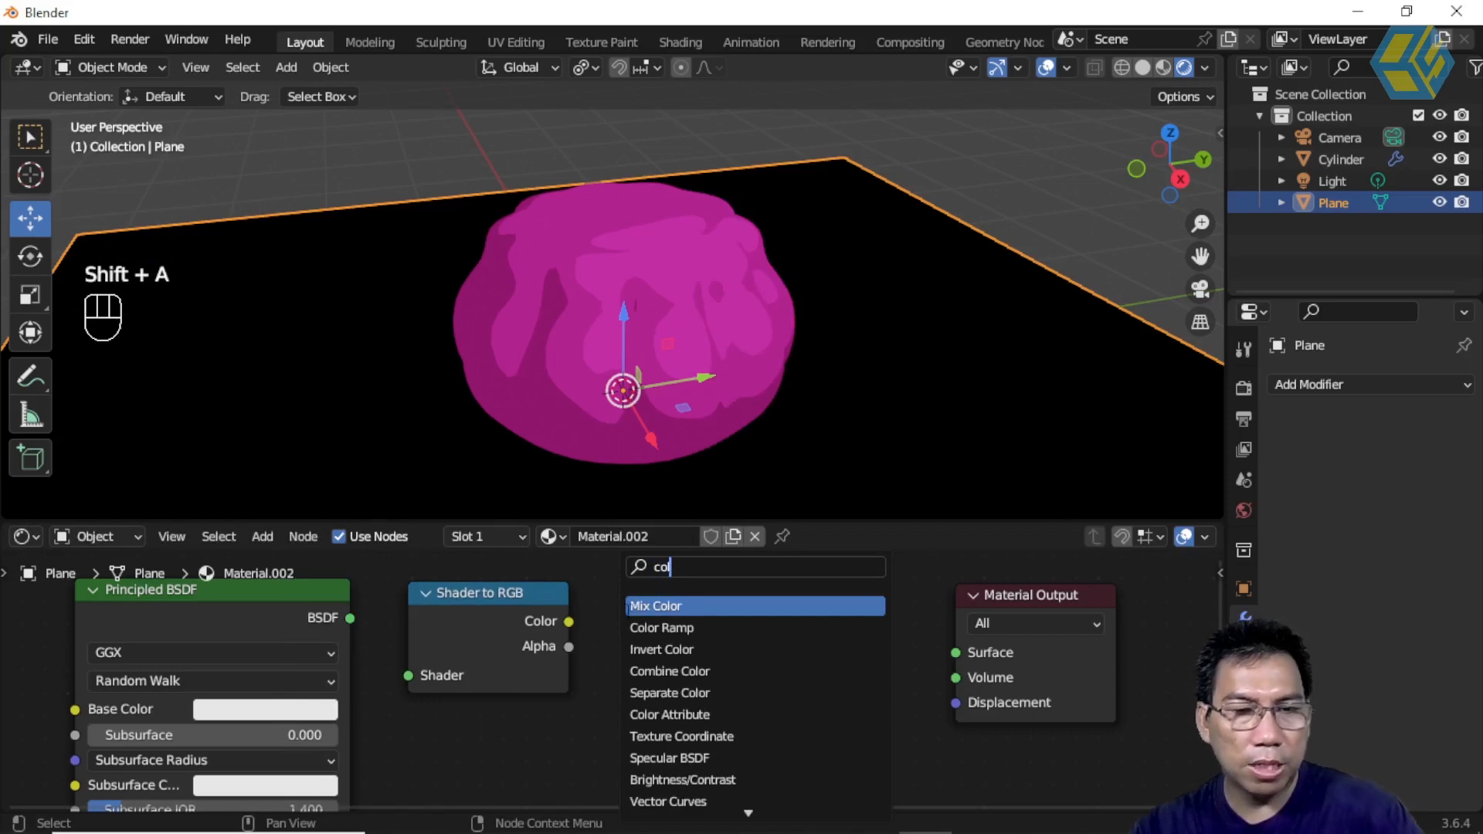
left_click(641, 627)
left_click(646, 629)
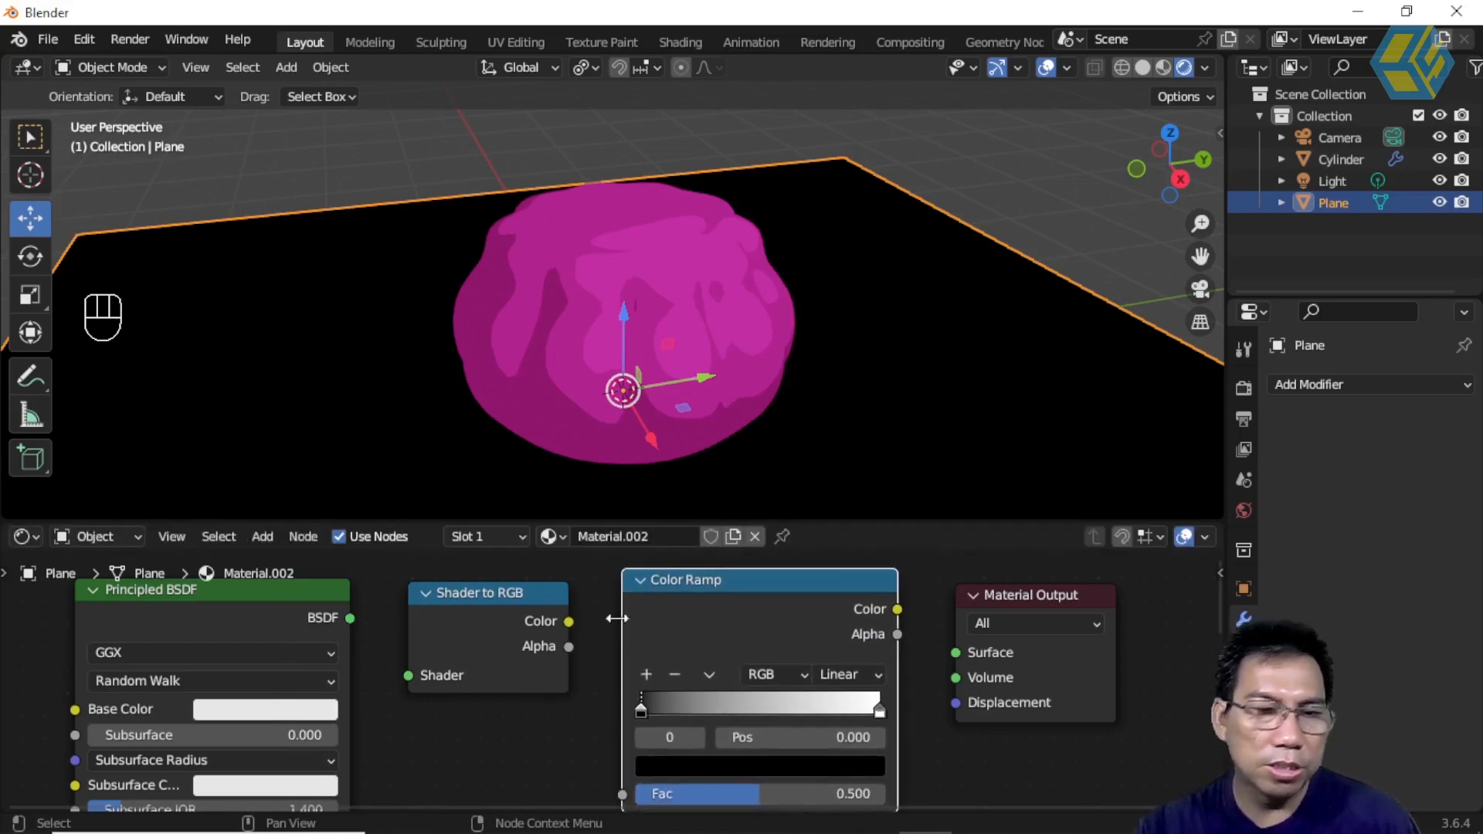
Link the Principled BSDF through Shader to RGB into the Color Ramp's Fac, and the ramp's Color into the Material Output's Surface.
left_click_drag(353, 618, 410, 675)
left_click_drag(569, 621, 618, 578)
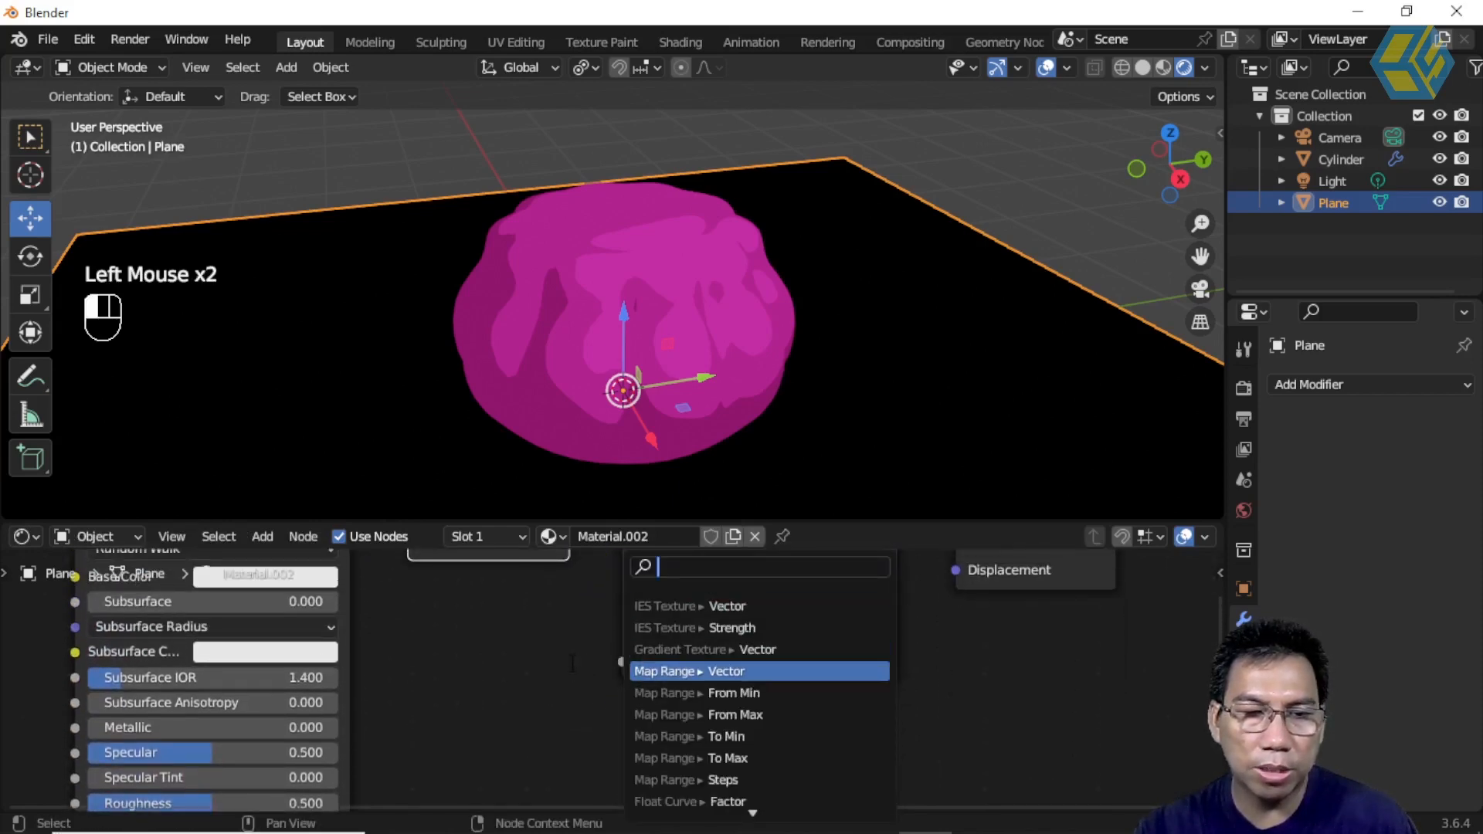
scroll(600, 642, "up", 2)
scroll(603, 642, "down", 4)
middle_click_drag(608, 642, 560, 752)
left_click_drag(520, 623, 558, 756)
left_click_drag(781, 612, 824, 648)
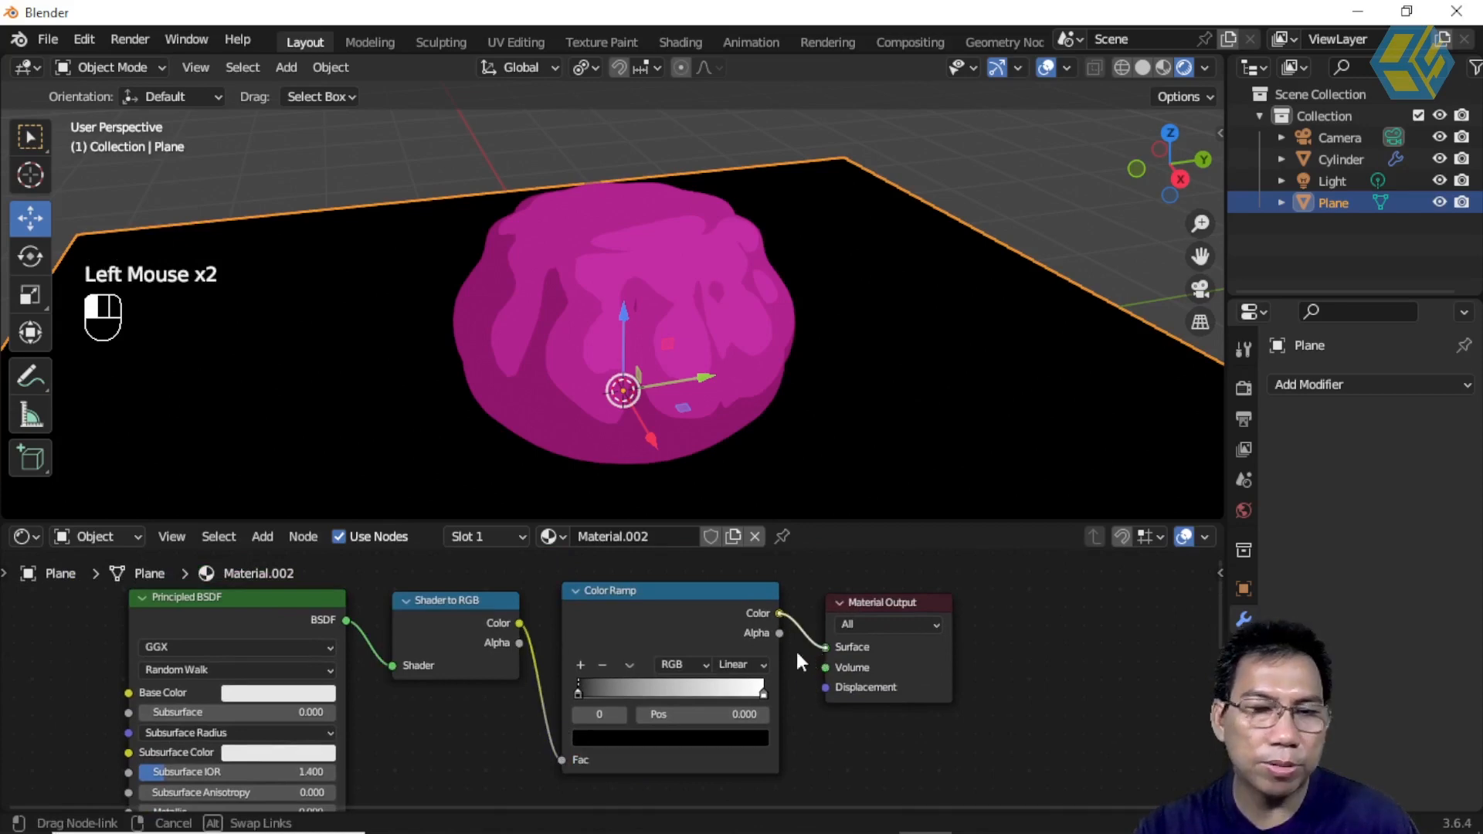
Add a third stop to the plane's Color Ramp and color the first stop yellow, hex EFE56B.
left_click(580, 665)
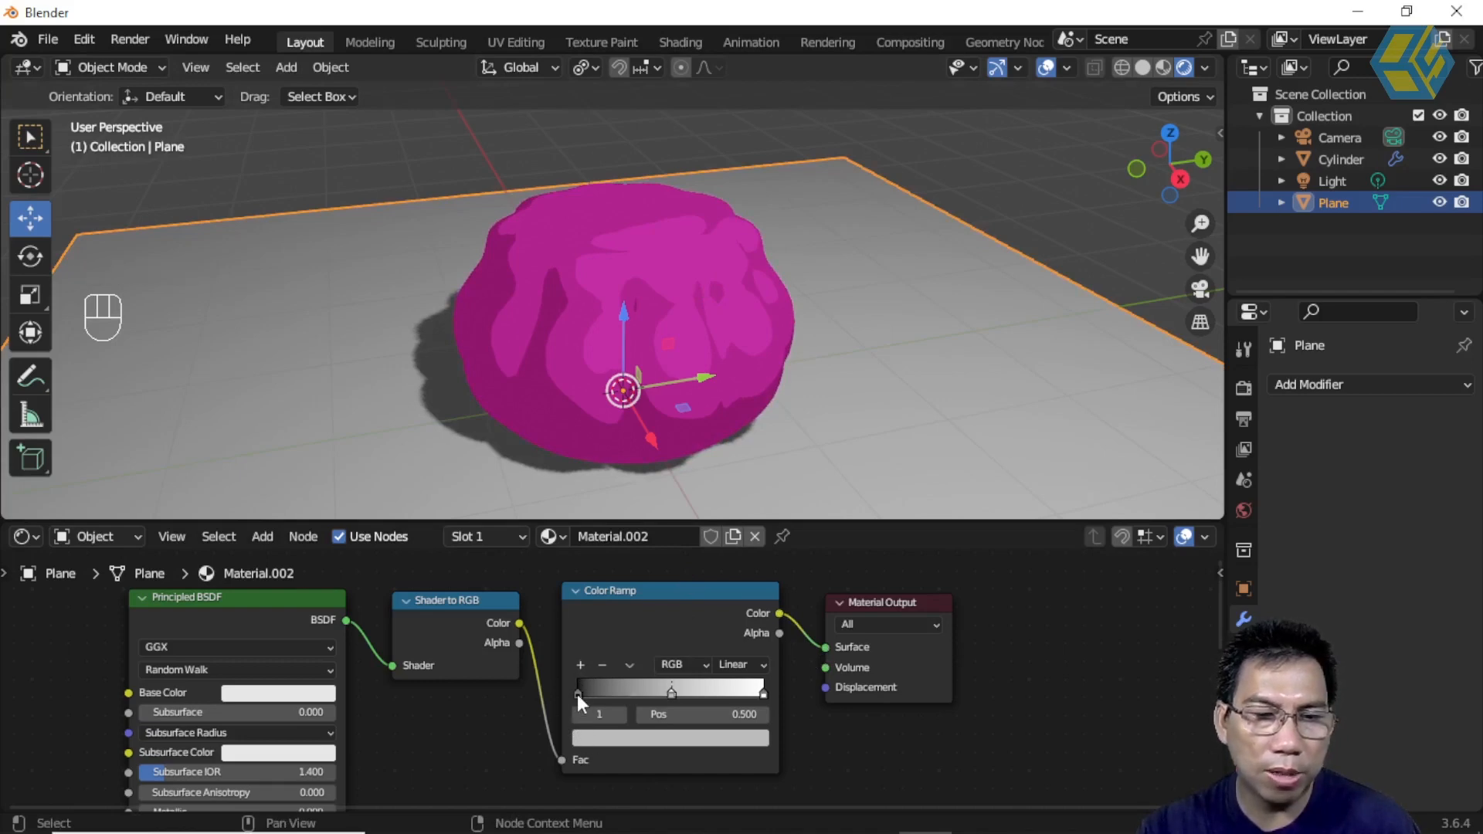
left_click(578, 693)
left_click(613, 740)
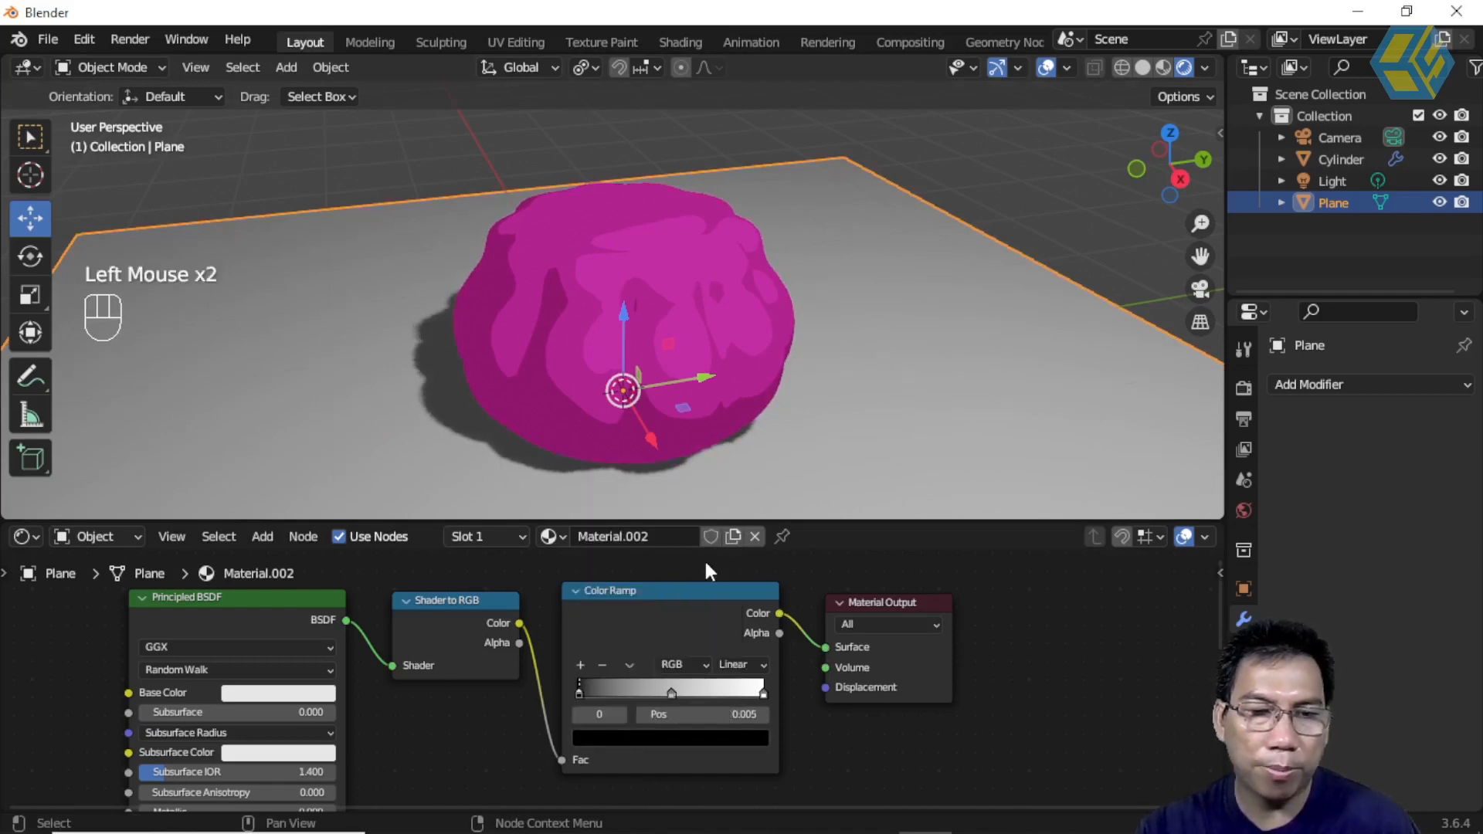
left_click(629, 733)
mouse_move(728, 608)
left_mouse_down()
mouse_move(728, 545)
mouse_move(728, 609)
left_mouse_up()
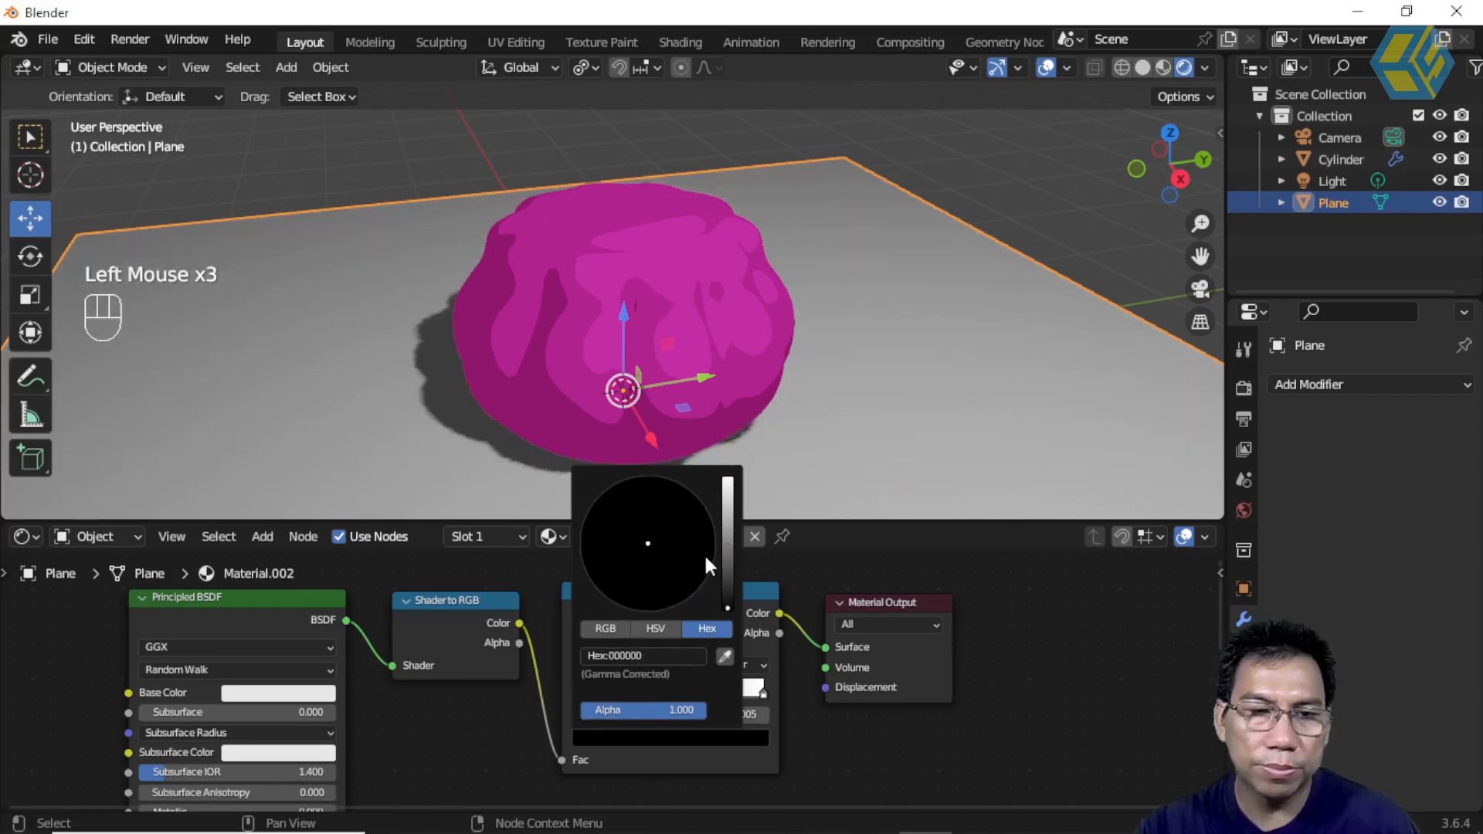
left_click_drag(728, 526, 728, 484)
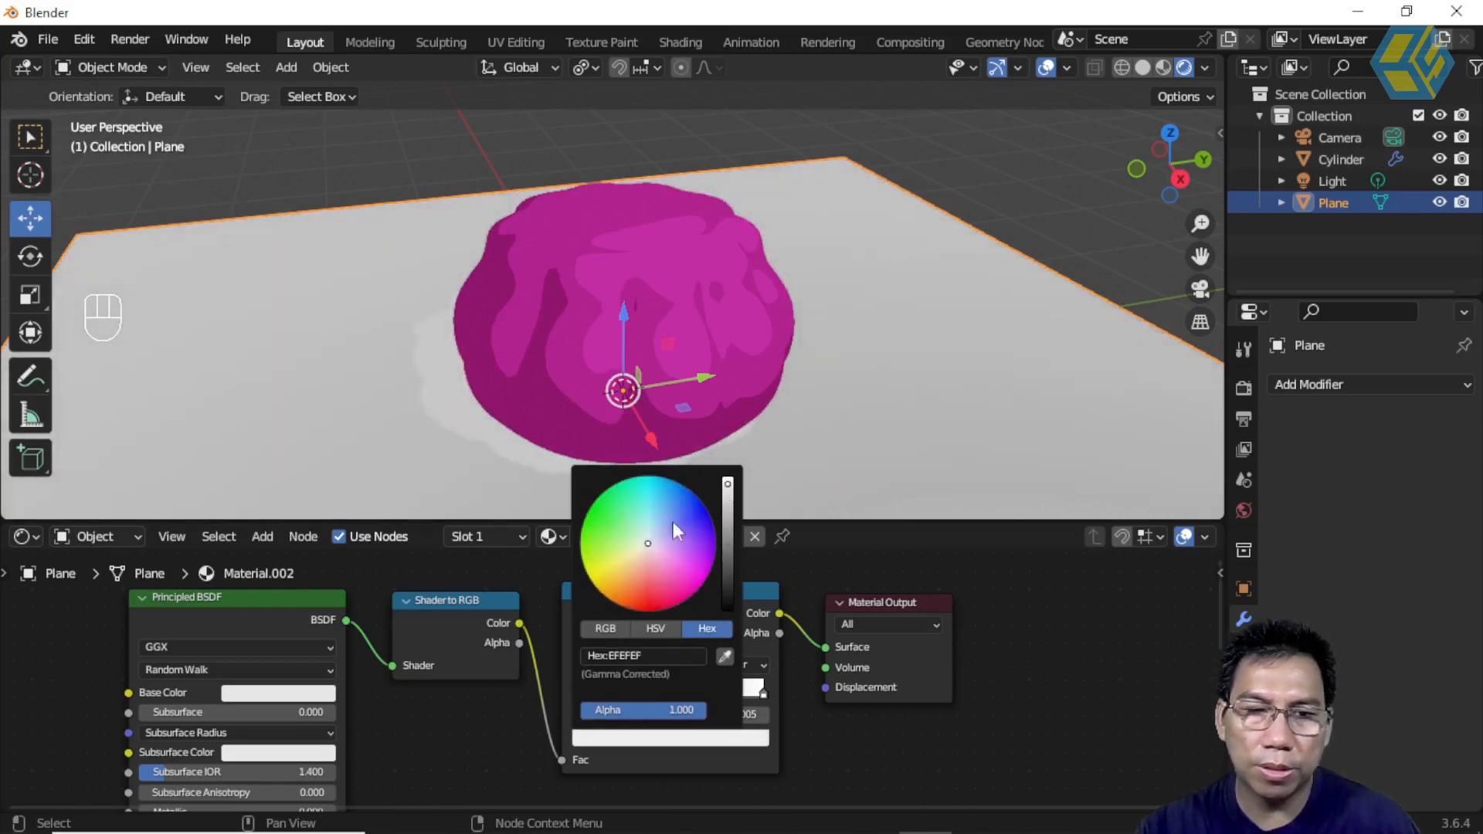
left_click_drag(633, 550, 622, 560)
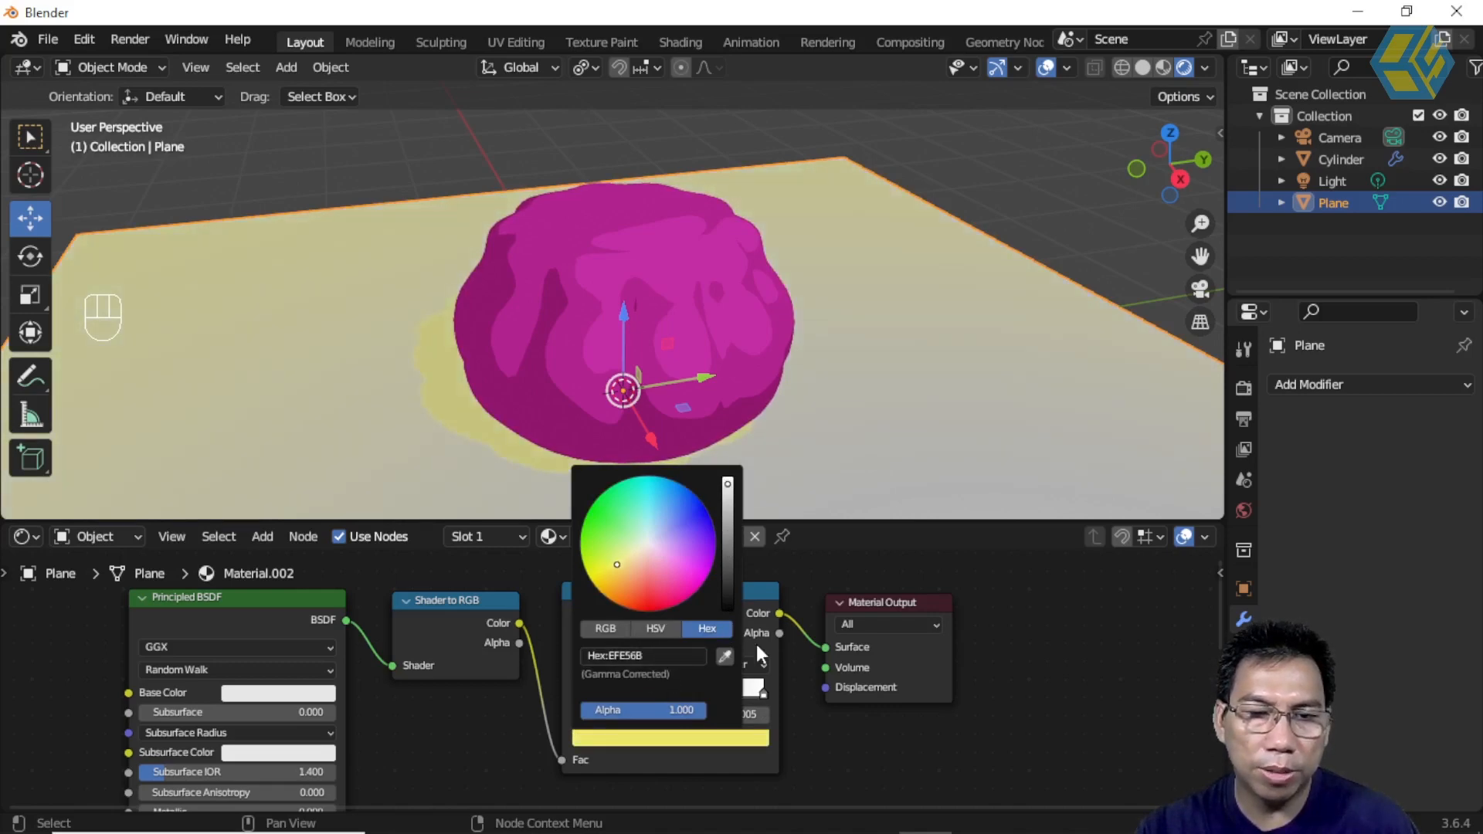
Color the Color Ramp's middle stop a muted golden tan.
left_click(671, 693)
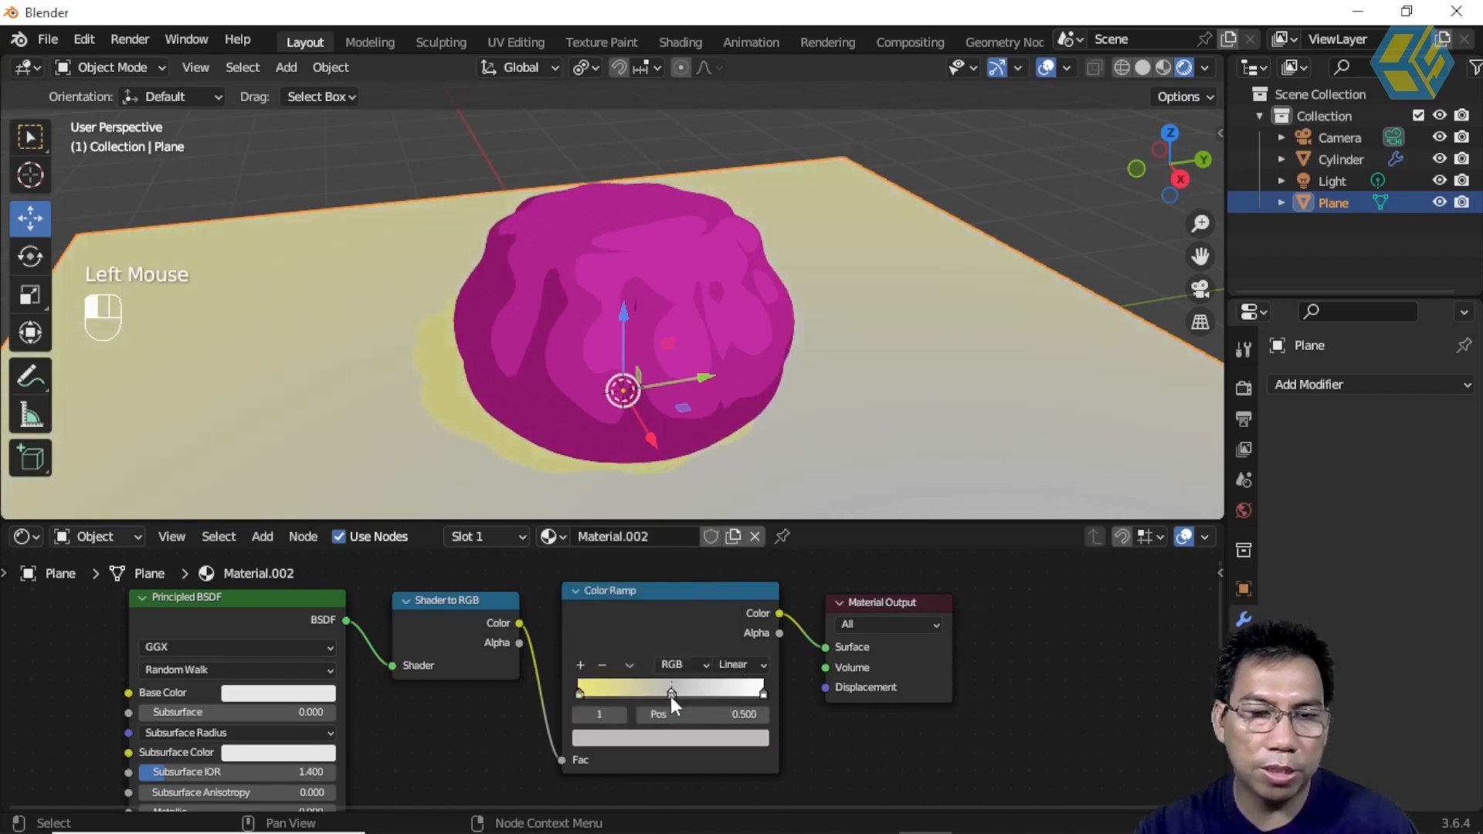
left_click(665, 735)
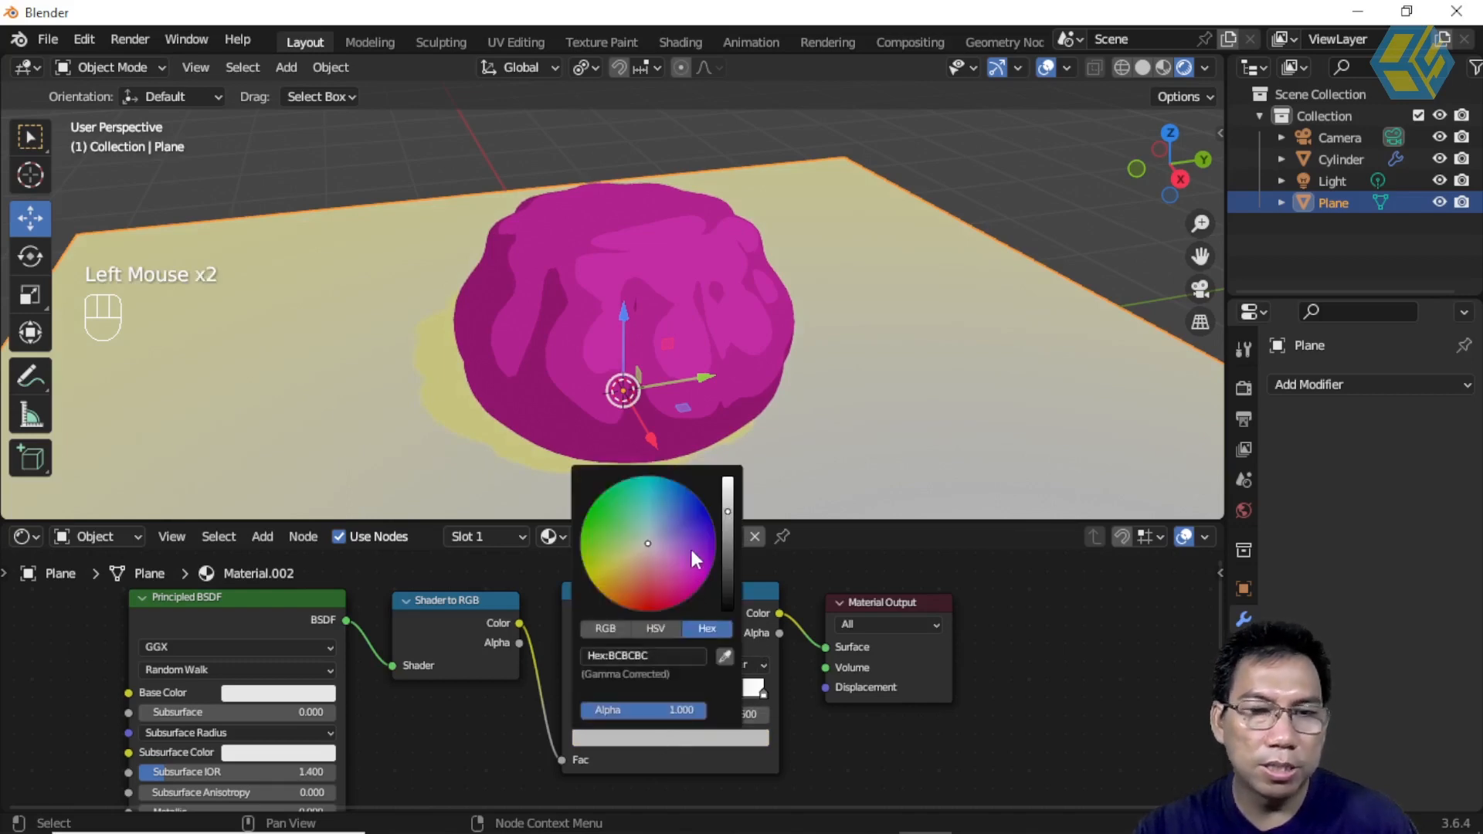
left_click_drag(728, 504, 728, 478)
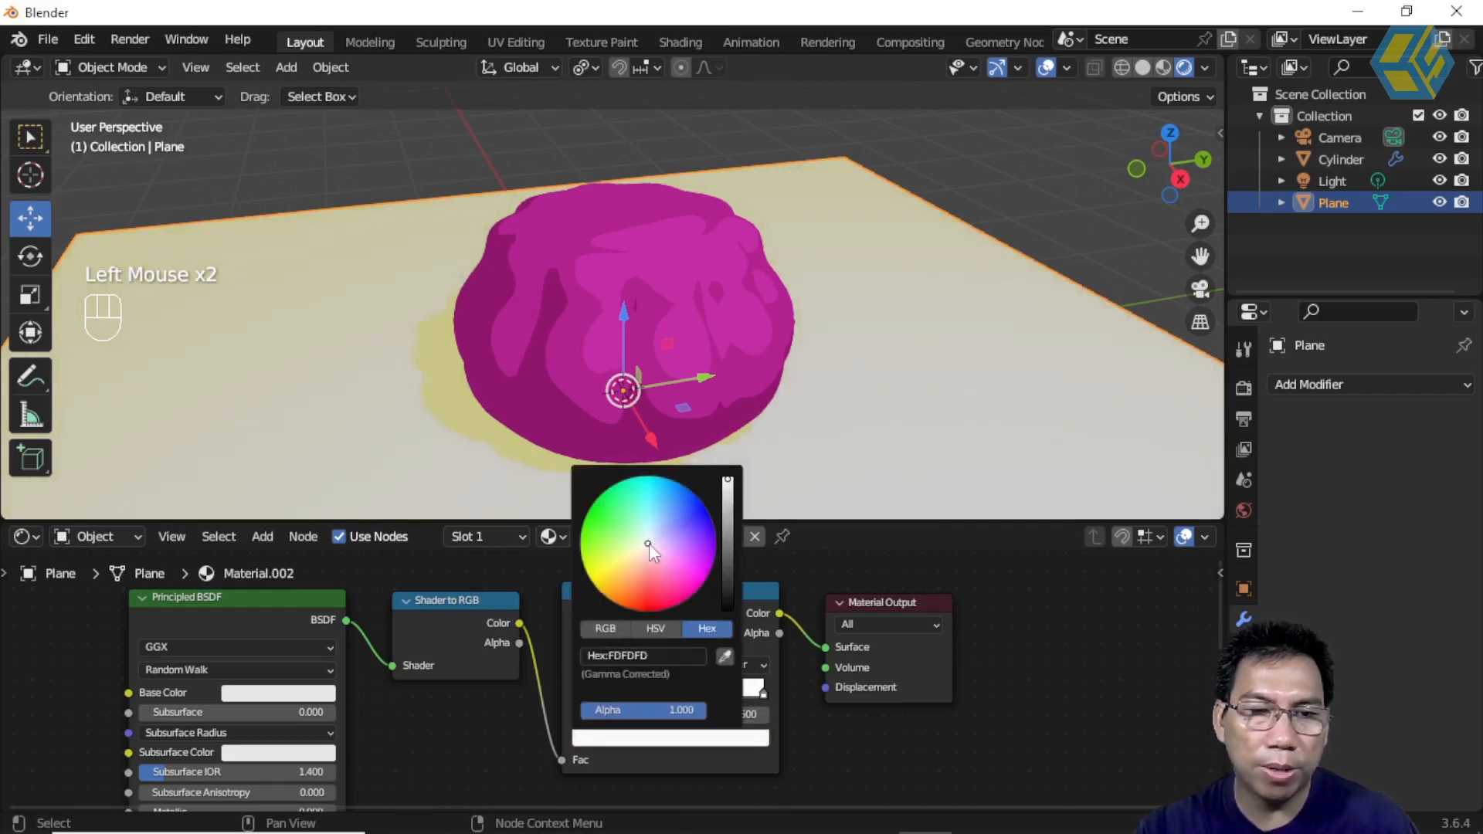
left_click_drag(648, 544, 626, 564)
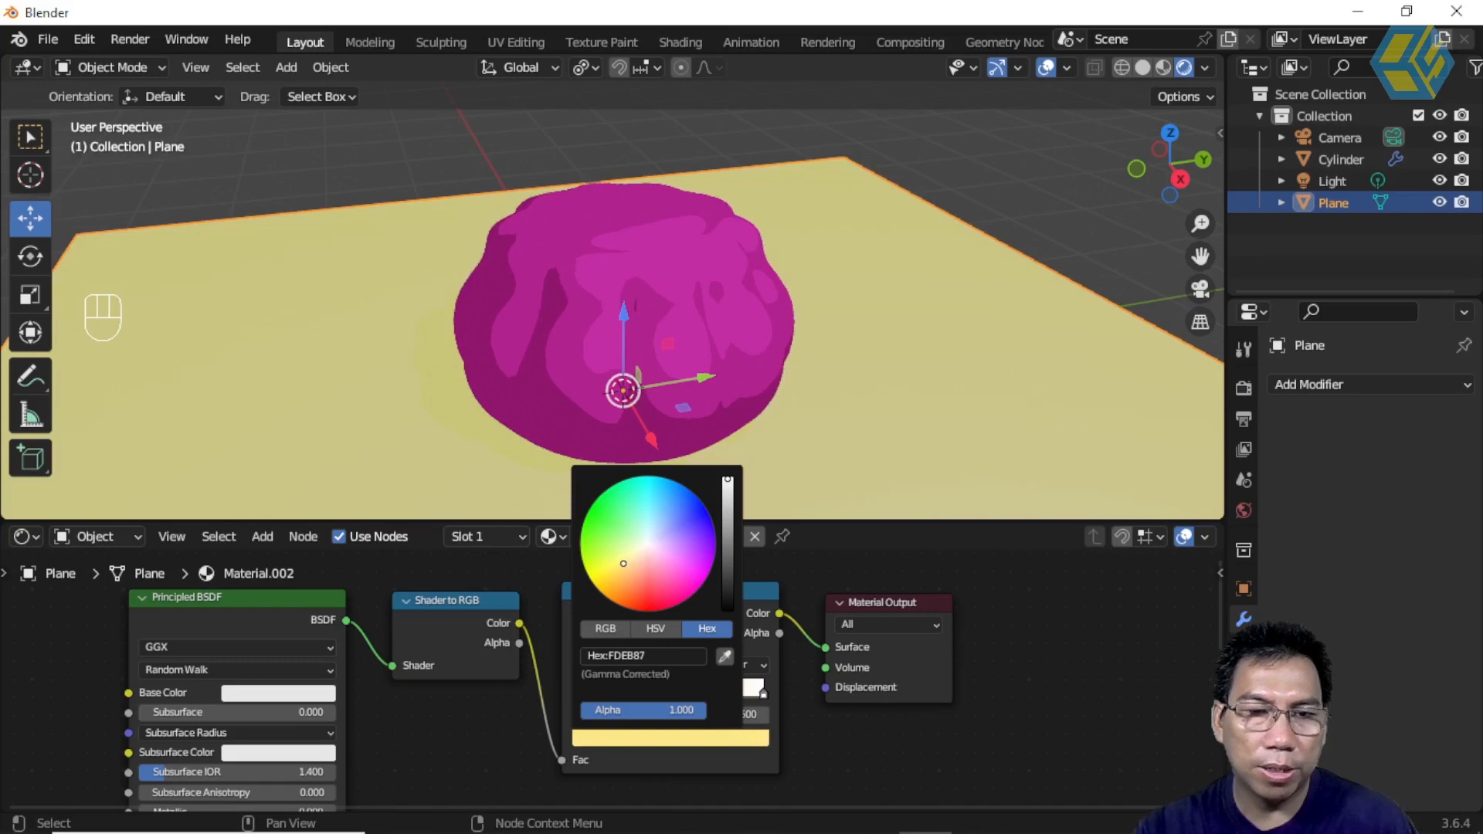
left_click_drag(728, 480, 727, 518)
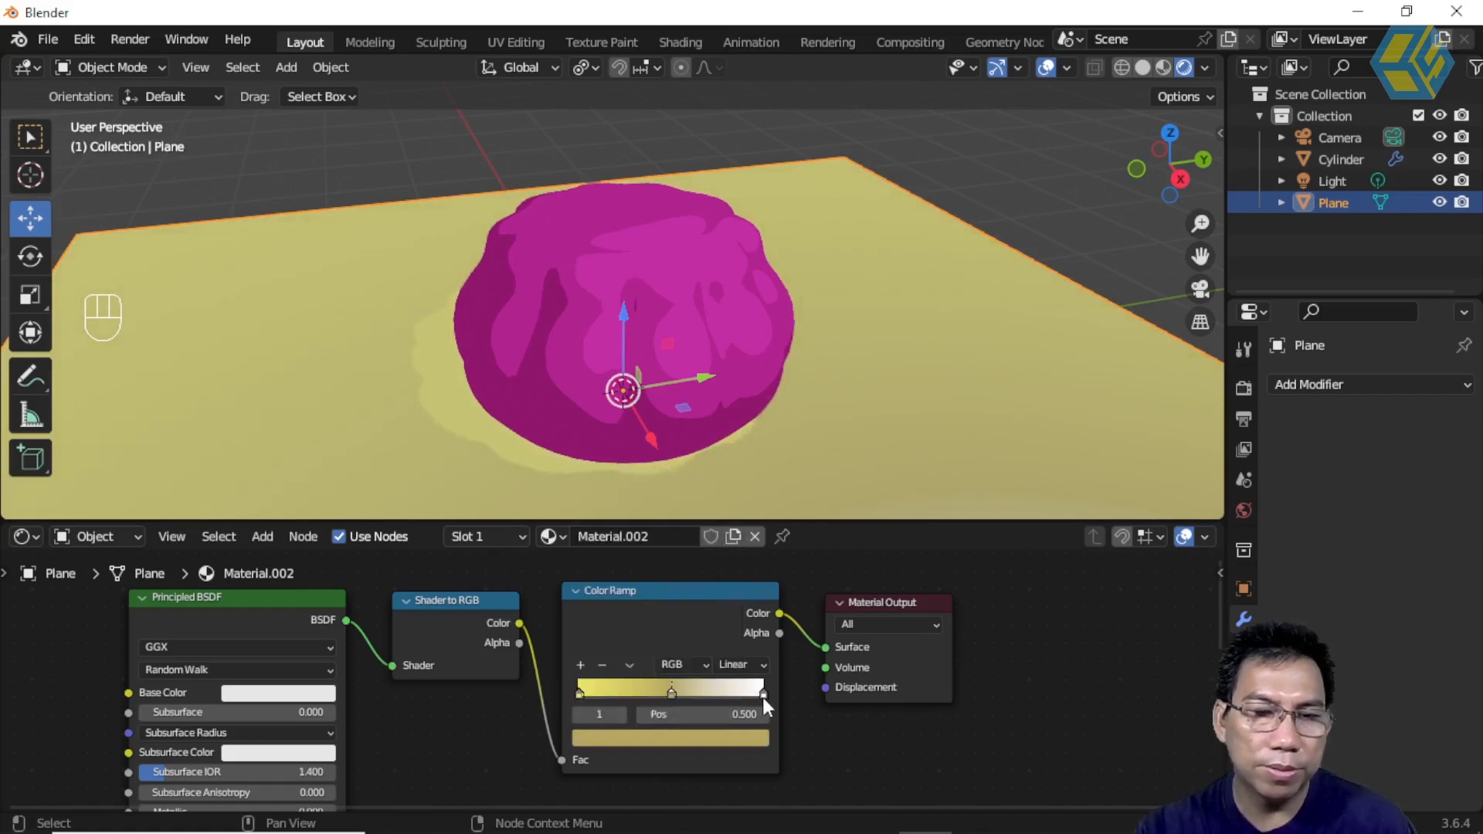
Color the Color Ramp's last stop a medium yellowish green, hex 97BE4A.
left_click(762, 698)
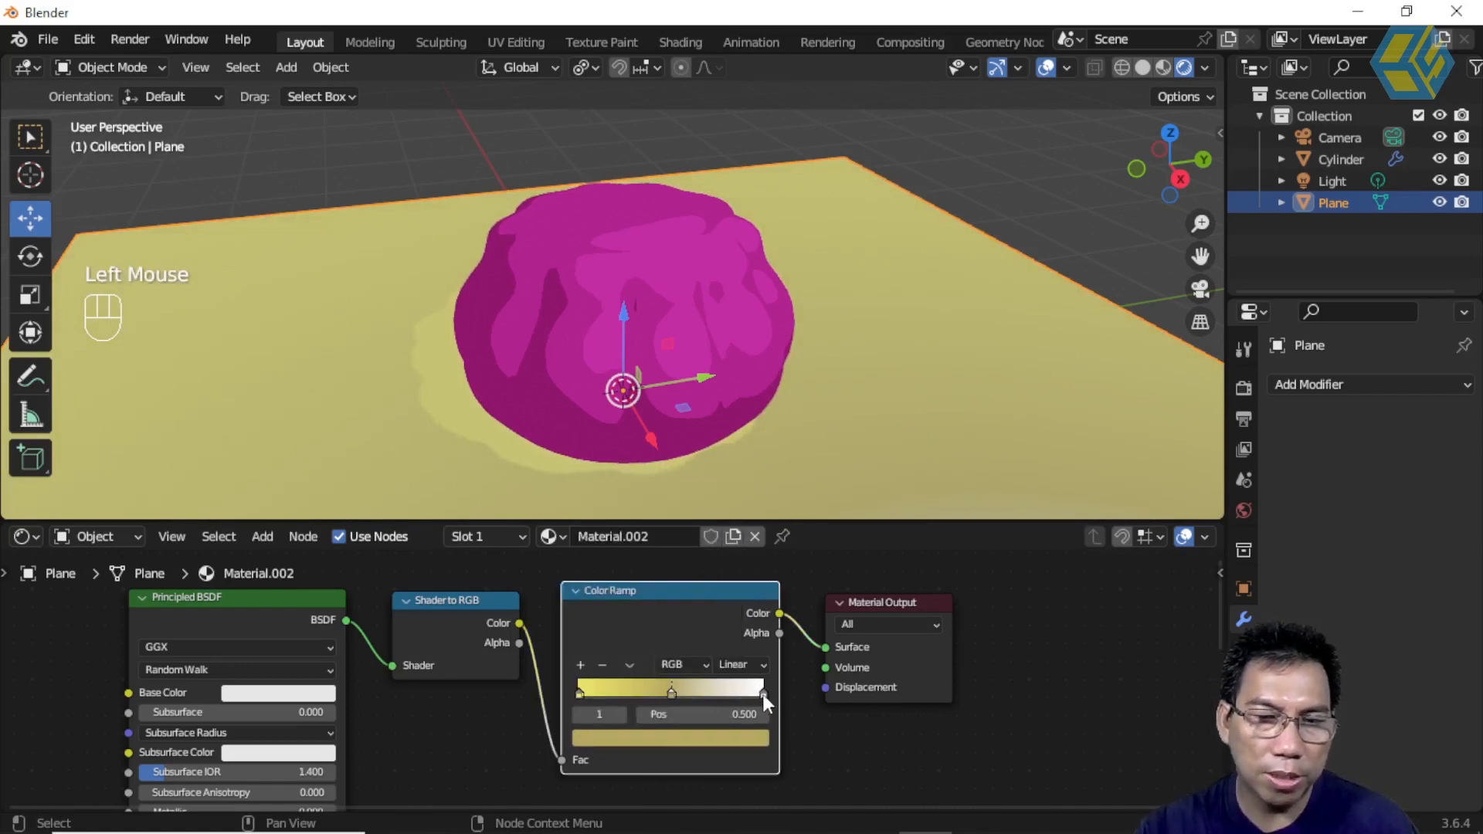
left_click(764, 694)
left_click(751, 740)
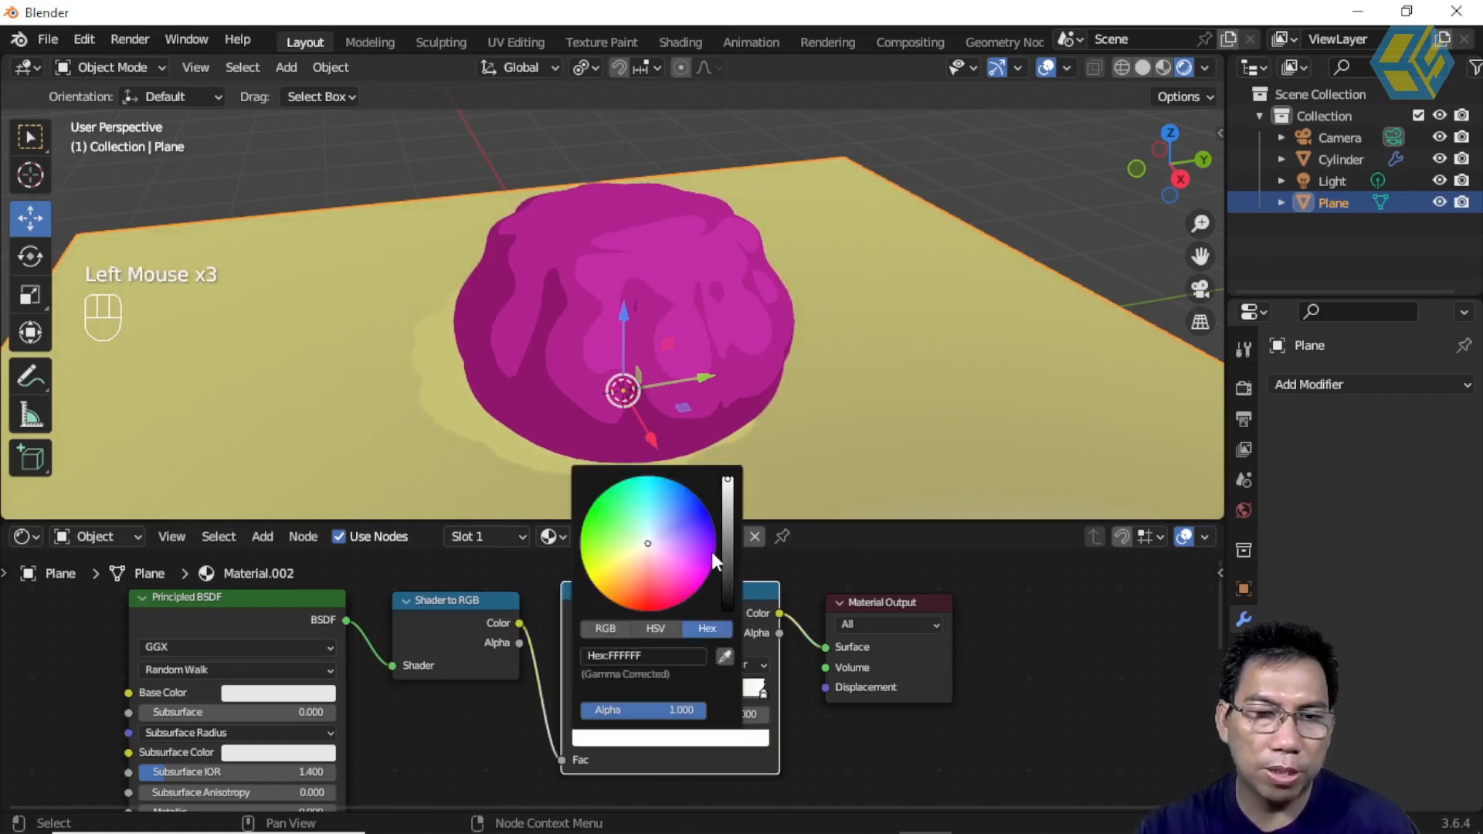
left_click(621, 538)
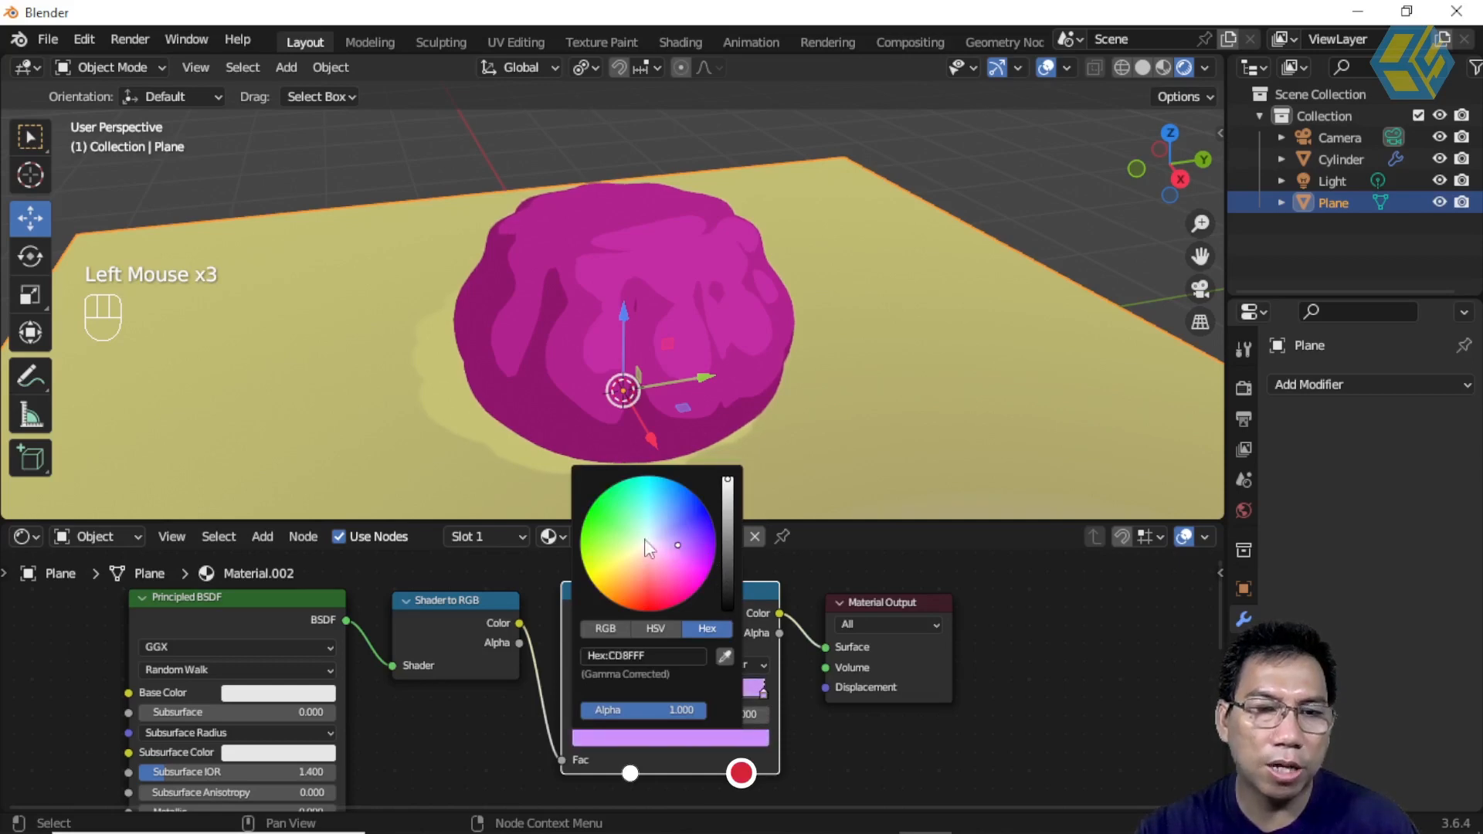
left_click_drag(621, 538, 608, 551)
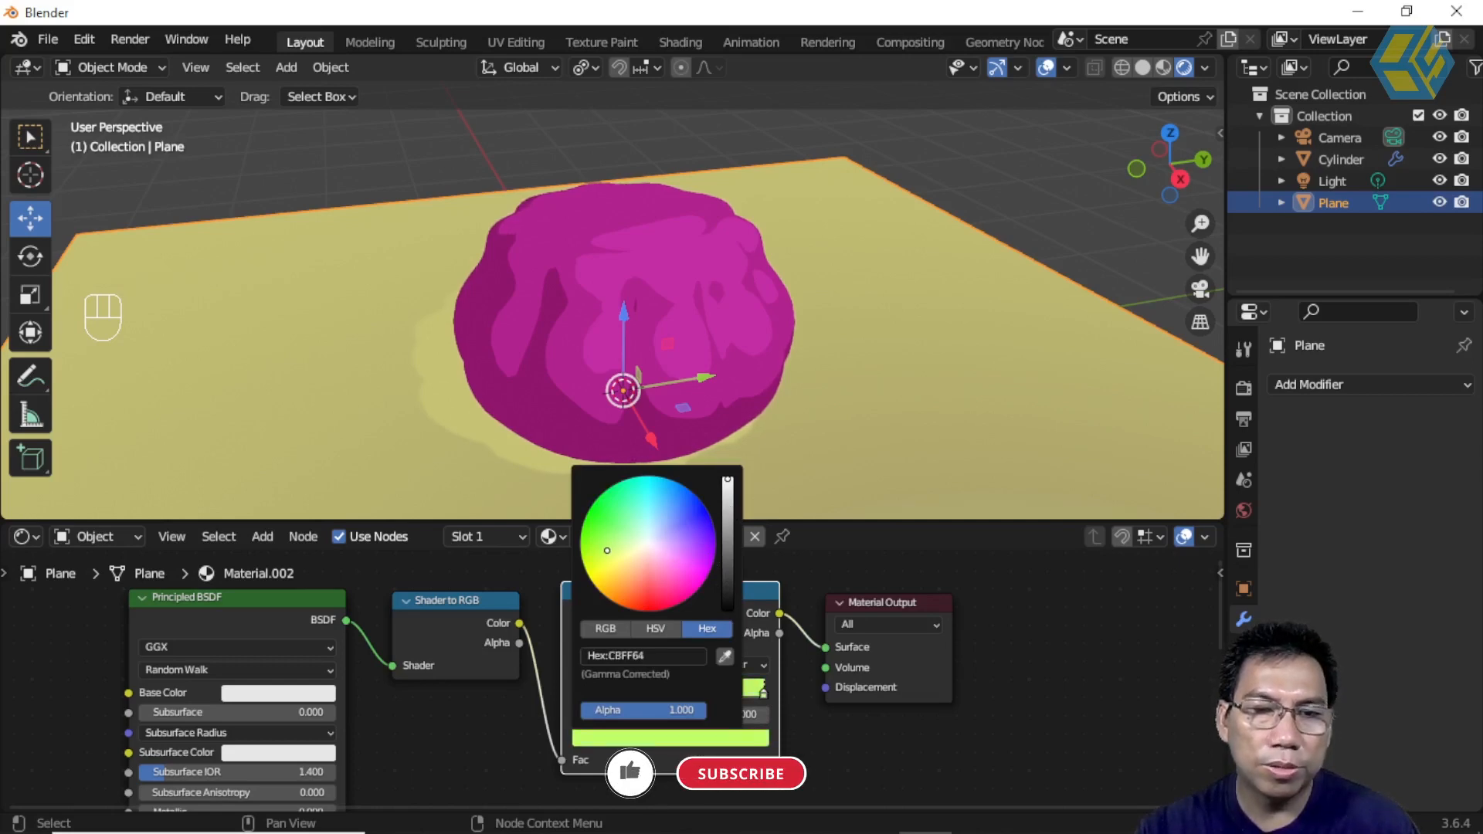
left_click(728, 511)
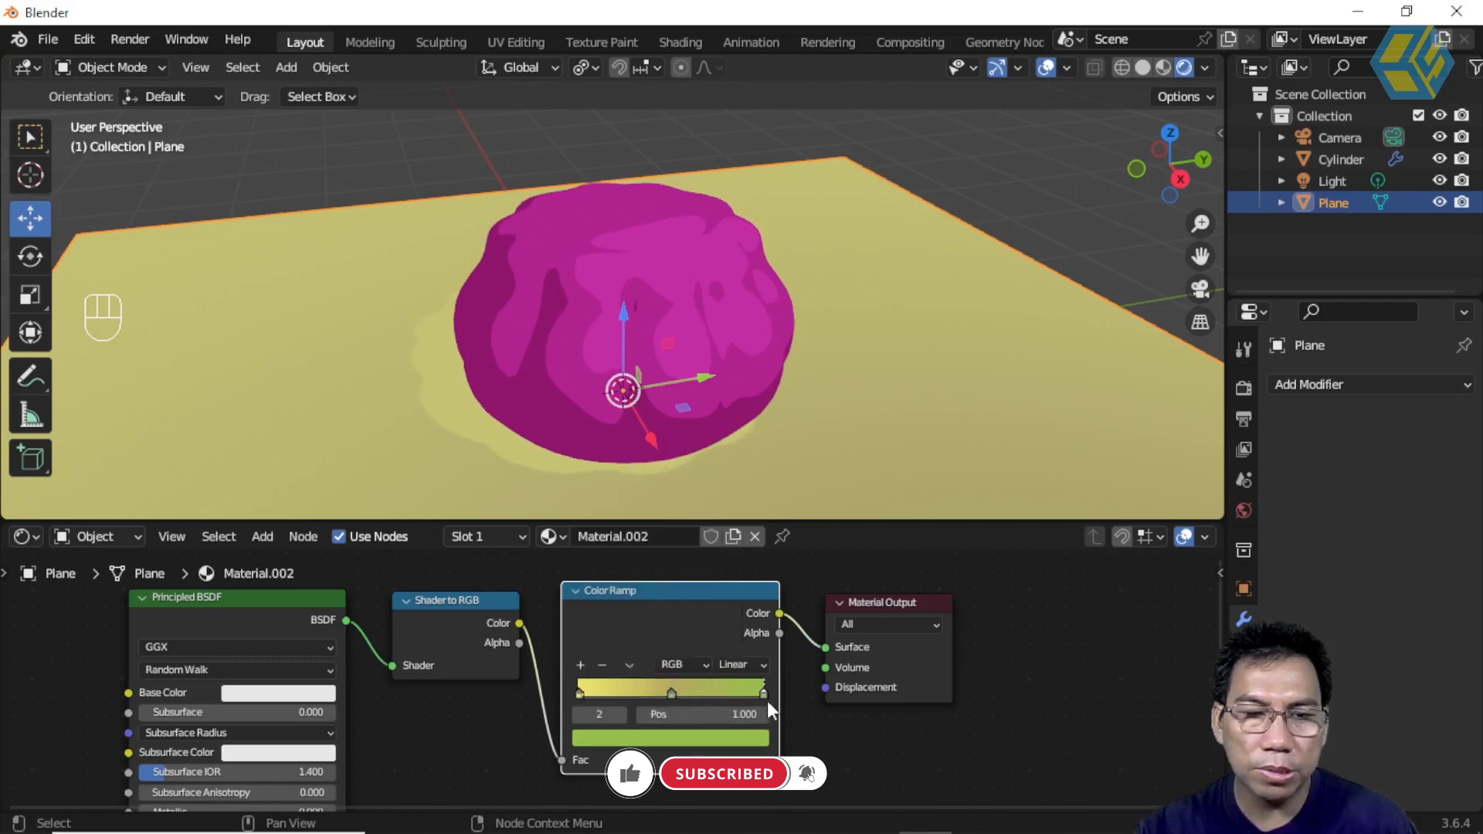
Set the interpolation of the plane's Color Ramp to Constant.
left_click(764, 665)
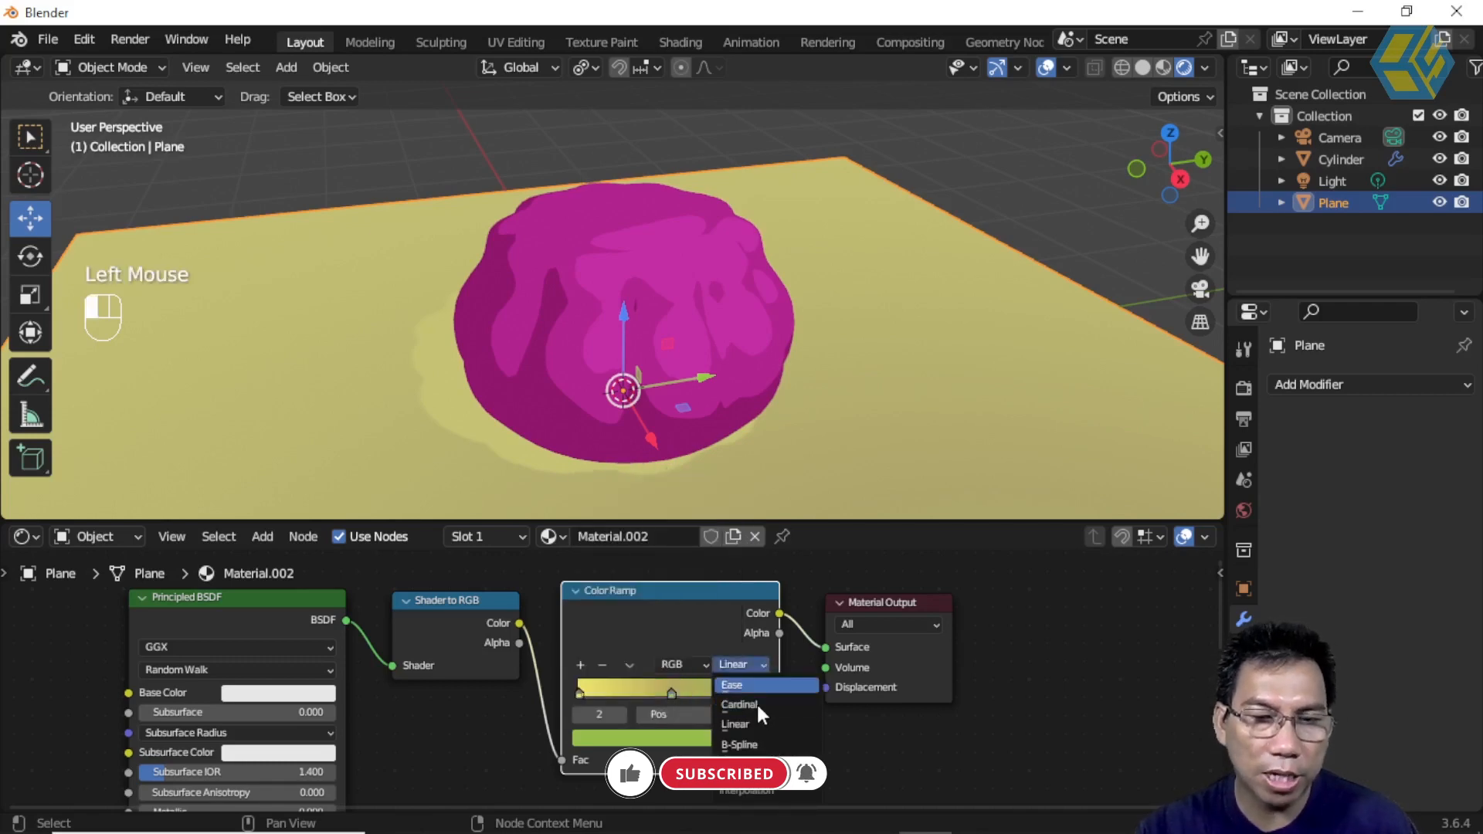
left_click(713, 622)
scroll(725, 610, "up", 3)
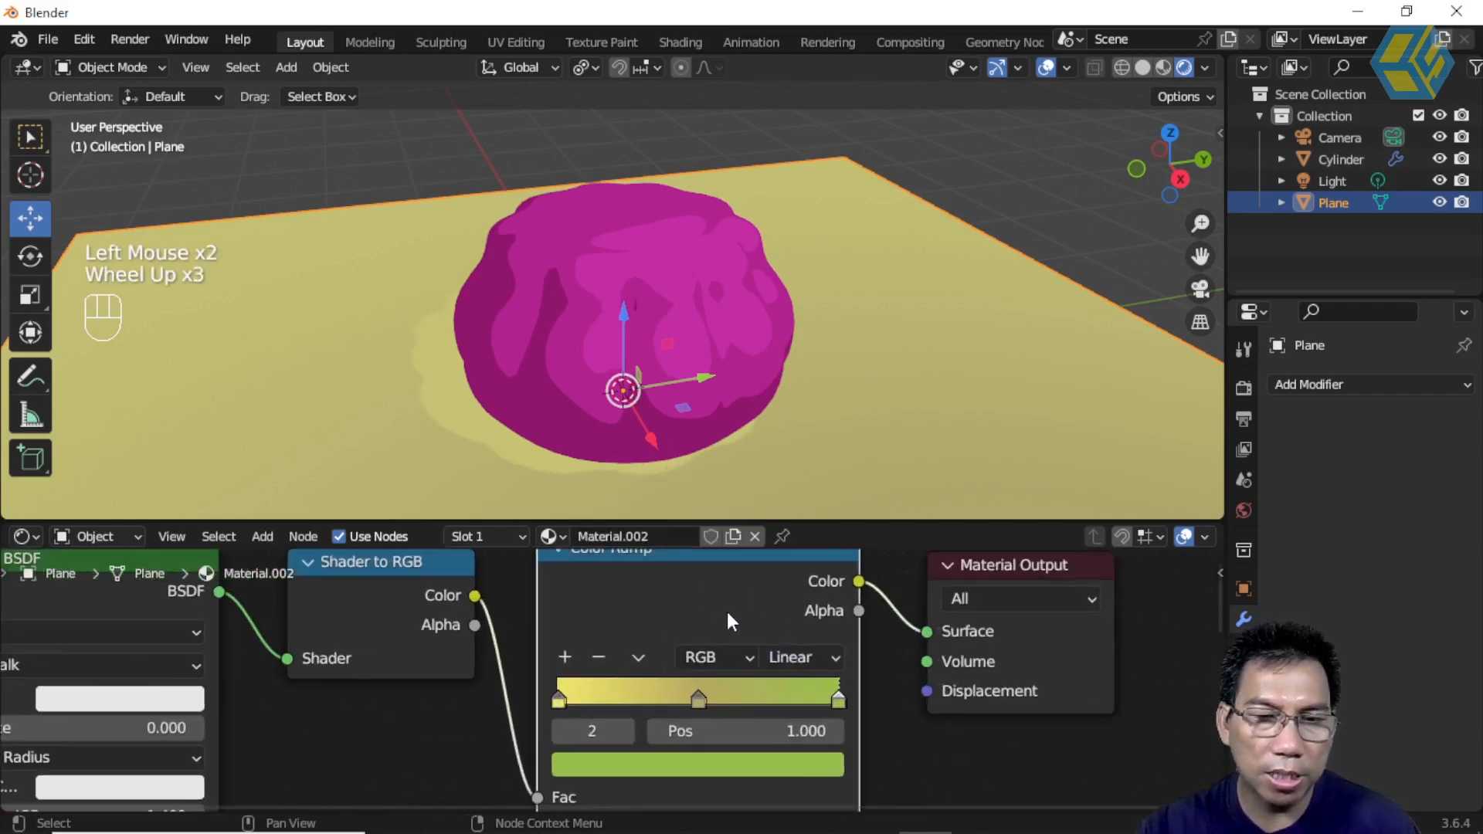
left_click(805, 656)
left_click(829, 503)
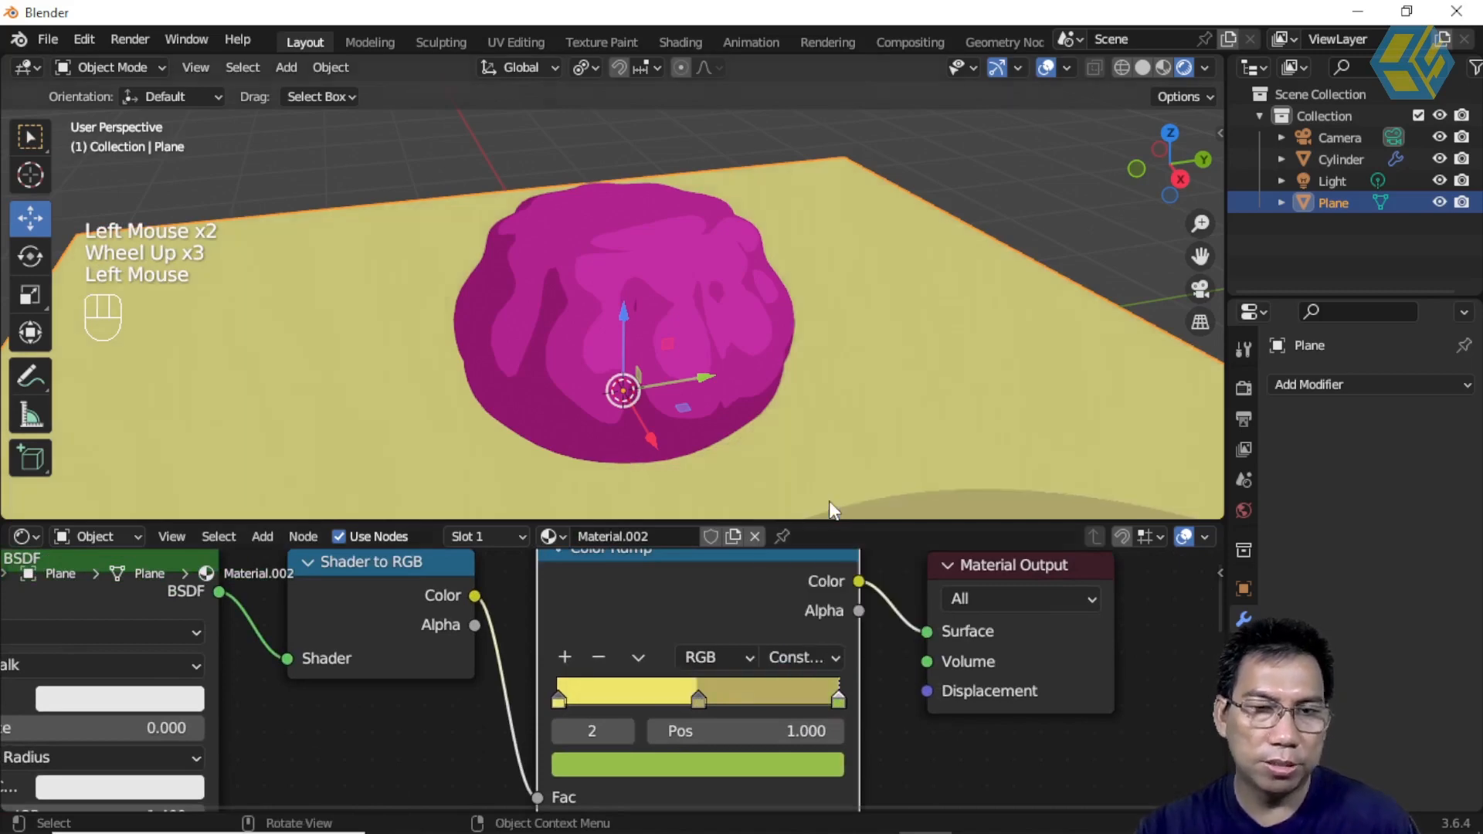
Reposition the Color Ramp's three stops at about 0.091, 0.264 and 0.355.
scroll(822, 473, "down", 2)
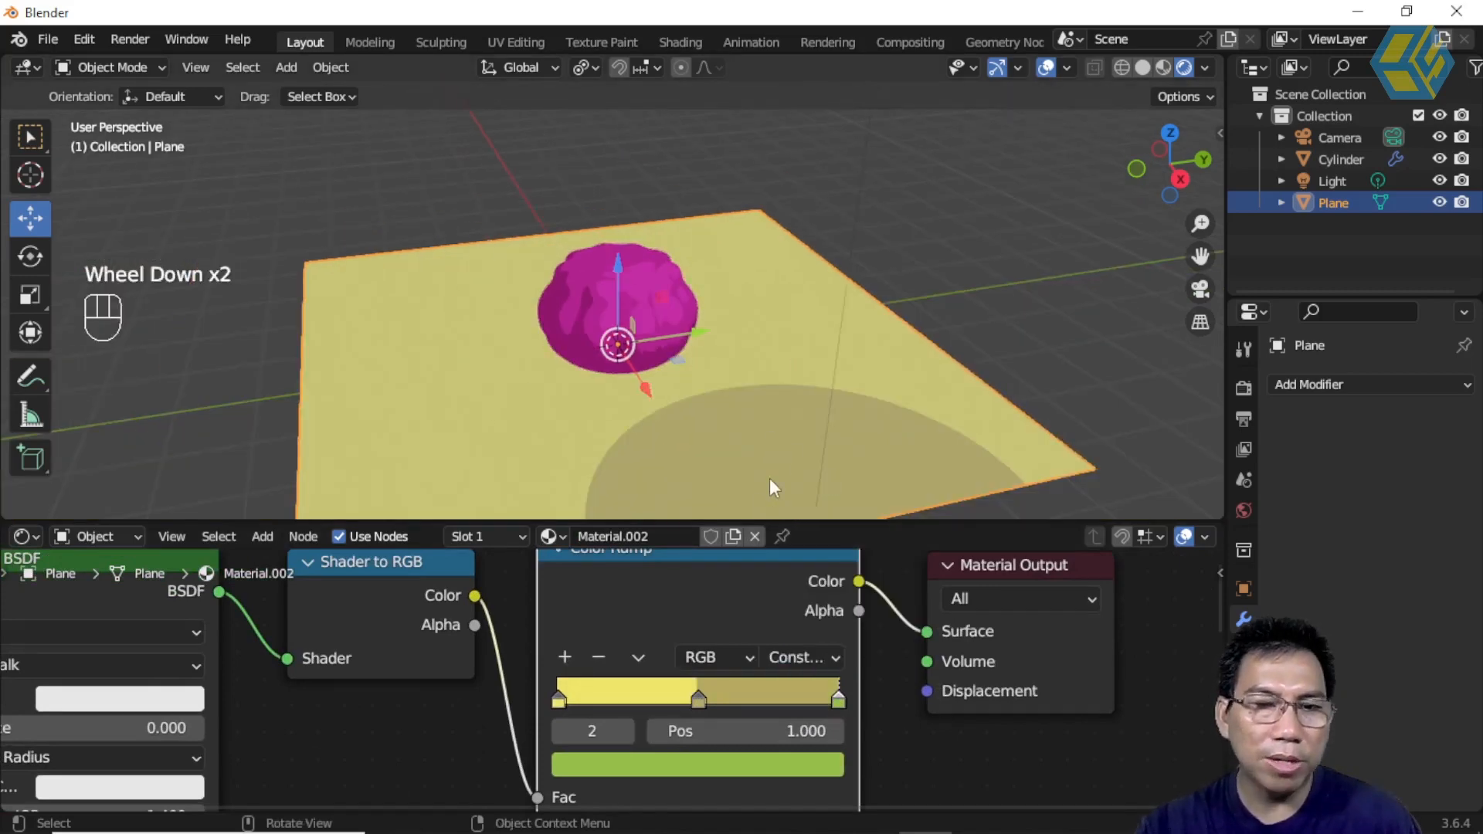
left_click_drag(698, 696, 590, 709)
left_click_drag(835, 701, 645, 697)
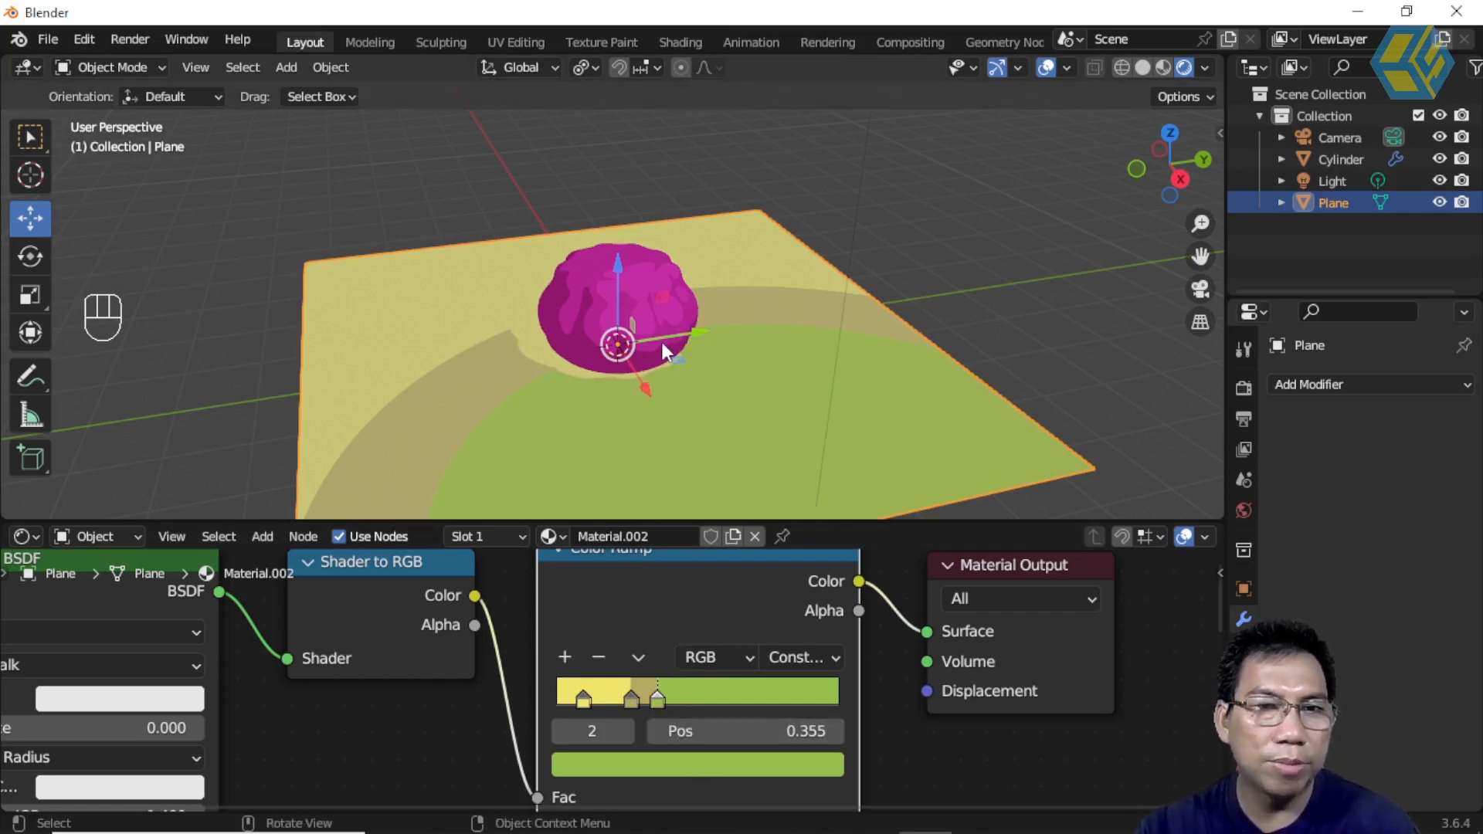
Darken the Color Ramp's first stop to a deep olive, hex 3E3B1B.
scroll(662, 342, "up", 2)
mouse_move(712, 377)
middle_mouse_down()
mouse_move(671, 351)
mouse_move(821, 334)
mouse_move(732, 346)
mouse_move(719, 363)
middle_mouse_up()
left_click(584, 699)
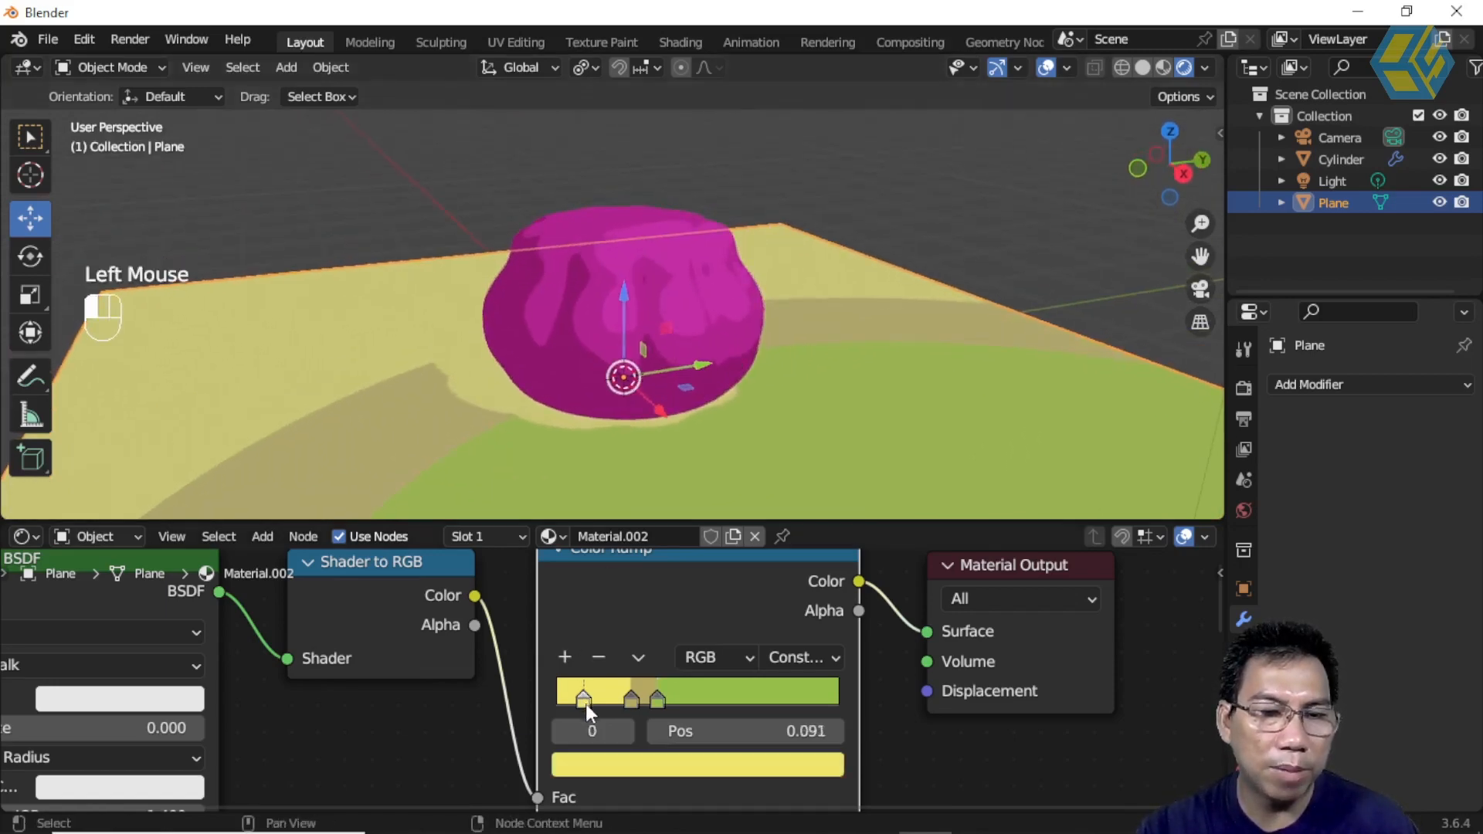
left_click(612, 771)
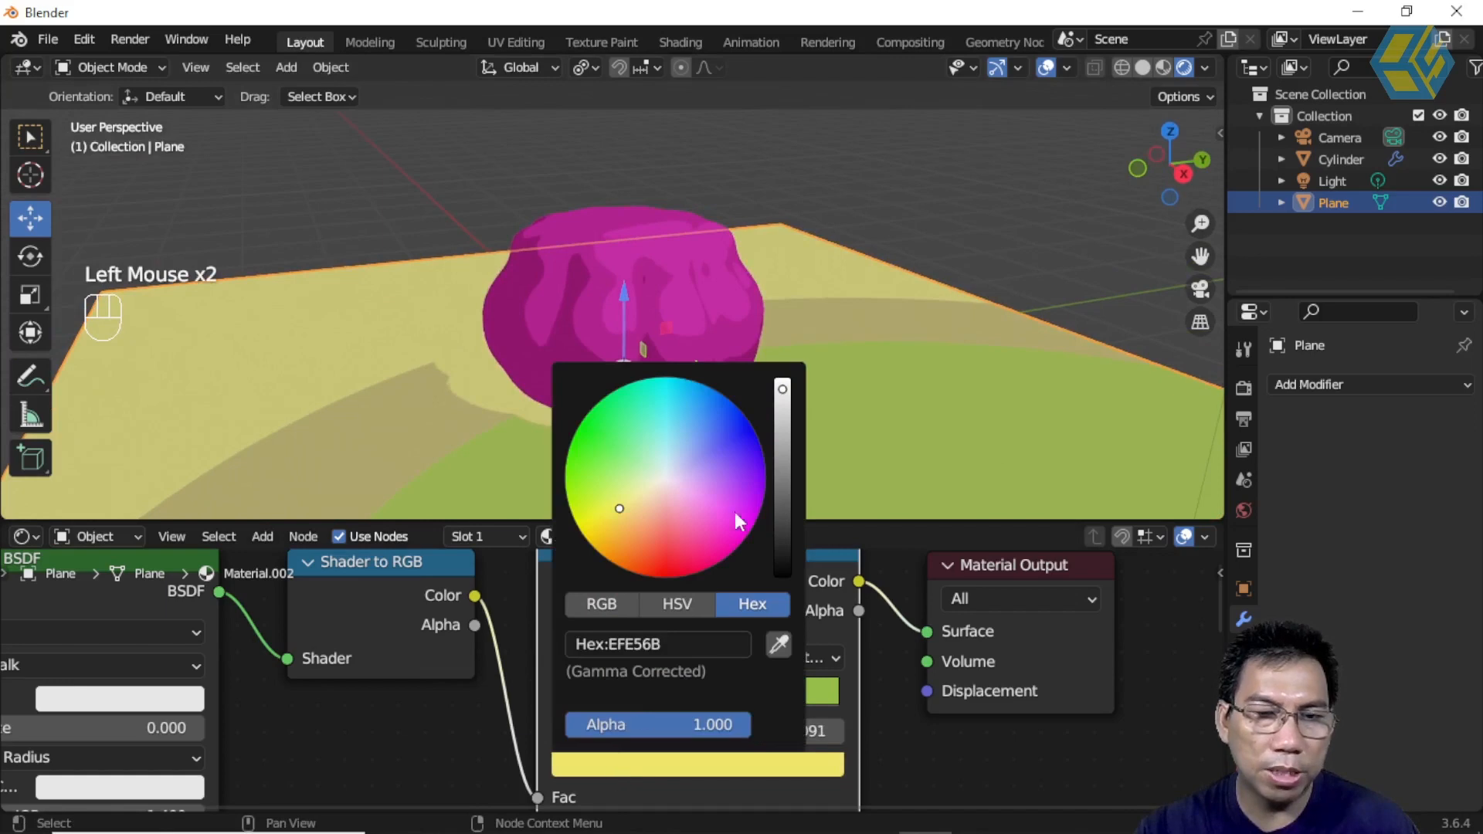
left_click_drag(779, 444, 782, 528)
left_click(828, 566)
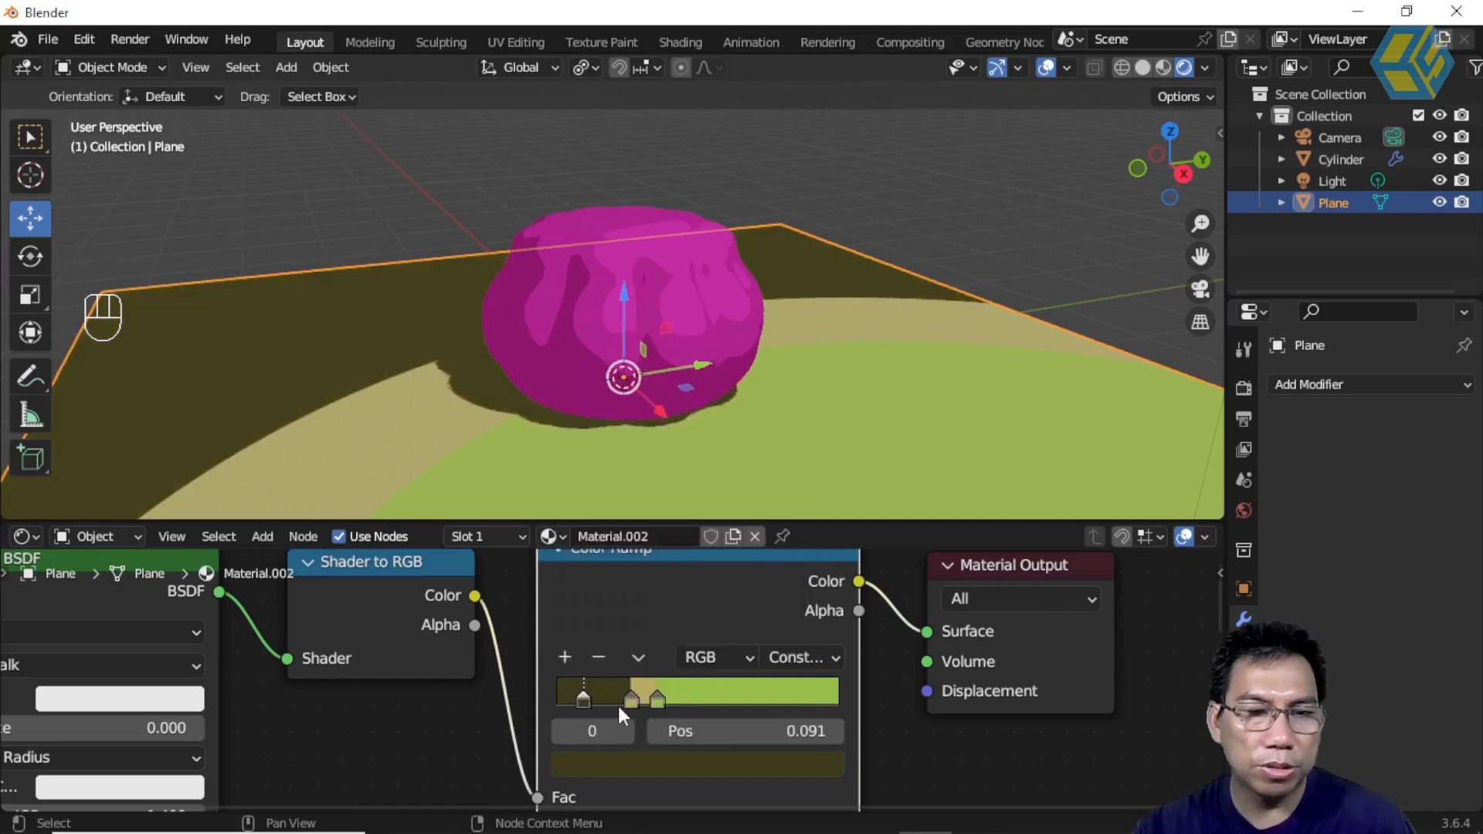
Copy the hex color value of the Color Ramp's first stop.
left_click(601, 761)
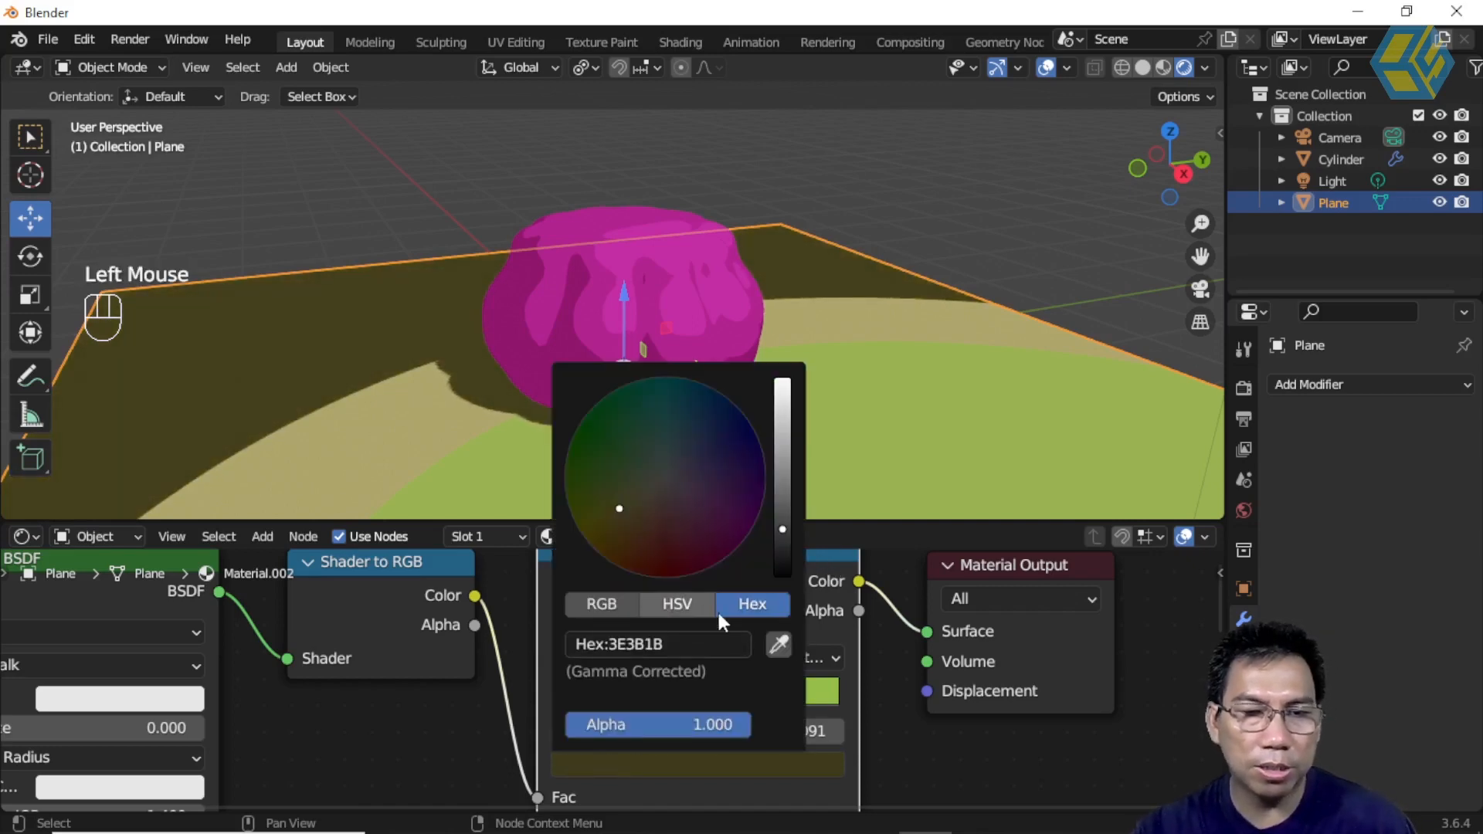
left_click(660, 644)
key("ctrl+c")
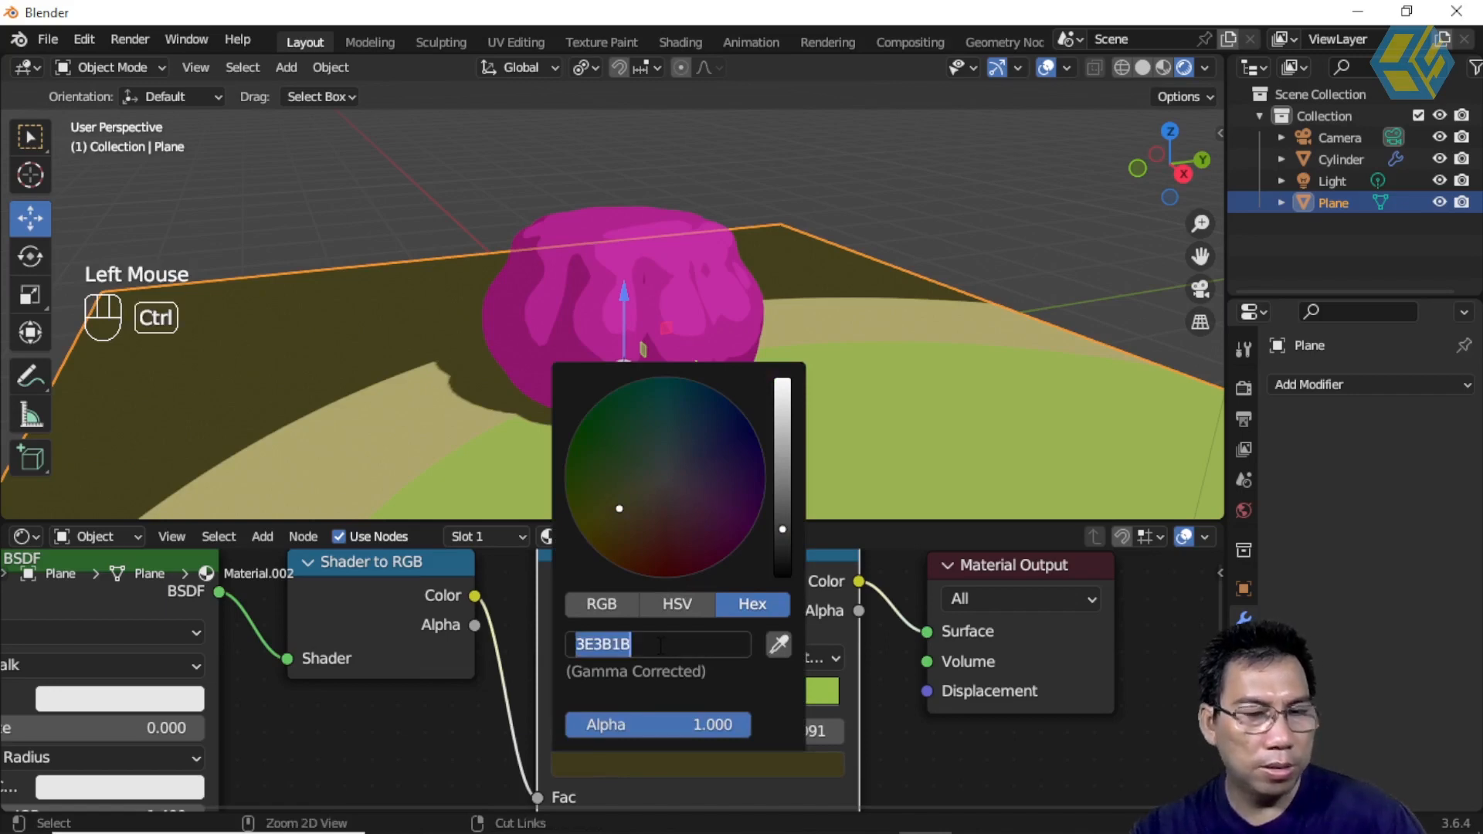
left_click(828, 555)
left_click(829, 554)
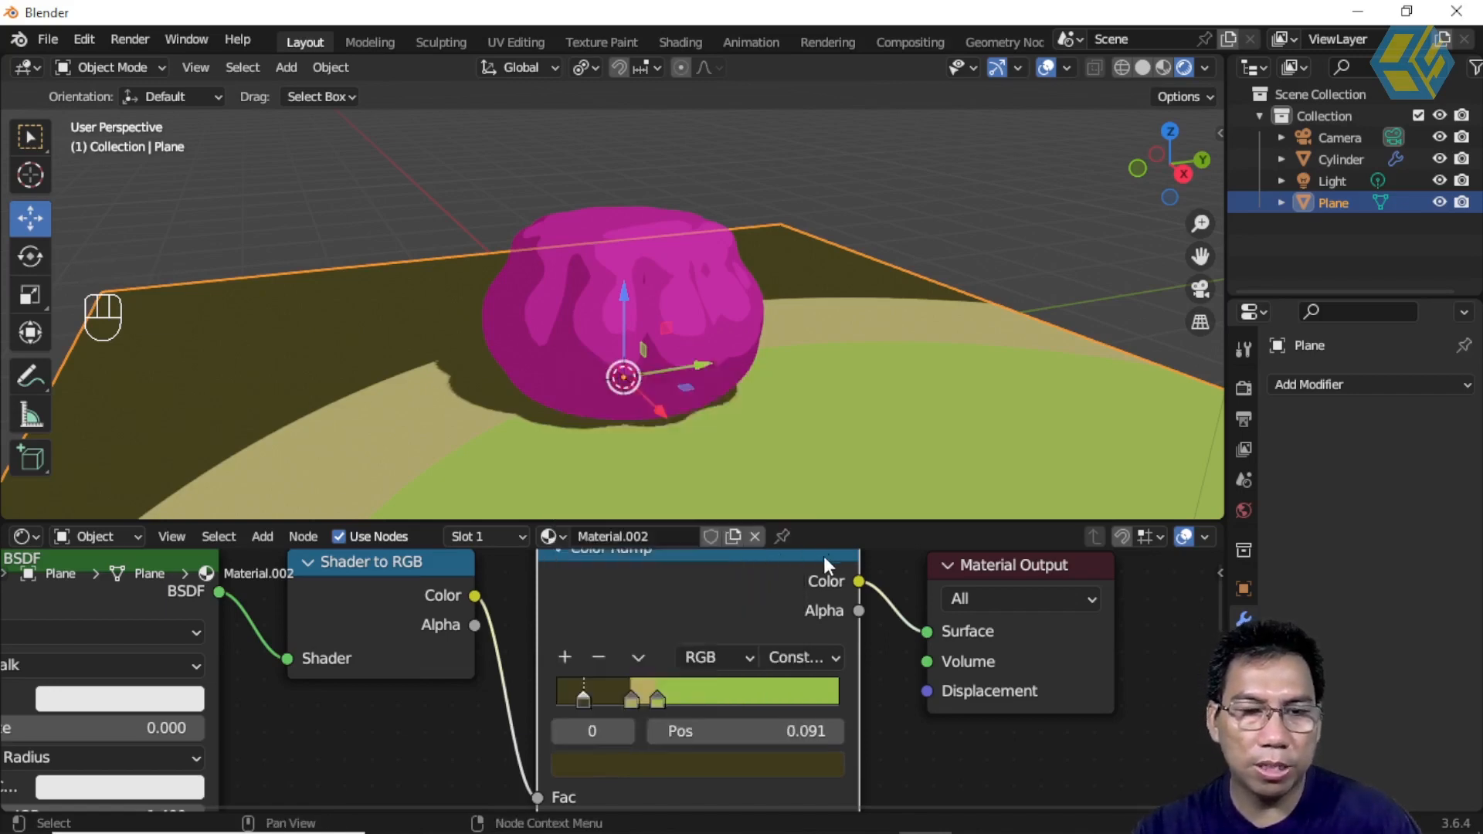
Paste the copied hex color into the Color Ramp's middle stop and brighten it to a medium olive.
left_click(631, 701)
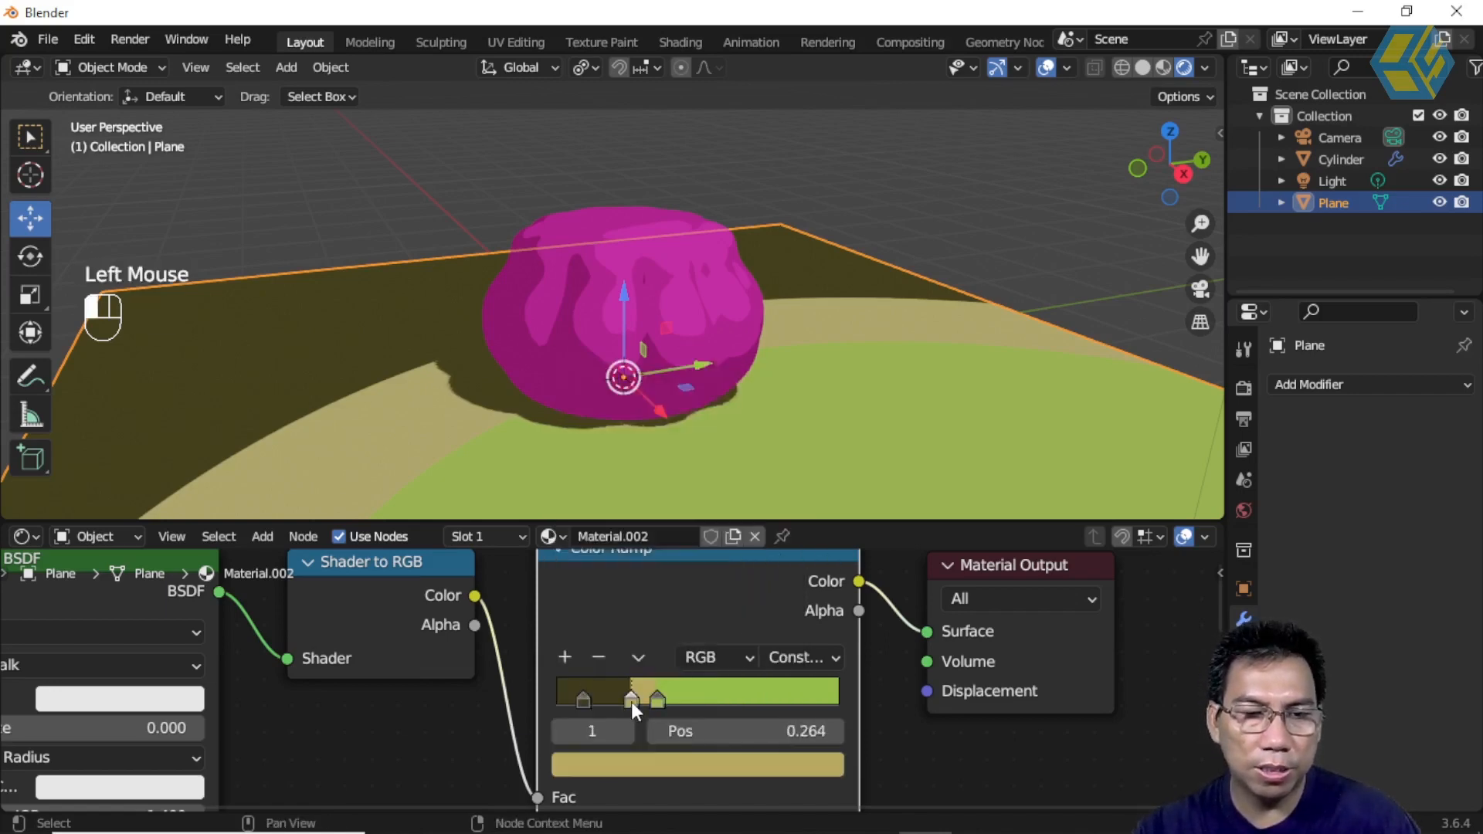
left_click(648, 767)
left_click(684, 642)
key("ctrl+v")
key("Return")
left_click(685, 605)
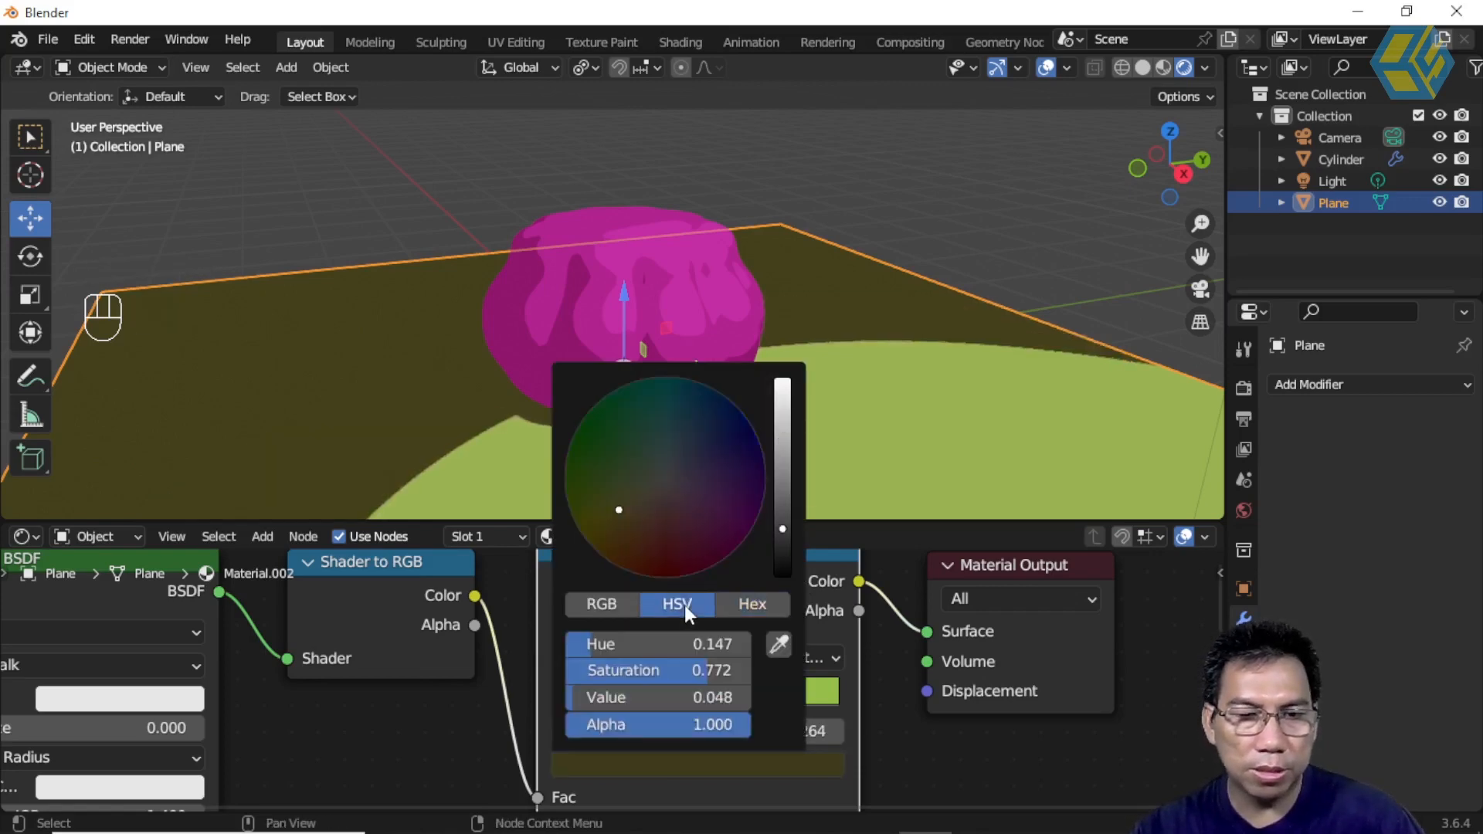
left_click_drag(781, 519, 783, 486)
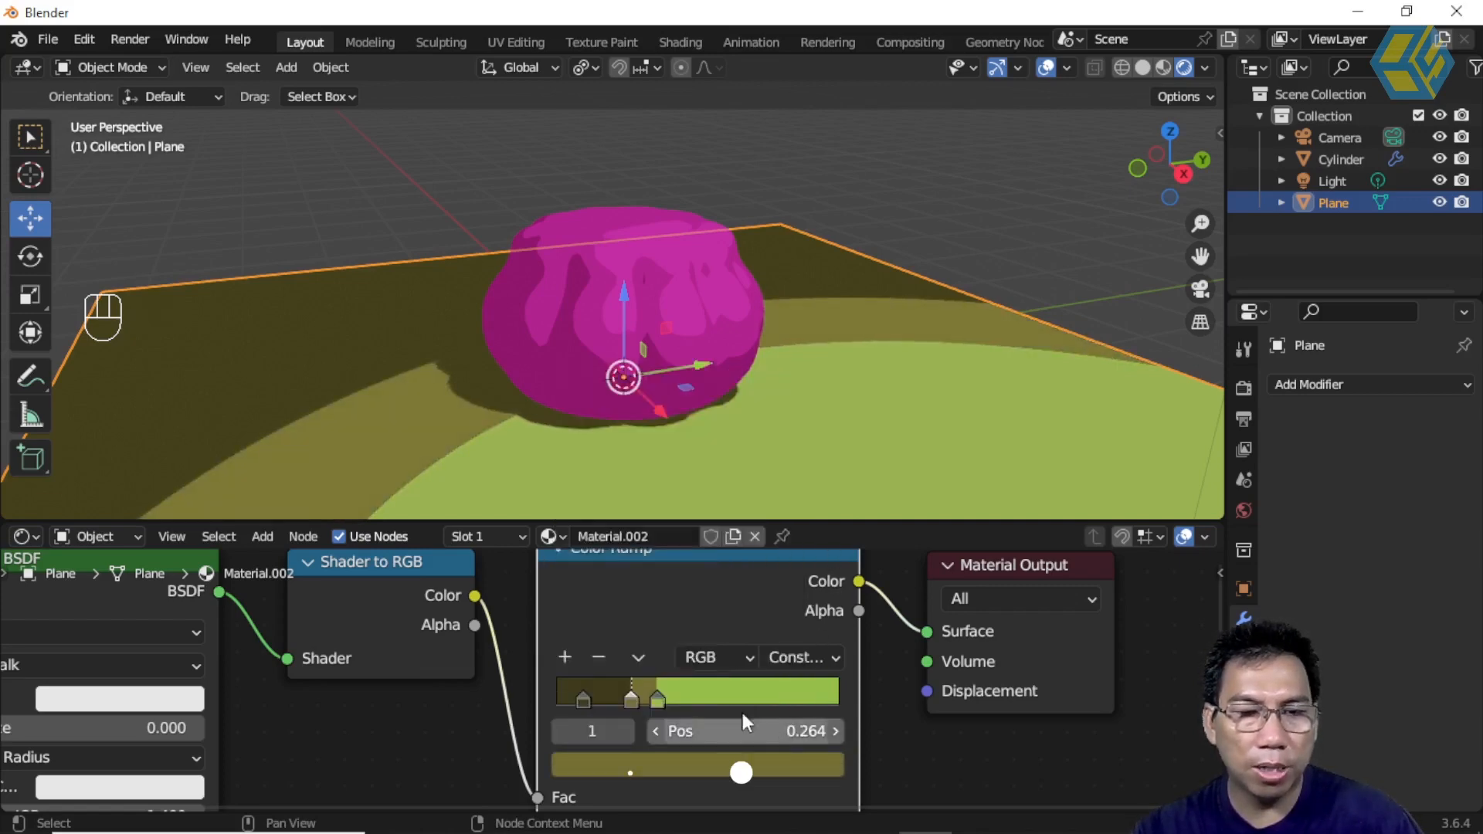
Paste the copied hex color into the Color Ramp's last stop and brighten it to a light olive, hex 9E9645.
left_click(656, 699)
left_click(673, 763)
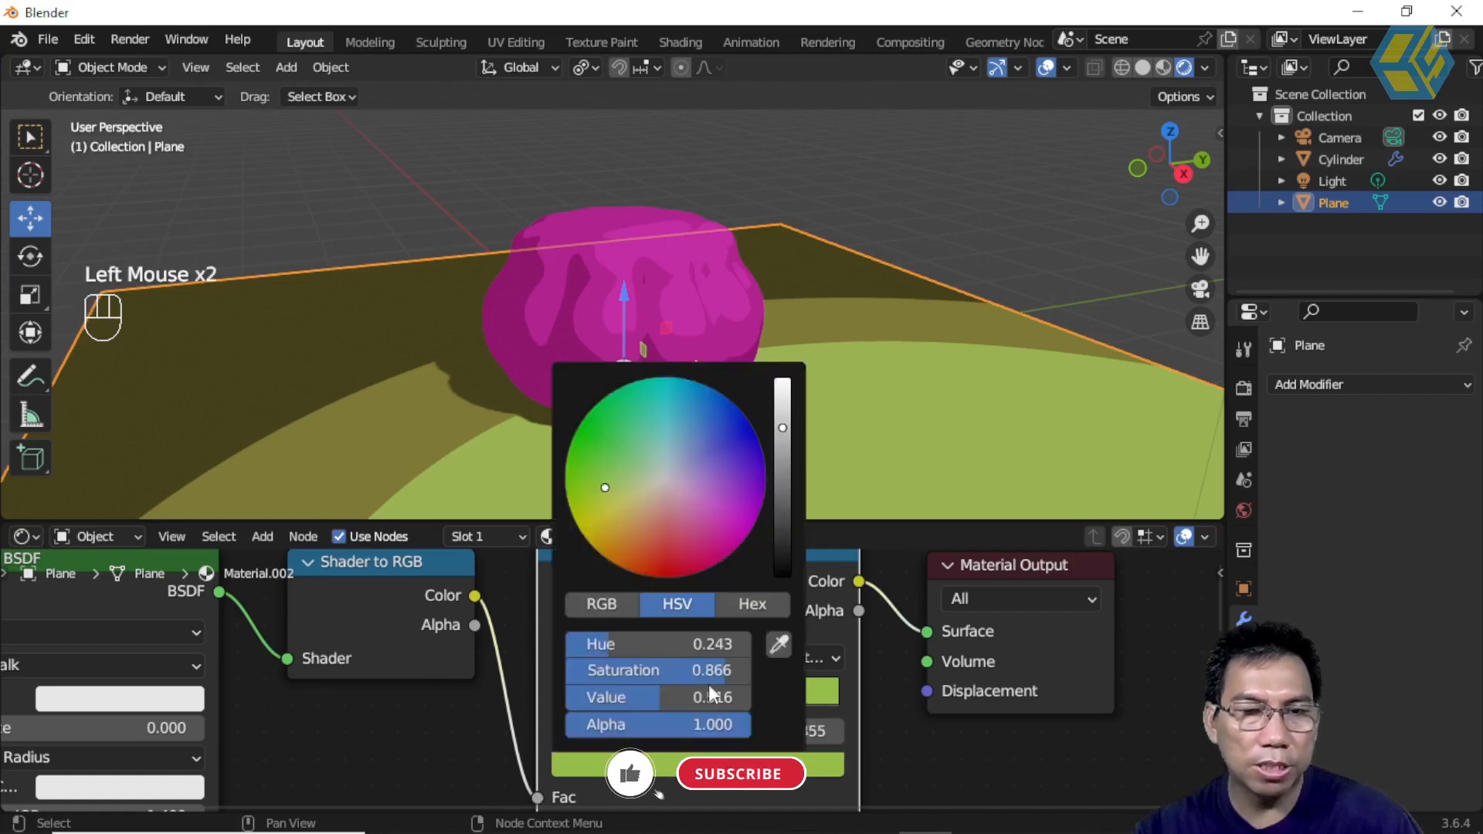
left_click(753, 604)
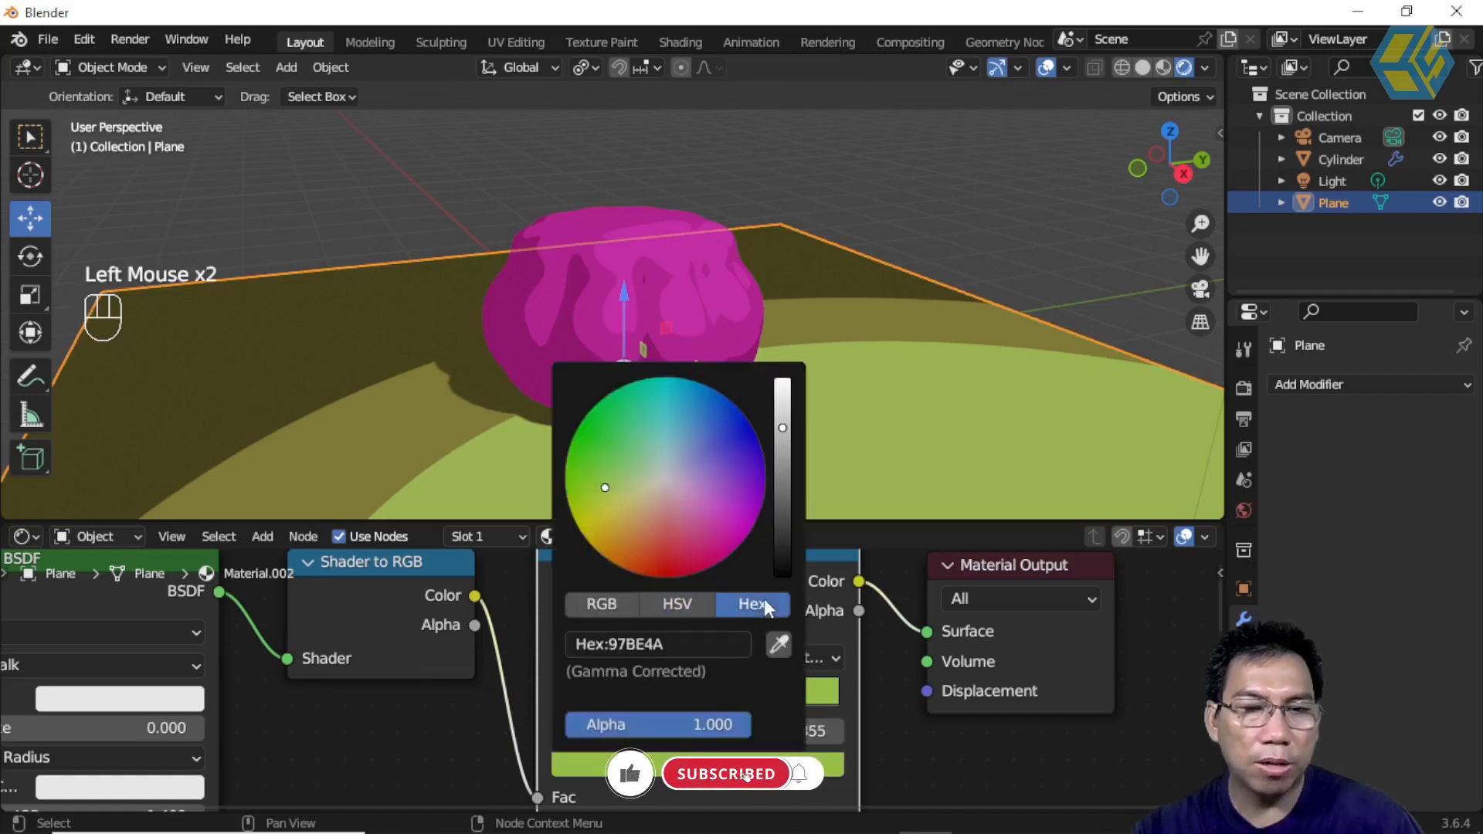
left_click(653, 645)
key("ctrl+v")
key("Return")
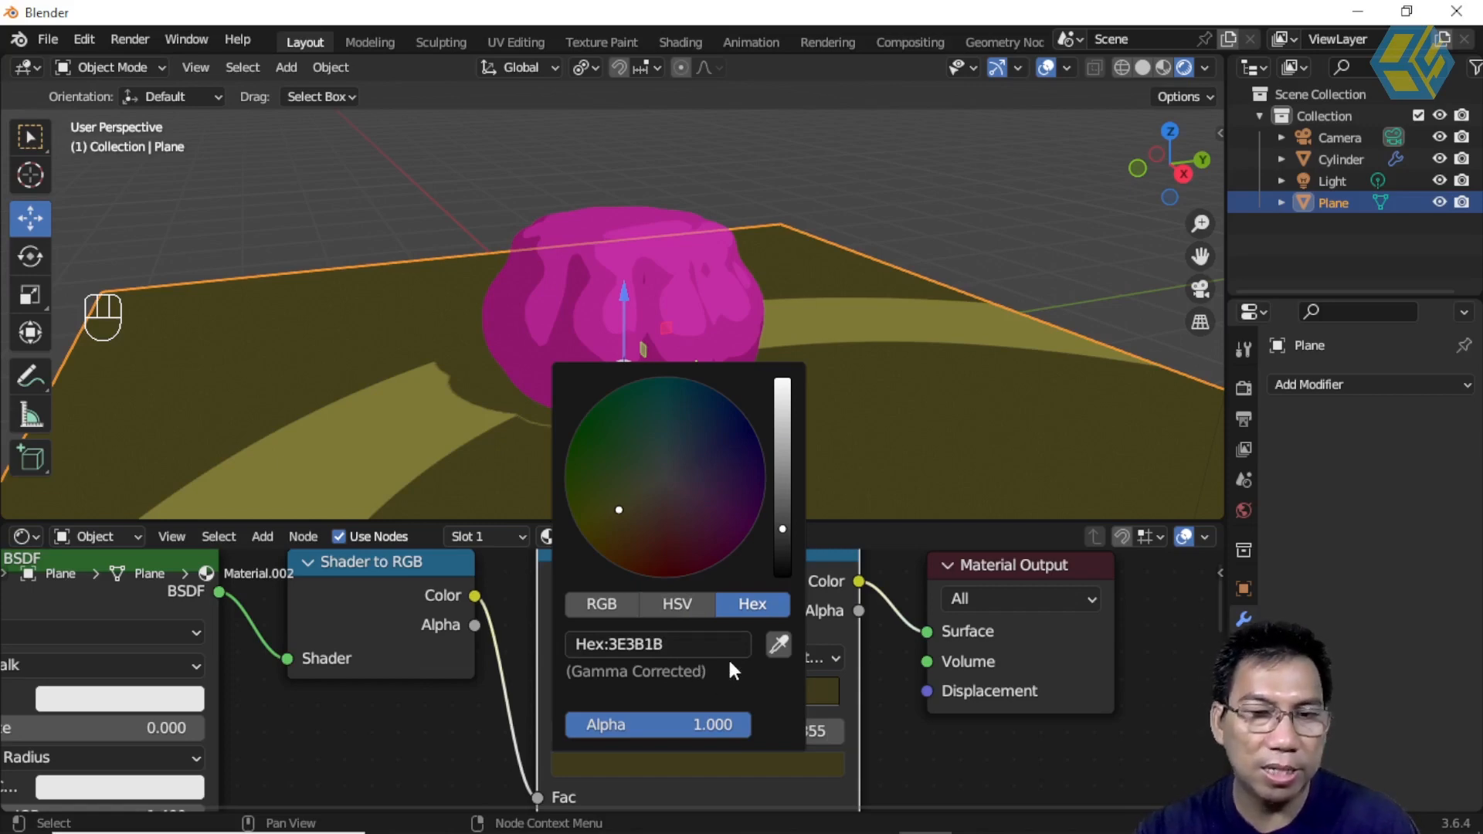
left_click_drag(782, 530, 781, 454)
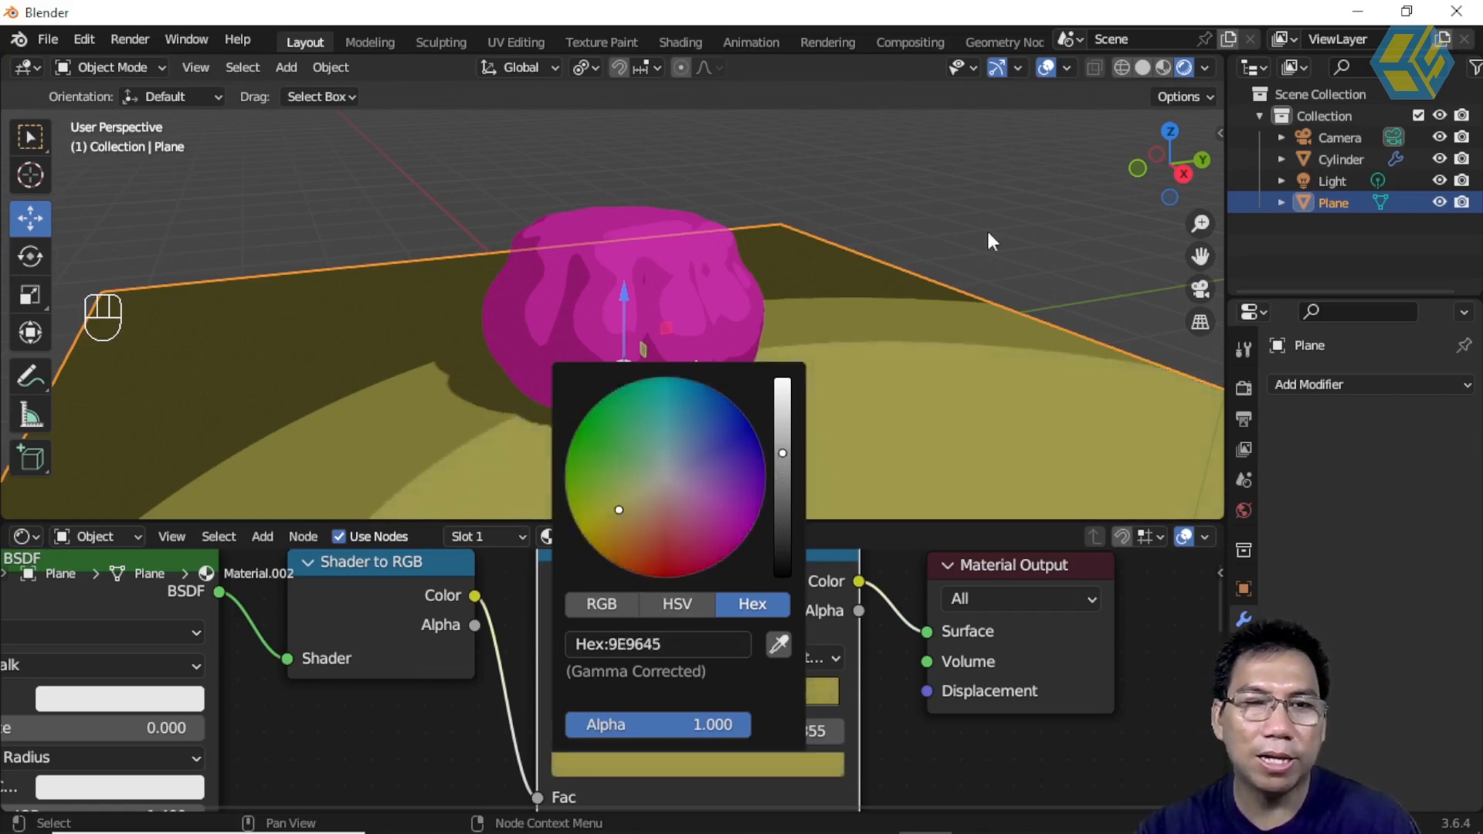
Duplicate the ribbed object, move the copy beside the original along Y, rescale it, and adjust its height on the ground plane.
left_click(1014, 199)
left_click(1014, 201)
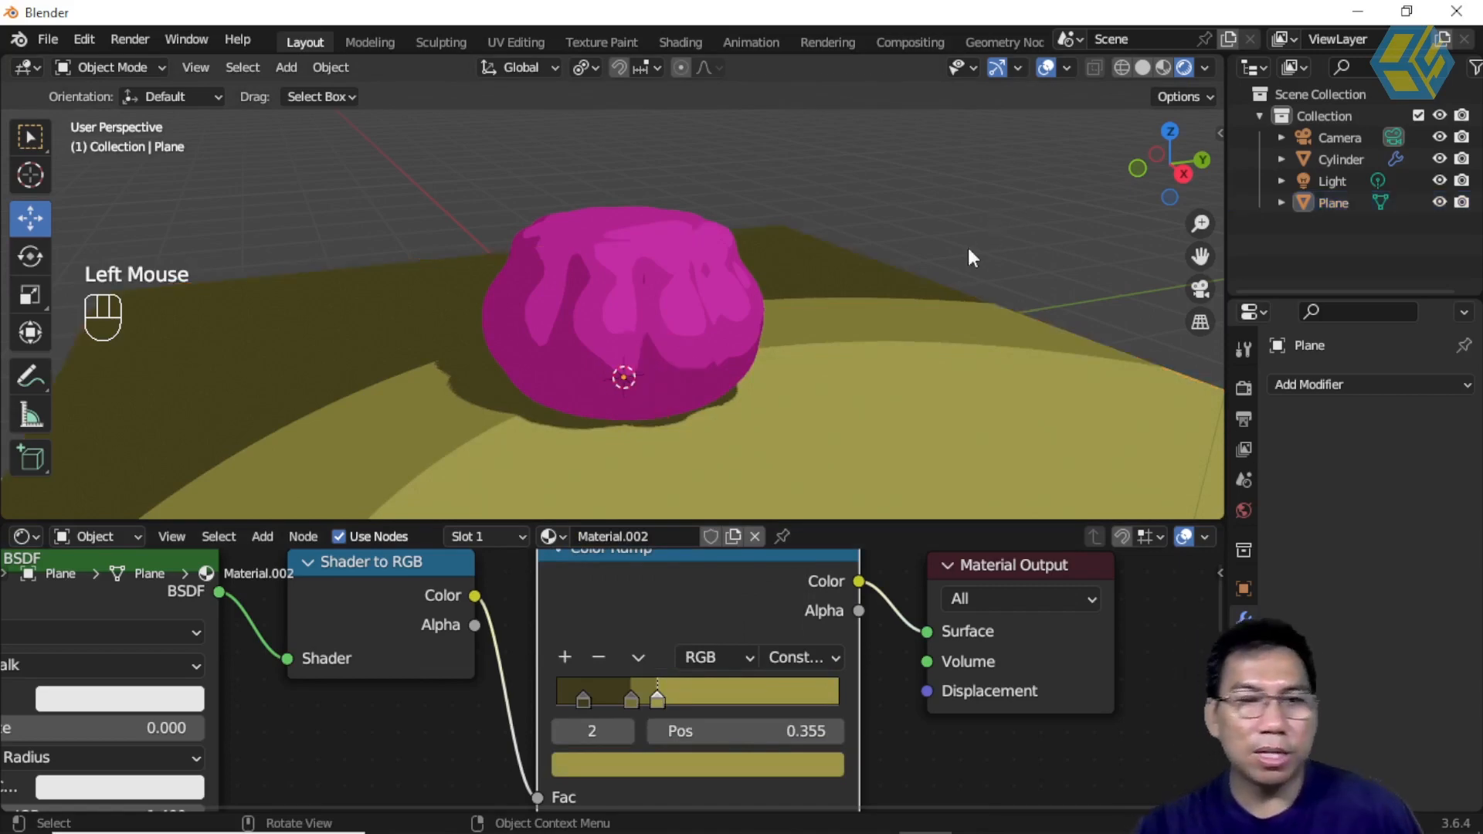
left_click(661, 285)
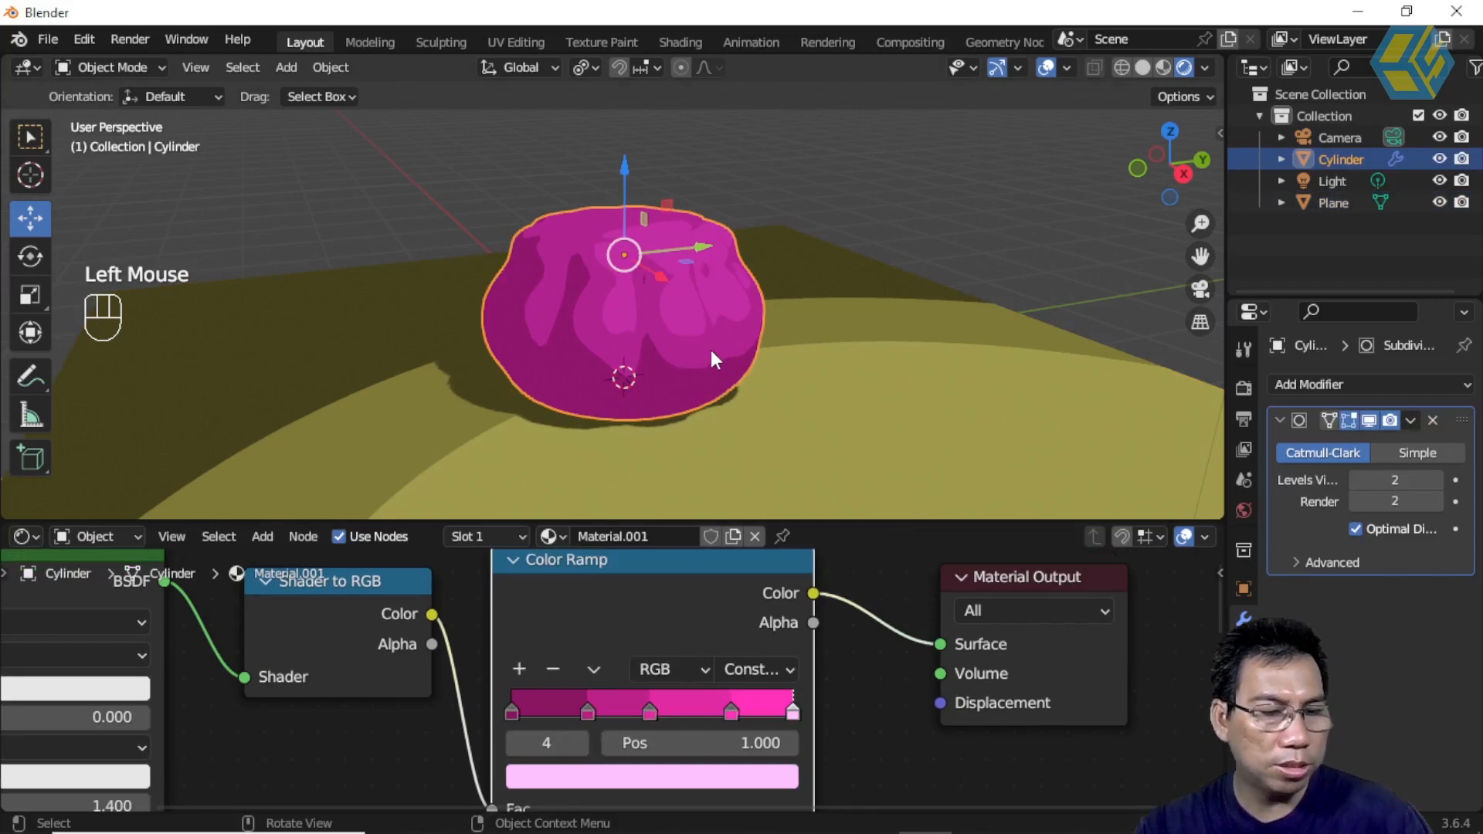
key("shift+d")
left_click_drag(703, 252, 383, 277)
key("s")
left_click(466, 219)
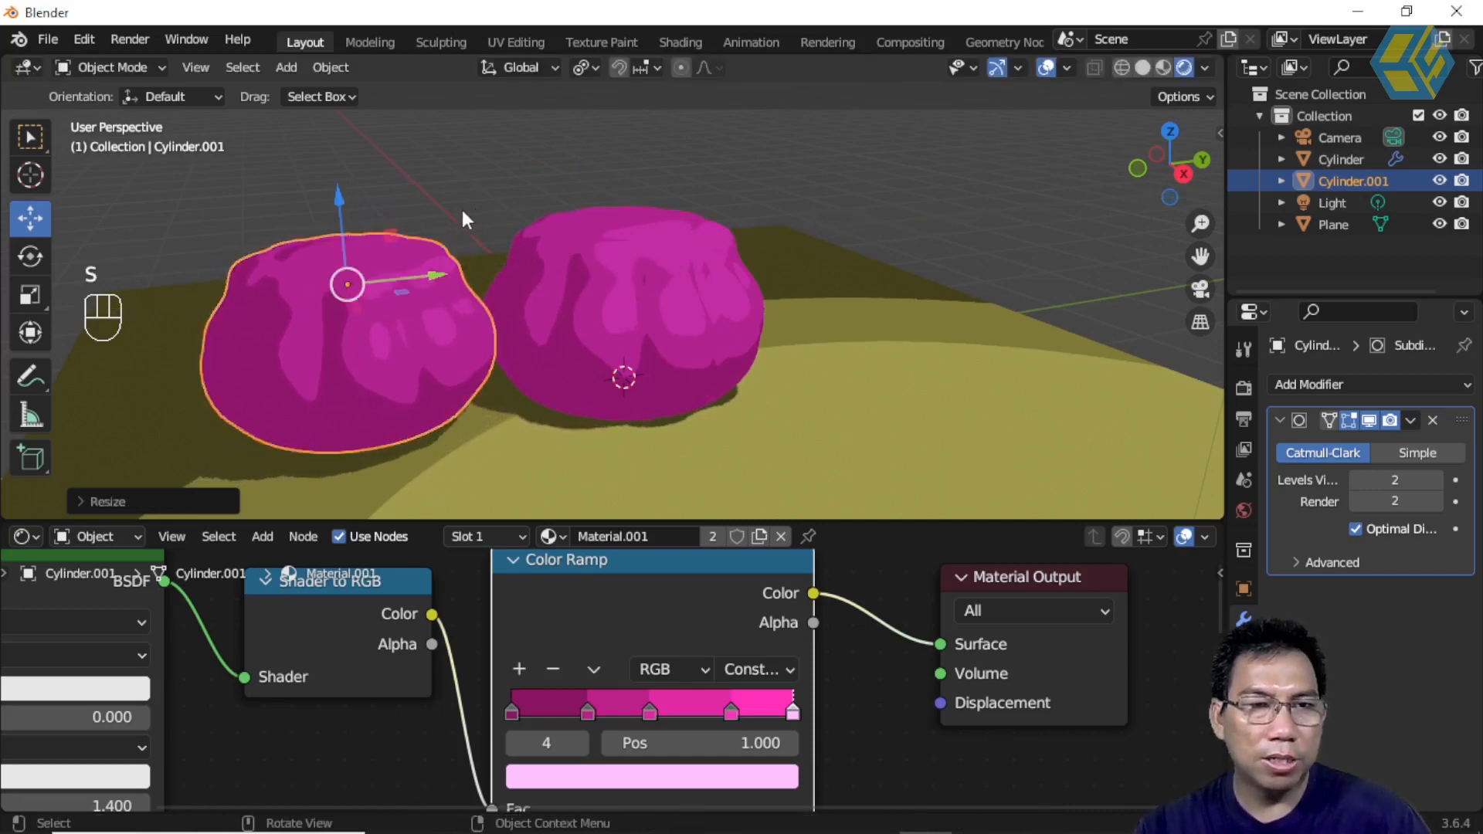
left_click_drag(342, 199, 901, 317)
middle_click_drag(901, 317, 852, 316)
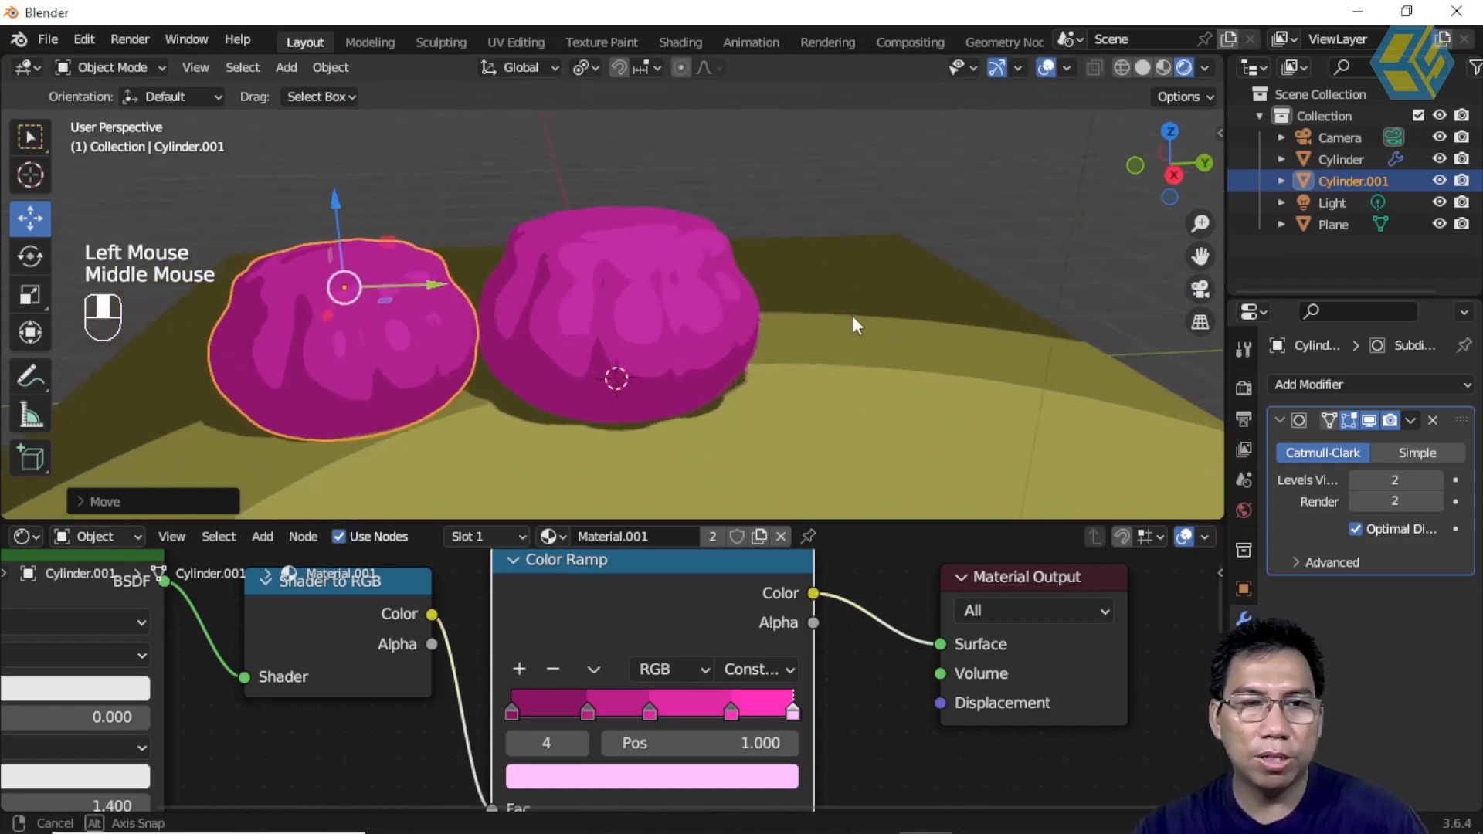
Duplicate the ribbed copy and place the new one on the opposite side of the original object, slightly farther back.
scroll(561, 351, "up", 2)
key("shift")
key("shift+d")
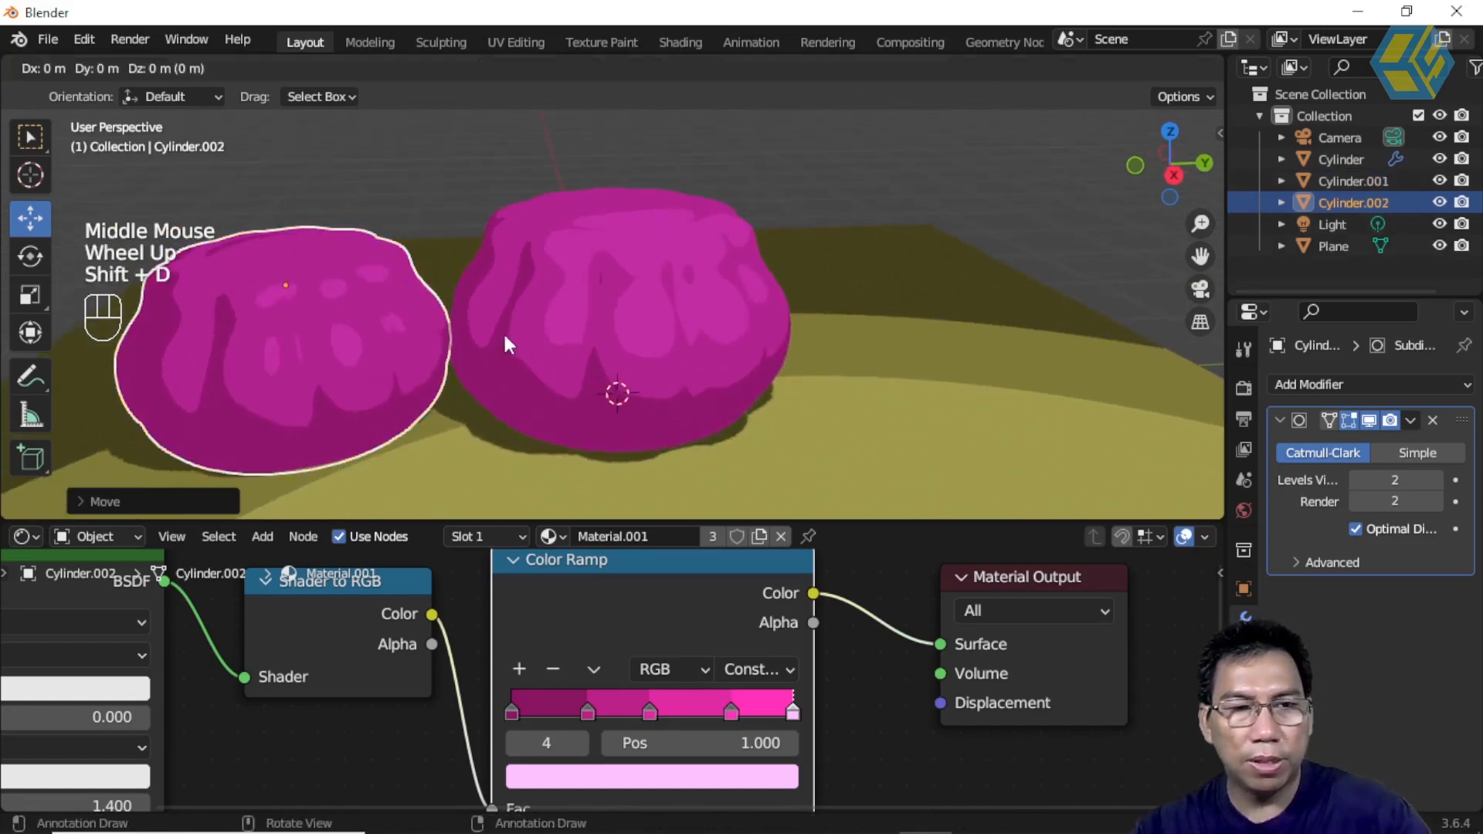
right_click(379, 300)
left_click_drag(737, 299, 1099, 316)
left_click_drag(1073, 263, 994, 344)
scroll(915, 357, "down", 2)
mouse_move(930, 364)
middle_mouse_down()
mouse_move(926, 341)
mouse_move(957, 366)
mouse_move(946, 379)
middle_mouse_up()
scroll(929, 341, "up", 1)
scroll(955, 374, "up", 1)
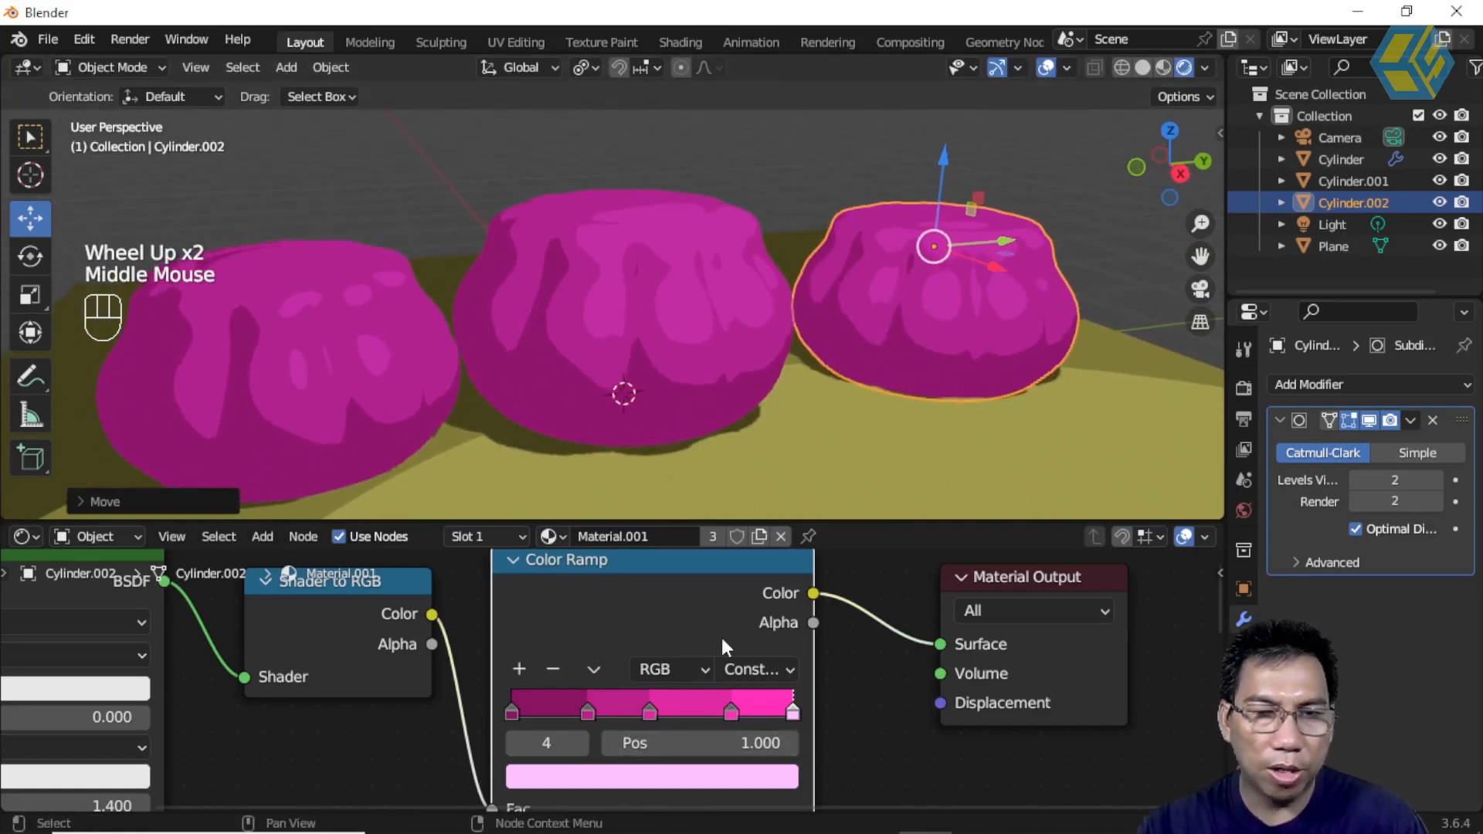
Lighten the ribbed material's fourth Color Ramp stop to a pale pink by lowering its saturation.
left_click(730, 712)
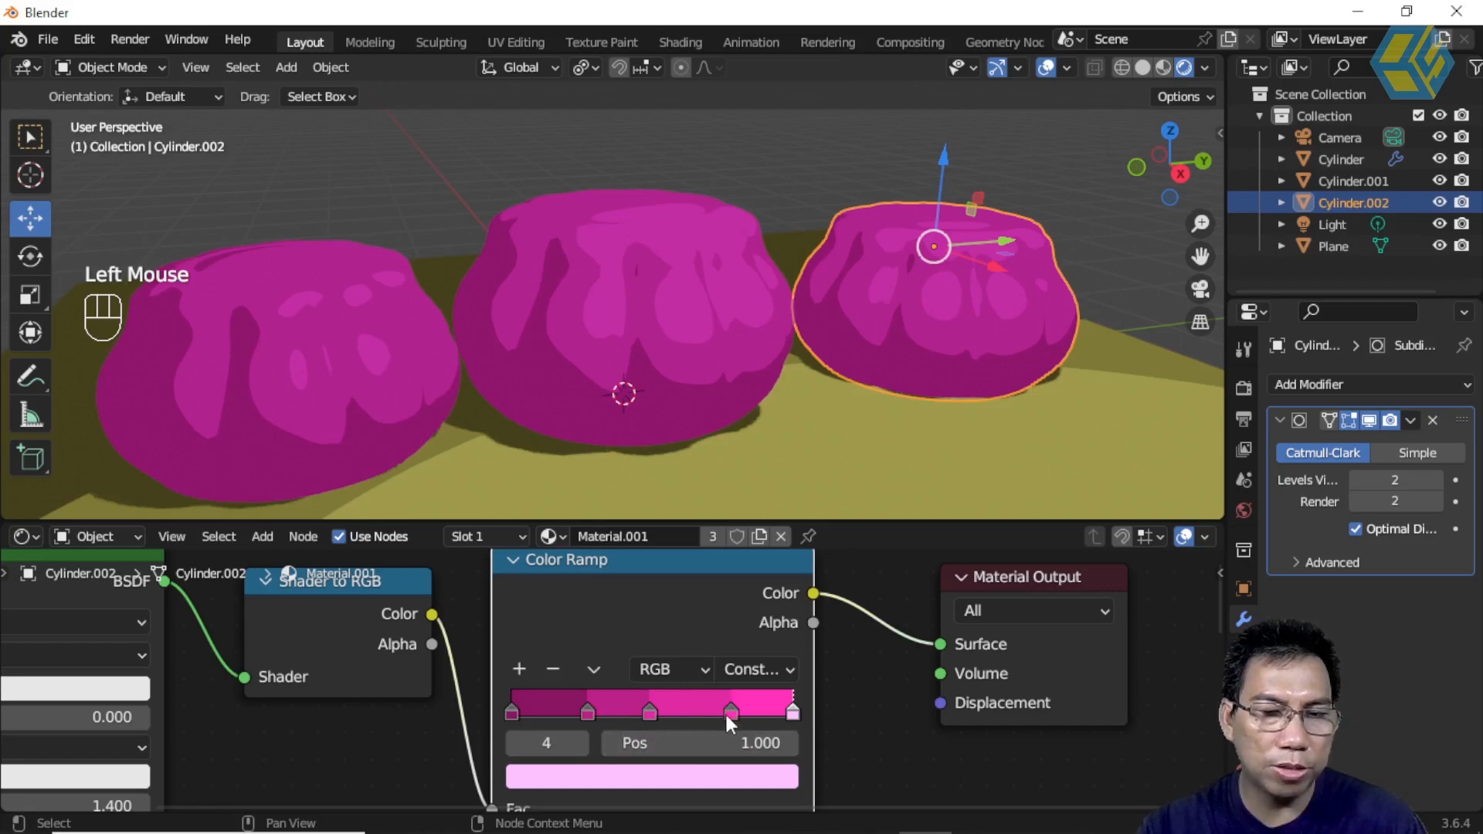
left_click(728, 712)
left_click(724, 775)
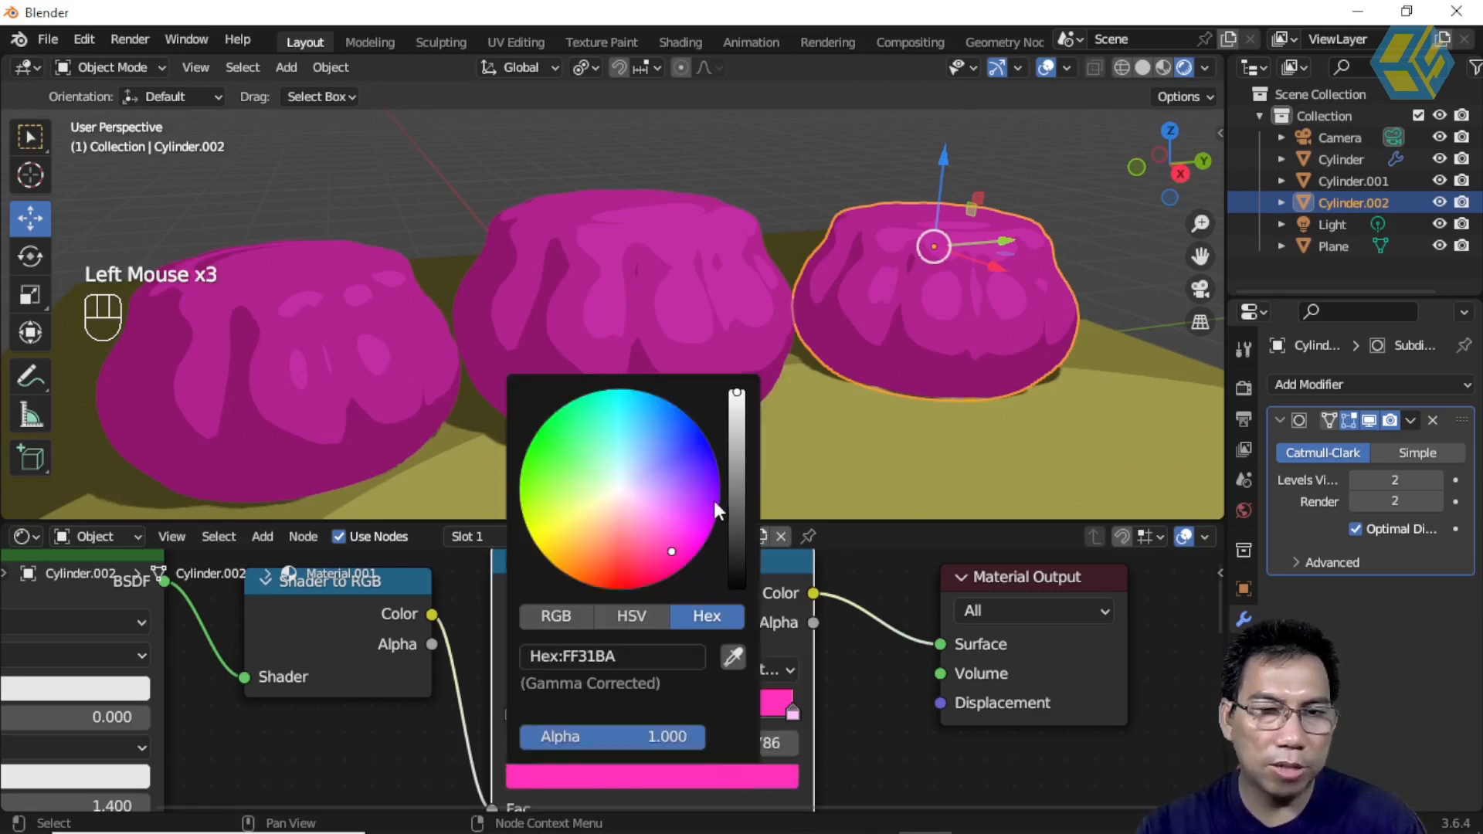
mouse_move(671, 551)
left_mouse_down()
mouse_move(646, 503)
mouse_move(660, 523)
left_mouse_up()
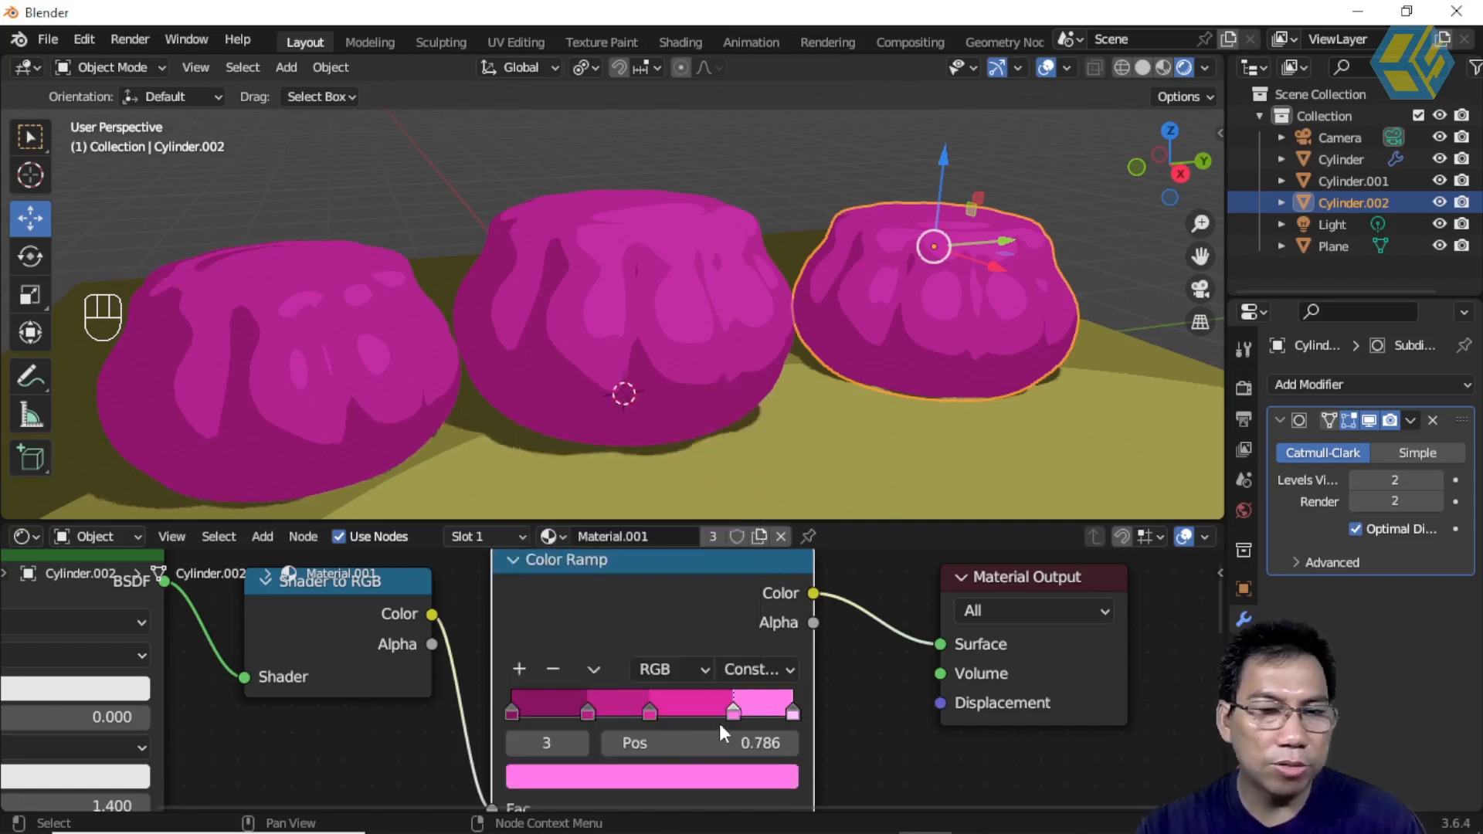
Lighten the ribbed material's middle Color Ramp stop to a softer pink by lowering its saturation.
left_click(651, 717)
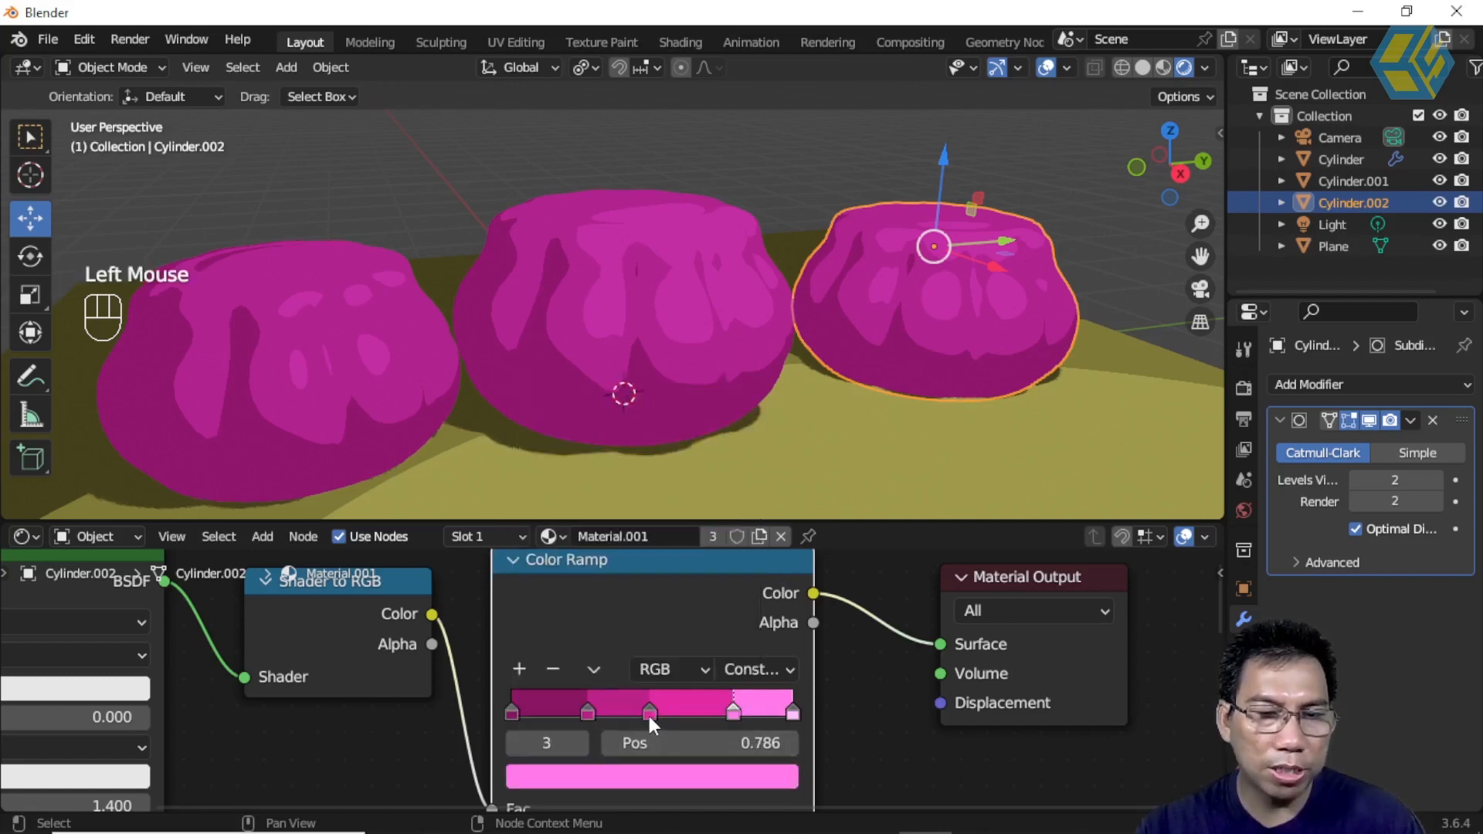
left_click(649, 715)
left_click(663, 777)
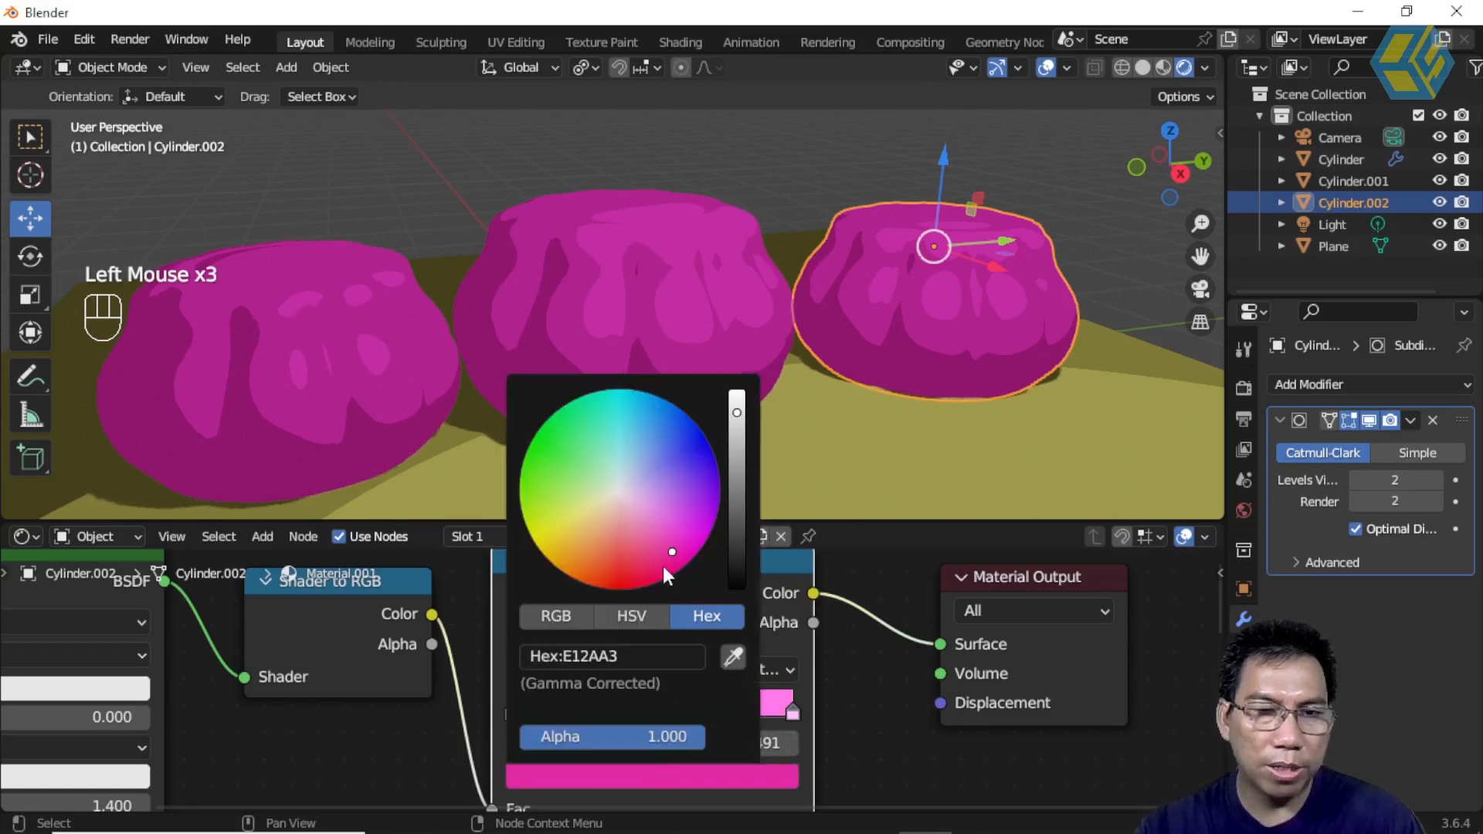
left_click(666, 538)
mouse_move(666, 538)
left_mouse_down()
mouse_move(634, 589)
mouse_move(652, 513)
mouse_move(665, 535)
left_mouse_up()
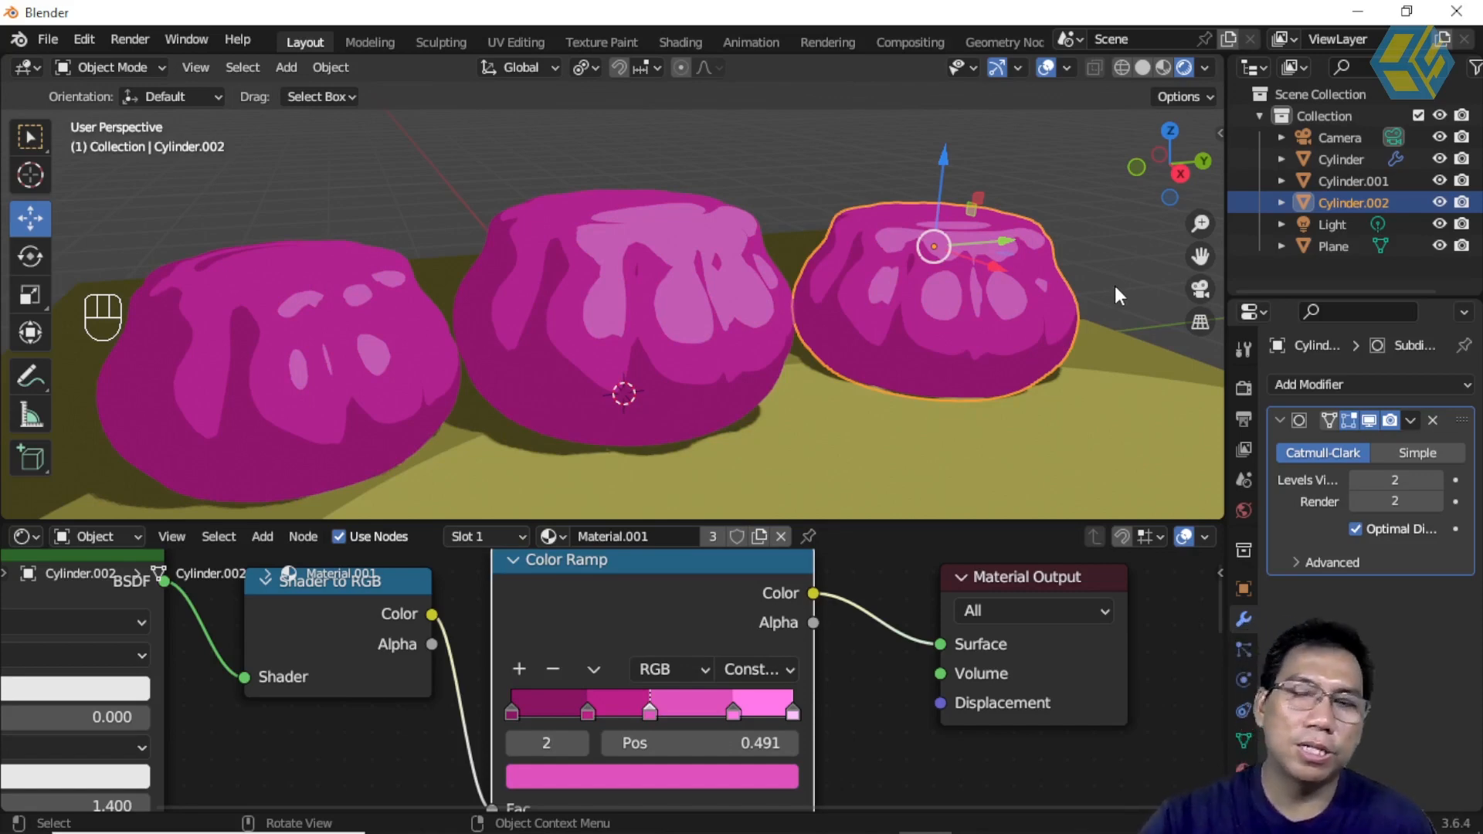
Set the Color Ramp interpolation to Linear in both the ribbed objects' material and the ground plane's material.
left_click(762, 674)
left_click(776, 581)
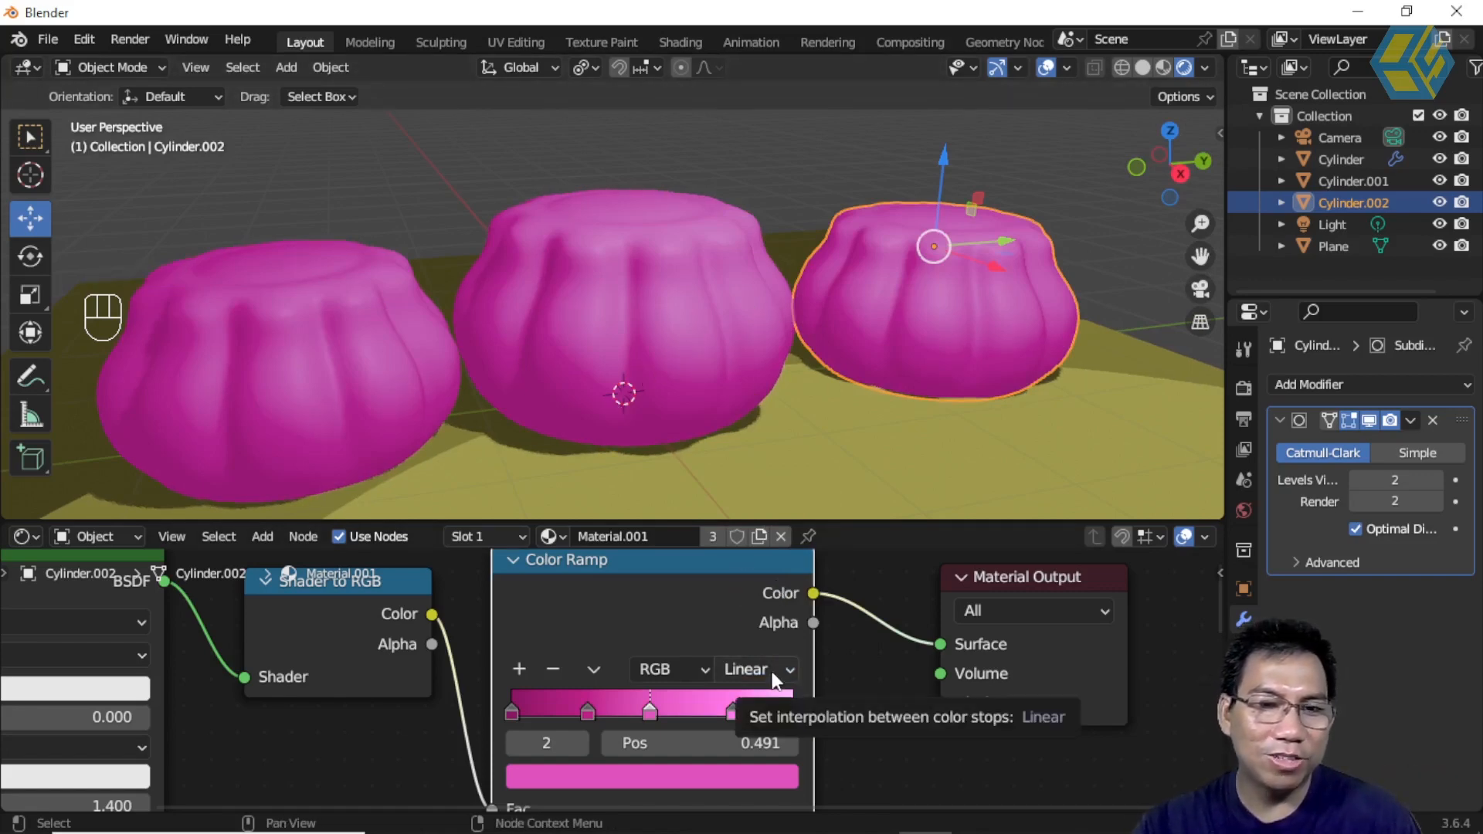
left_click(910, 430)
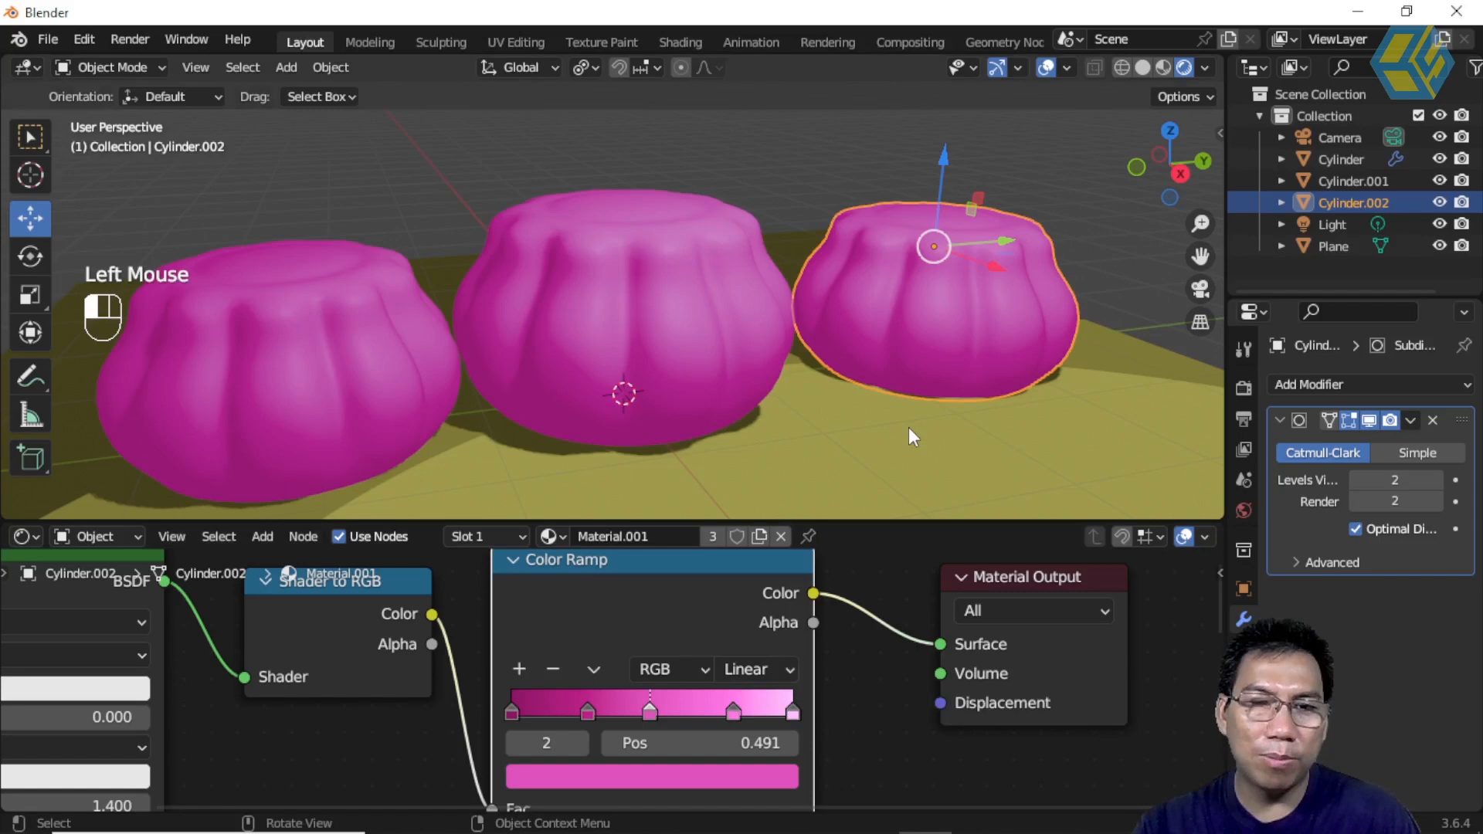
left_click(790, 656)
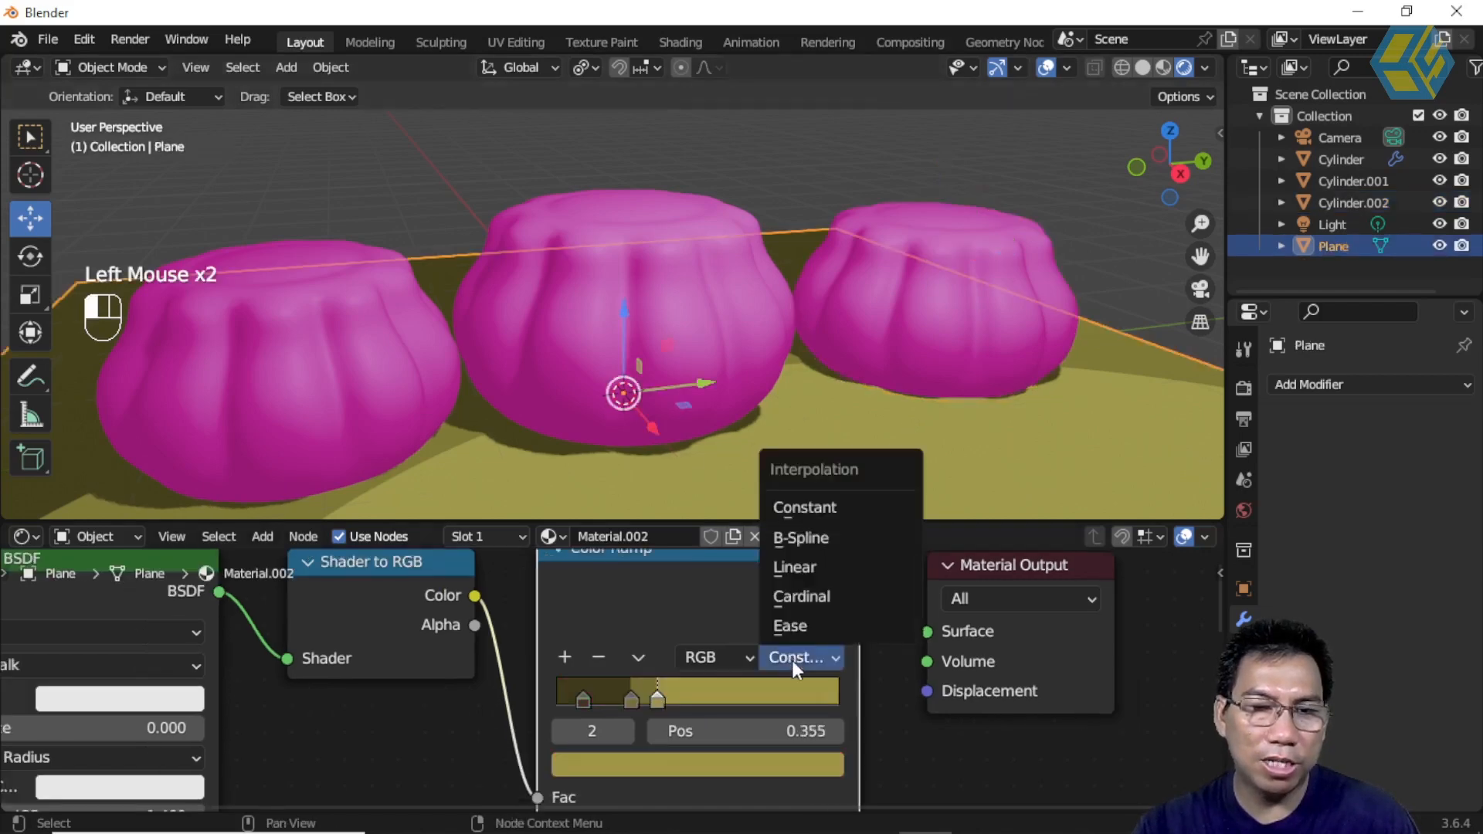
left_click(821, 568)
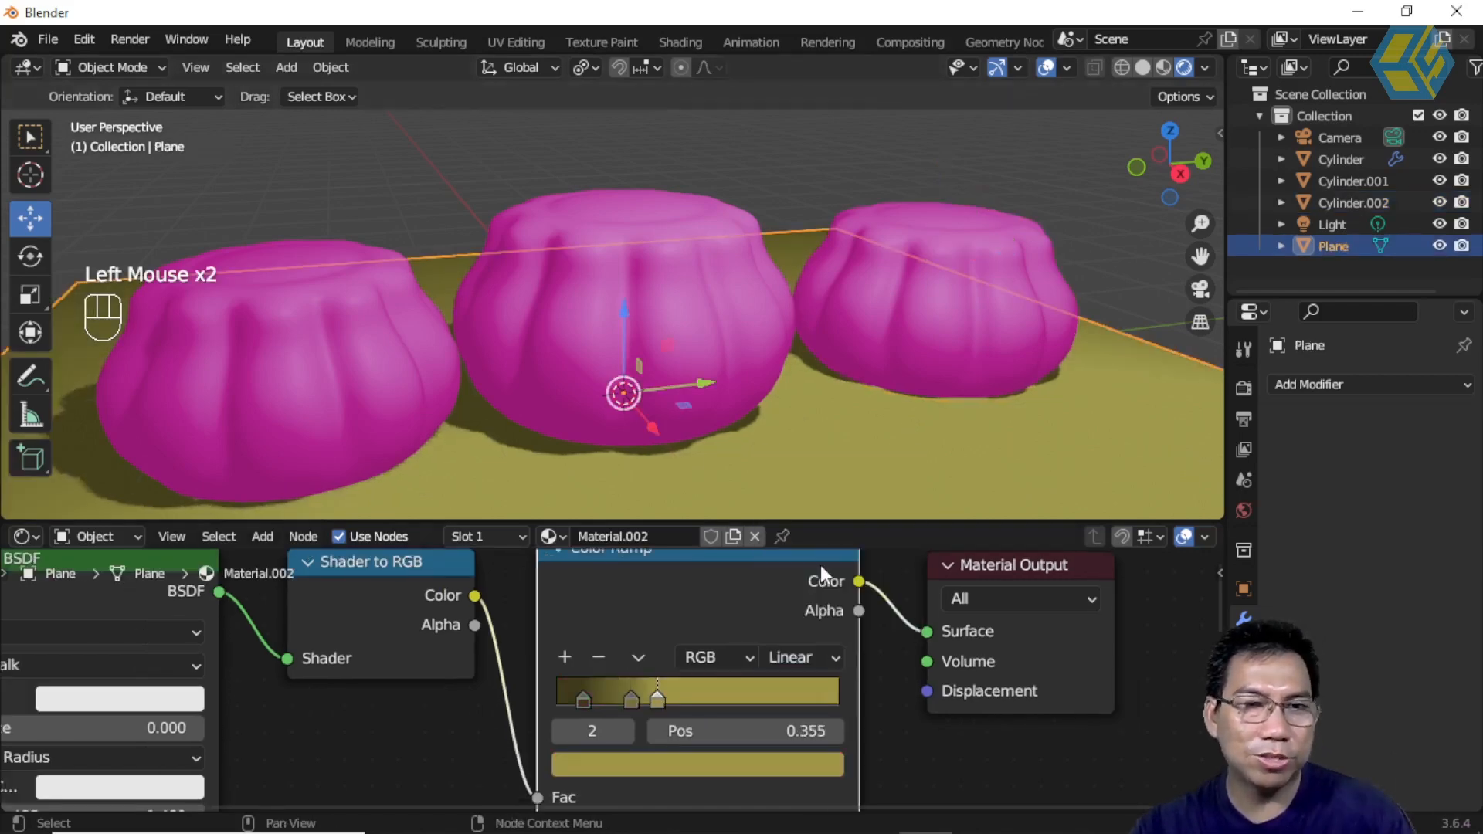
Set the Color Ramp interpolation back to Constant for the ground plane's material and for the ribbed objects' material.
left_click(810, 657)
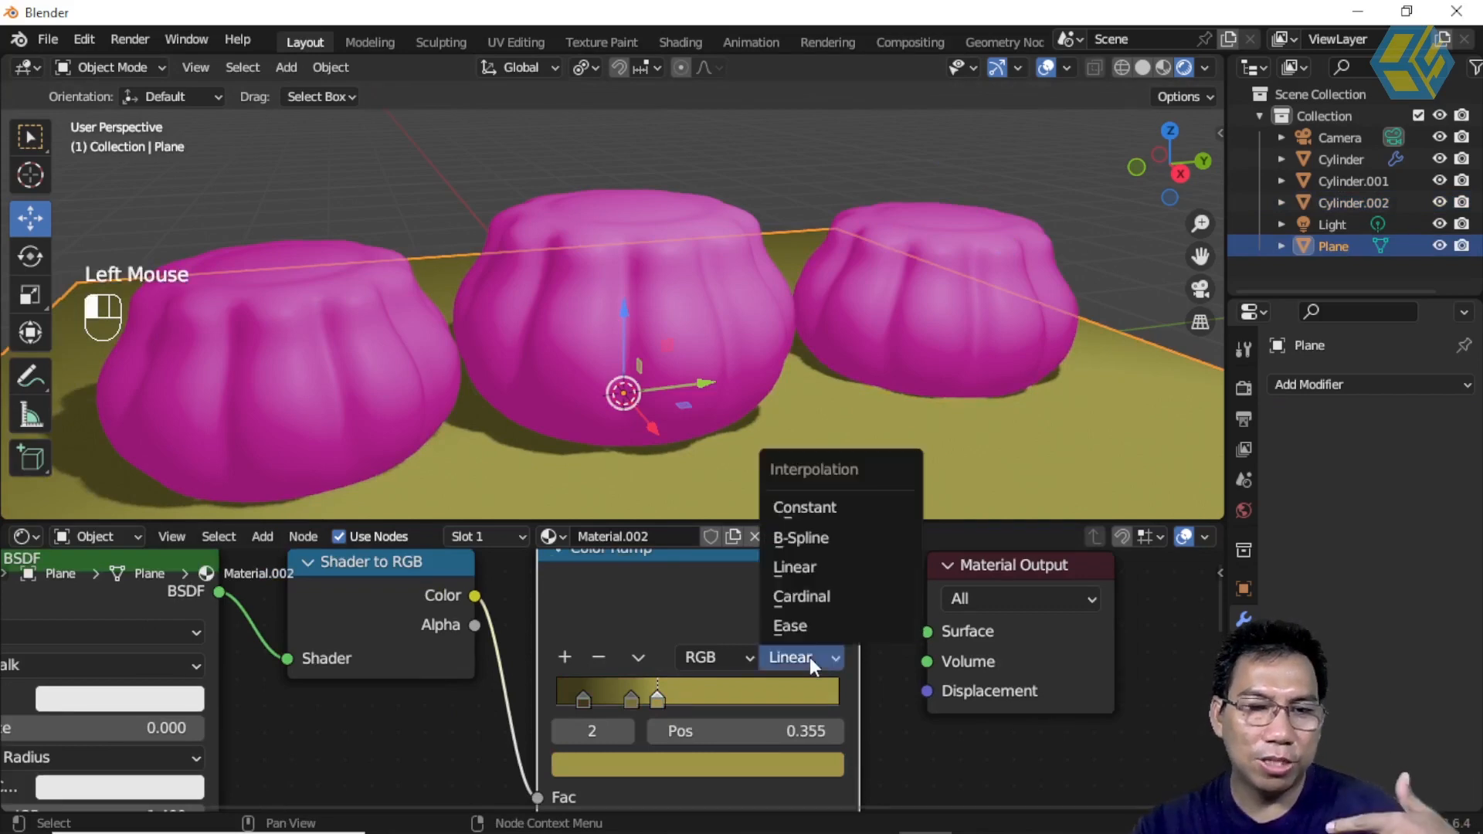
left_click(822, 506)
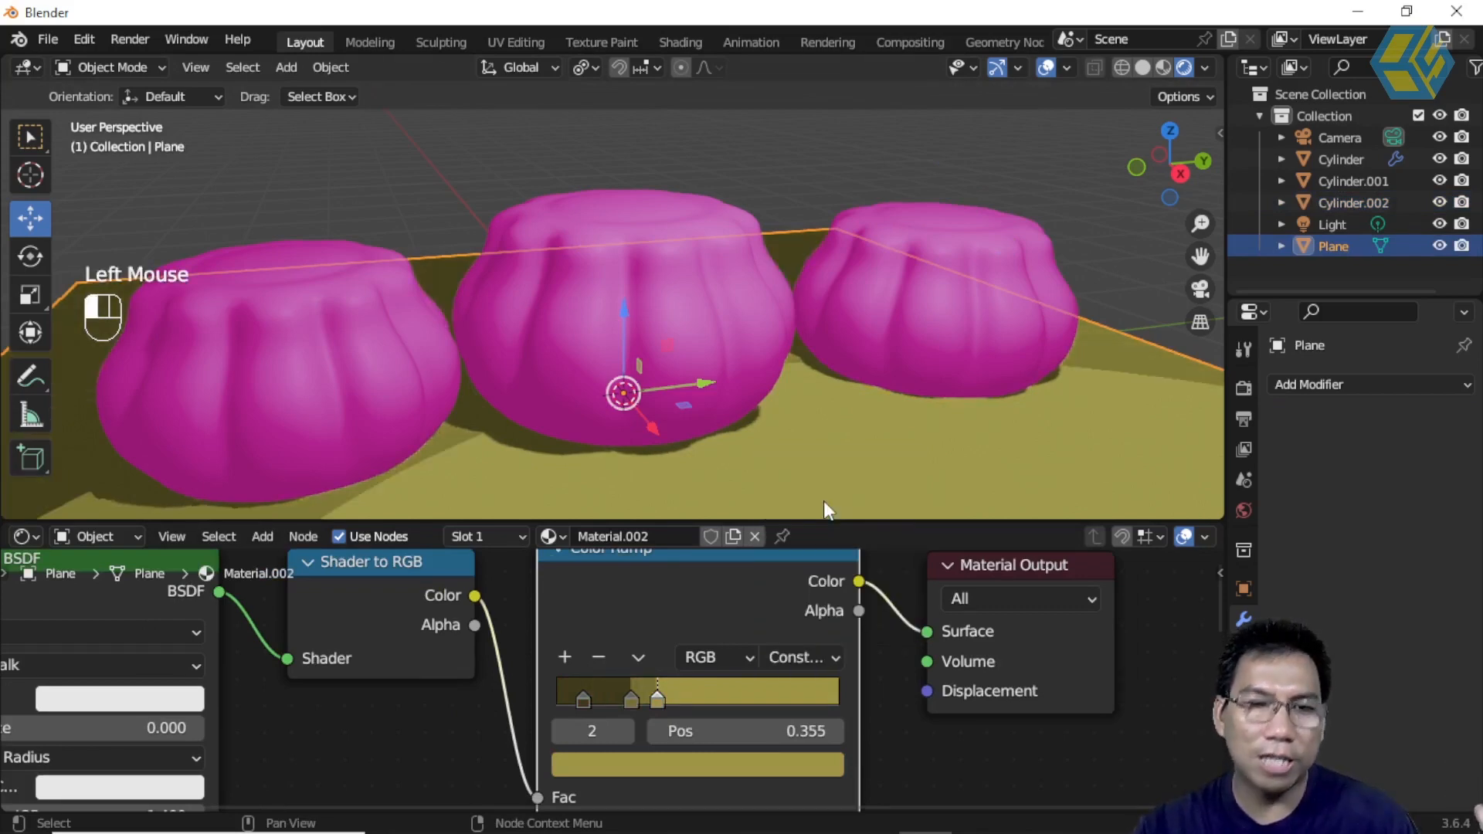
left_click(701, 321)
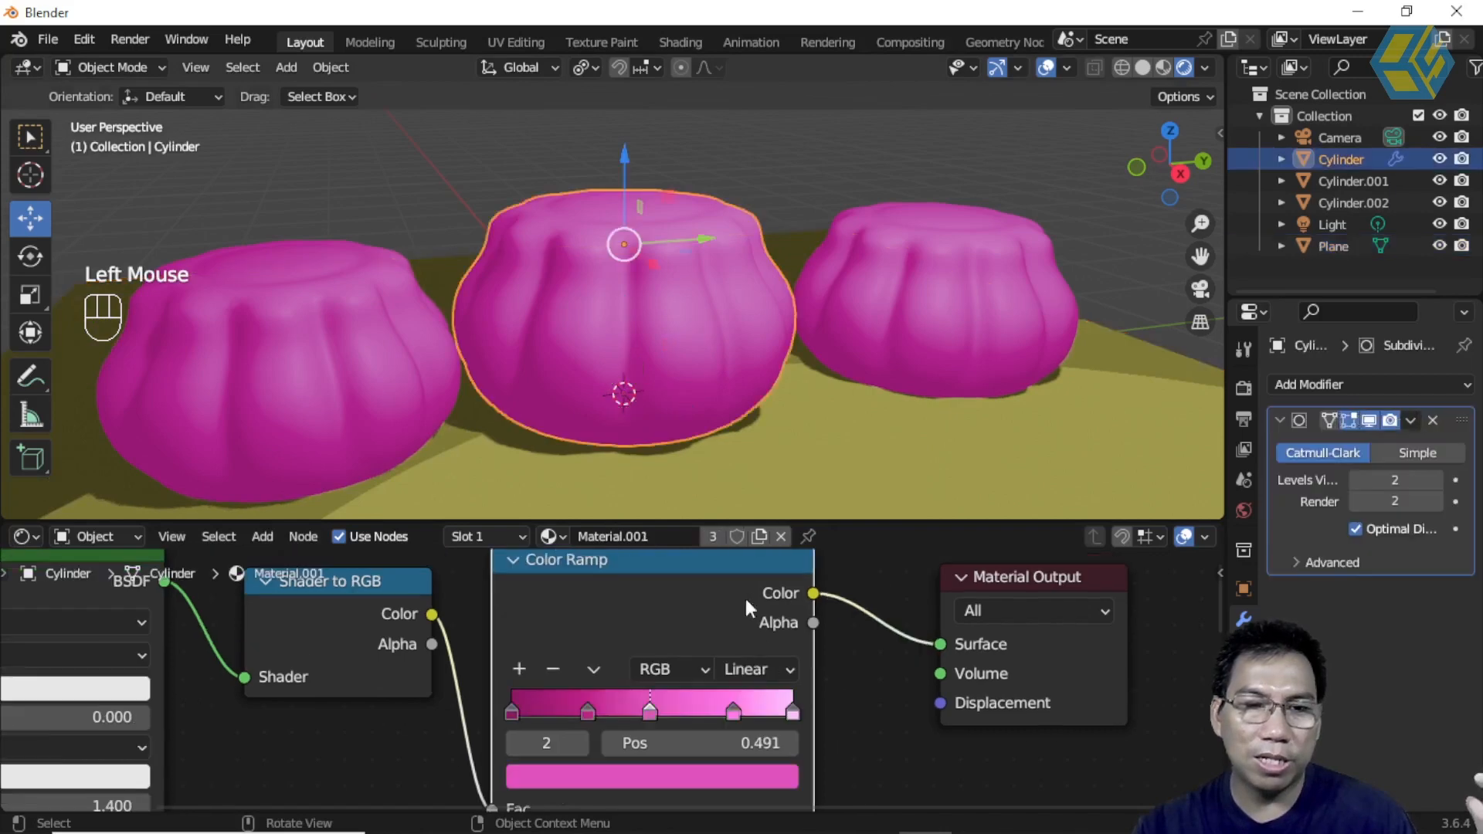
left_click(776, 669)
left_click(787, 521)
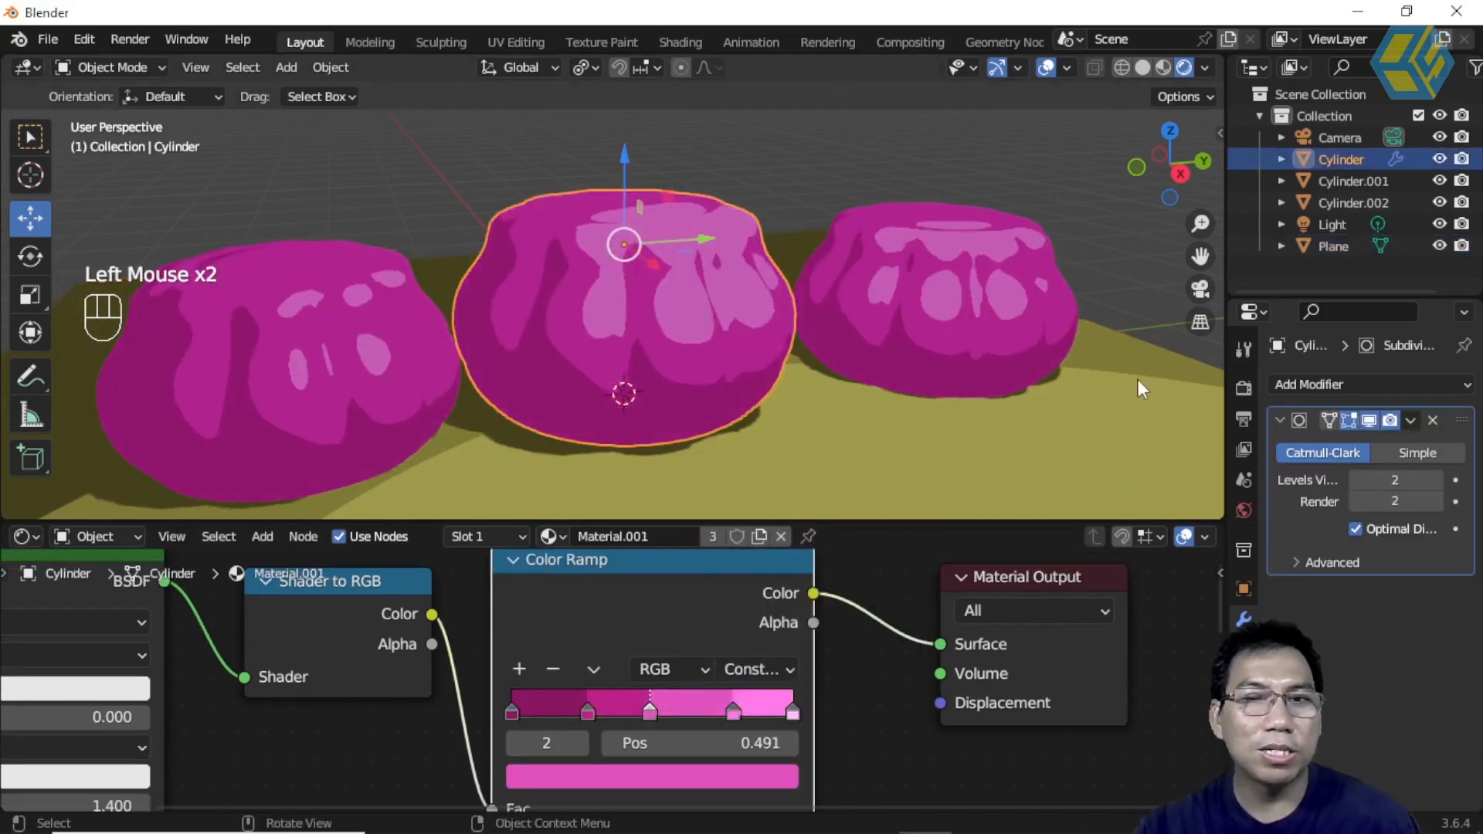